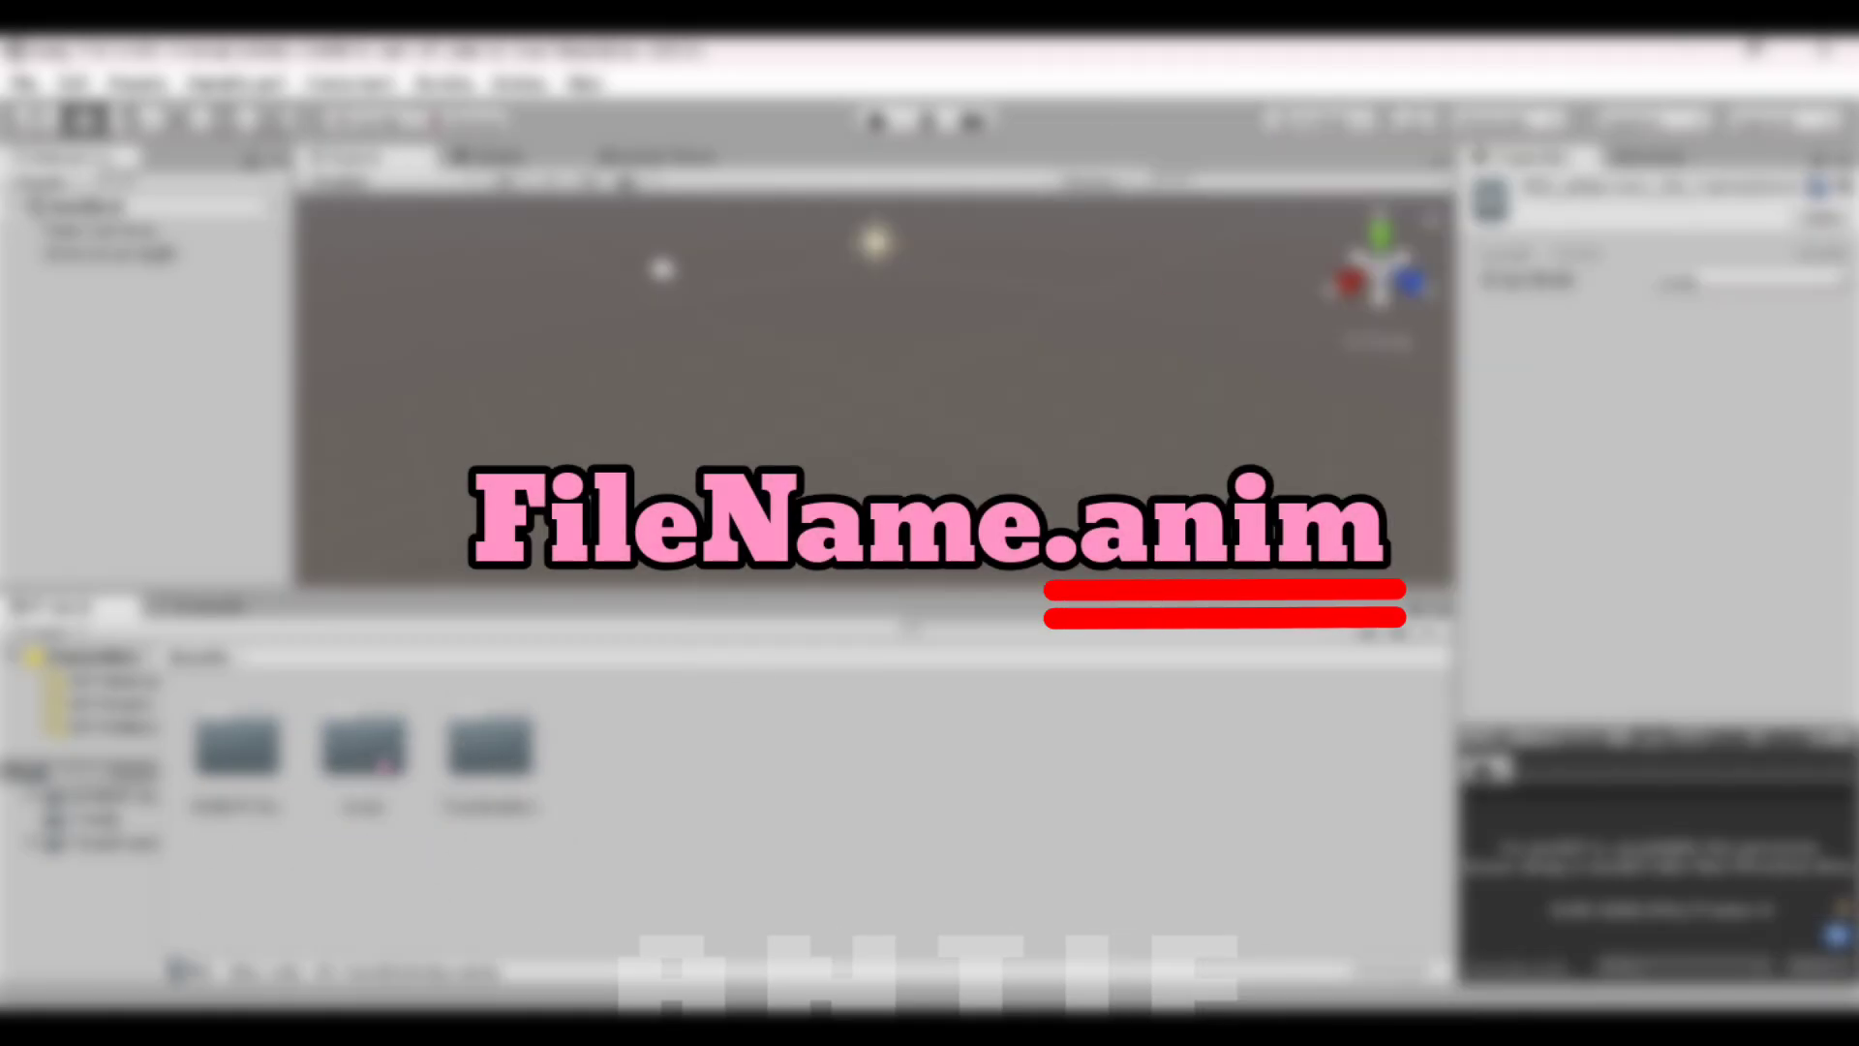
Create a new 3D Unity project named 'ant' using the default 3D template.
right_click(1635, 992)
left_click(1639, 968)
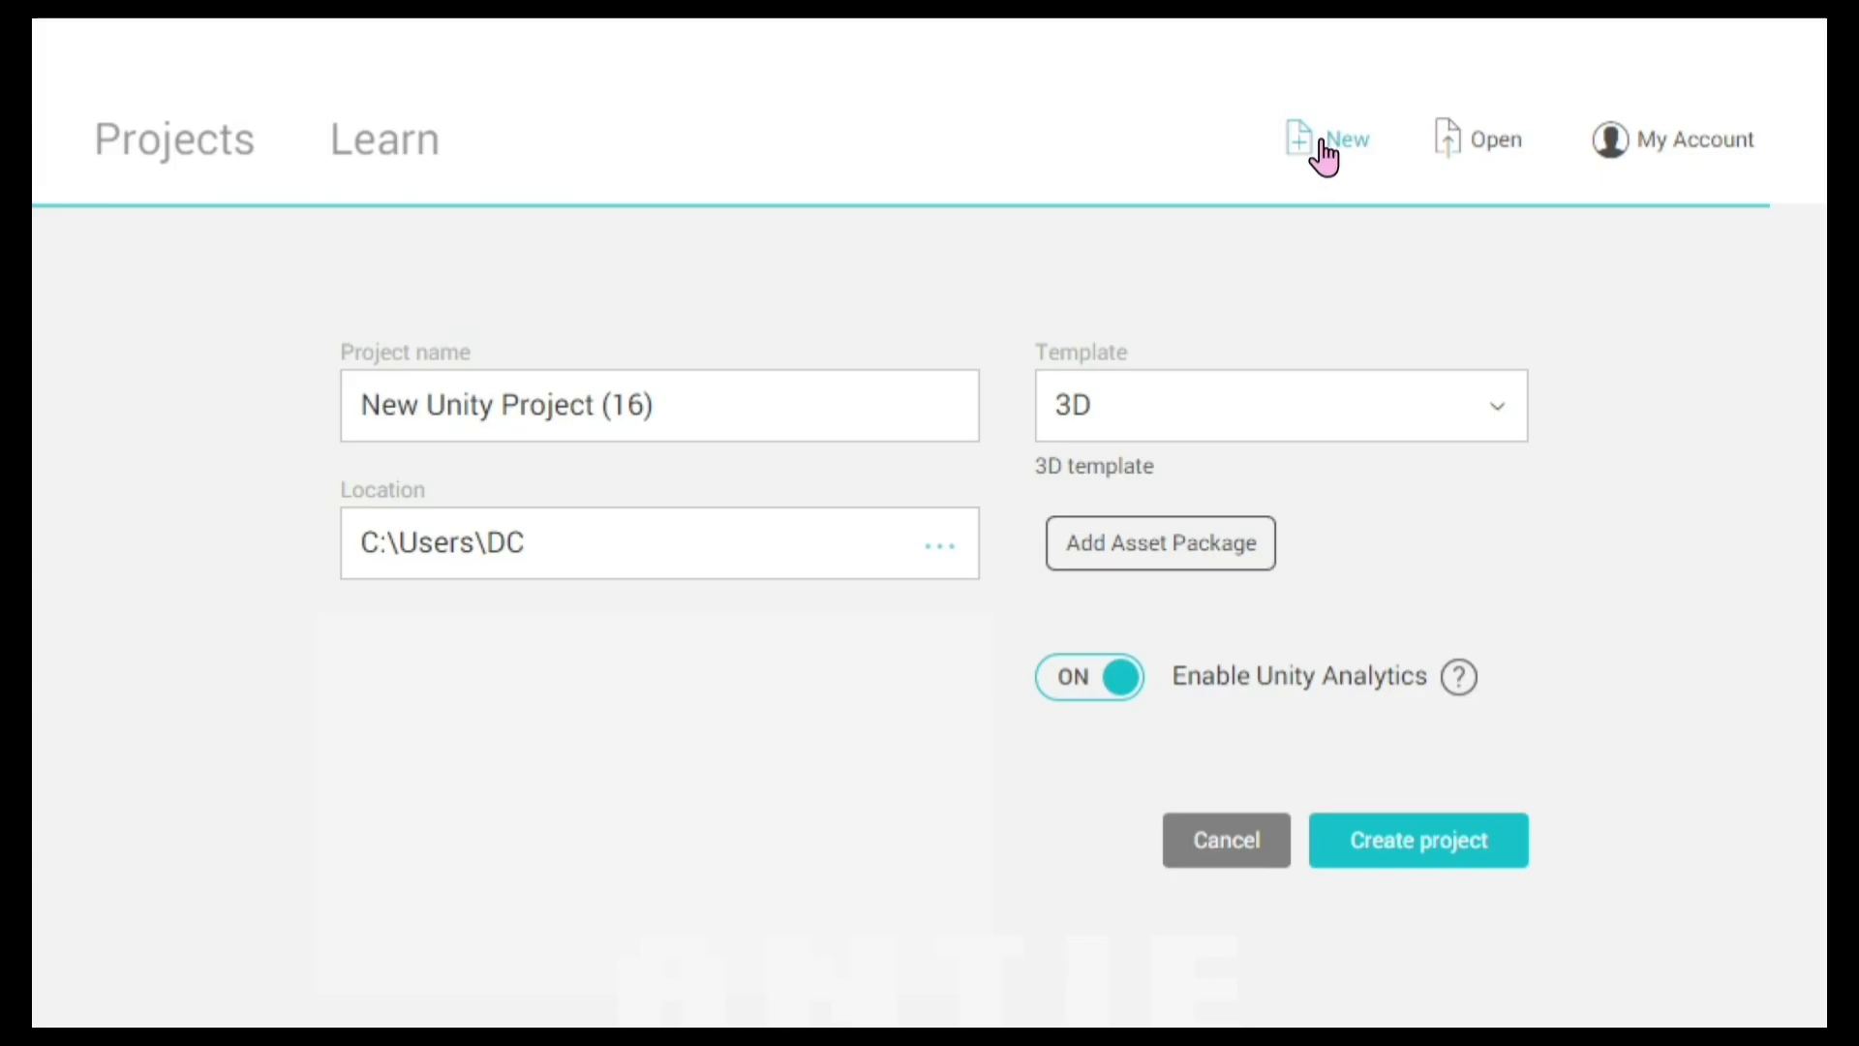
left_click_drag(668, 397, 249, 403)
type("ant")
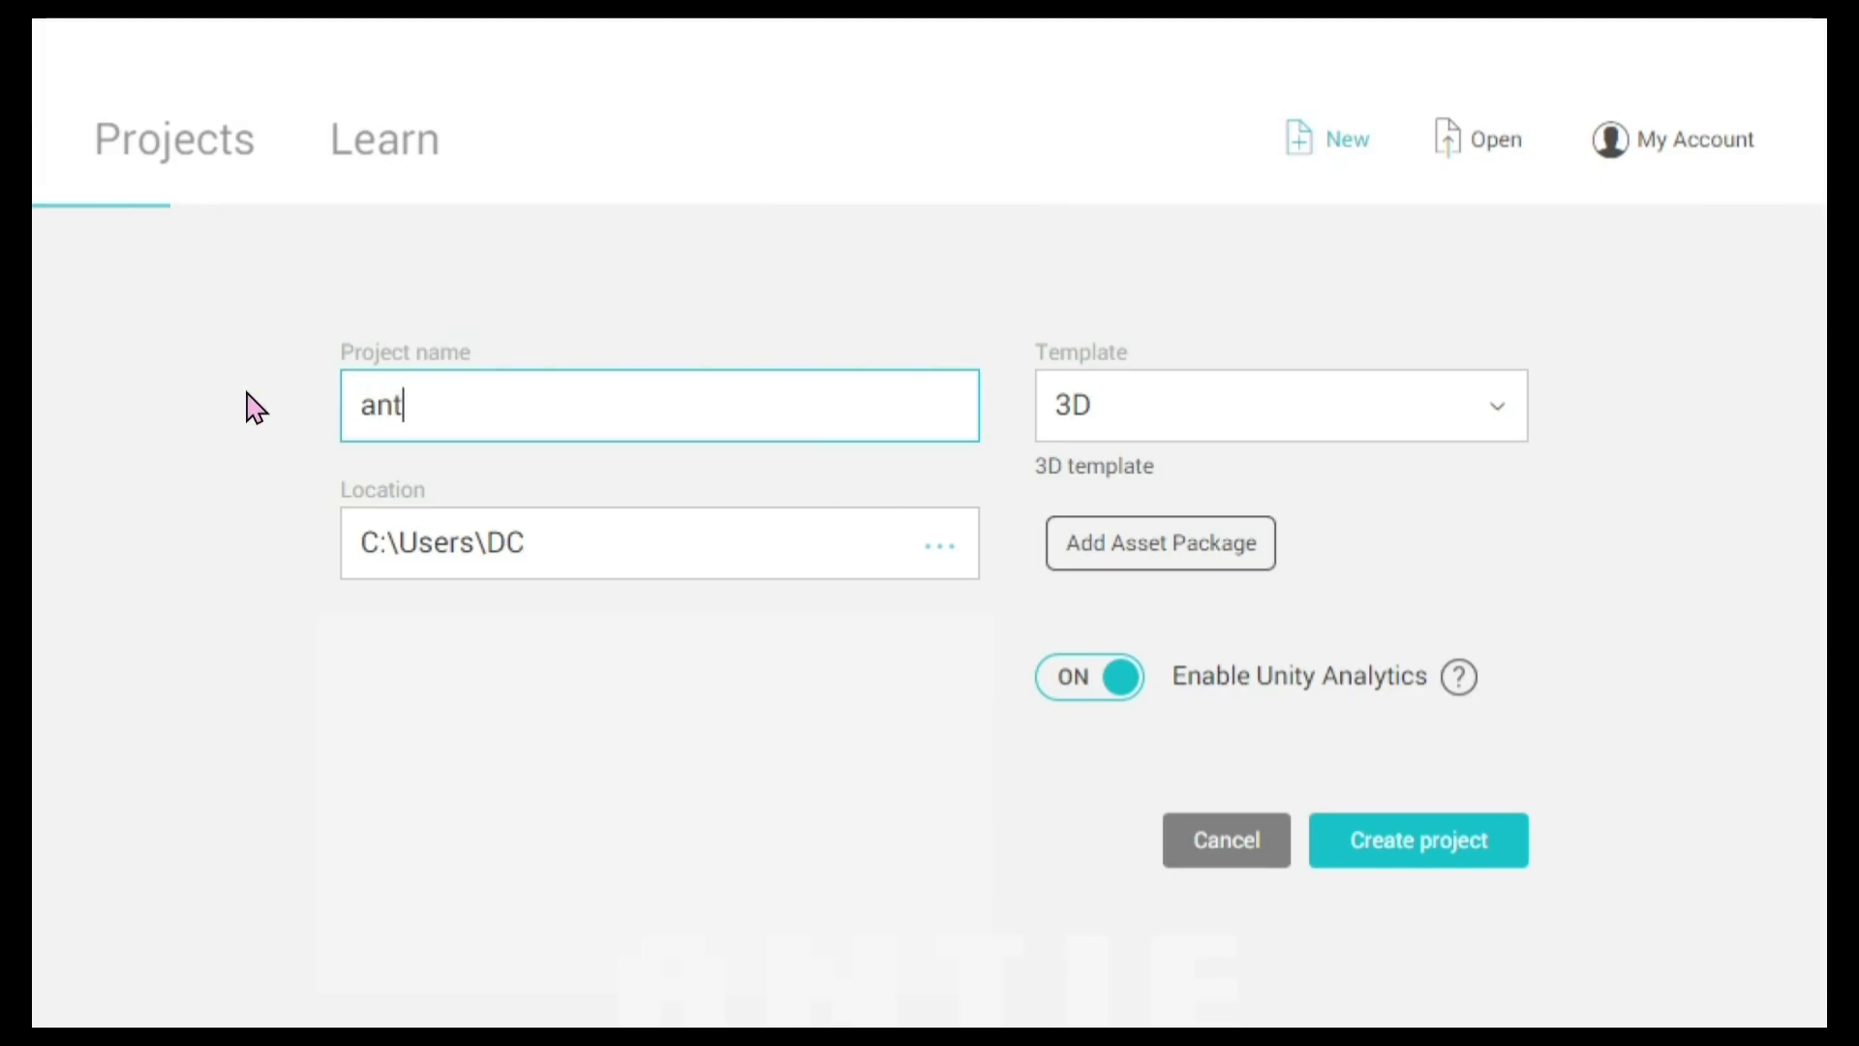
left_click(1449, 860)
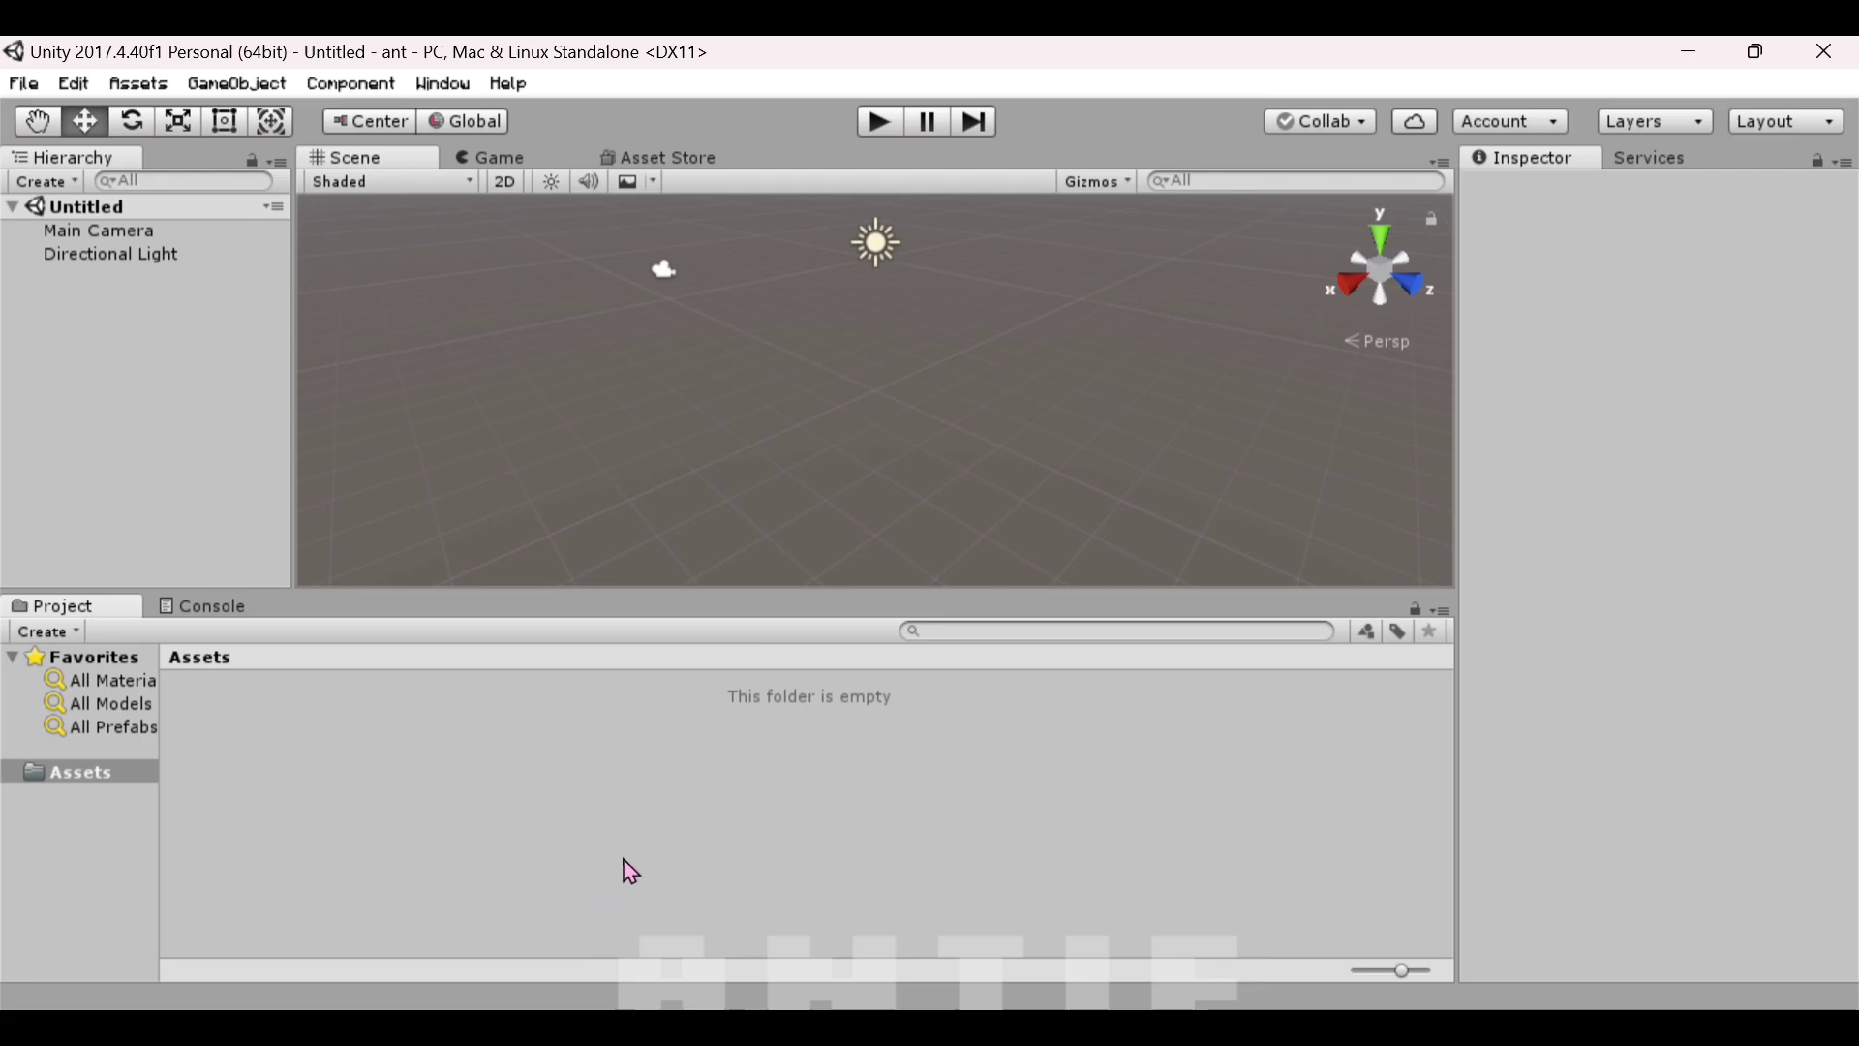
Import bundleunitypackage.unitypackage as a custom package, adding the ESSENTIAL and ToonShaders folders.
right_click(627, 867)
mouse_move(747, 417)
left_click(1191, 410)
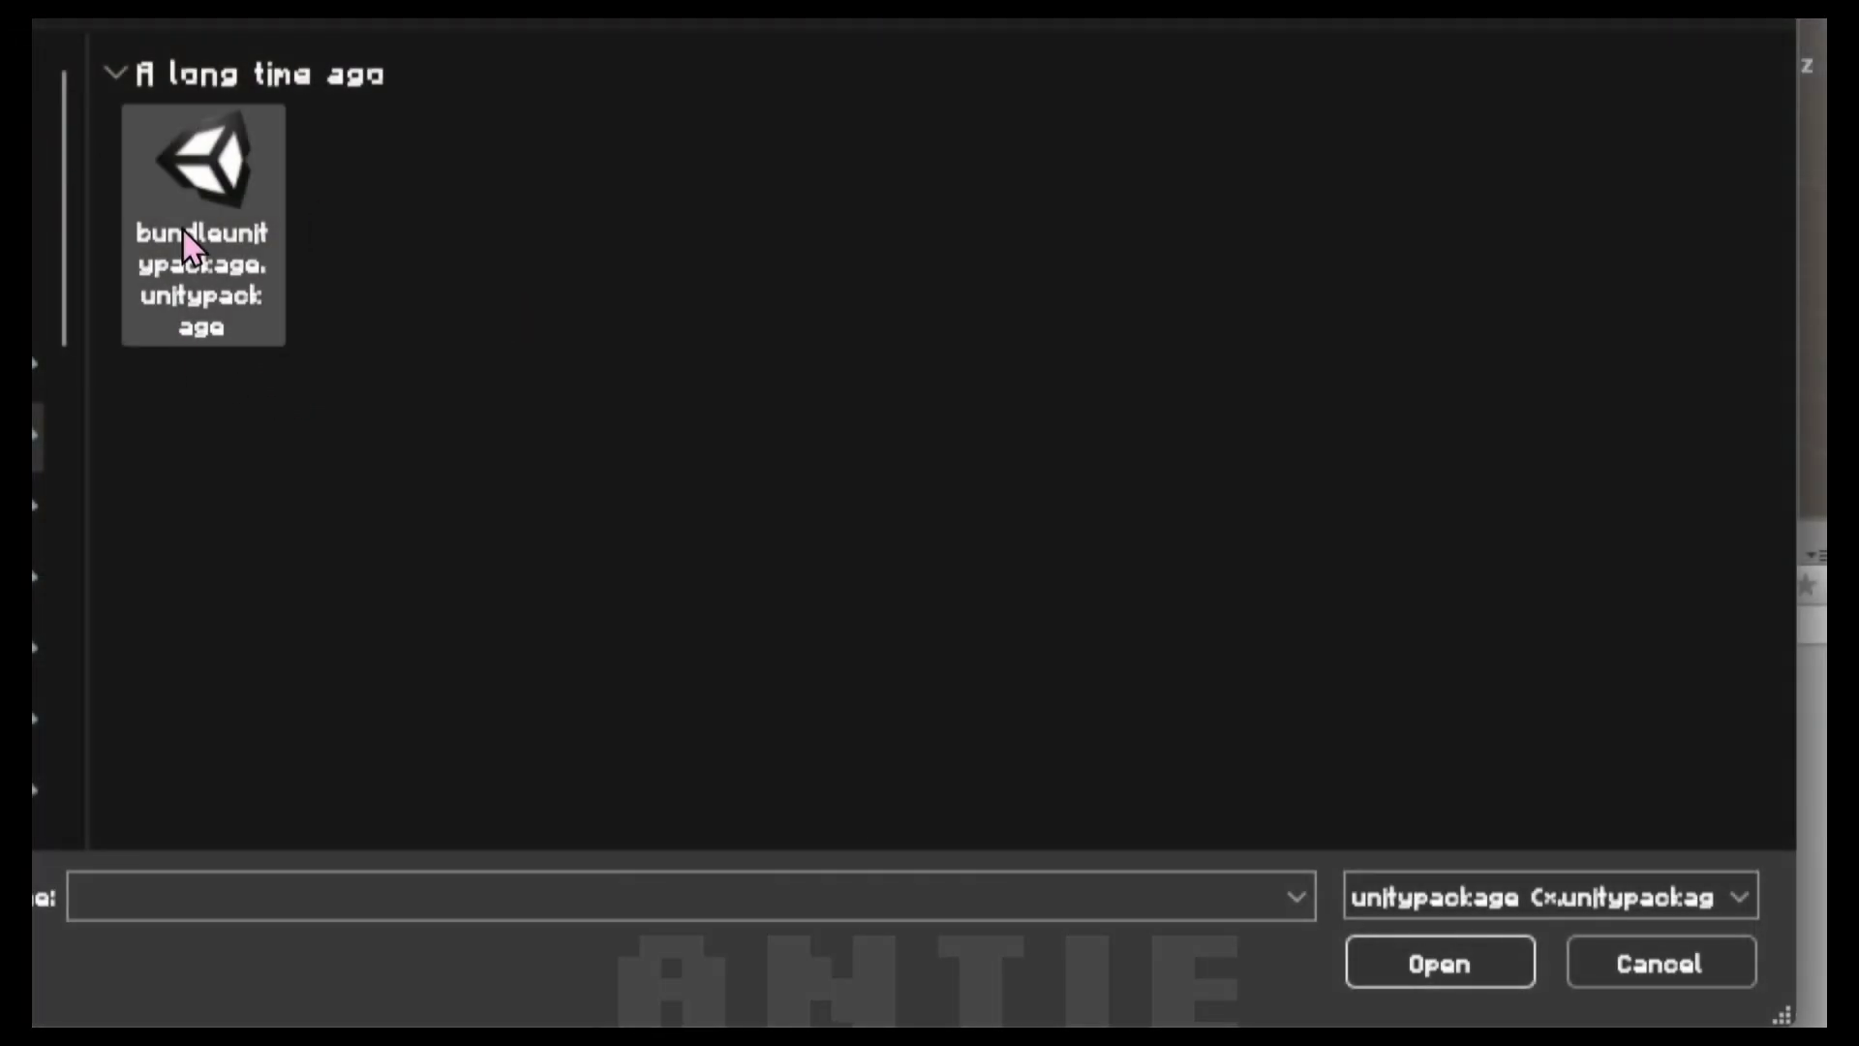
left_click(223, 276)
left_click(1439, 963)
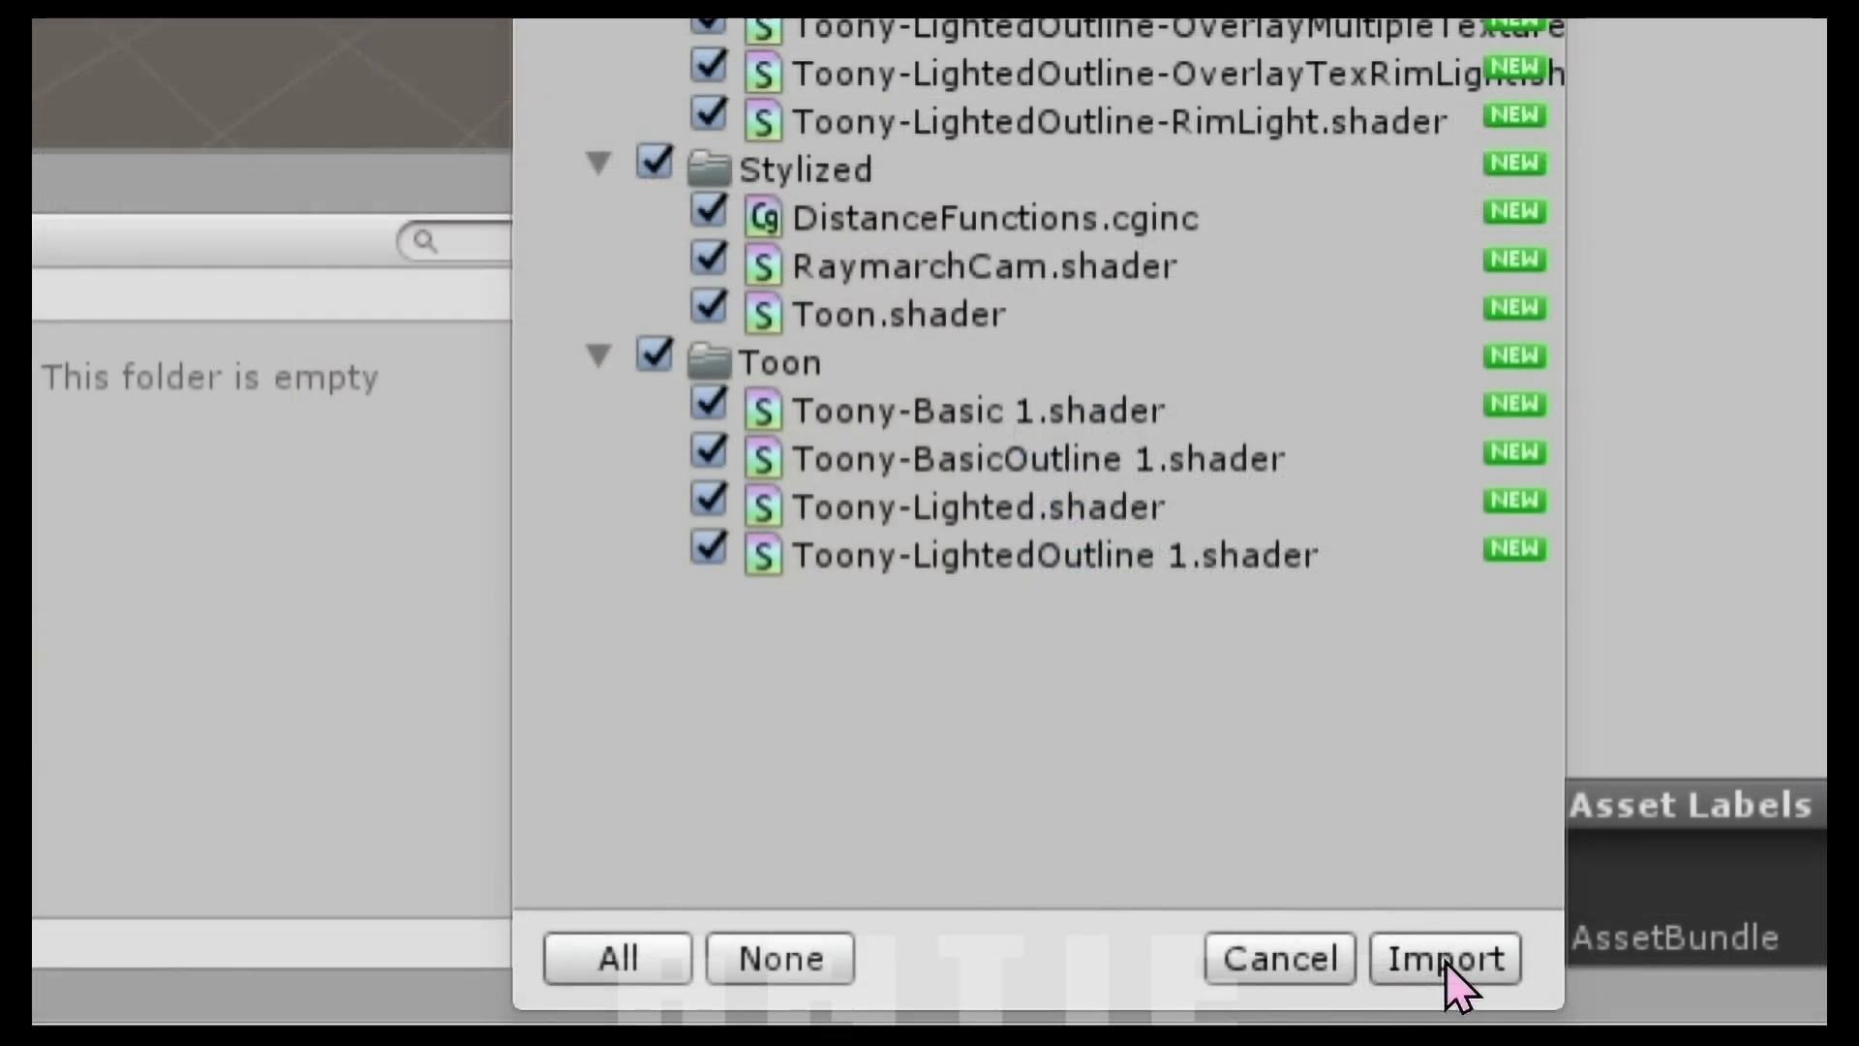
left_click(1444, 959)
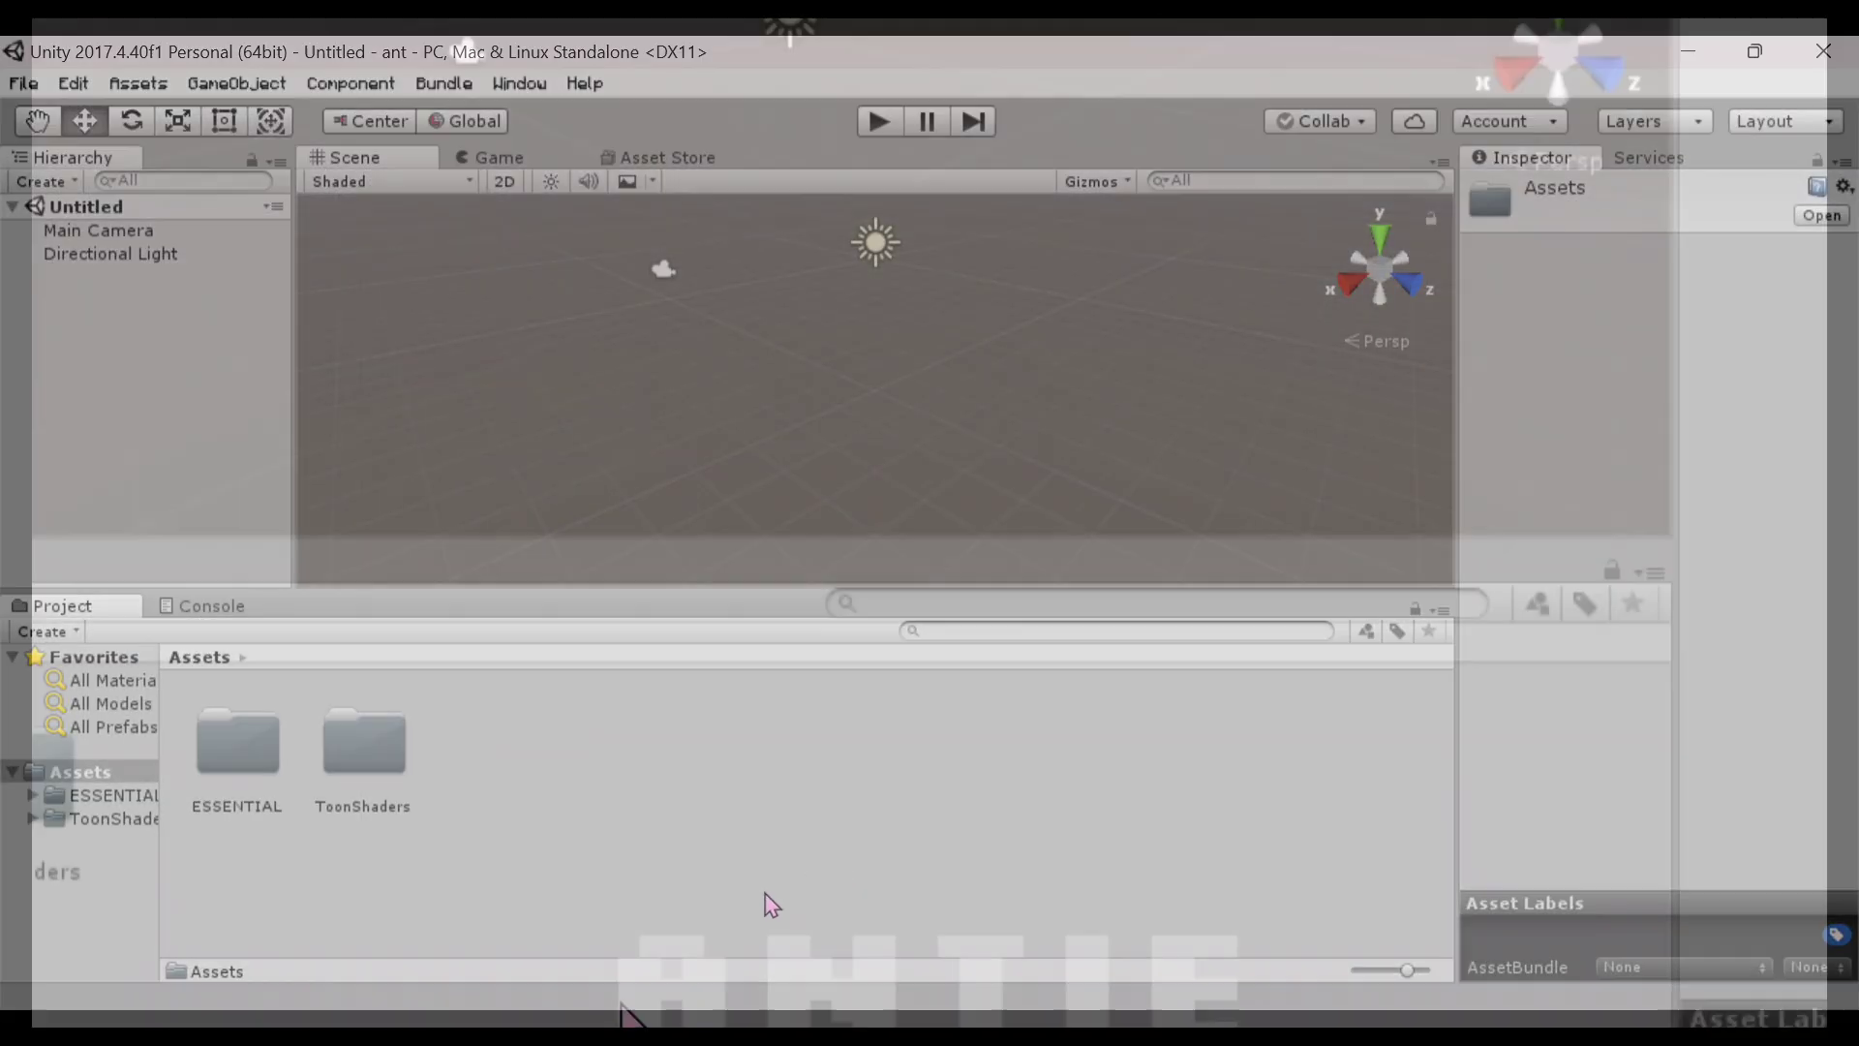
Import the f02_idleLively_00_HandsOnHips.anim animation into Assets.
right_click(764, 896)
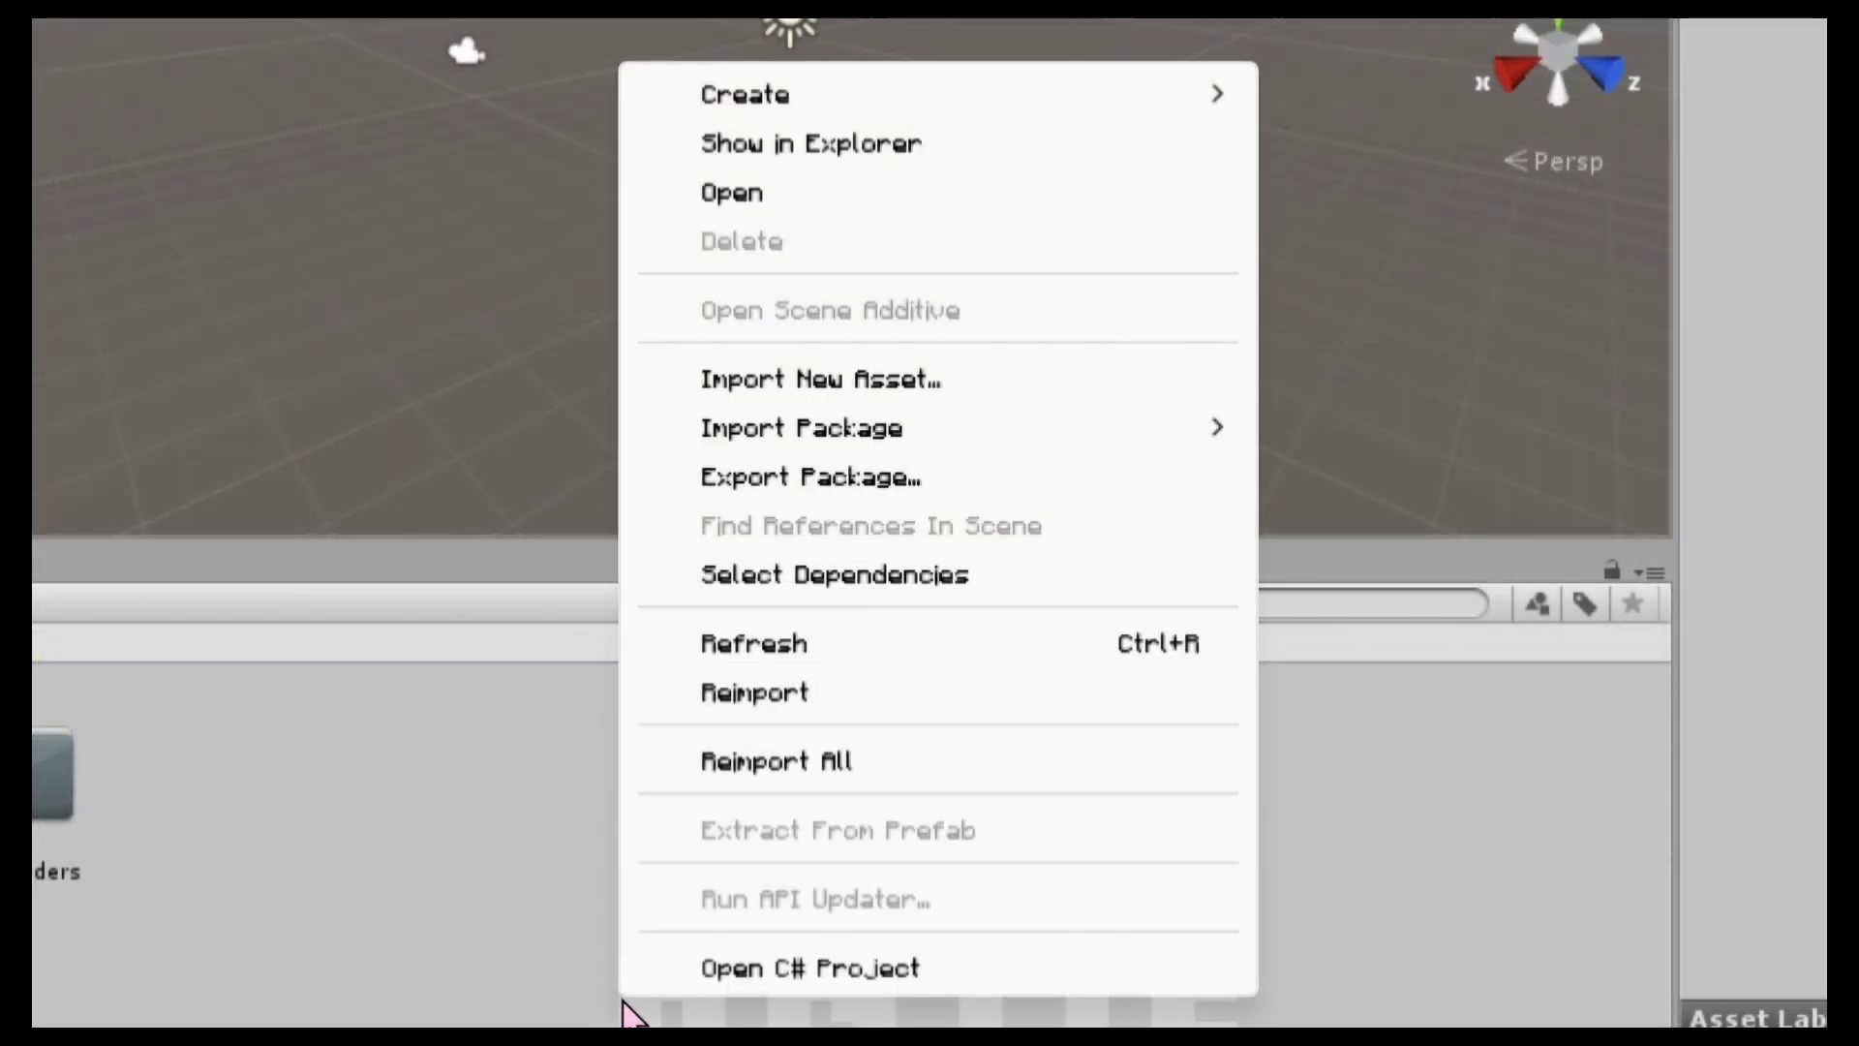
left_click(816, 380)
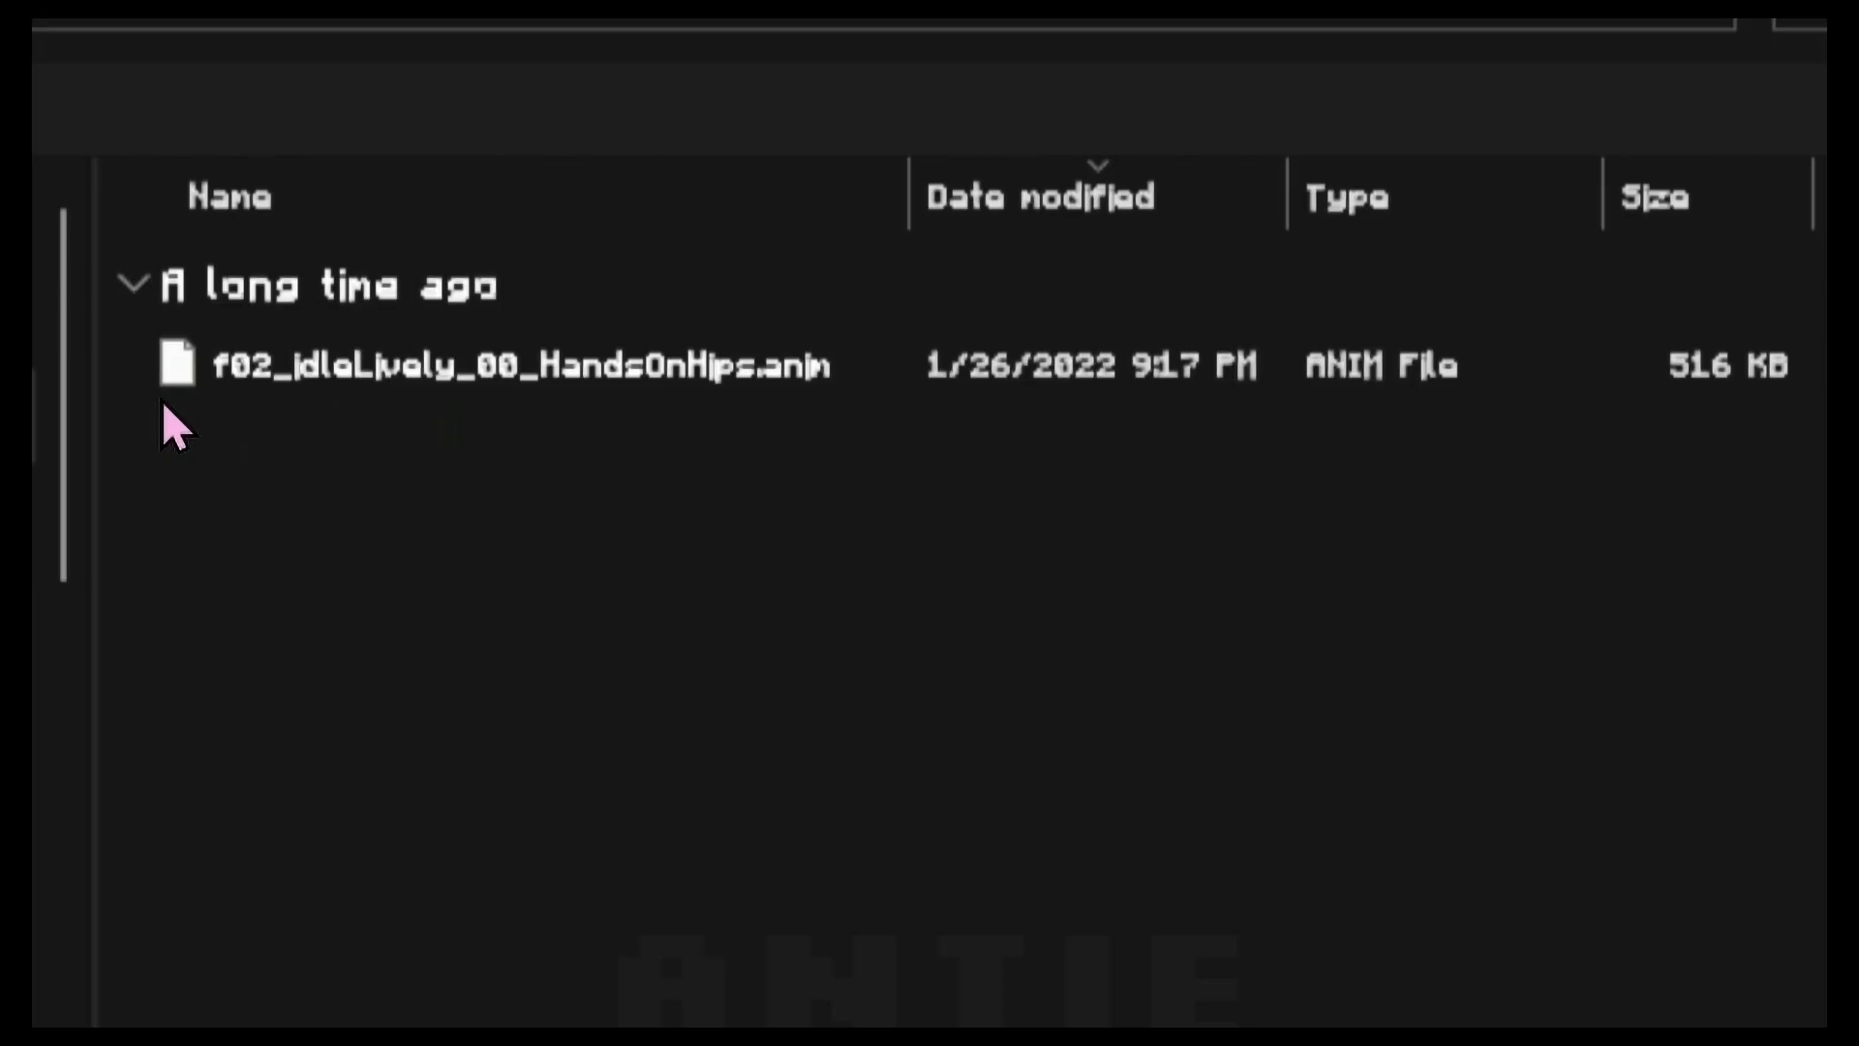
double_click(422, 368)
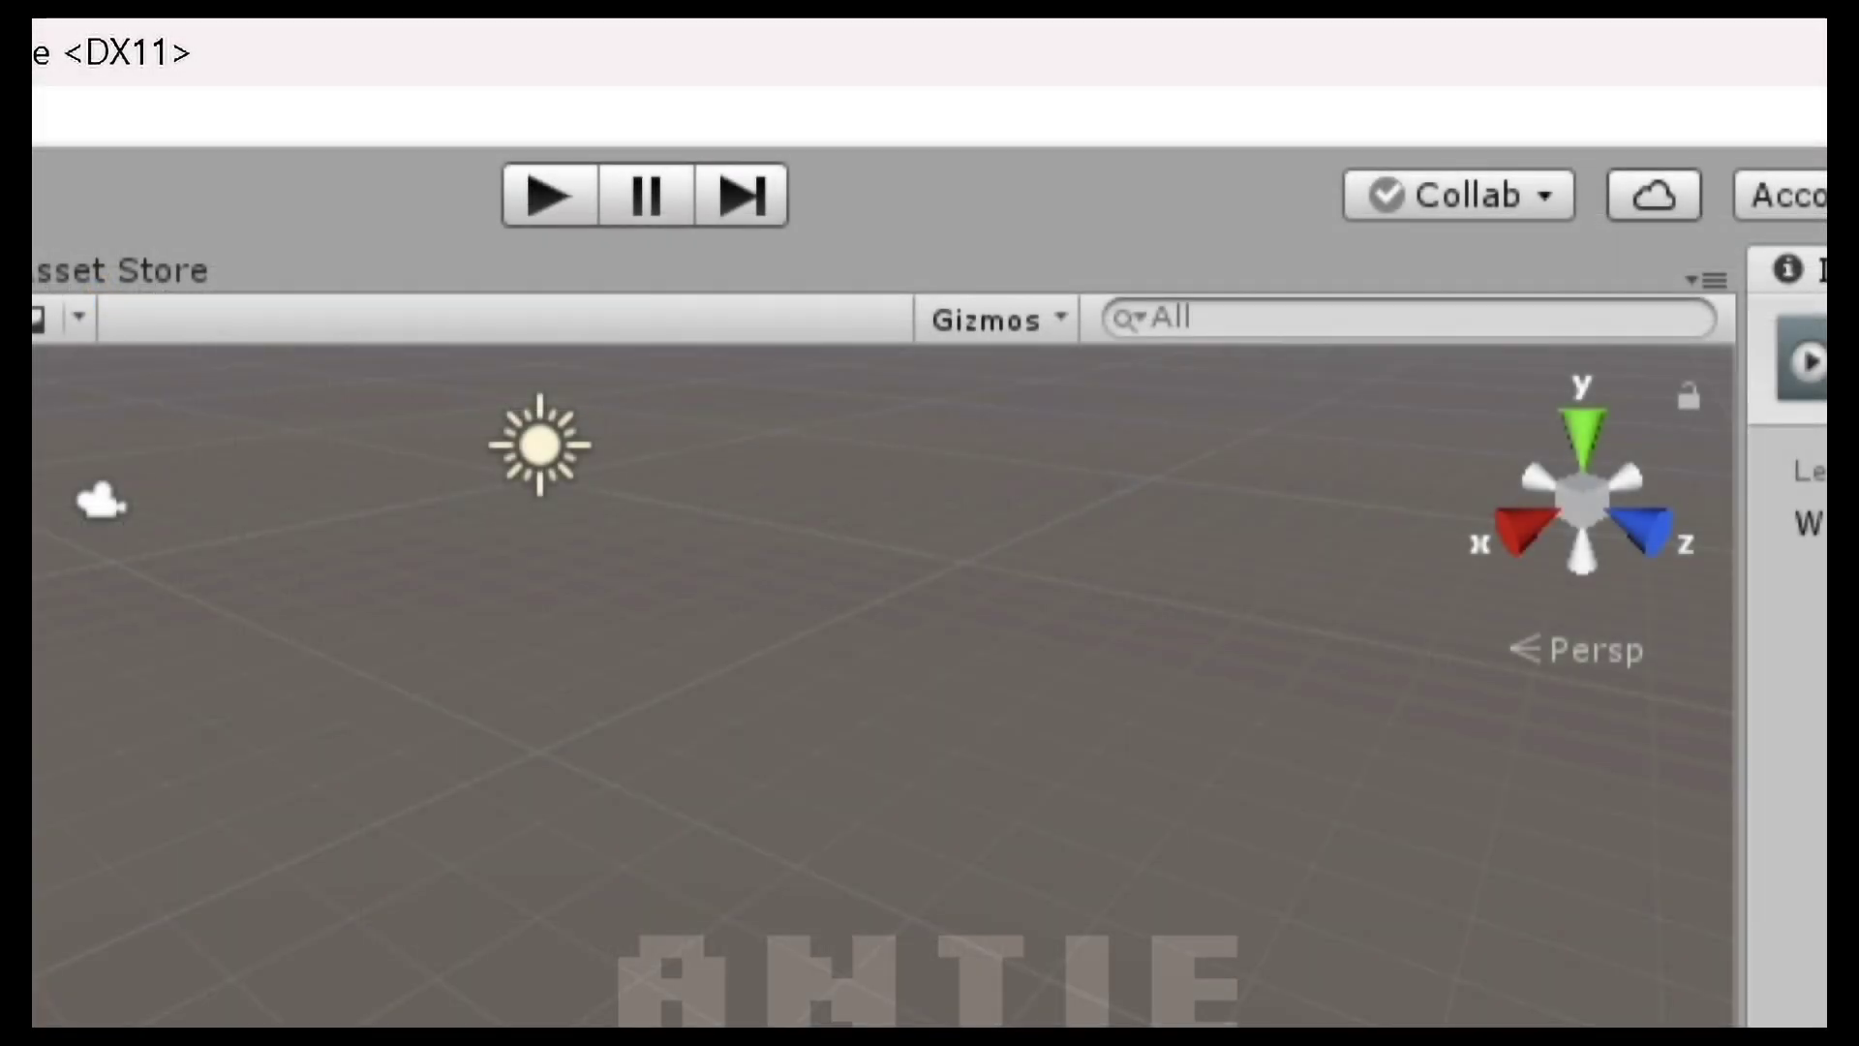
Create a folder named mwah and move the HandsOnHips animation into it.
right_click(205, 391)
mouse_move(397, 455)
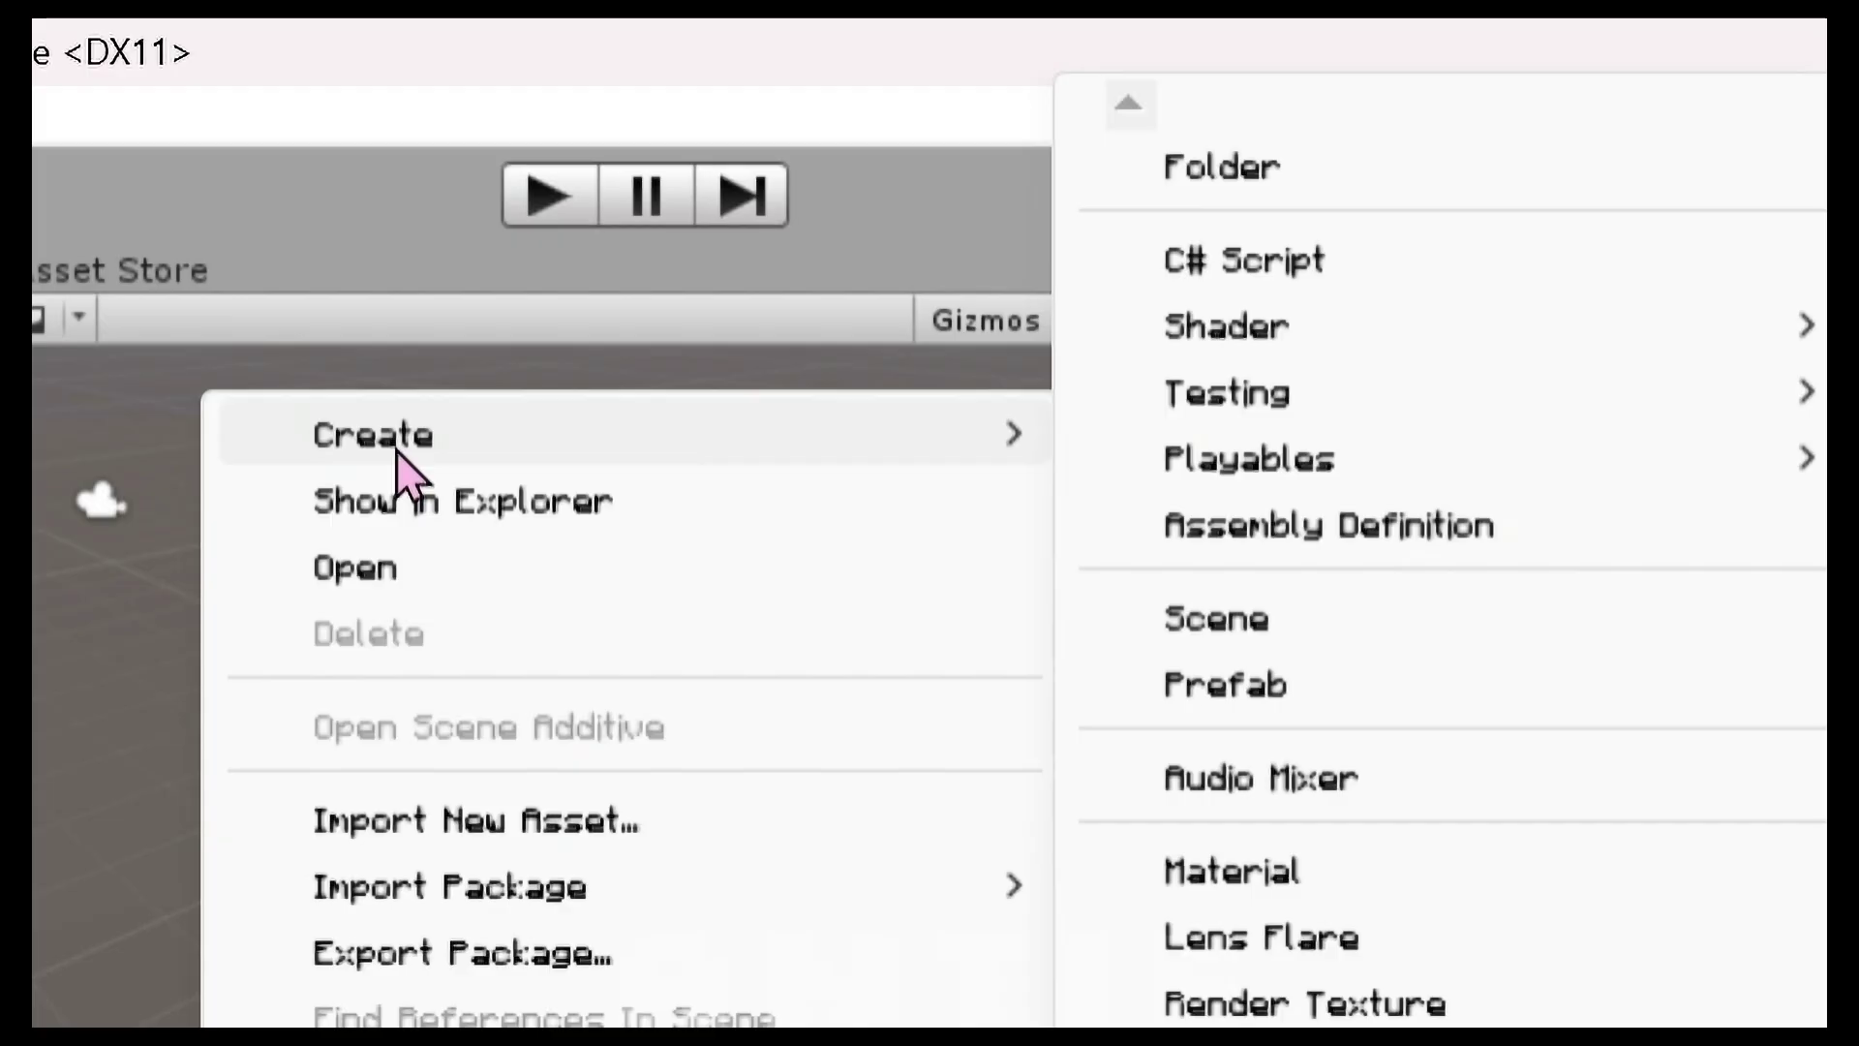
left_click(1317, 179)
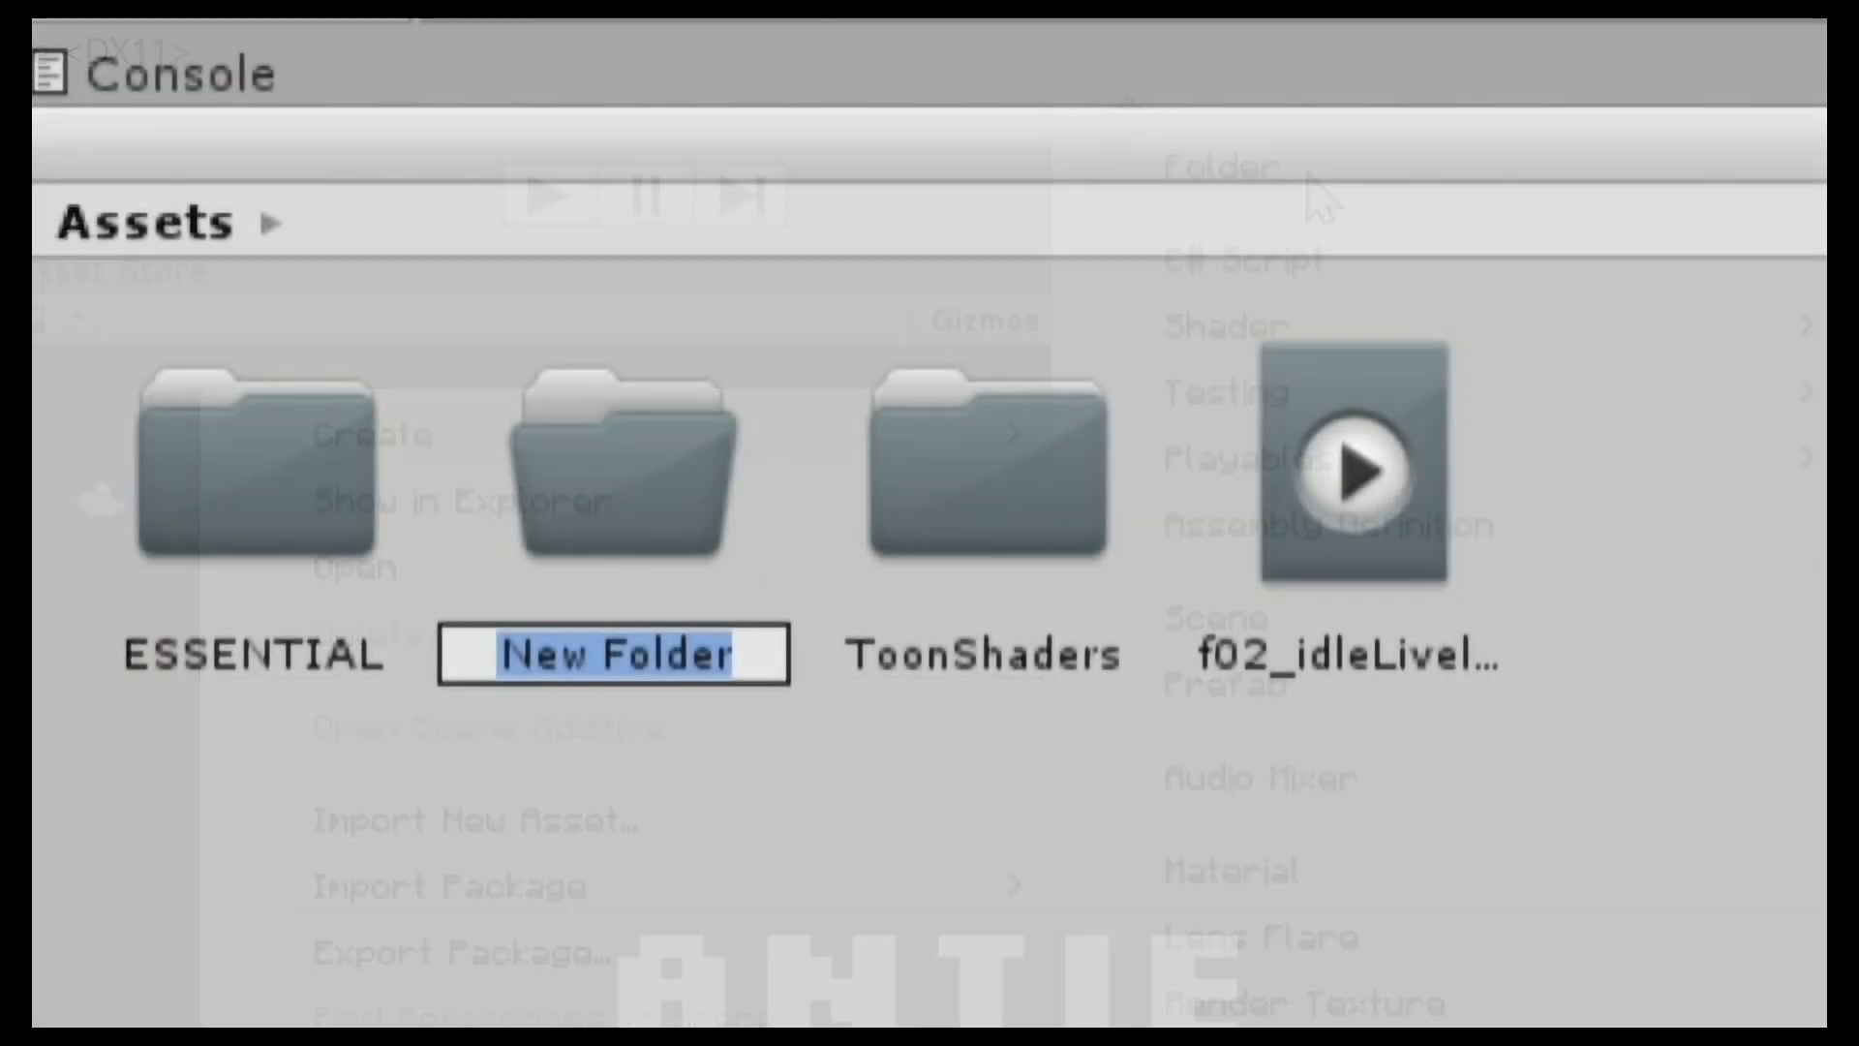
type("m")
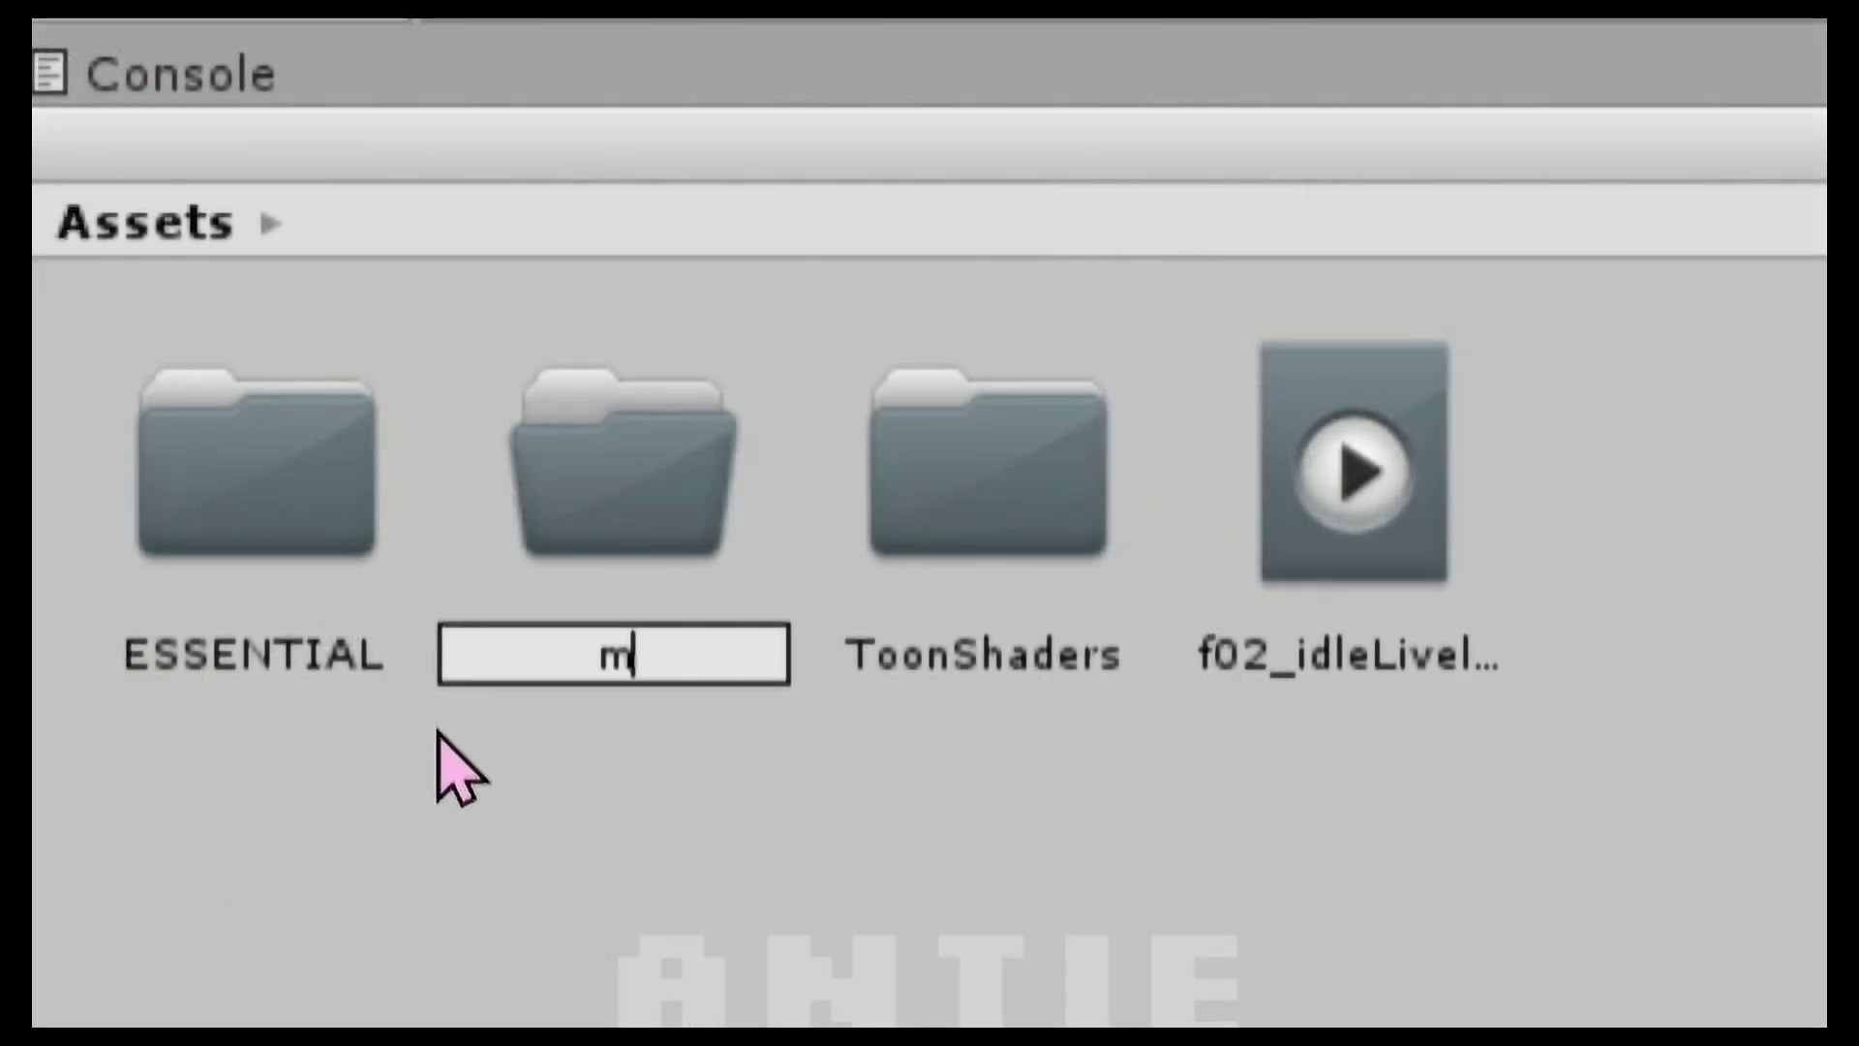
type("wah")
key("Return")
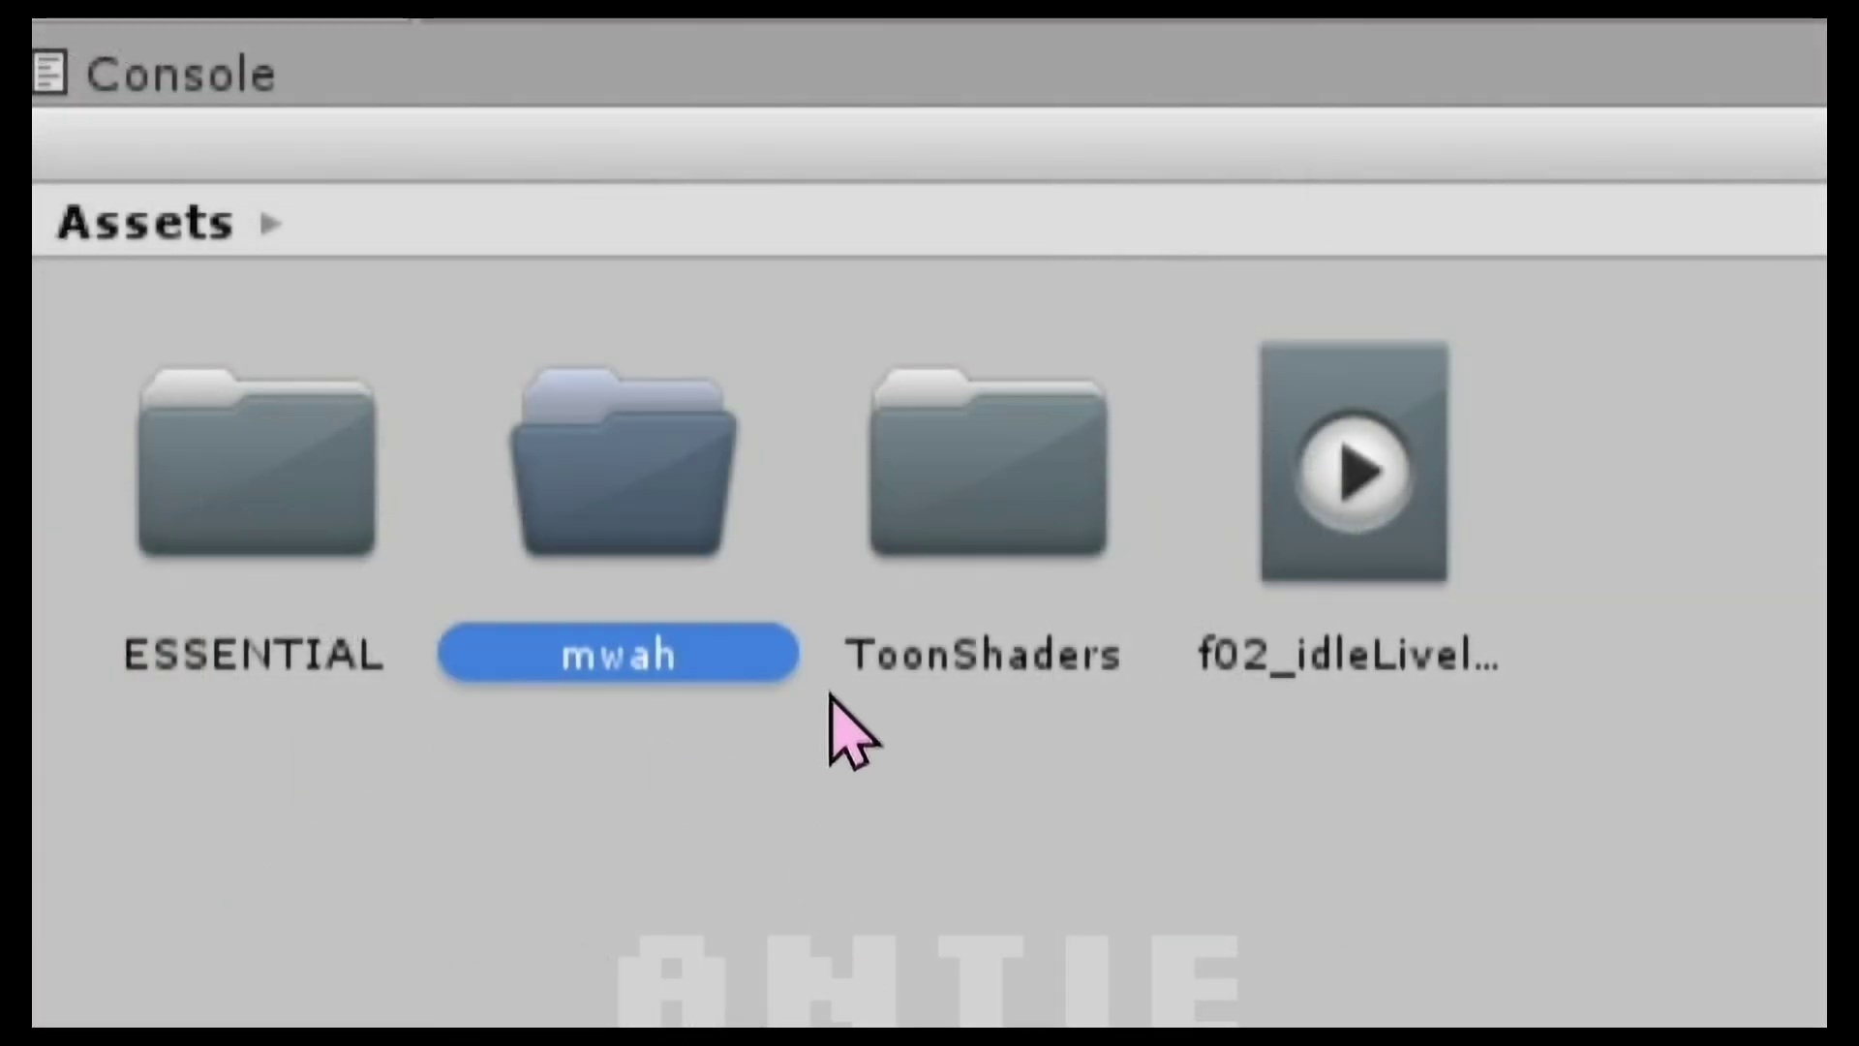
left_click_drag(1362, 568, 668, 501)
Tag the mwah folder as asset bundle meow with variant unity3d, then build AssetBundles.
left_click(659, 629)
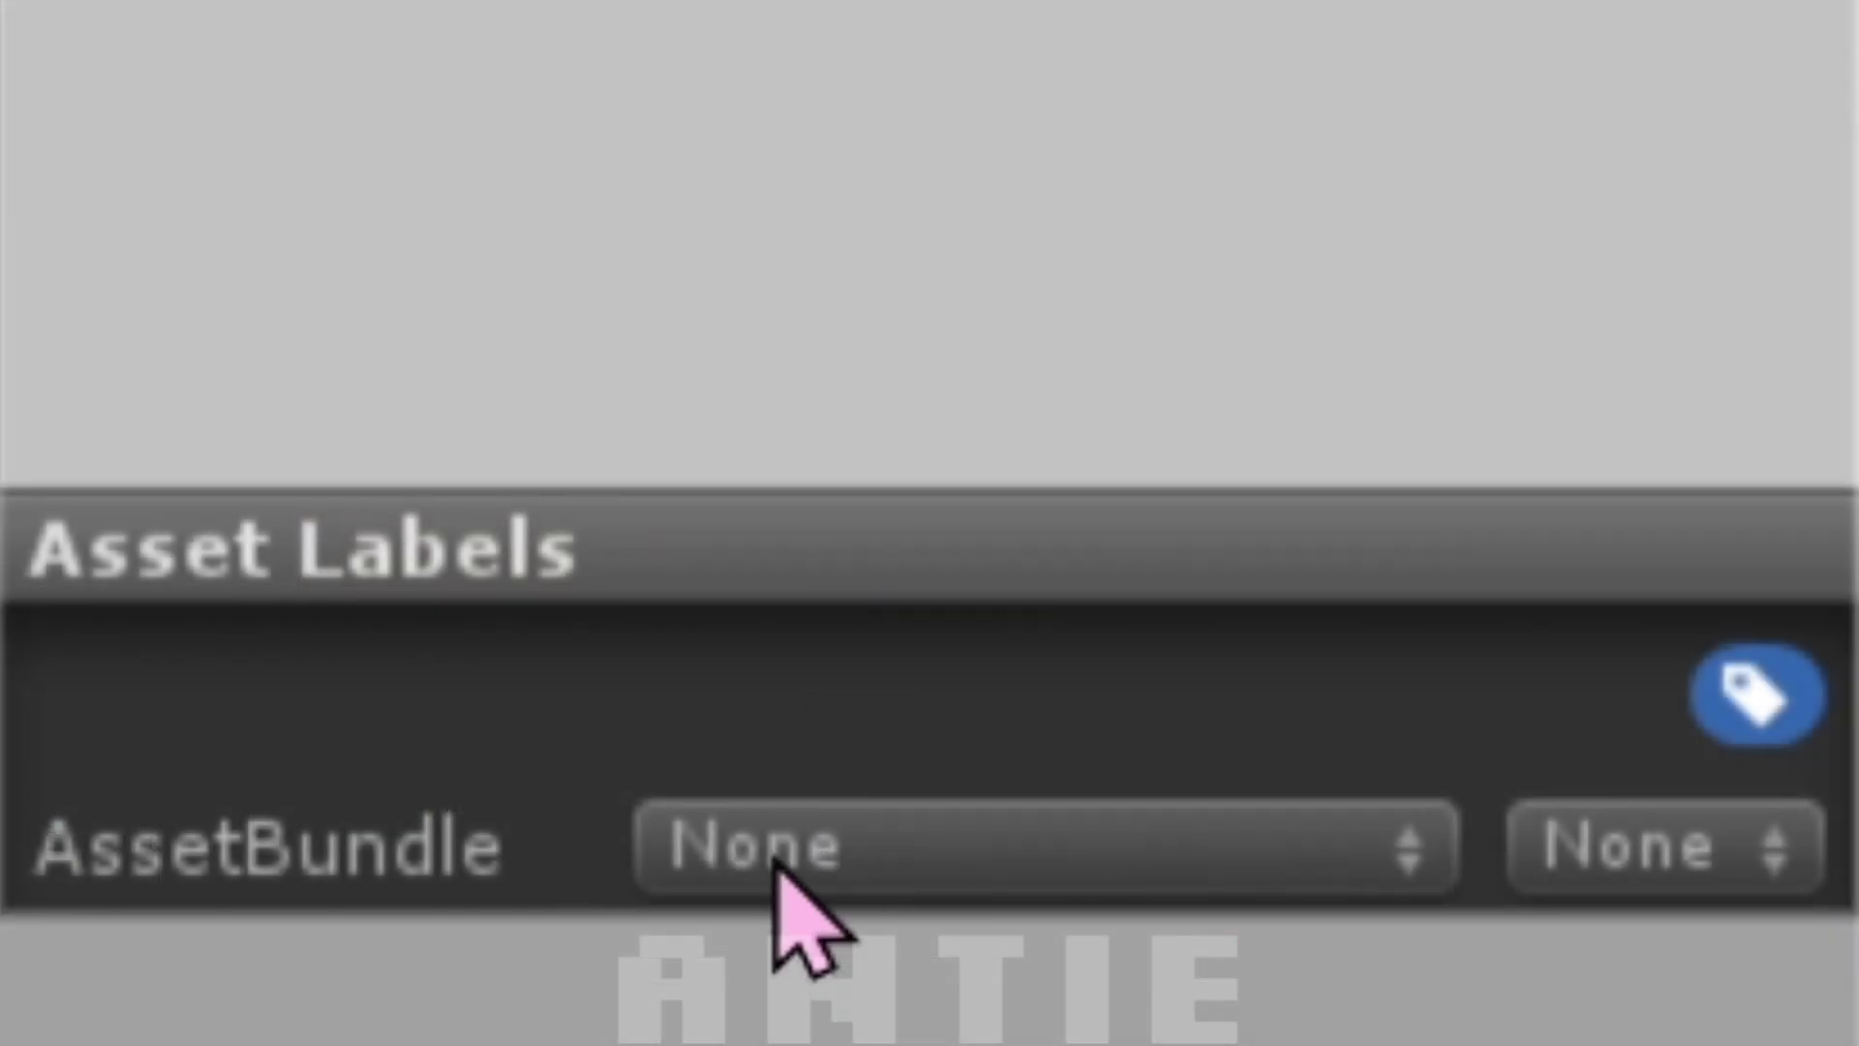
left_click(778, 865)
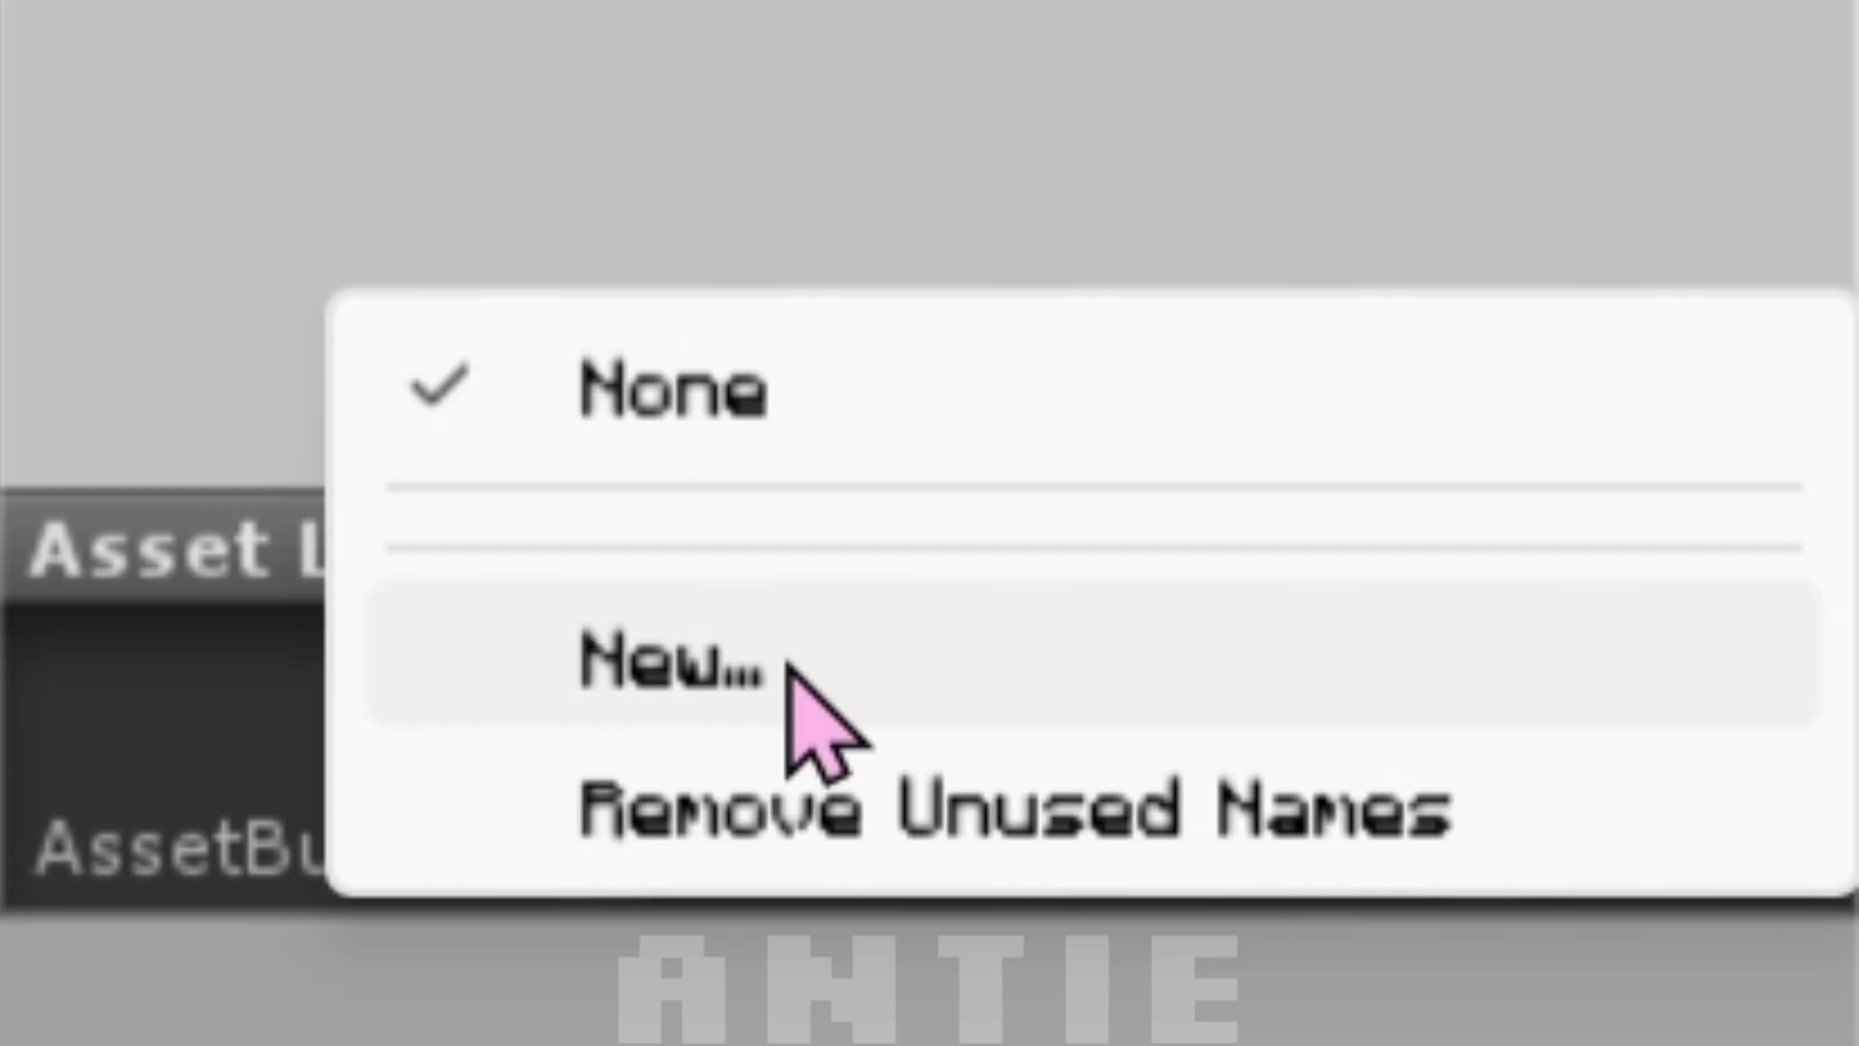
left_click(787, 670)
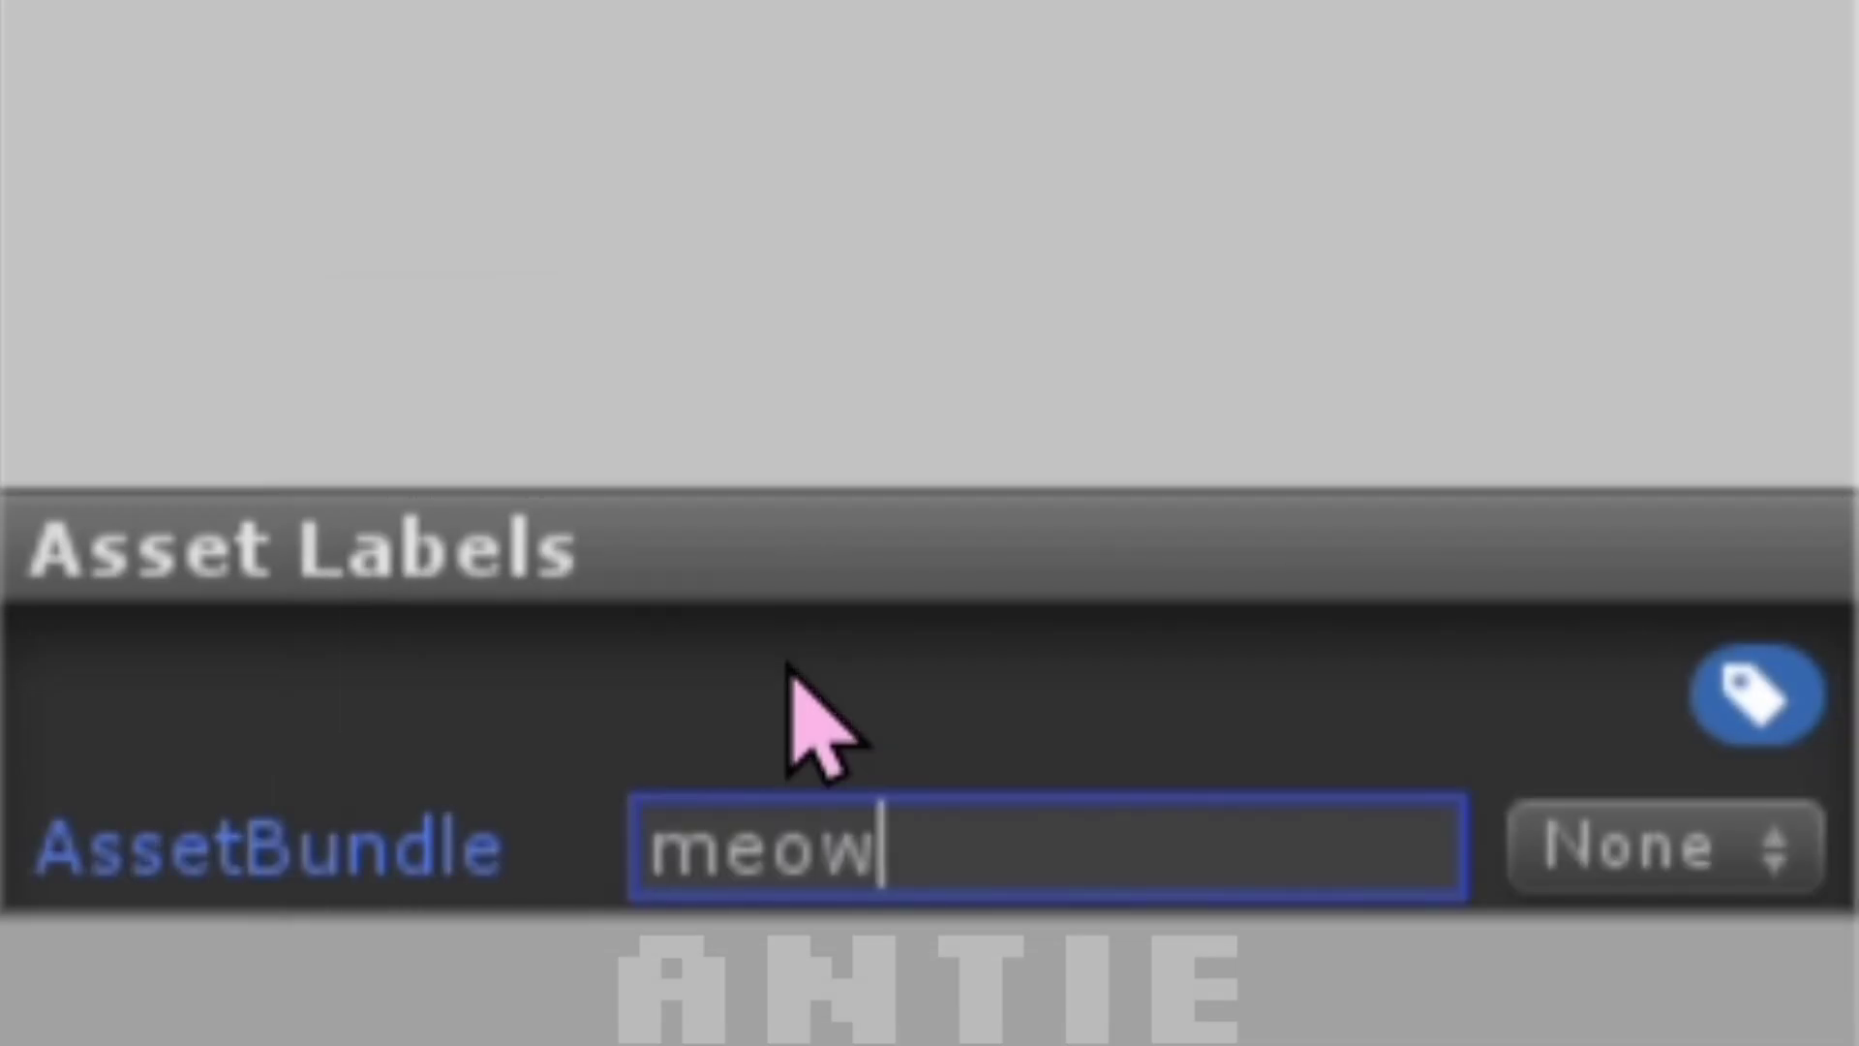
type("meow")
left_click(1704, 848)
left_click(1452, 852)
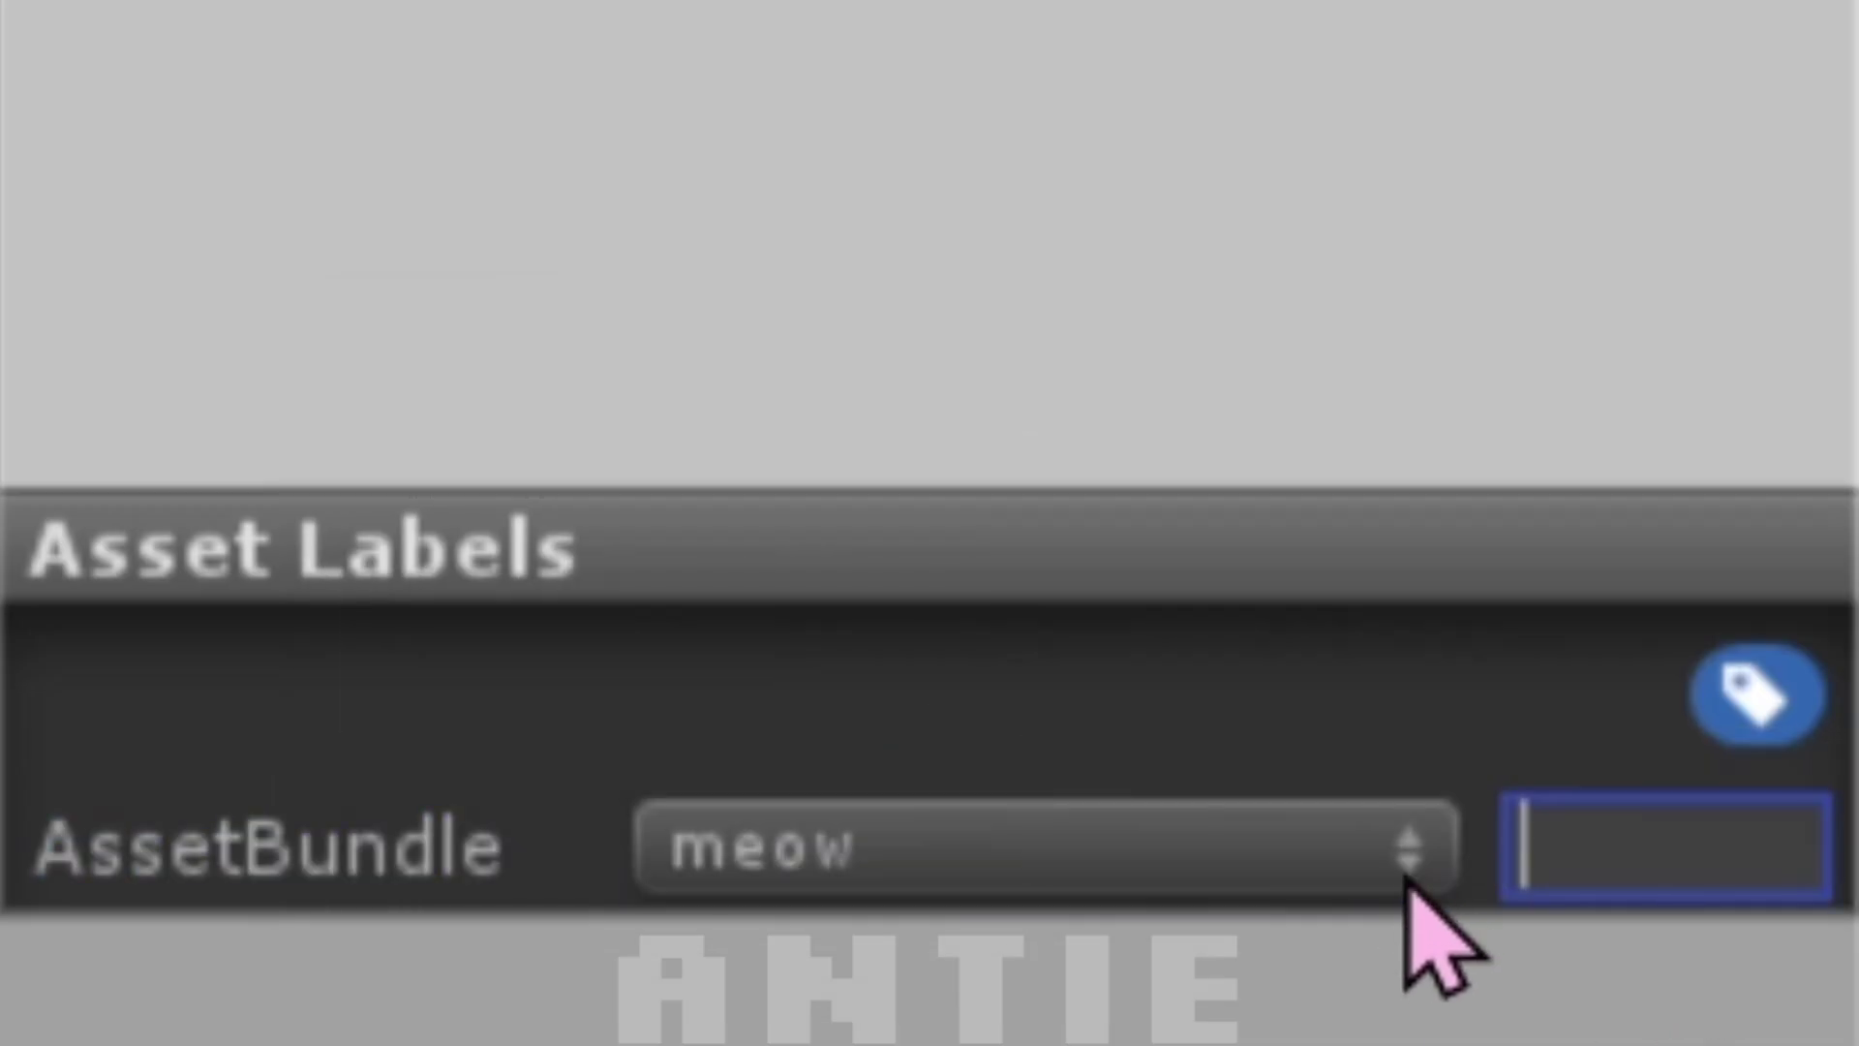
type("unity3d")
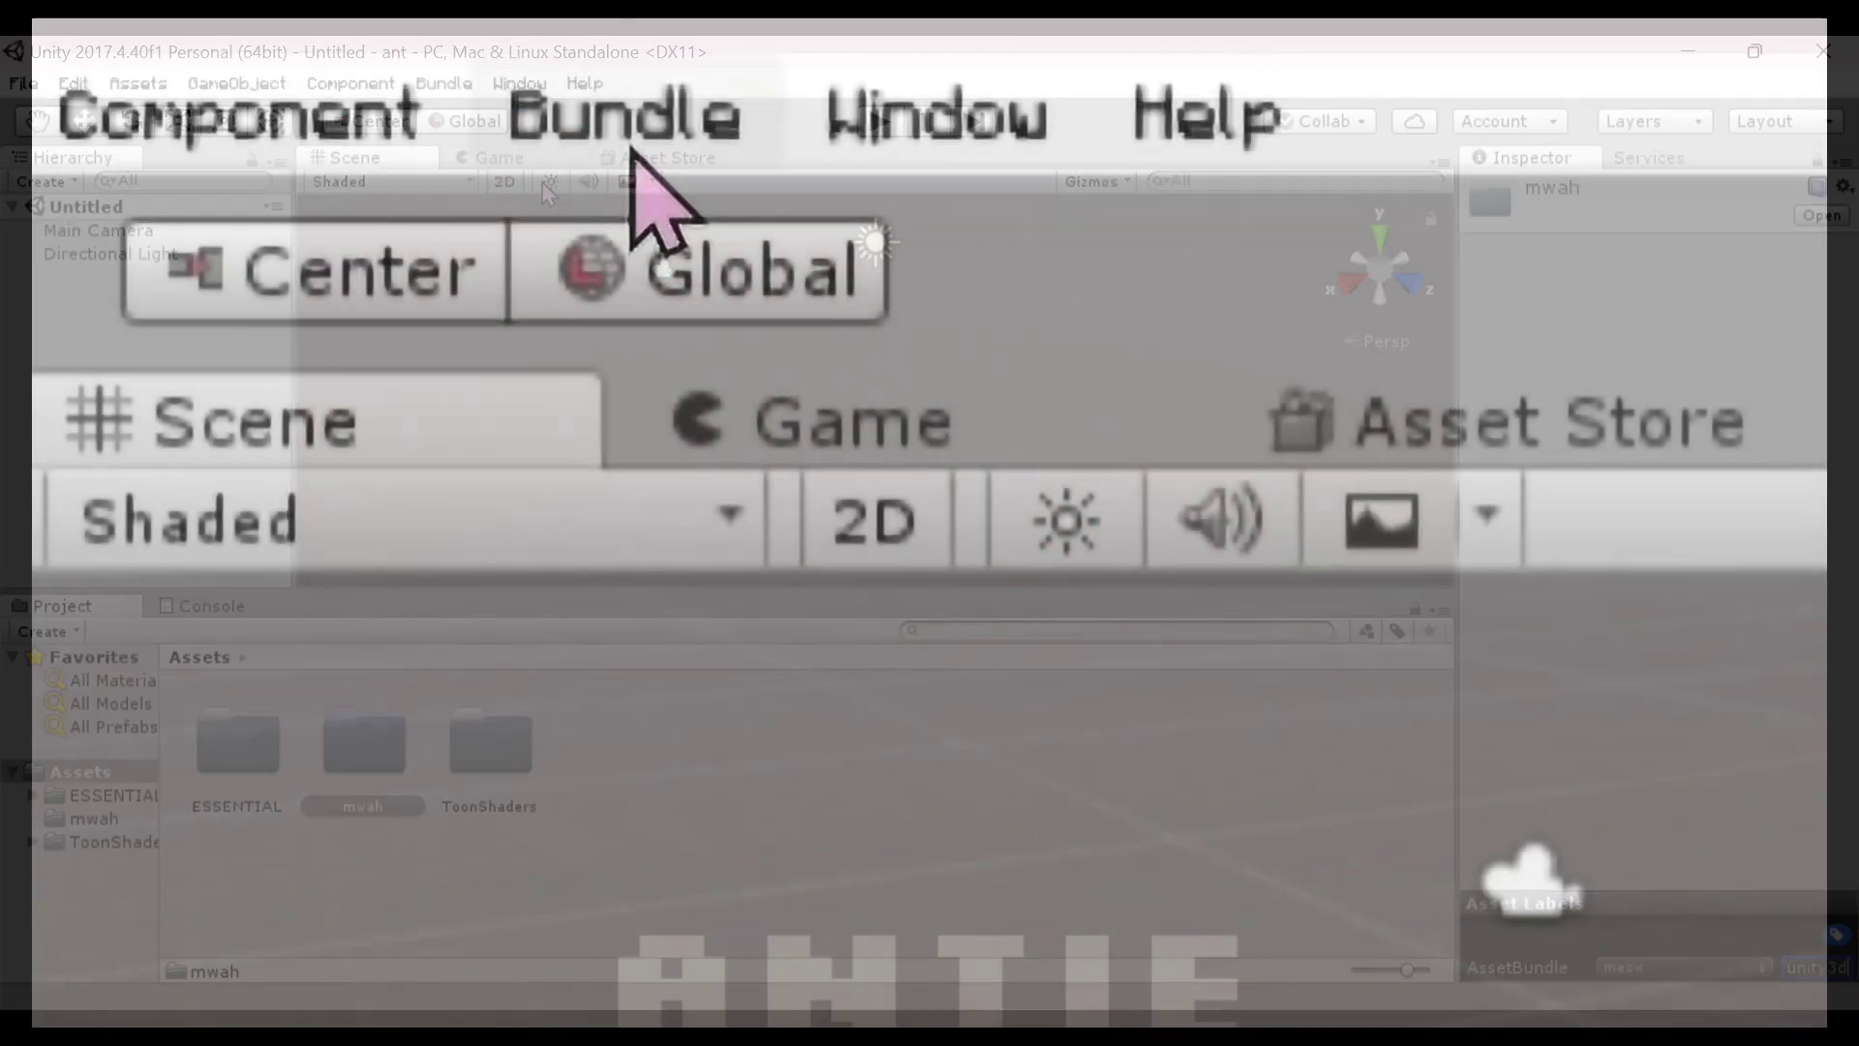
left_click(444, 86)
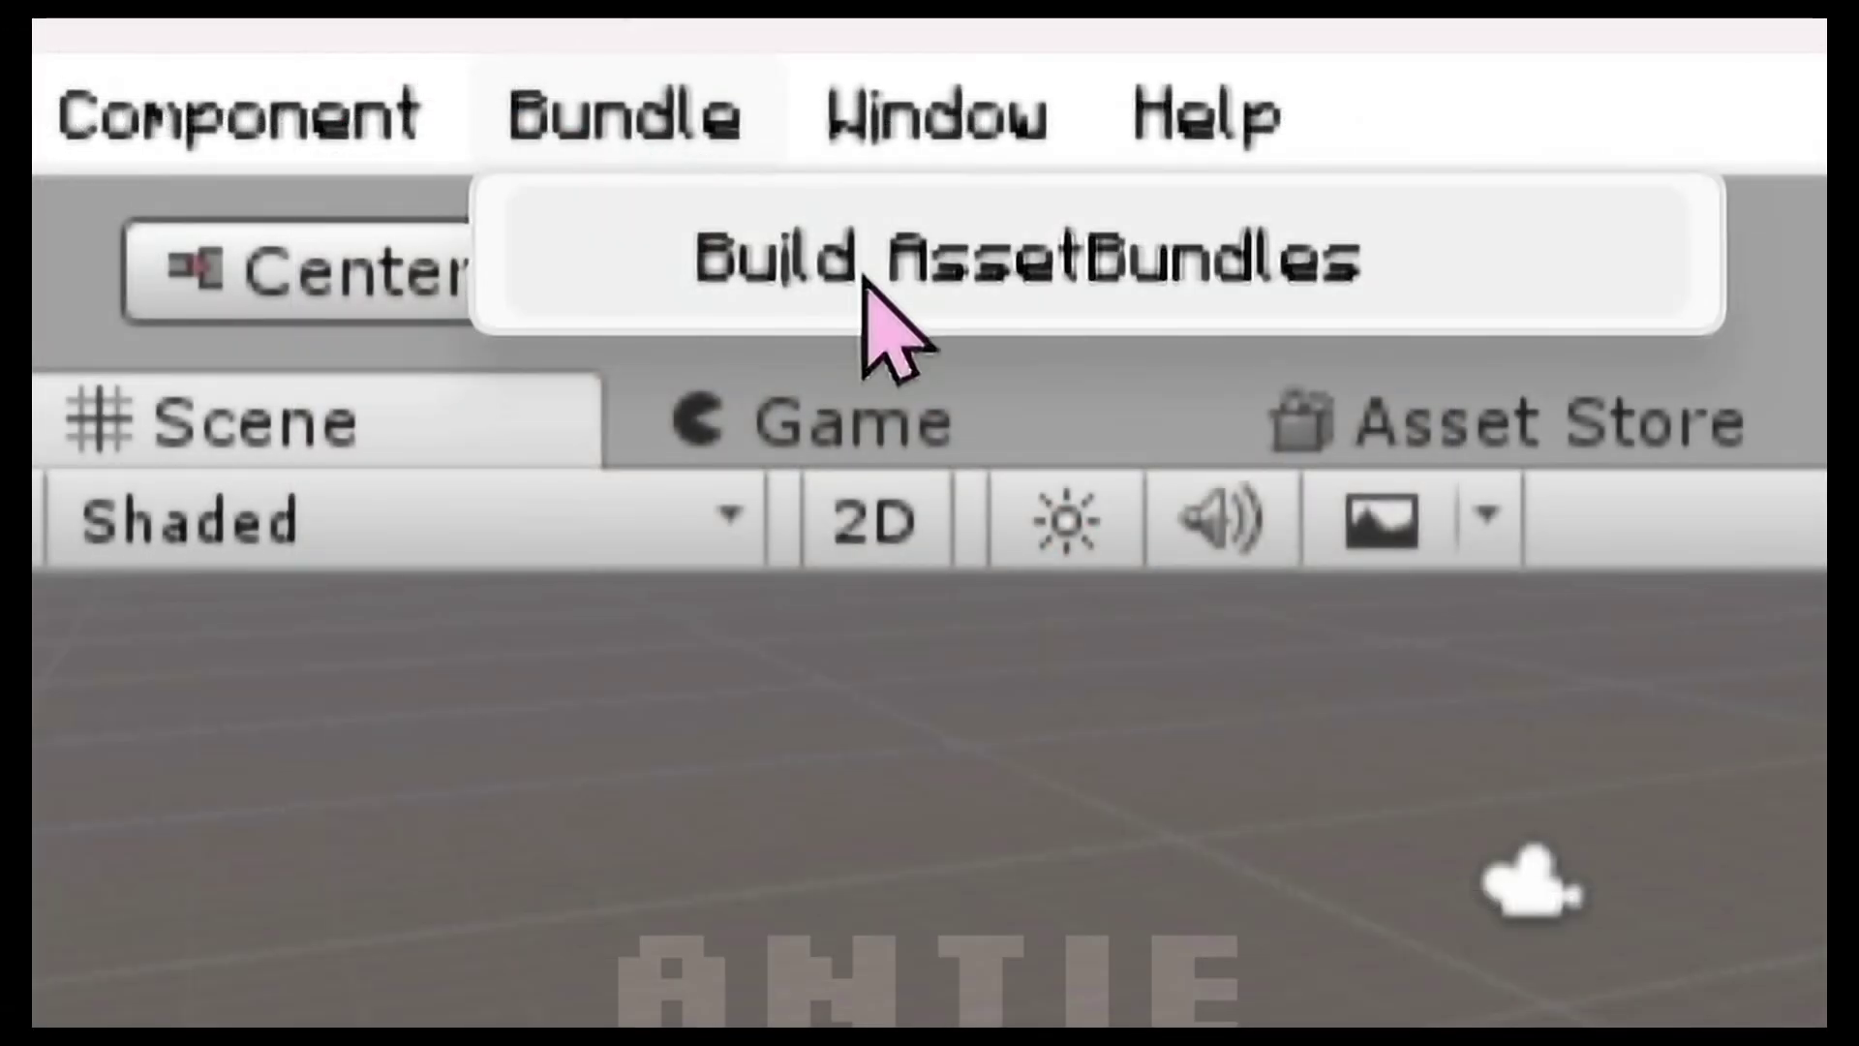
left_click(501, 120)
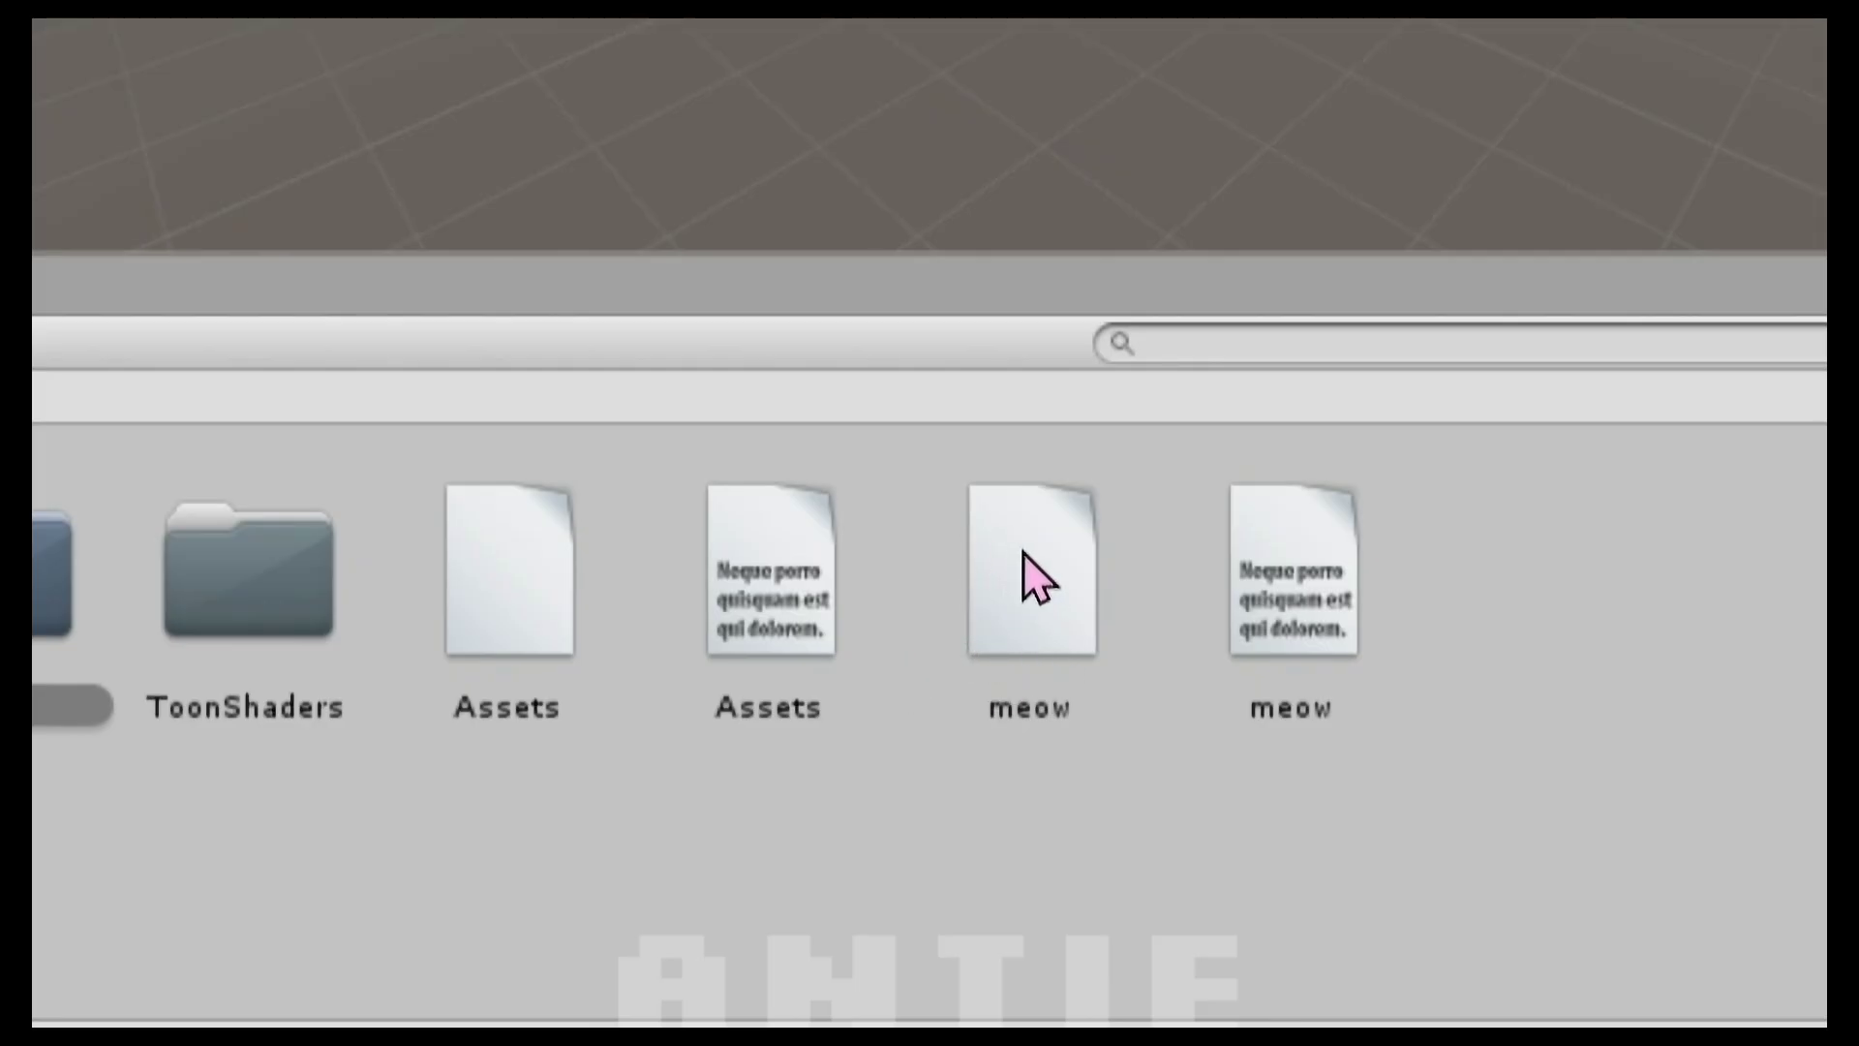
Append .unity3d to the built meow bundle file so it becomes meow.unity3d.
left_click(1026, 591)
left_click_drag(1009, 614, 1008, 759)
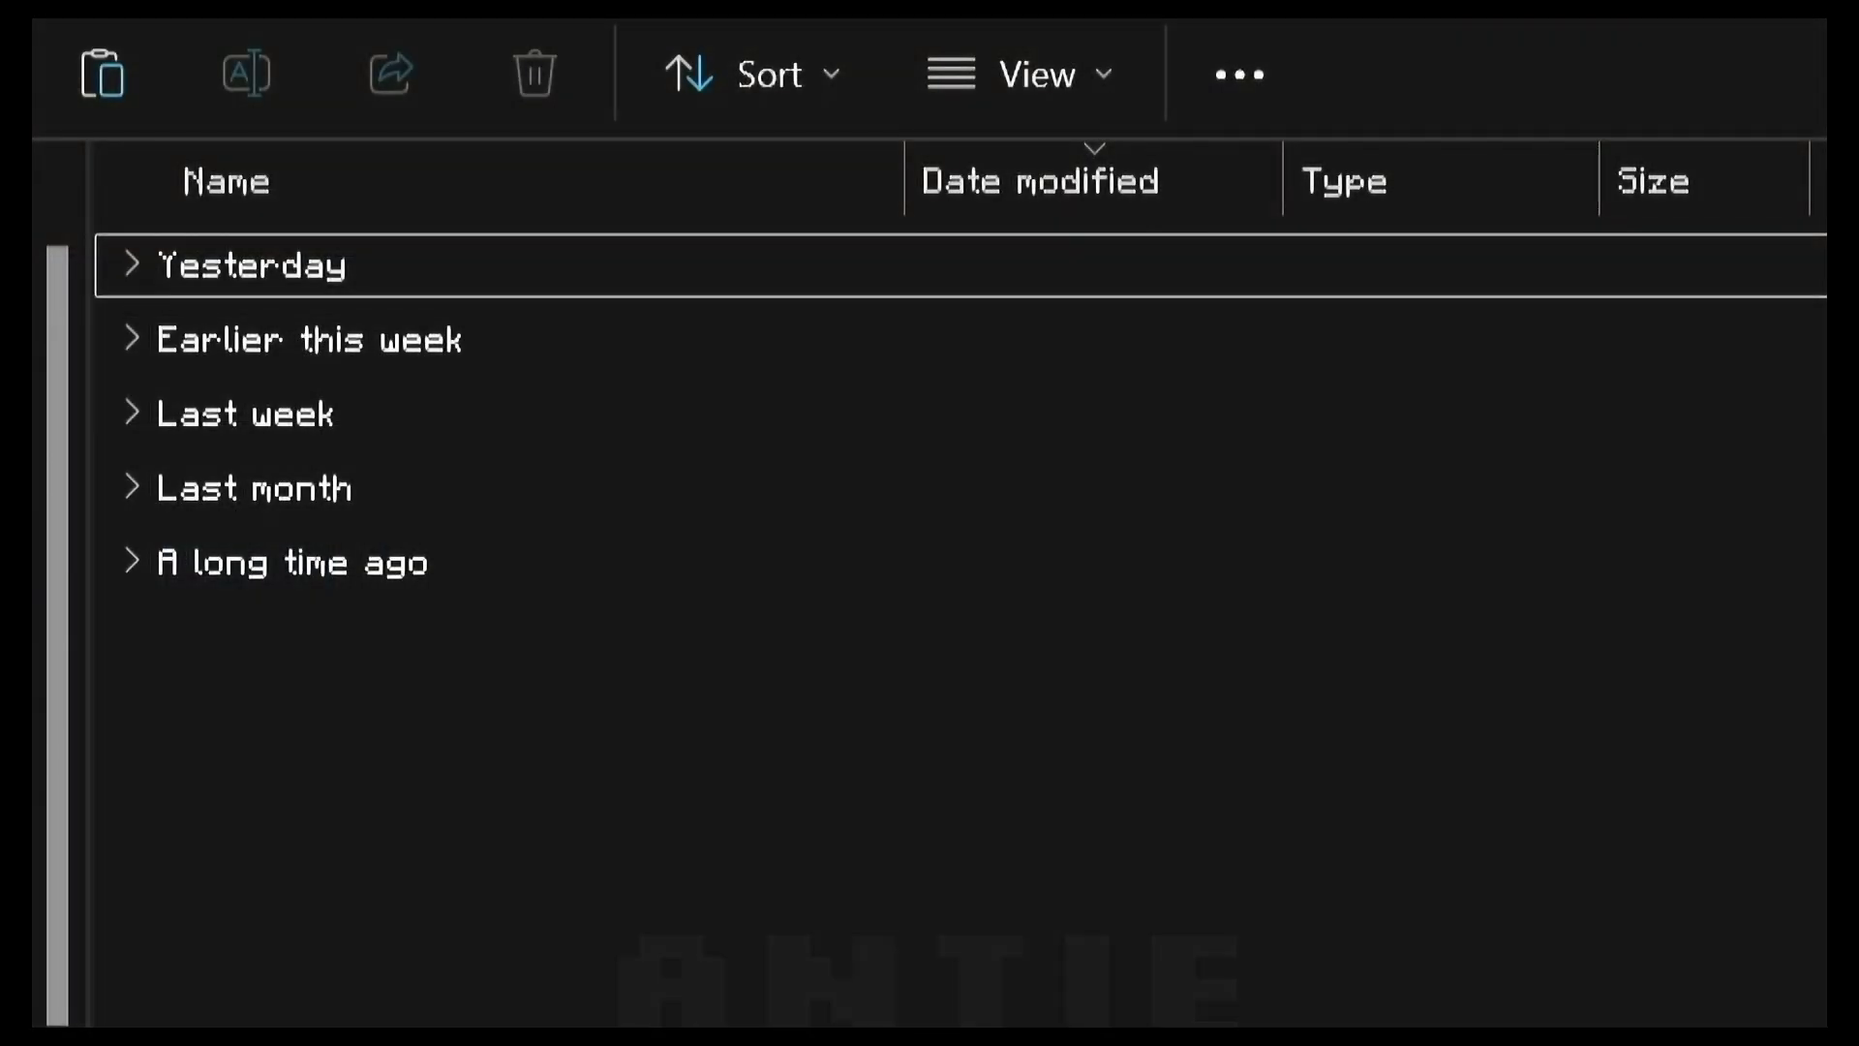
key("ctrl+v")
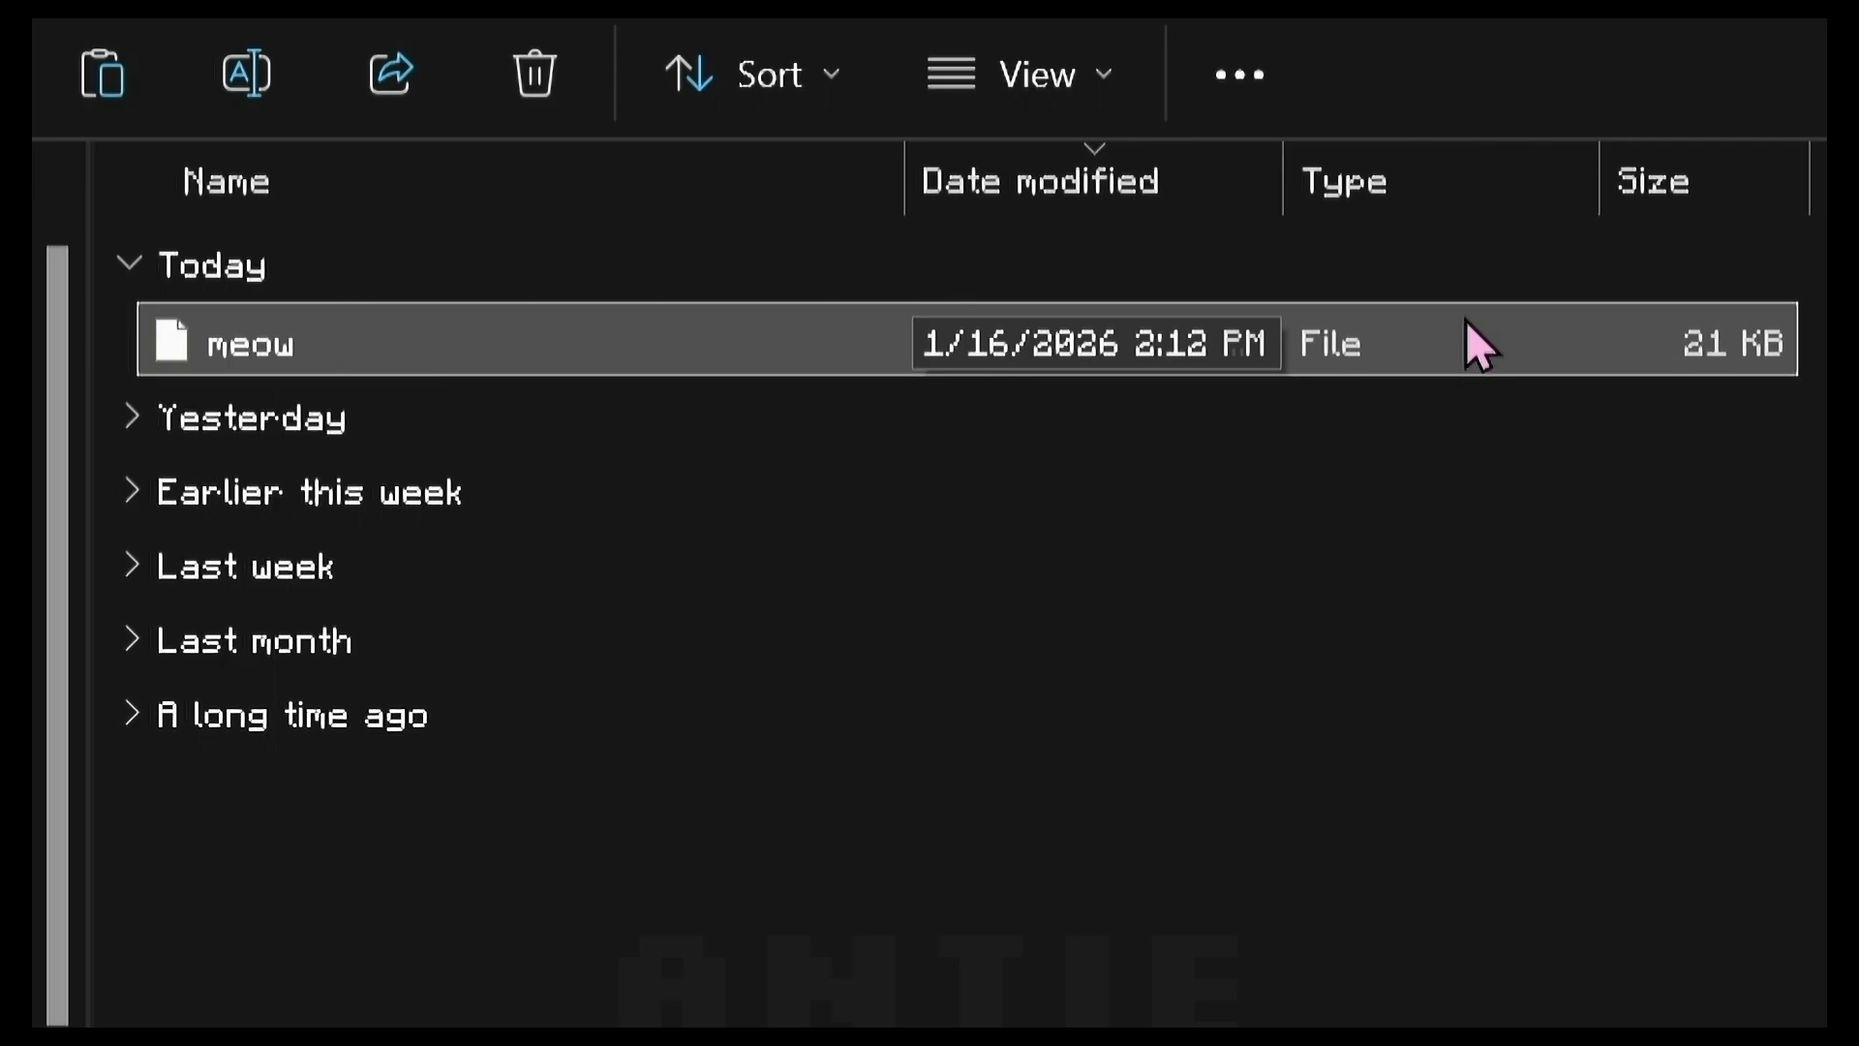
left_click(267, 107)
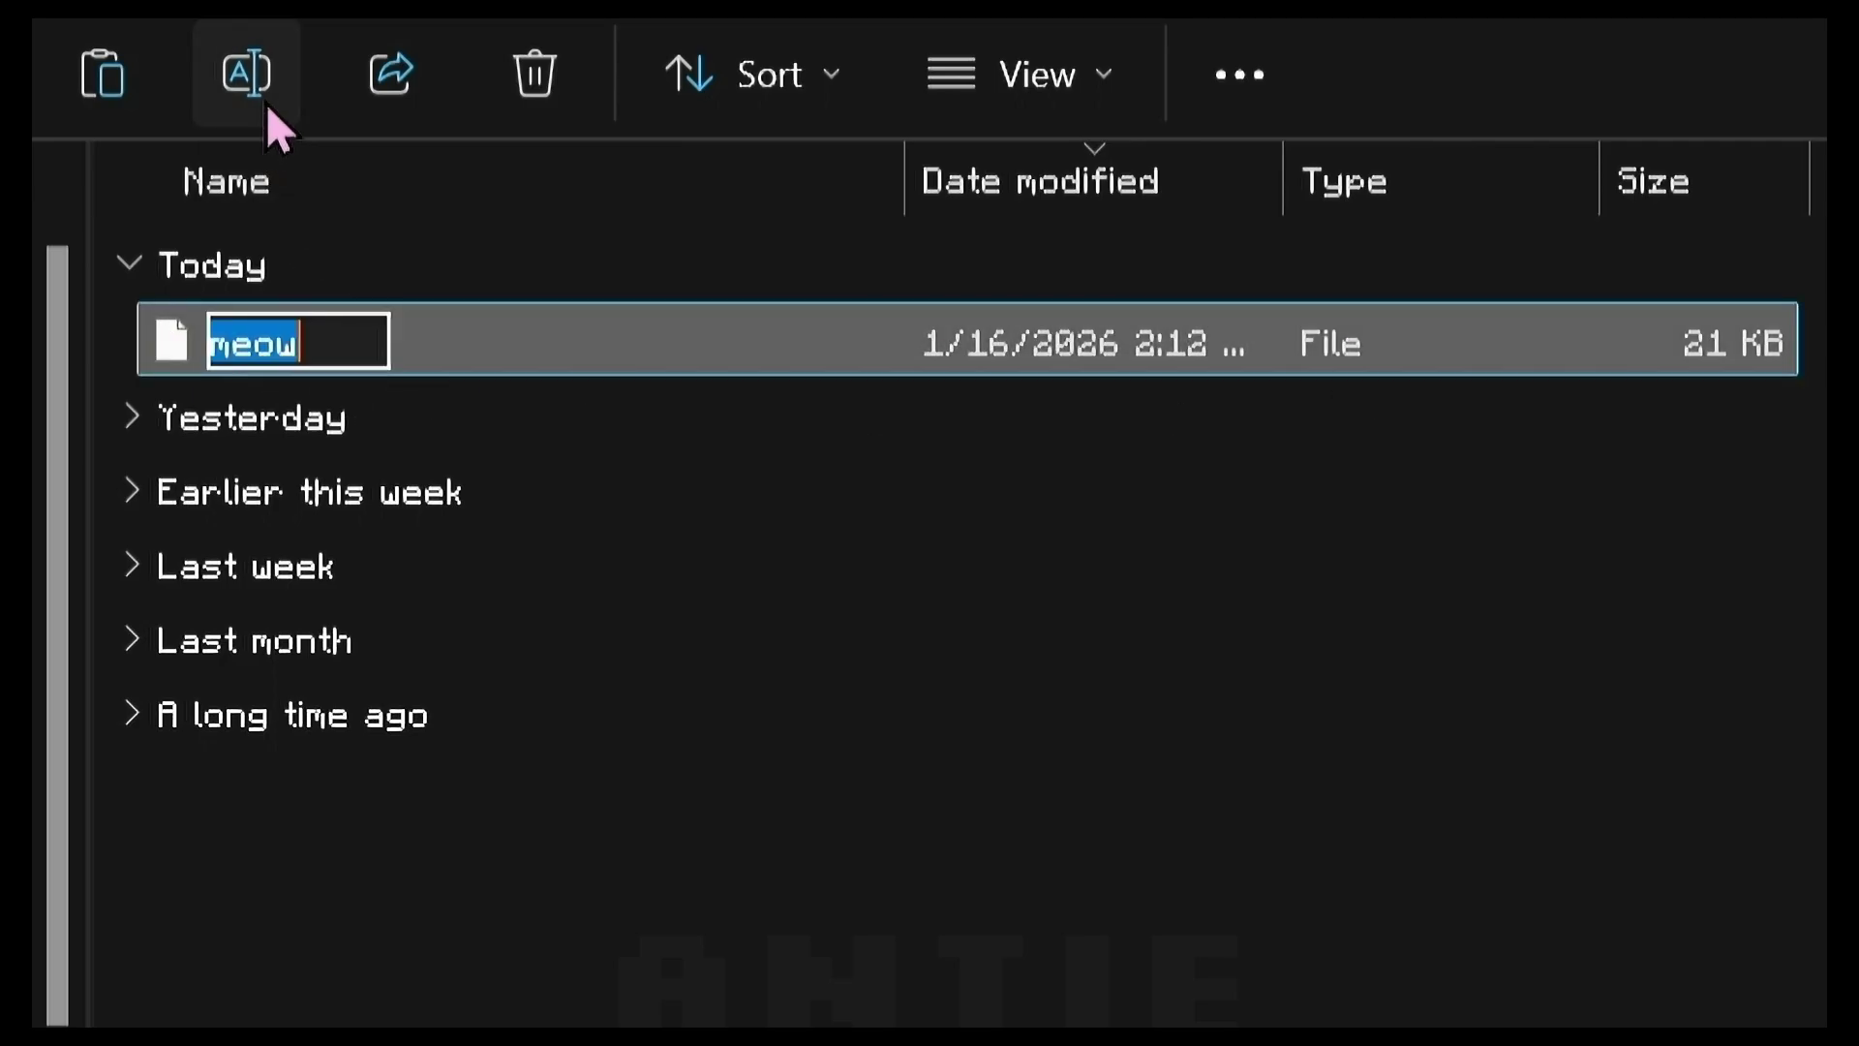
key("End")
type(".unity3d")
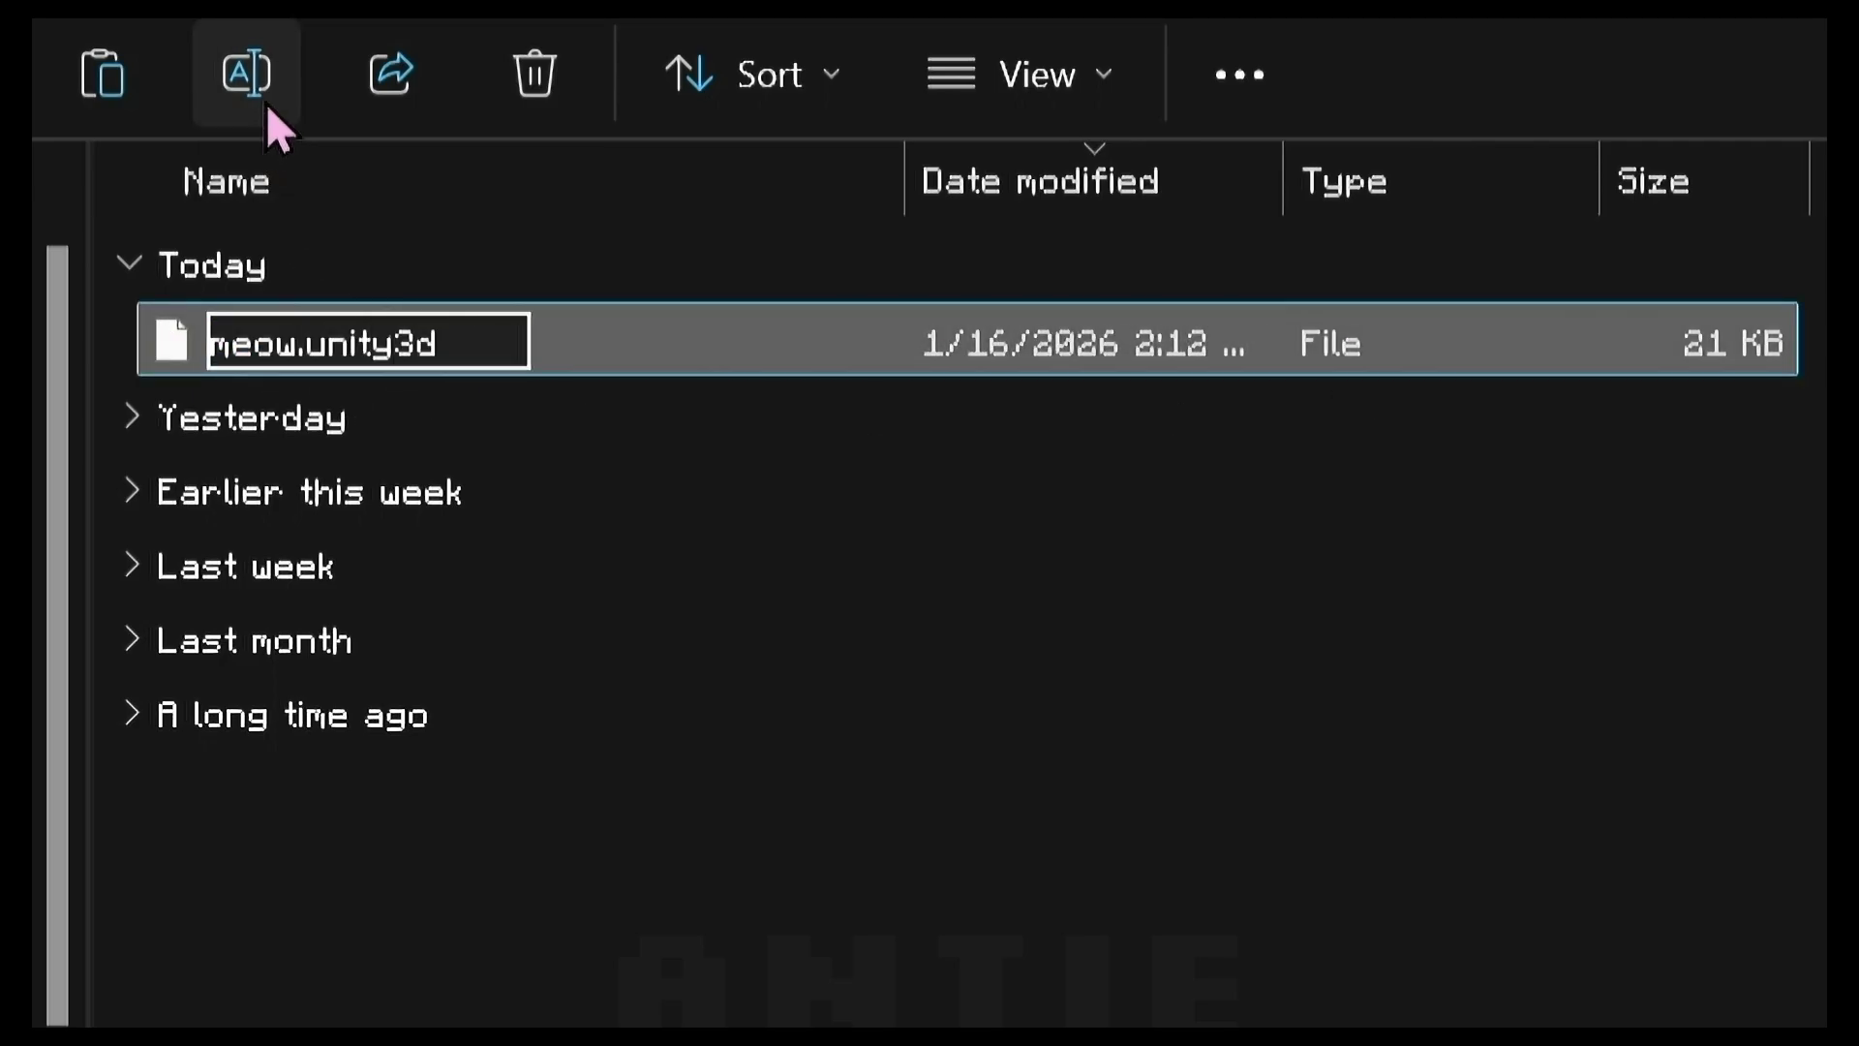
key("Return")
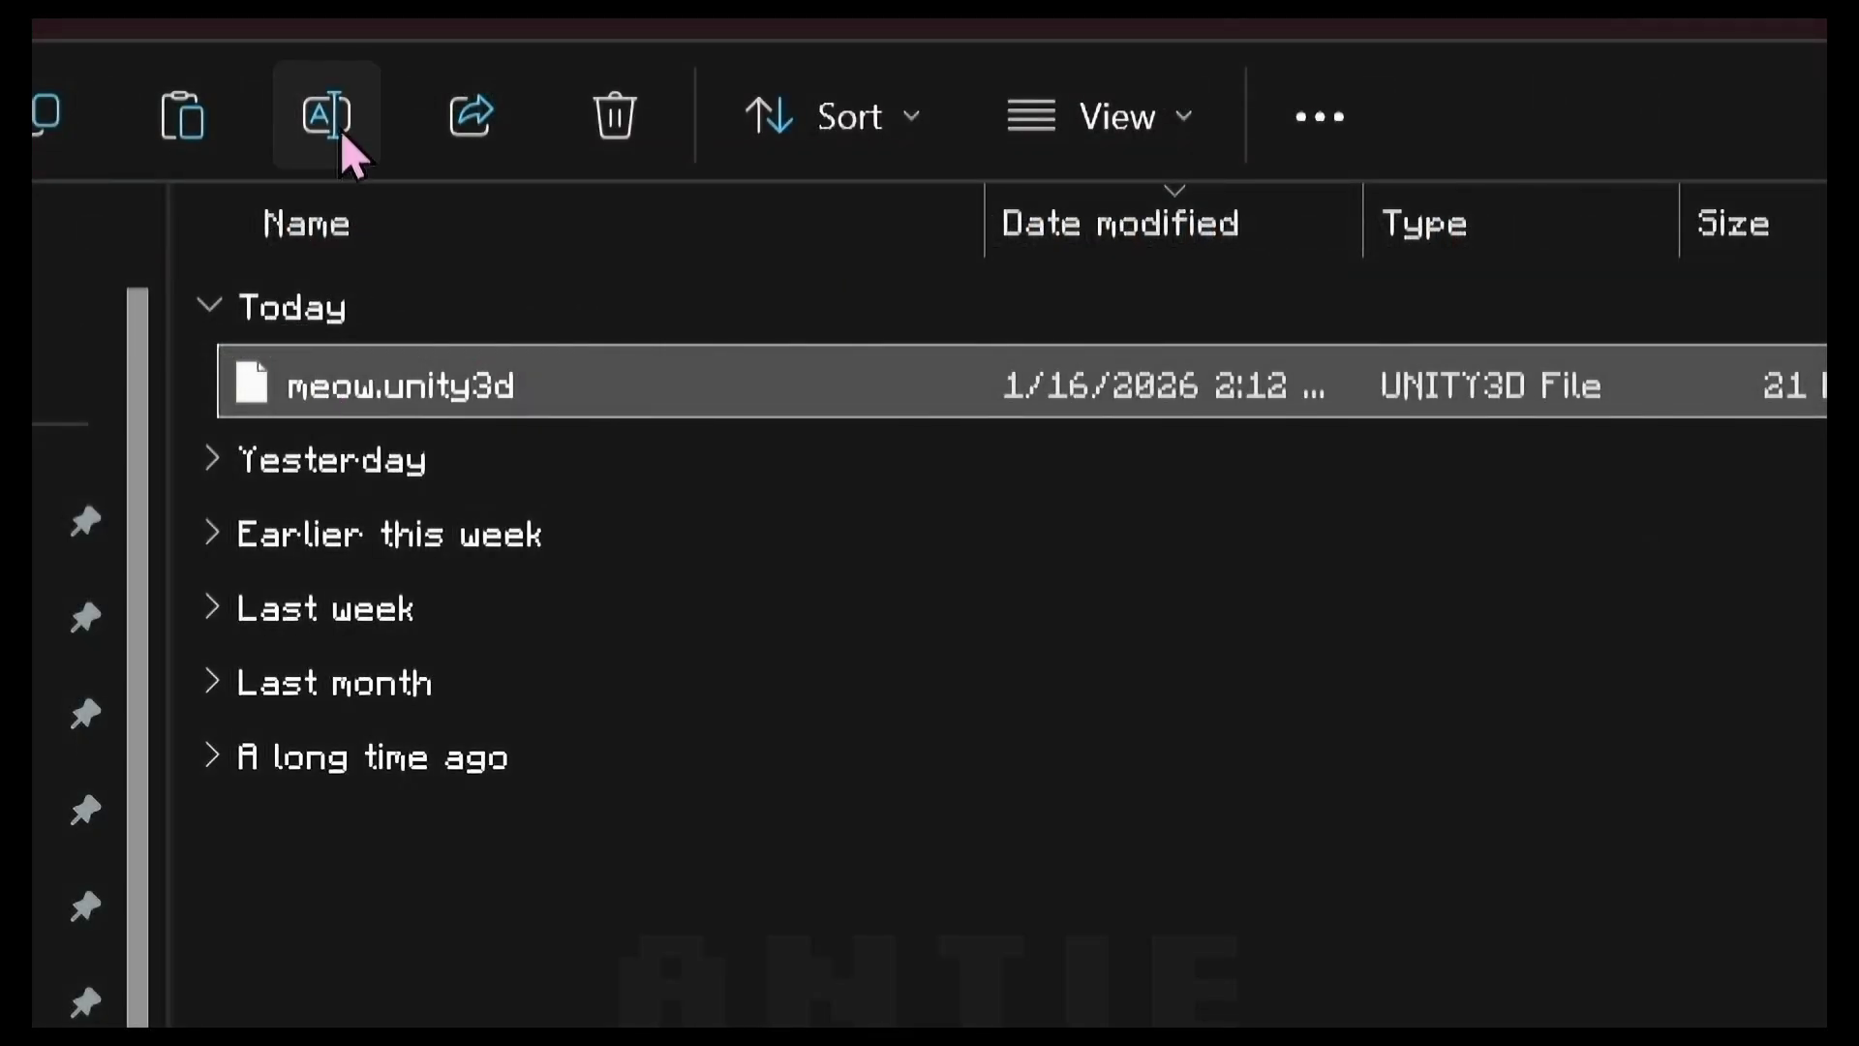
Replace FileName with meow and AnimName with f02_idleLively_00_HandsOnHips in the PoseMod commands.
left_click(340, 136)
key("ctrl+c")
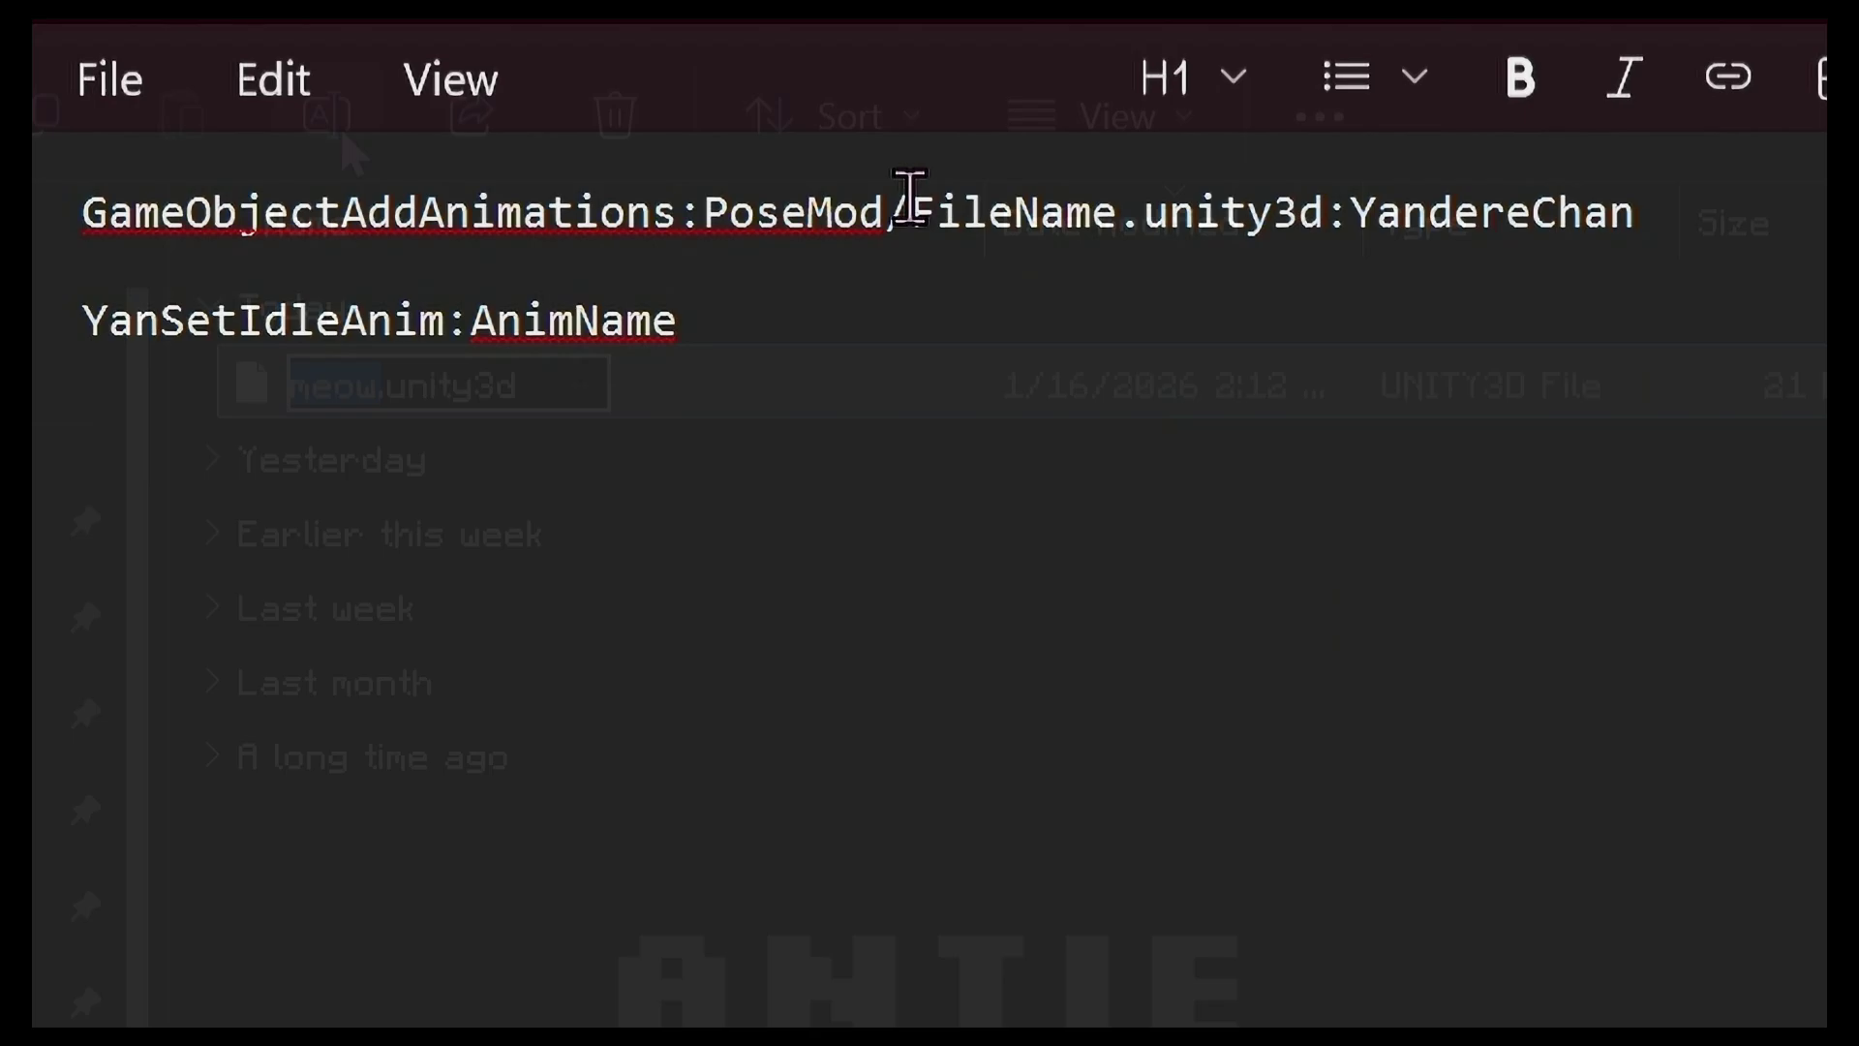
left_click_drag(910, 208, 1121, 213)
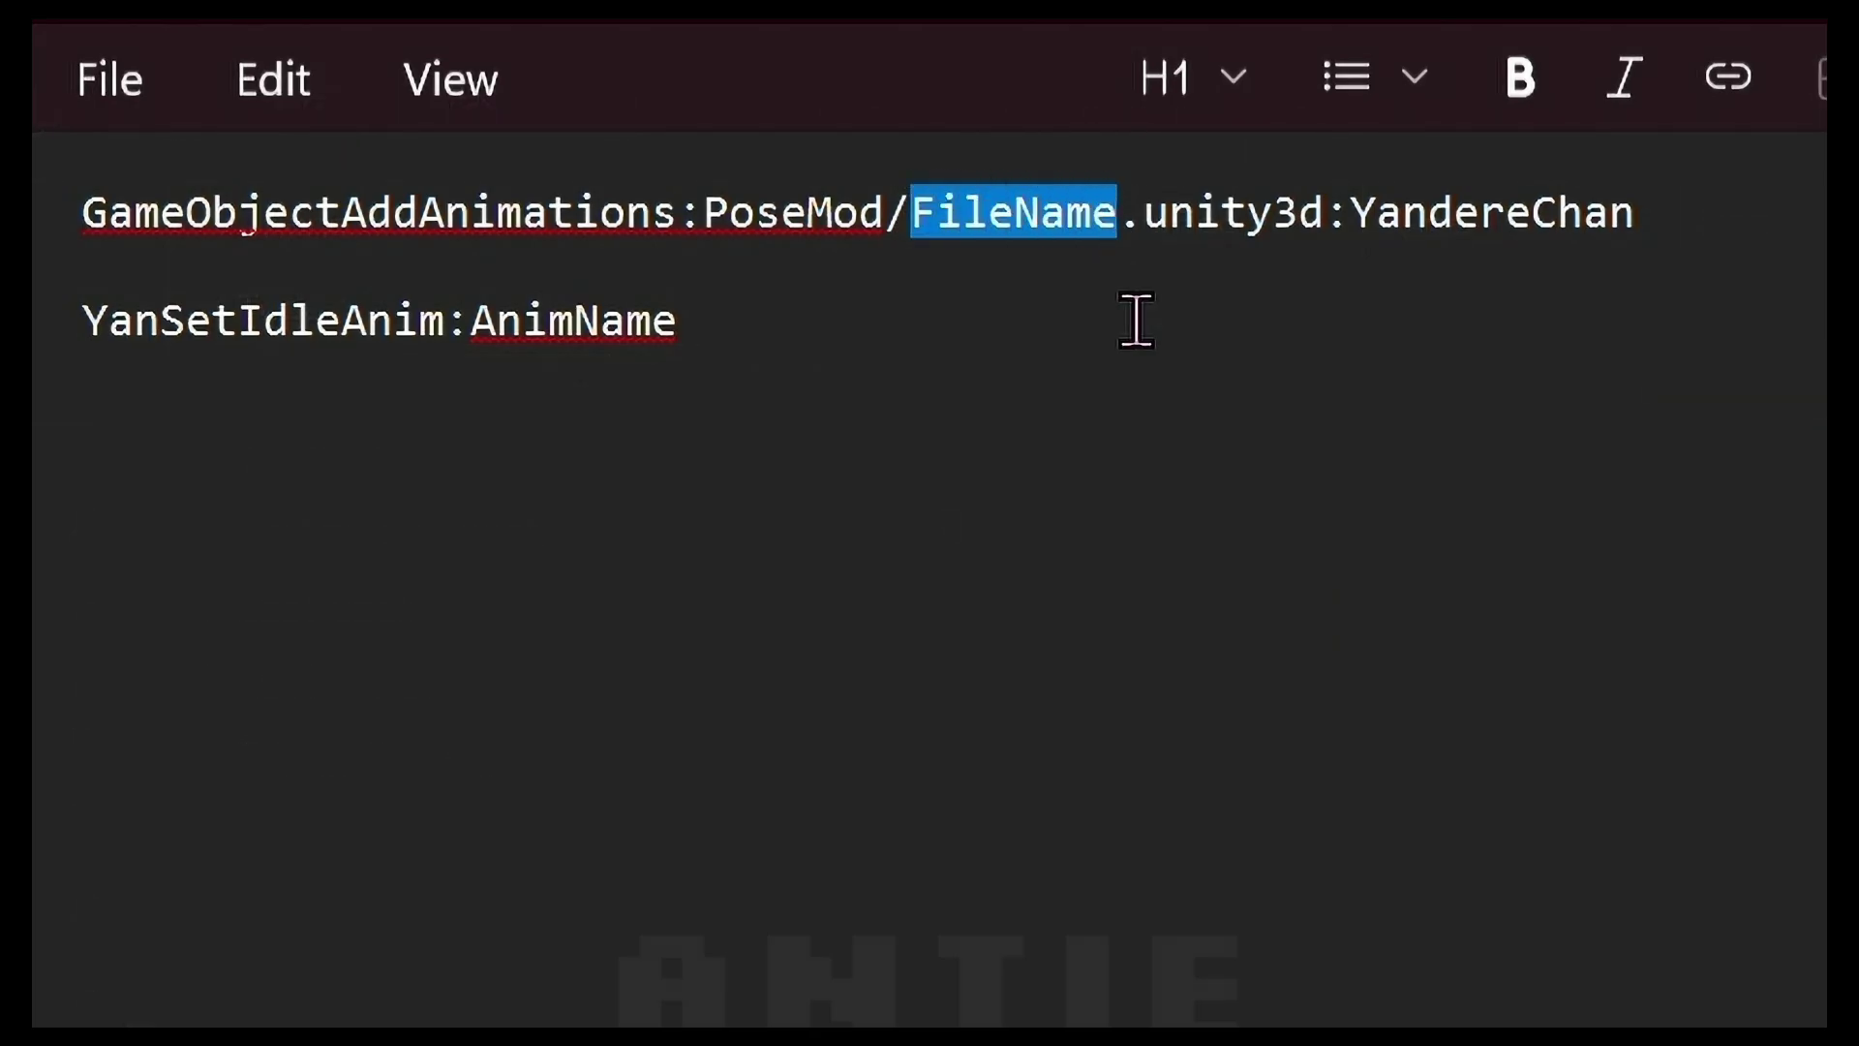
key("ctrl+v")
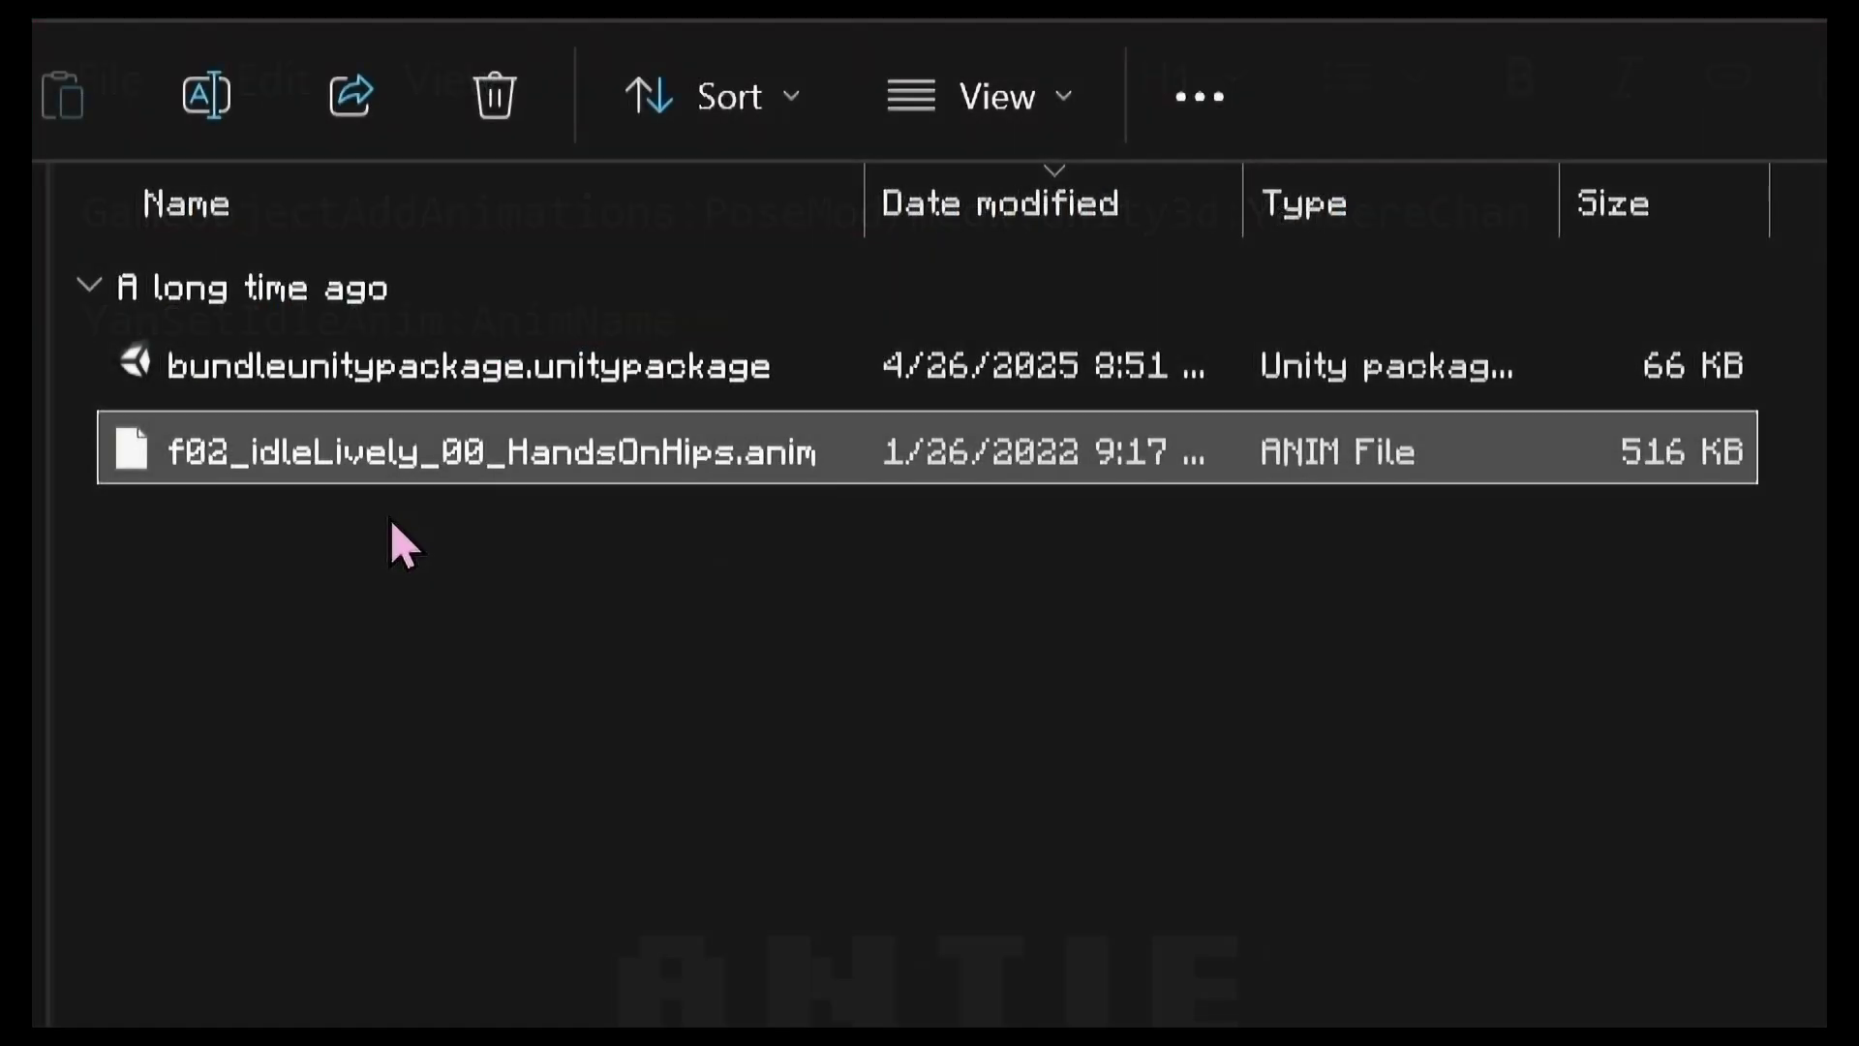
left_click(231, 87)
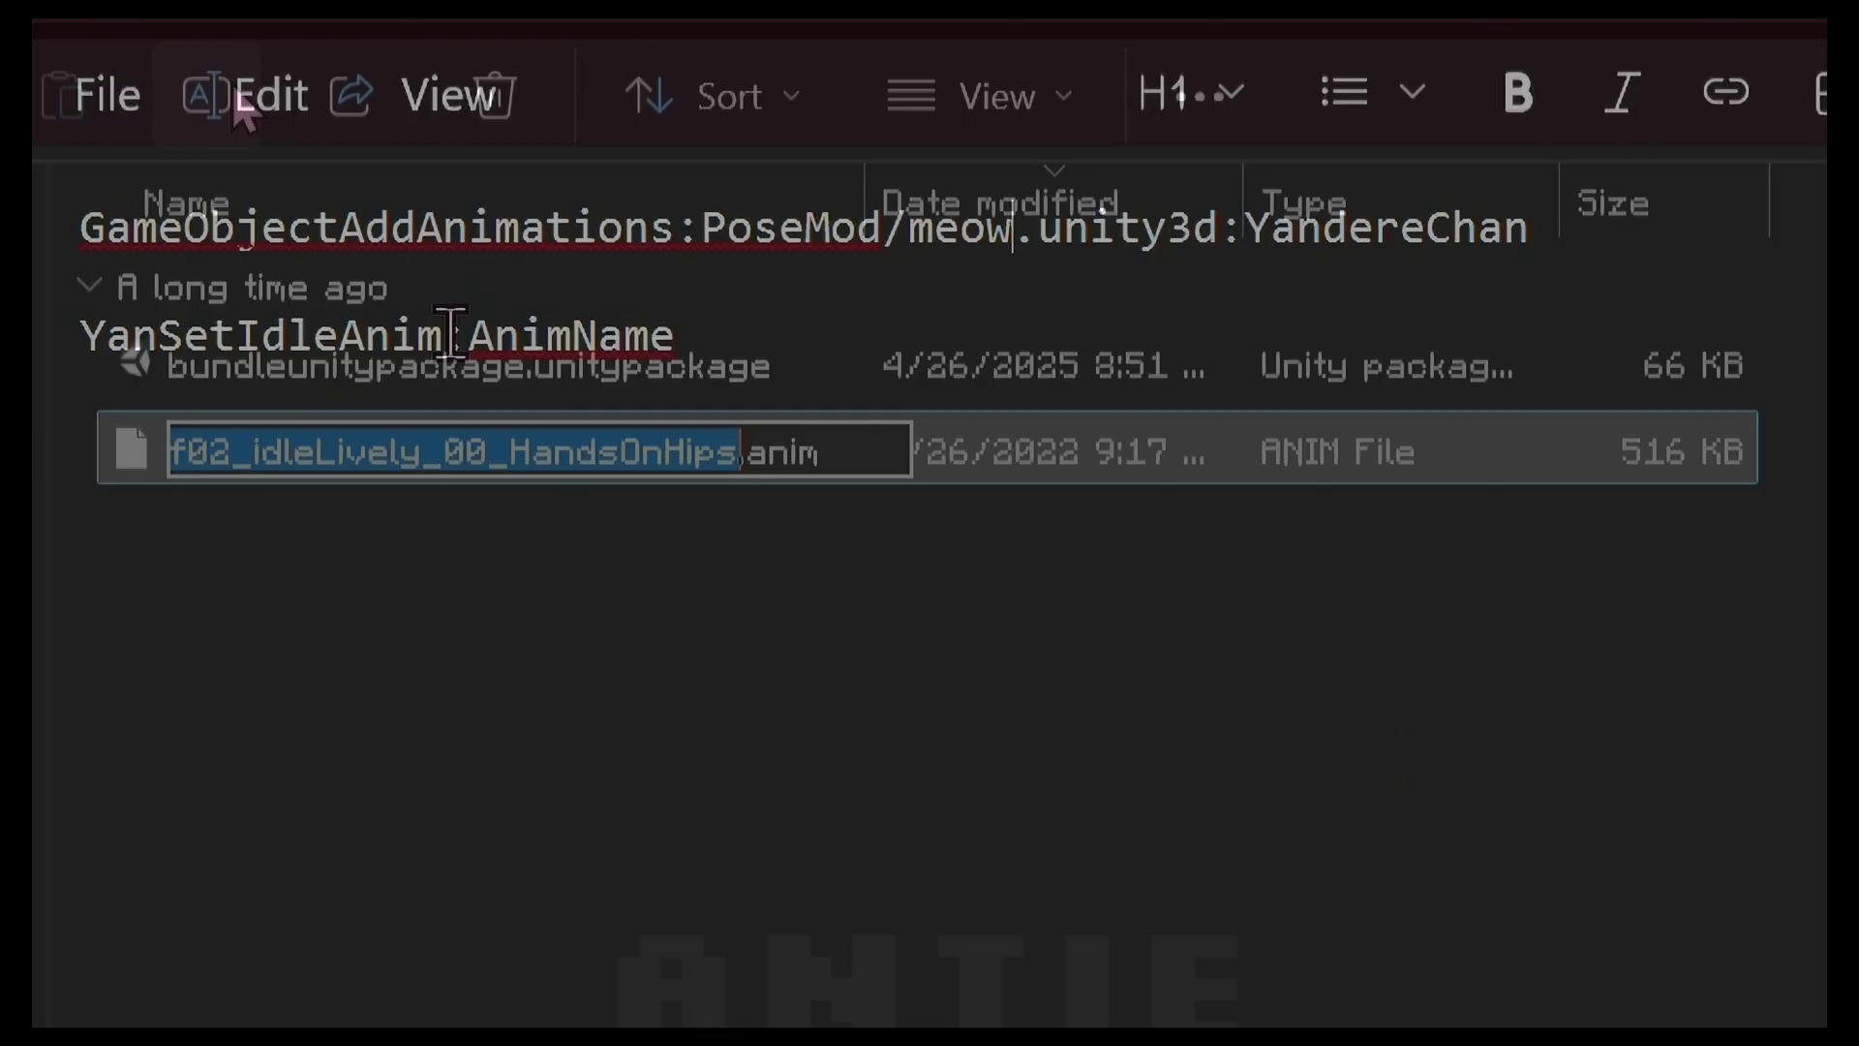
left_click_drag(470, 335, 684, 387)
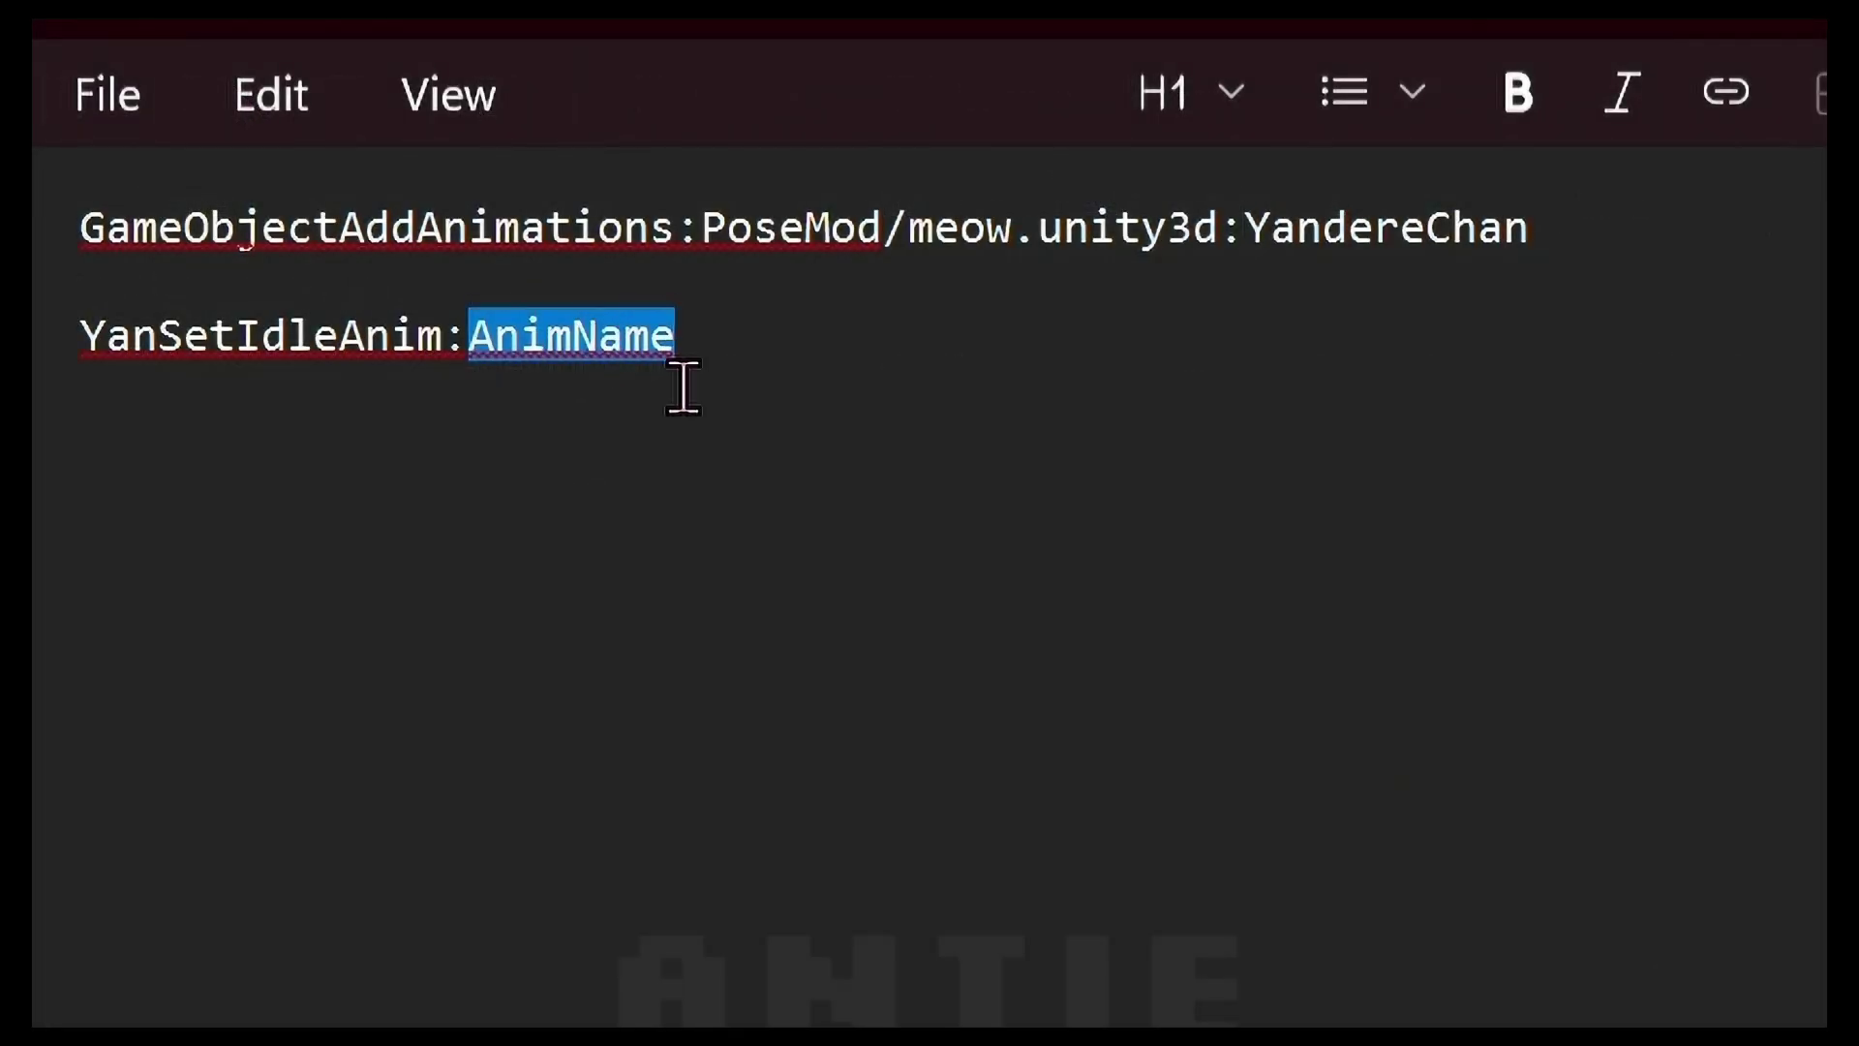
type("f02_idleLively_00_HandsOnHips")
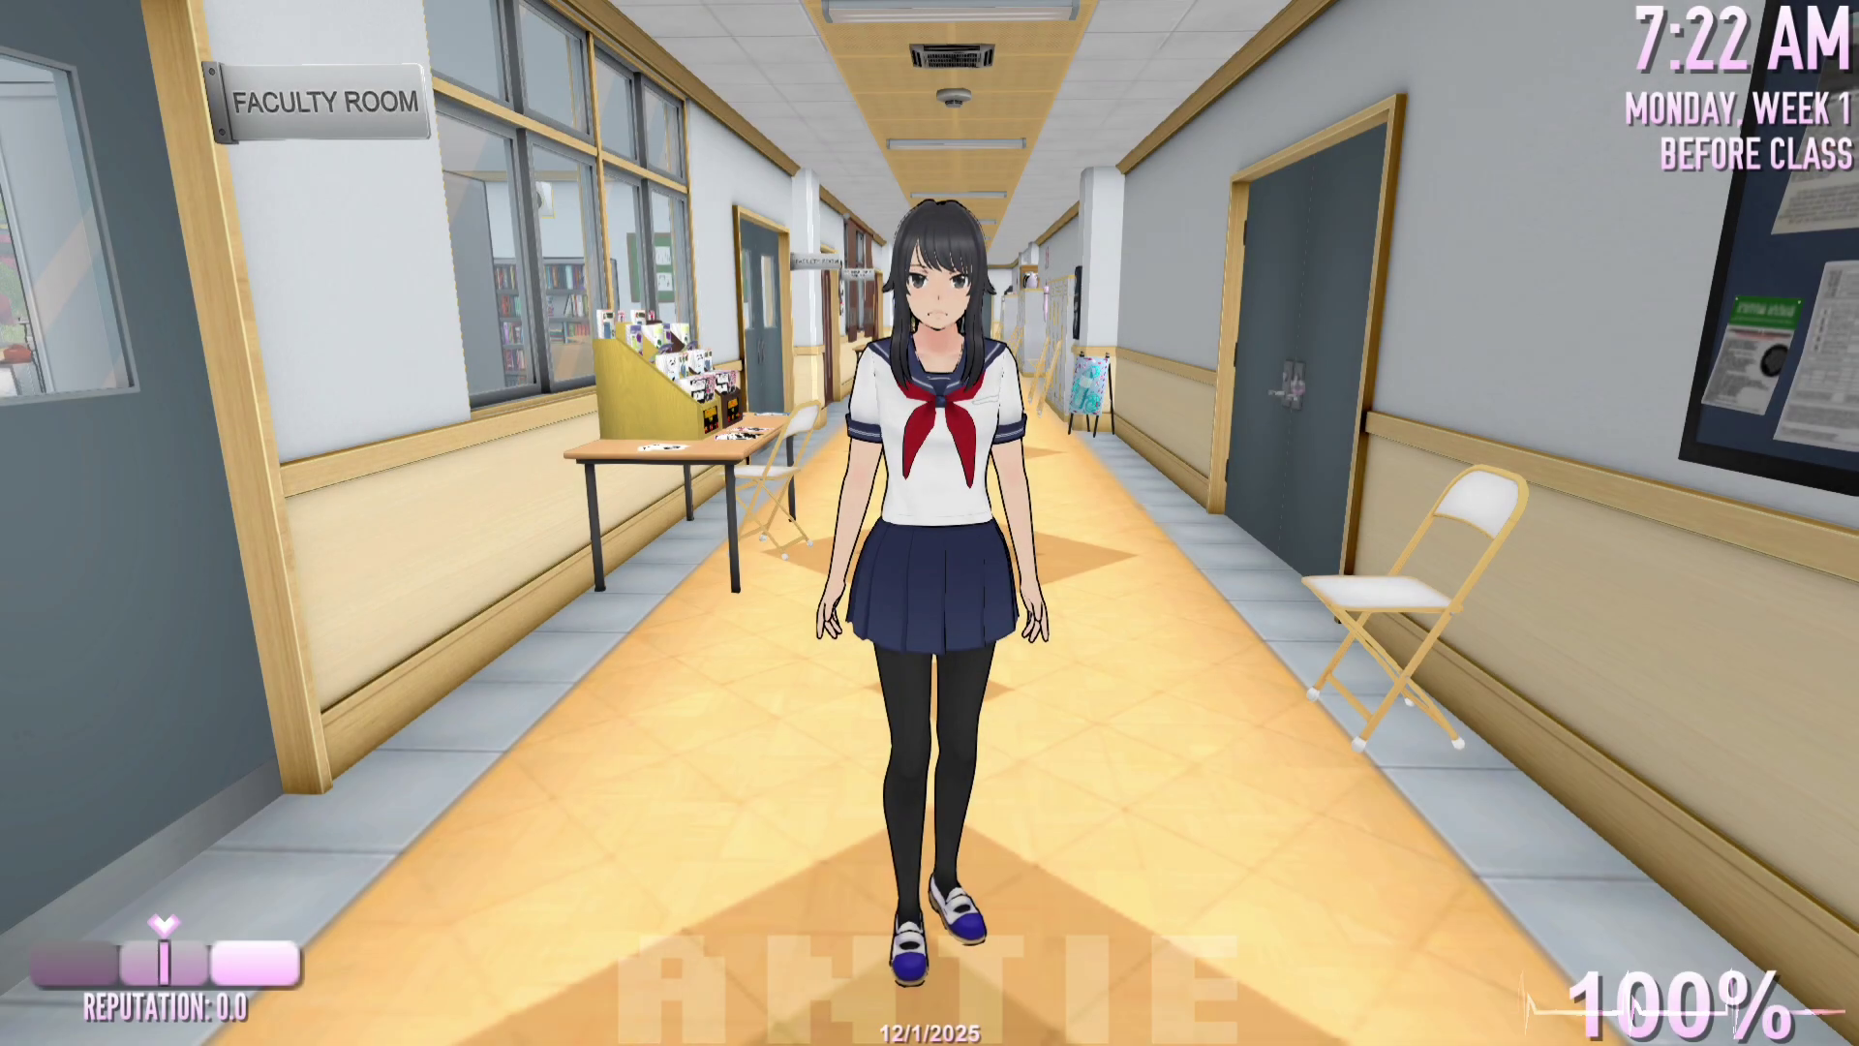
Run the PoseMod script from Advanced Edit and walk Yandere-chan to check the hands-on-hips idle.
key("o")
key("Return")
key("Return")
key("w")
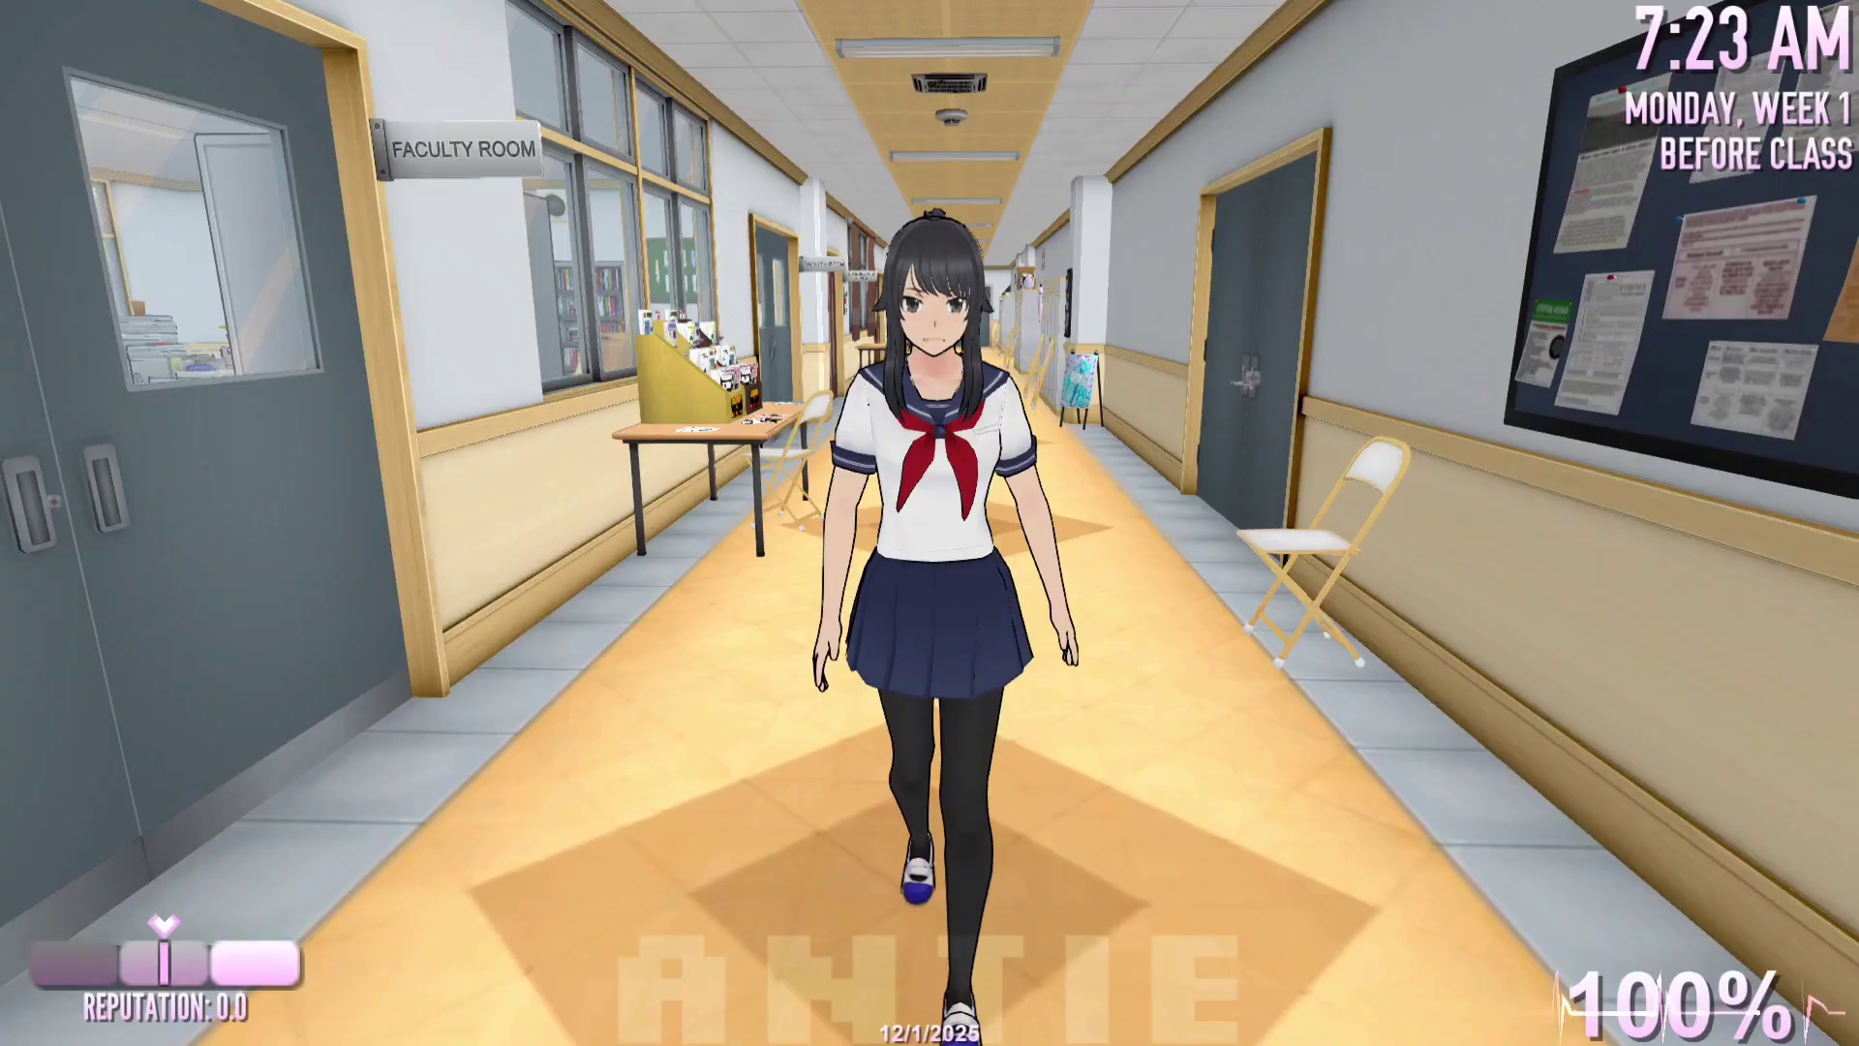
key("w")
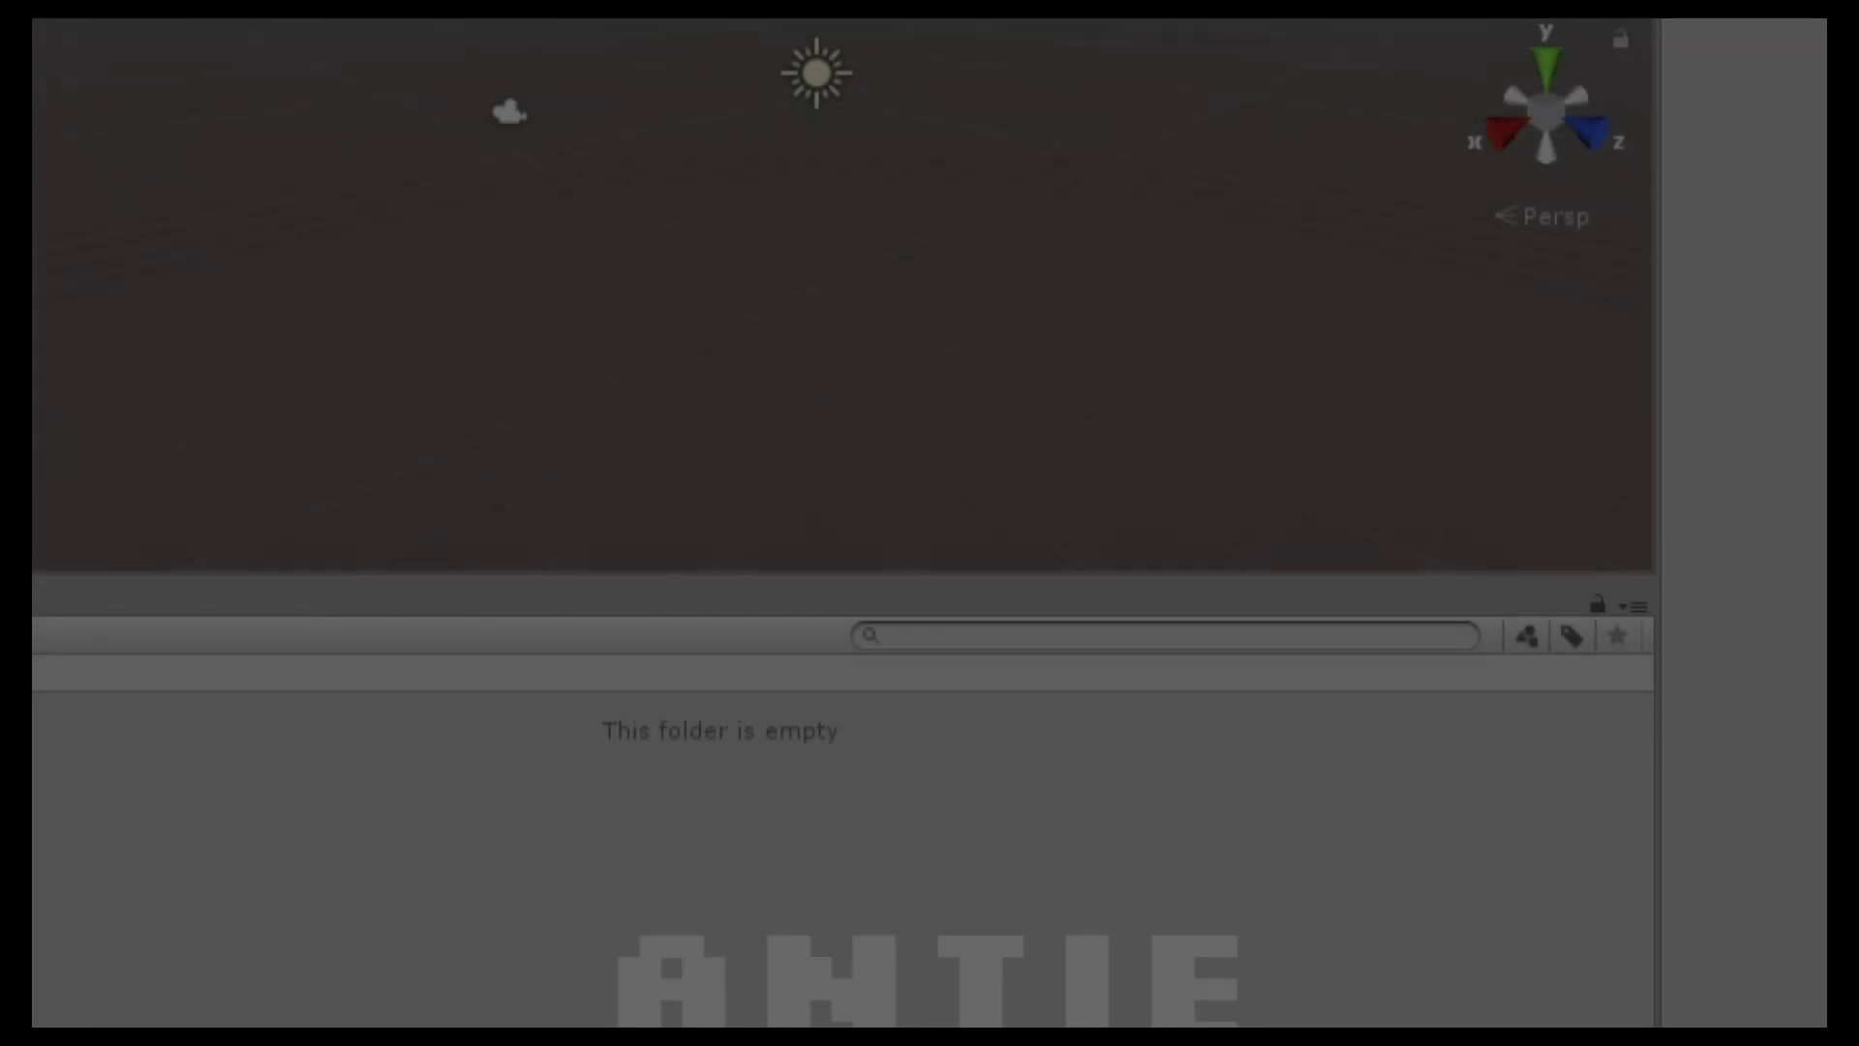
Import bundleunitypackage.unitypackage into the empty project, adding ESSENTIAL and ToonShaders folders.
right_click(701, 950)
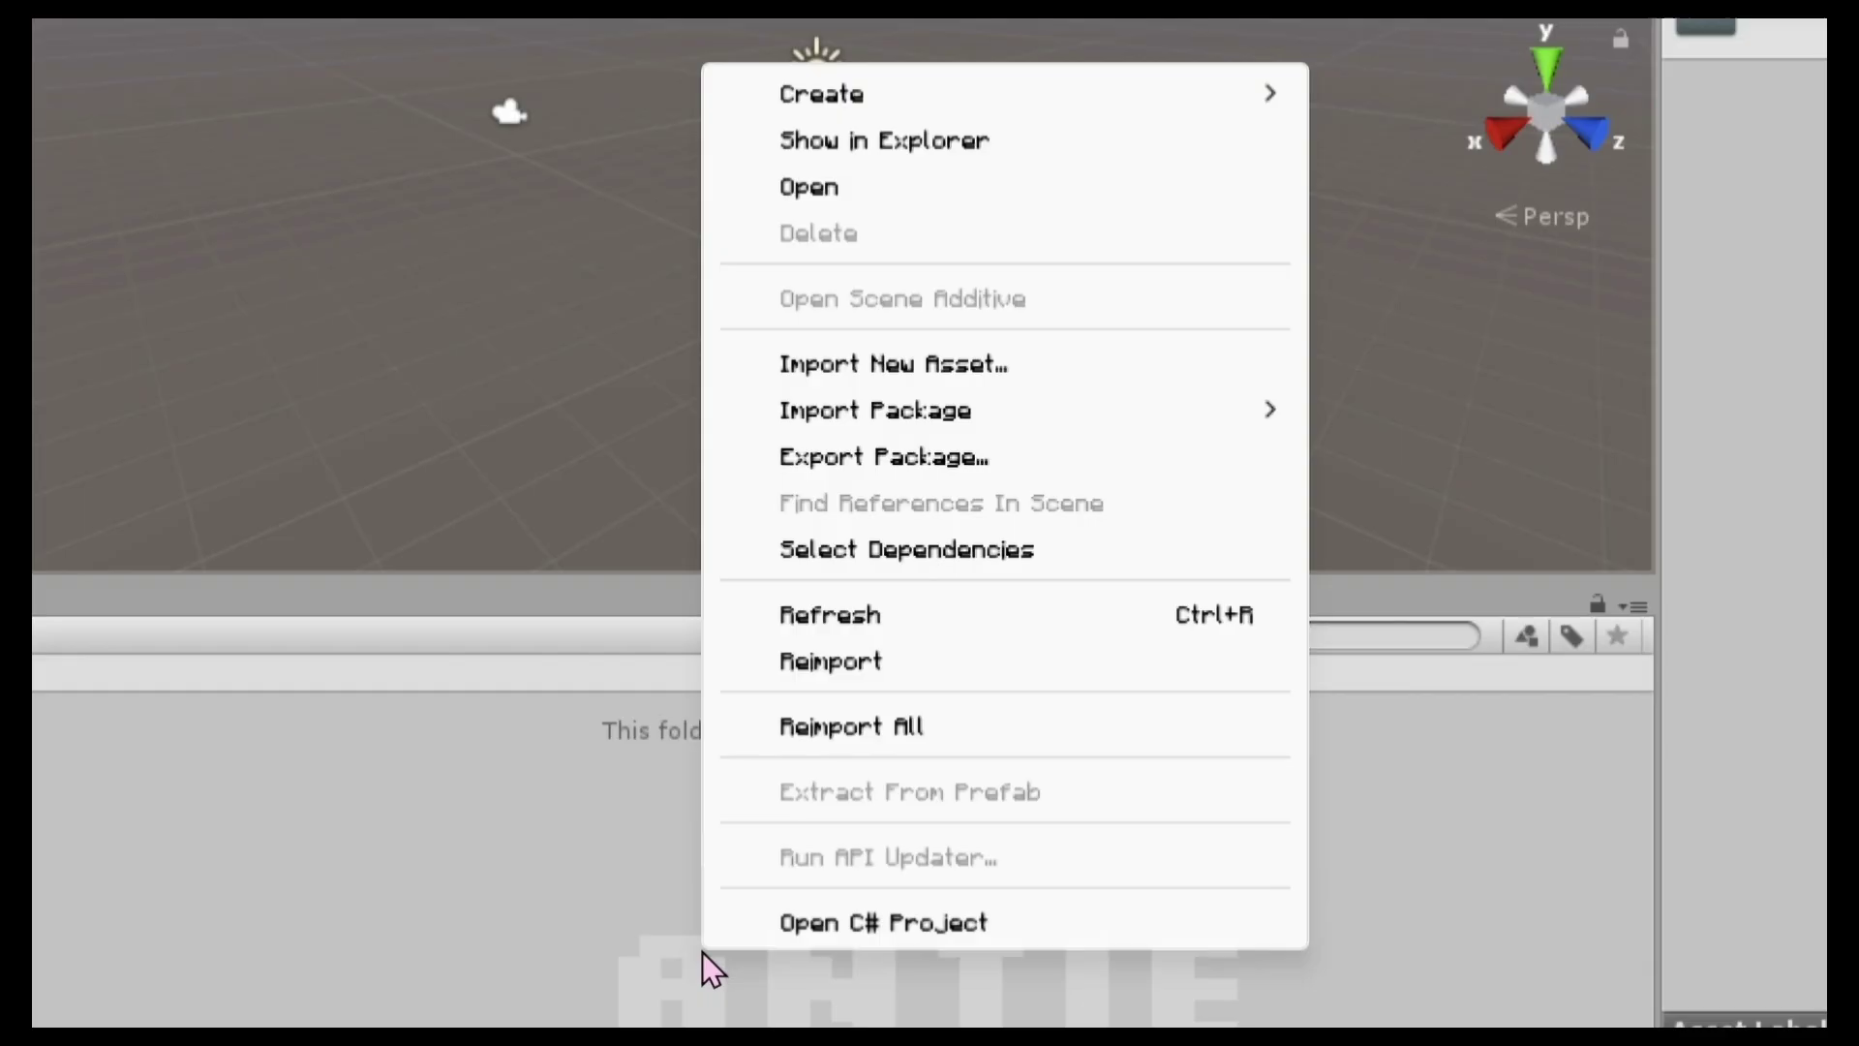
mouse_move(1030, 415)
left_click(1566, 417)
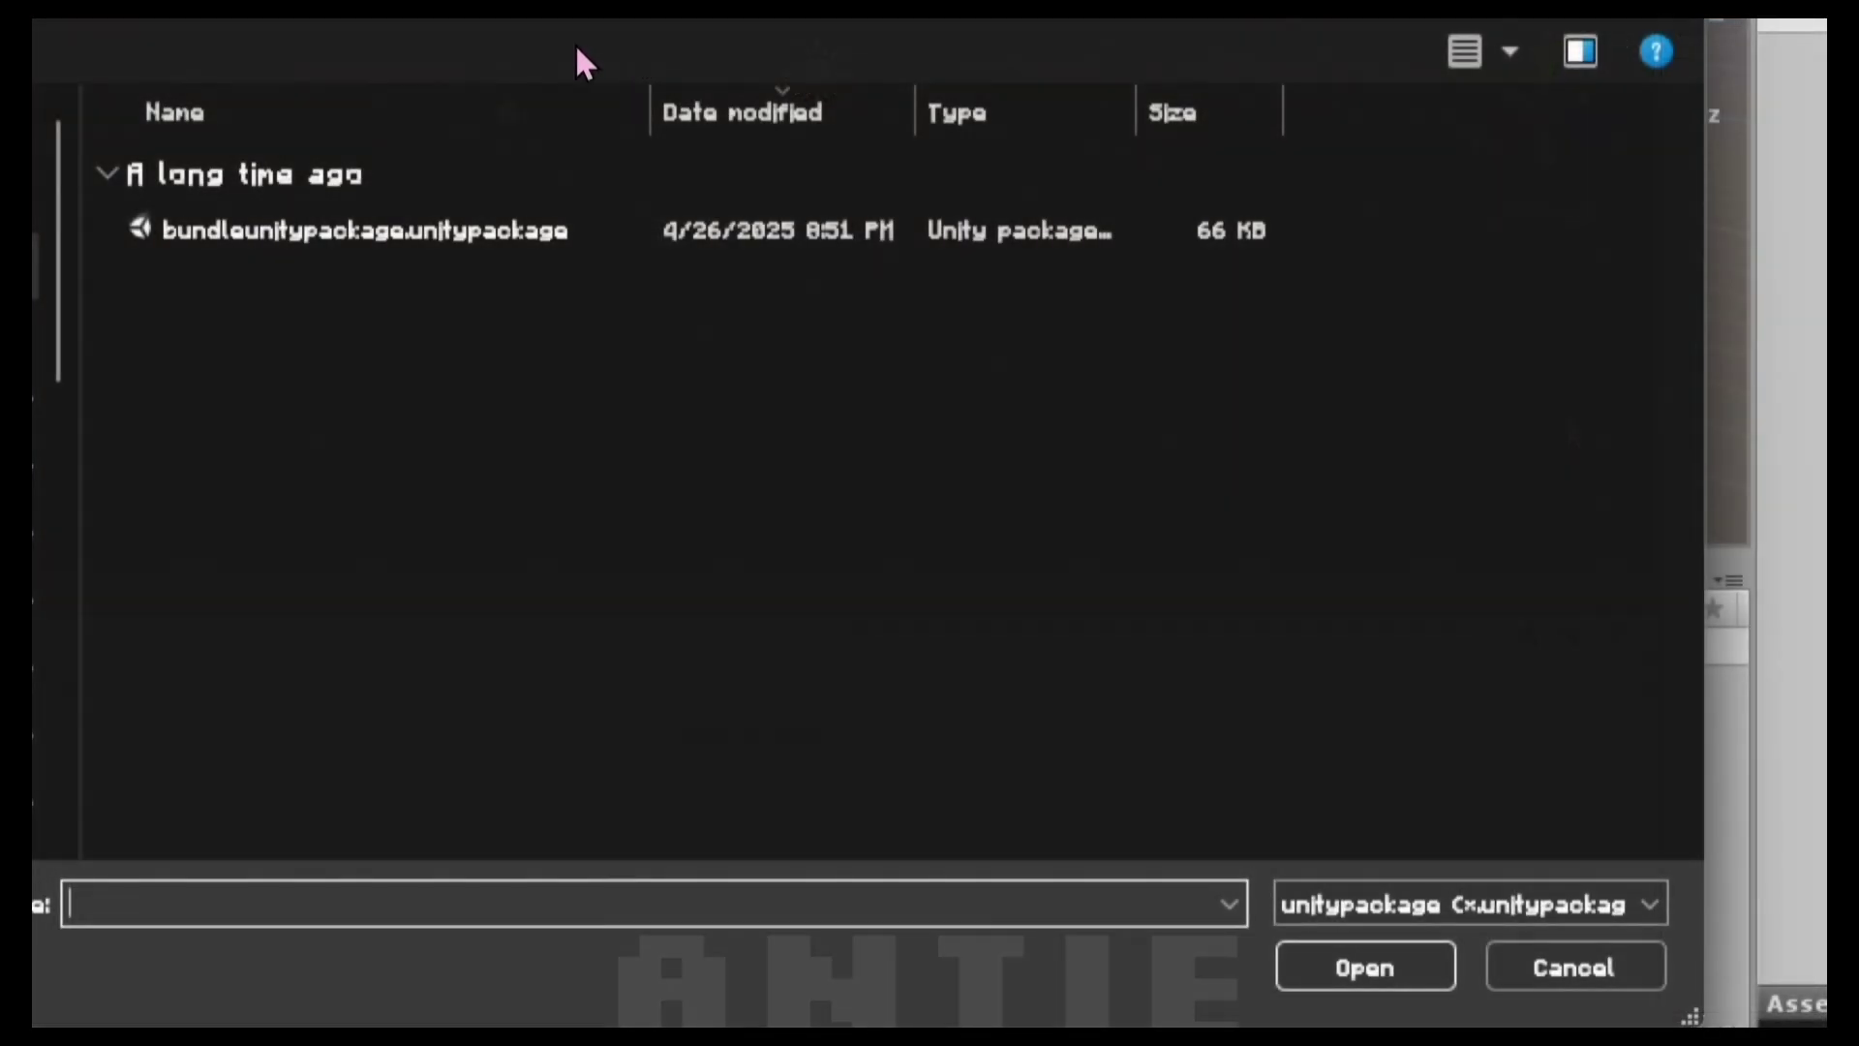
left_click(415, 231)
double_click(456, 238)
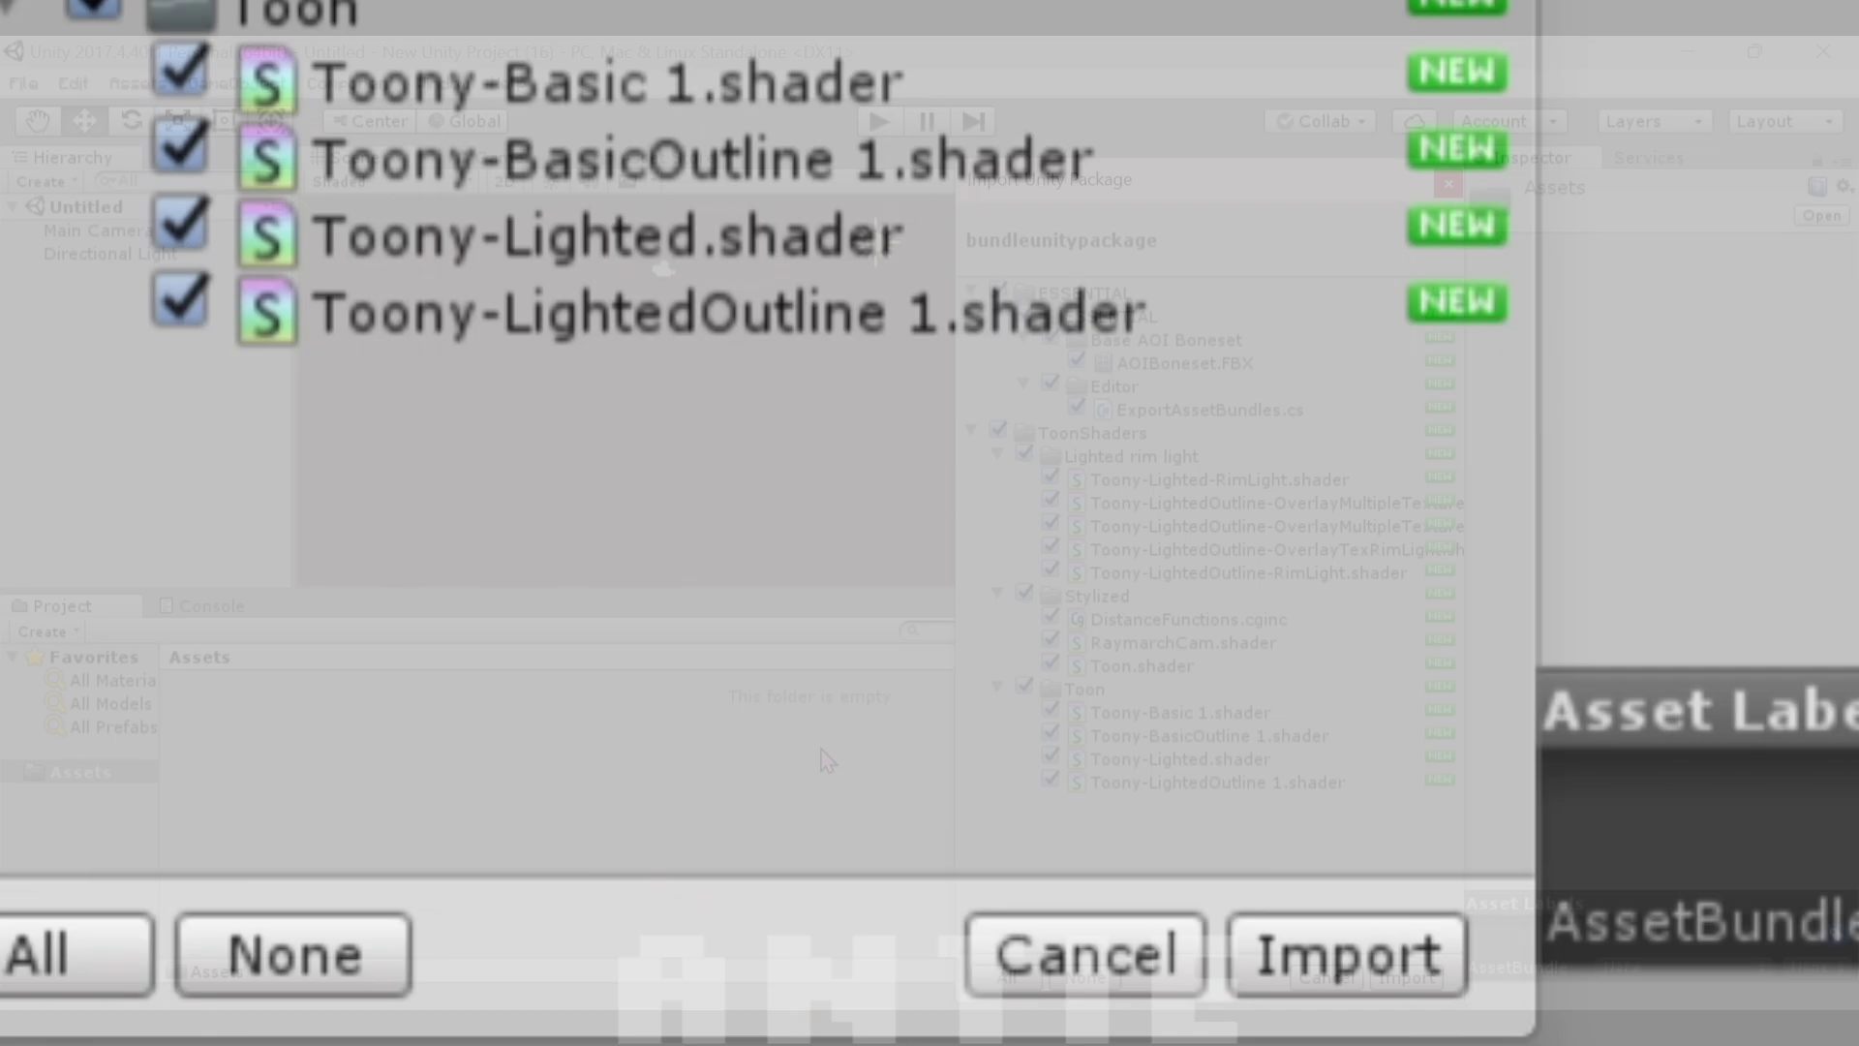
left_click(1311, 980)
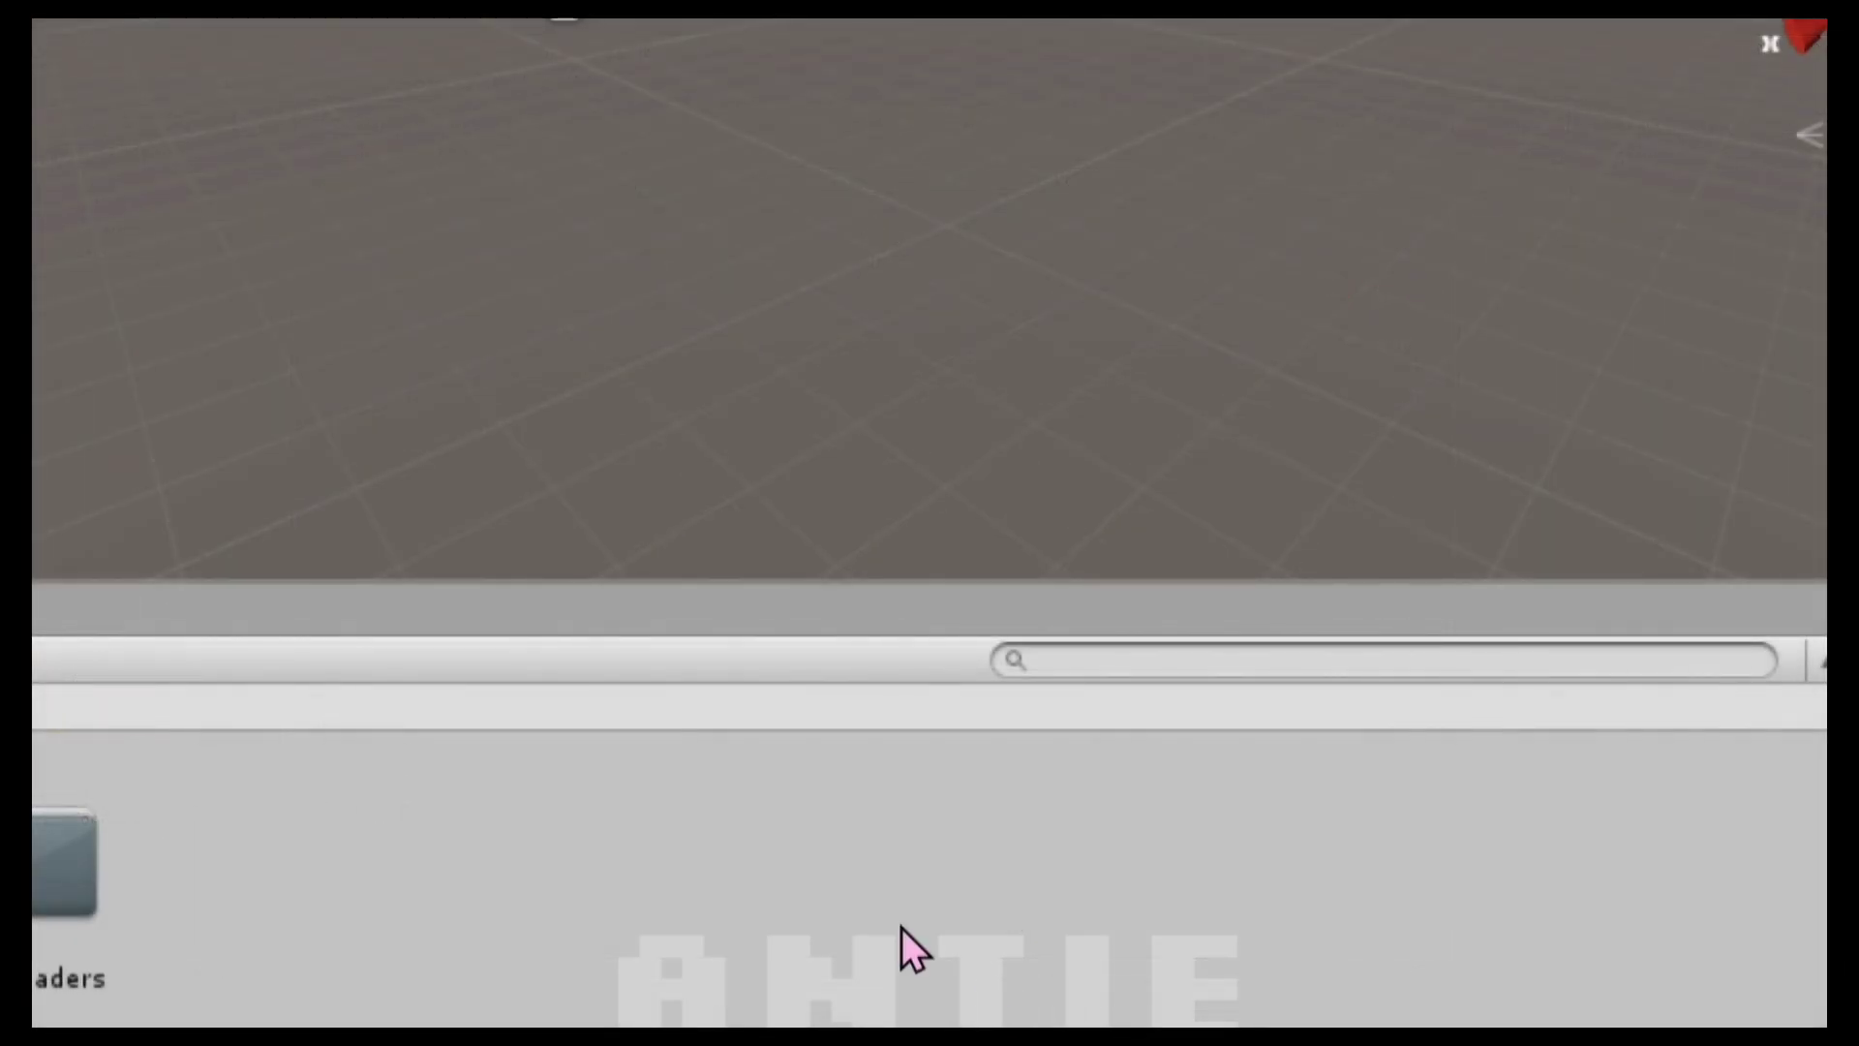
Import SailorUniformRIGGED.fbx into Assets and drag the model into the Scene view.
right_click(855, 769)
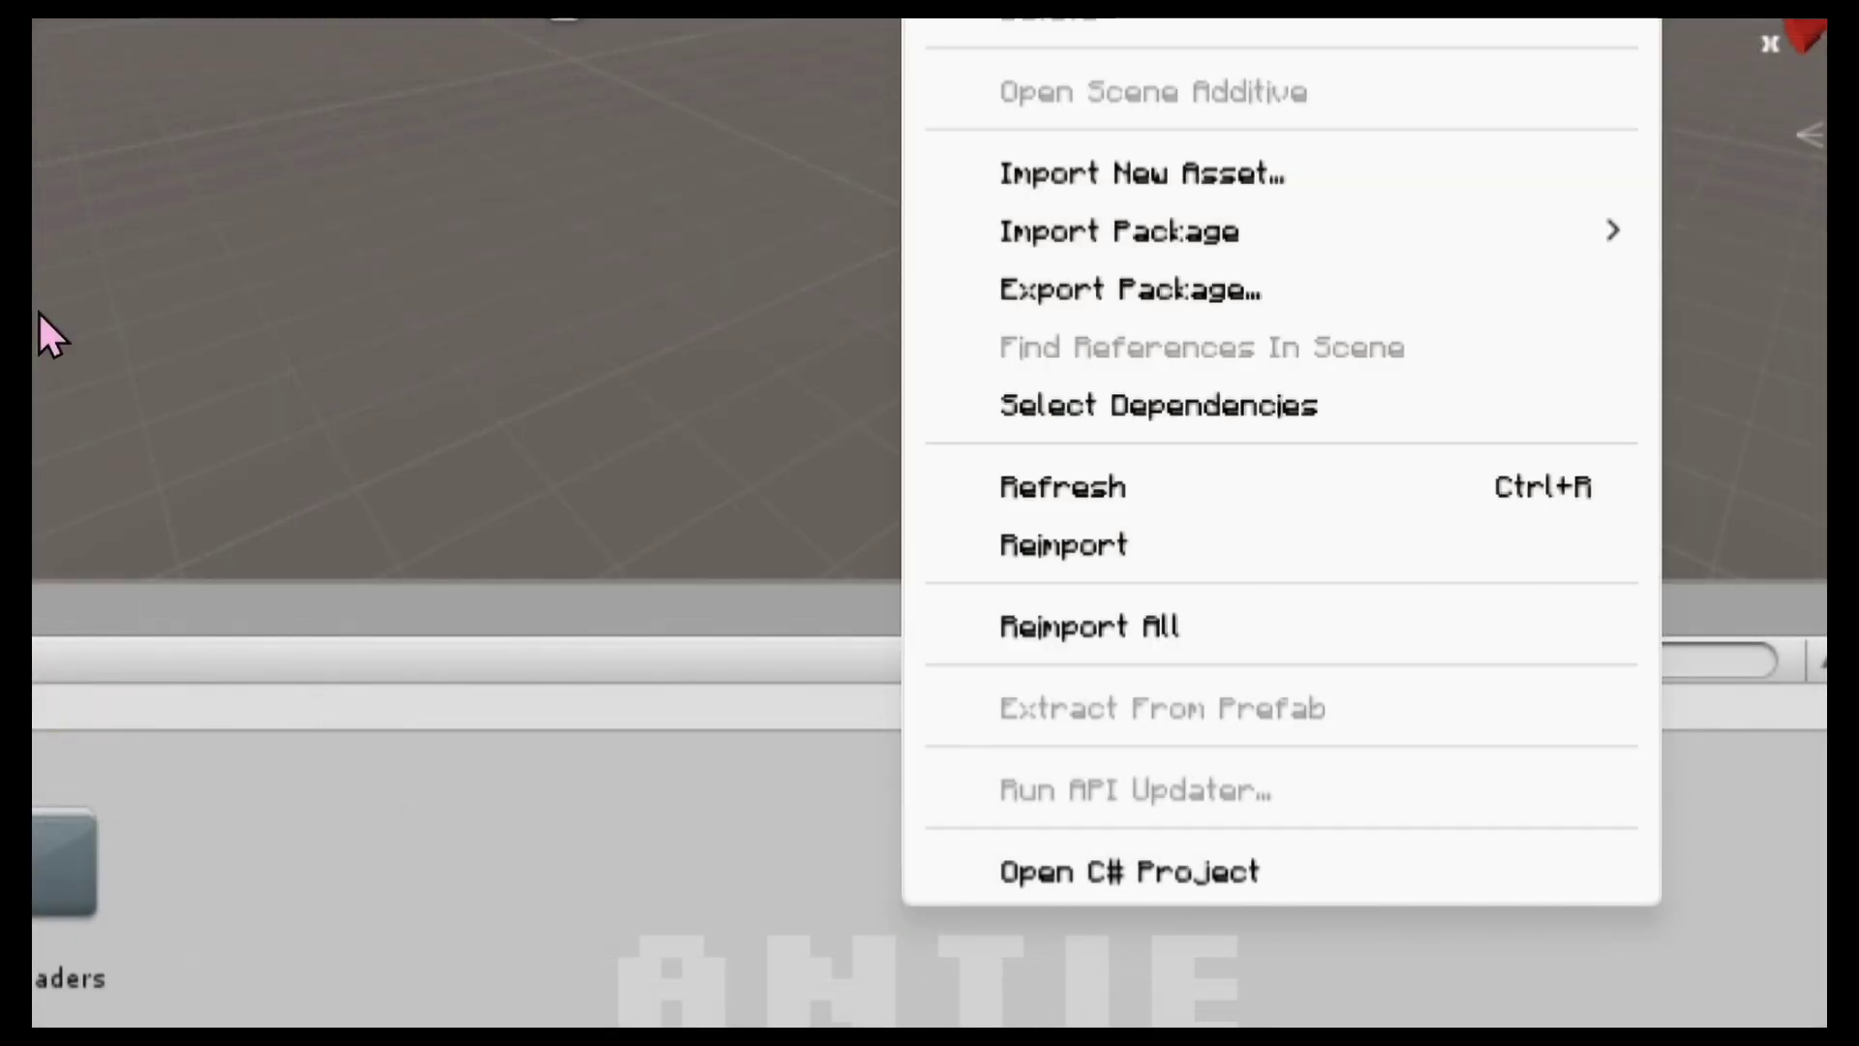
left_click(1187, 187)
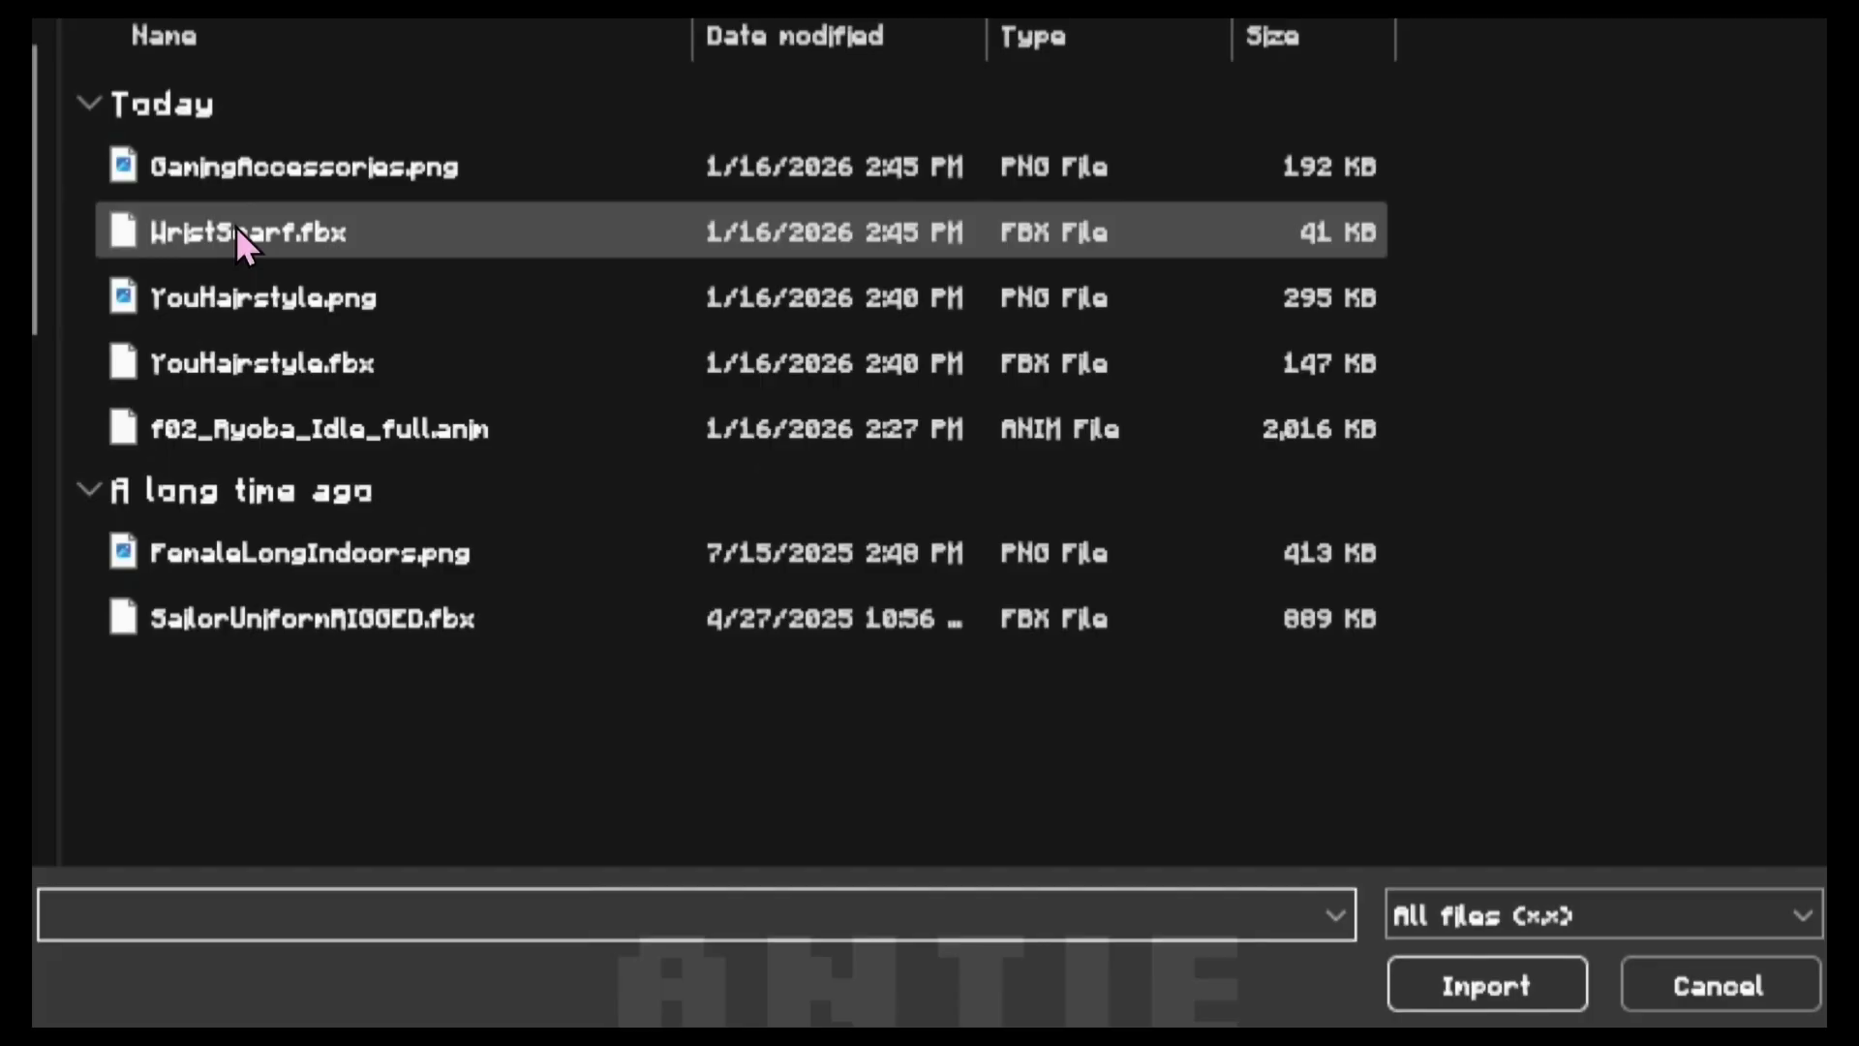
double_click(224, 610)
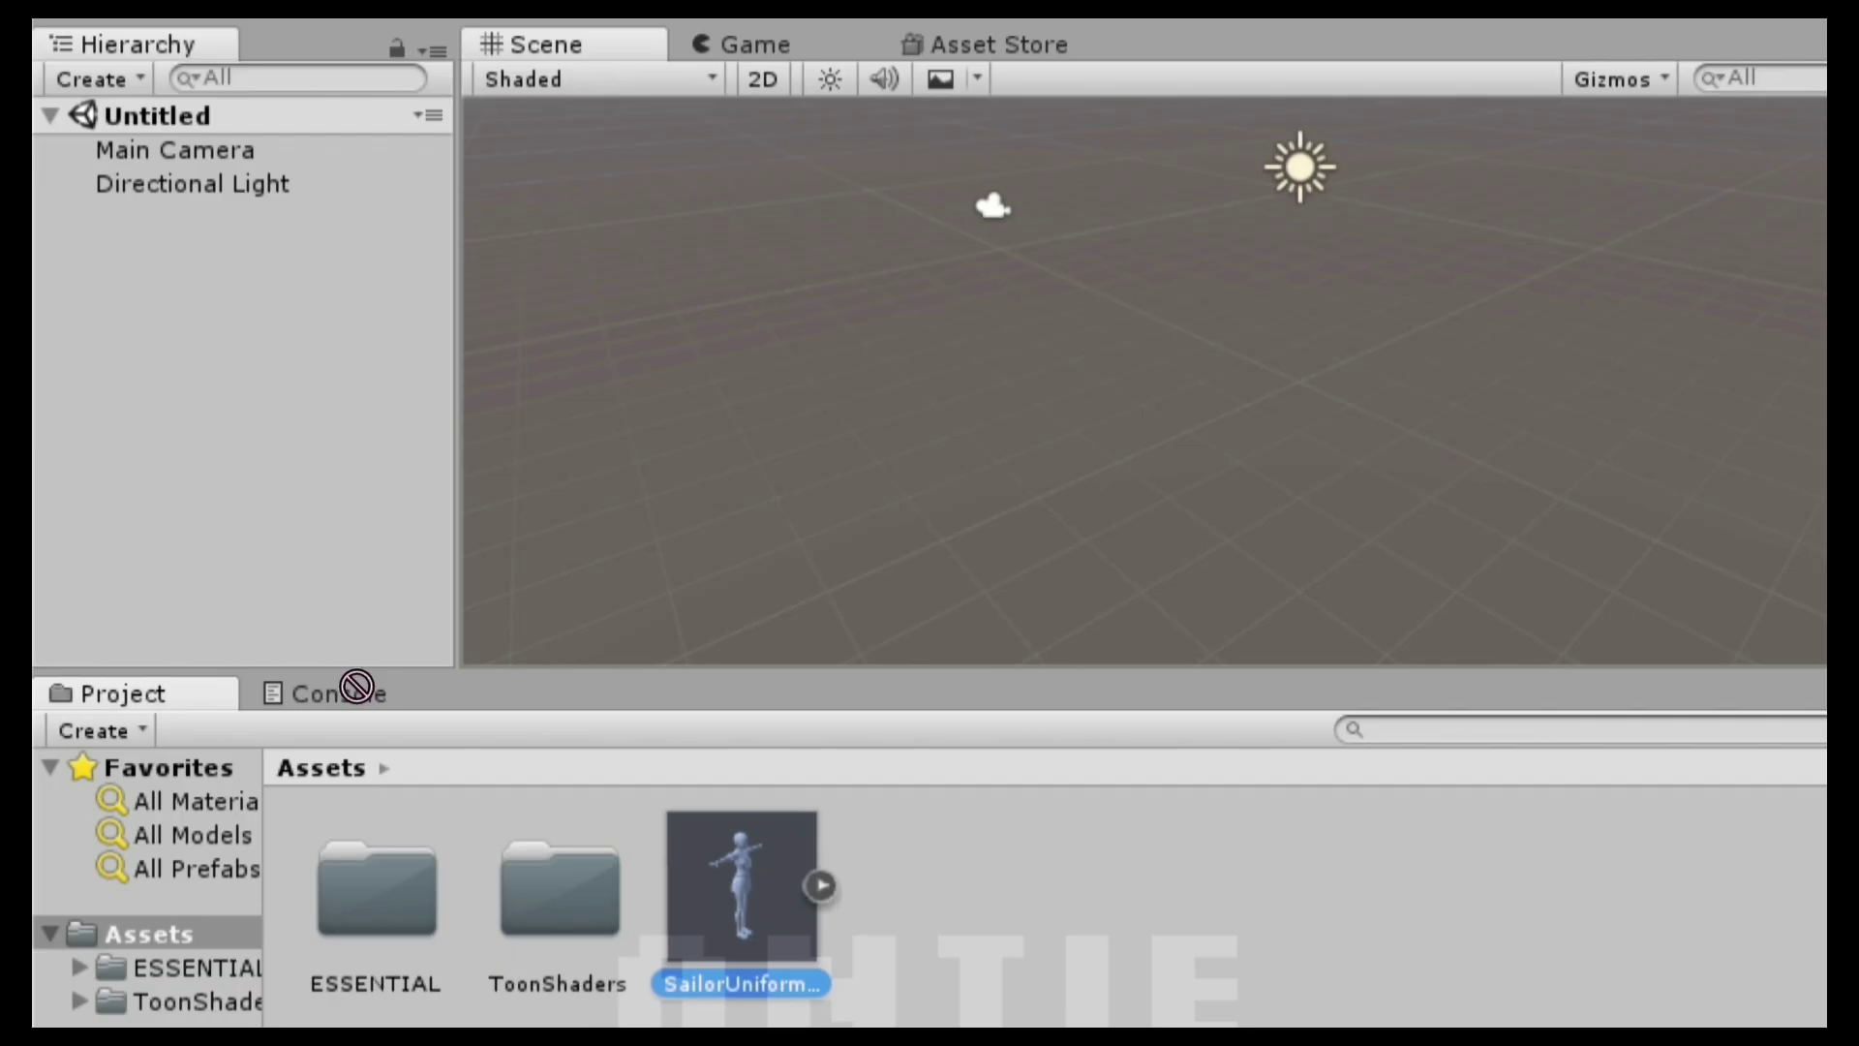
left_click_drag(356, 687, 311, 514)
Remove the model's Animator component and add an Animation component in its place.
key("q")
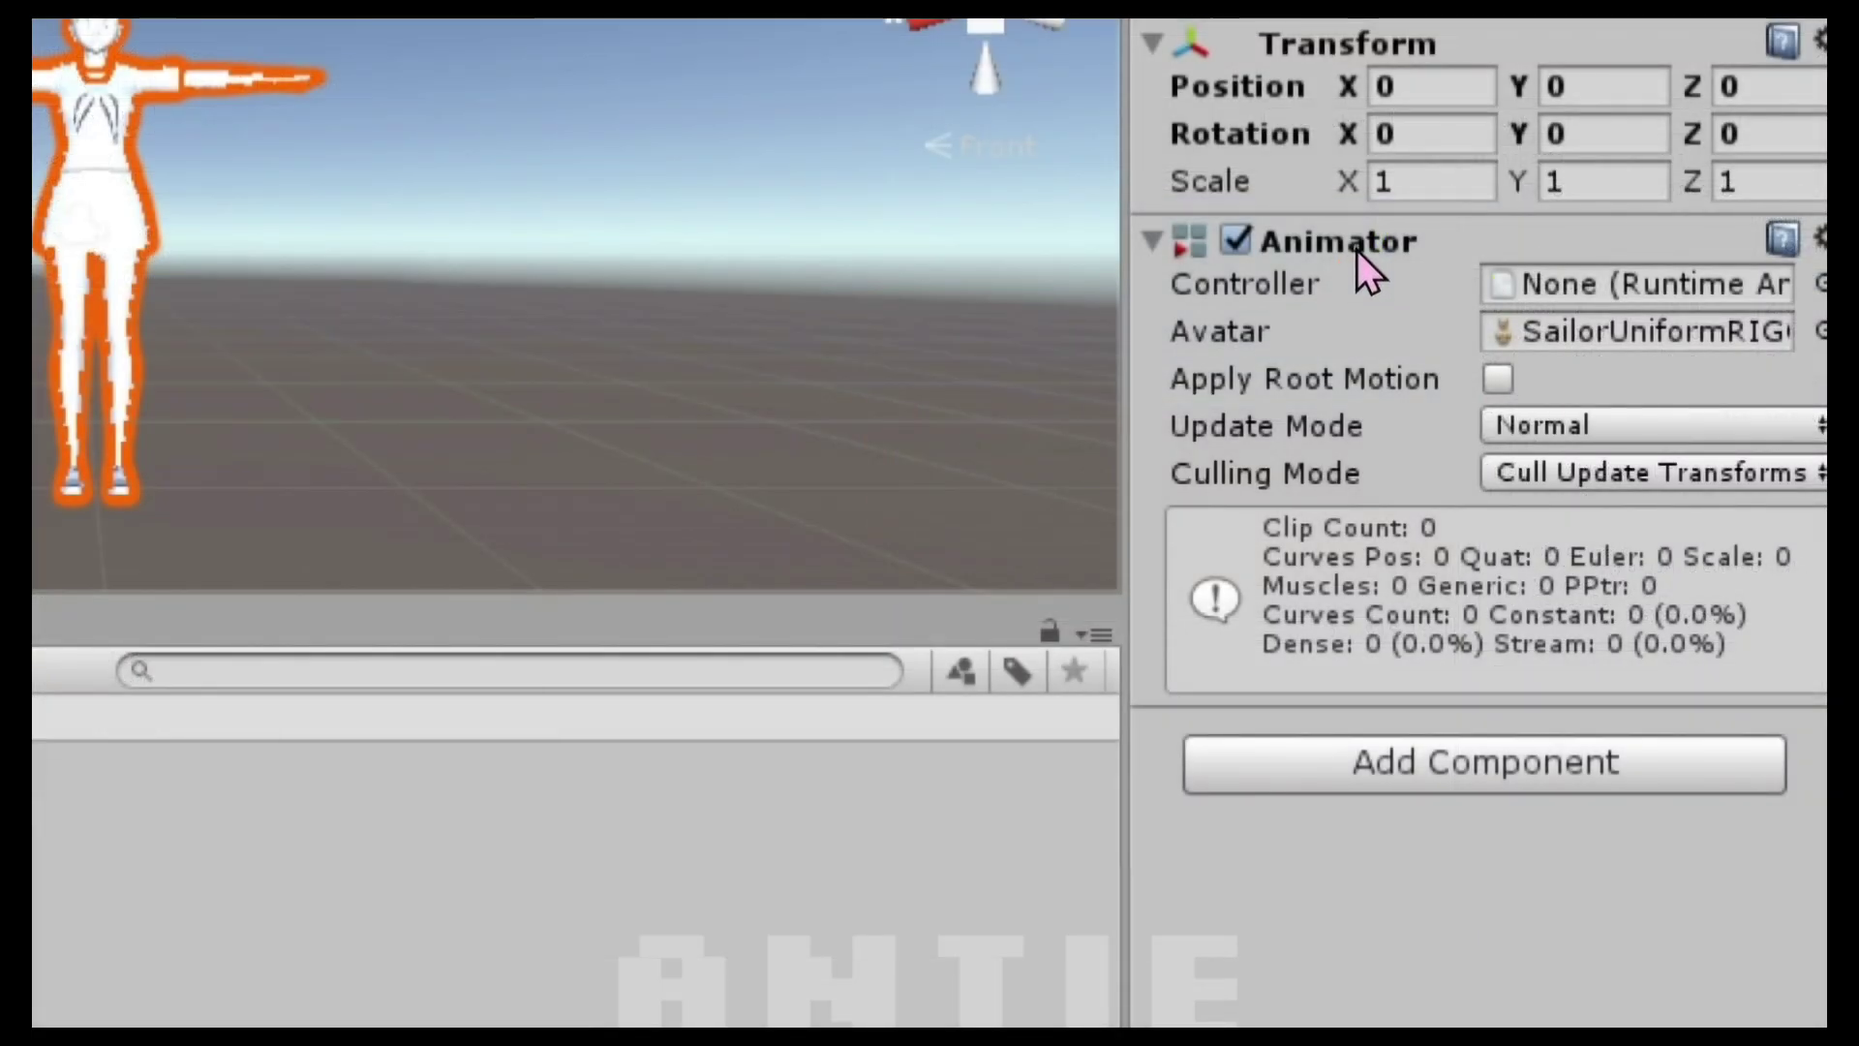
right_click(1584, 393)
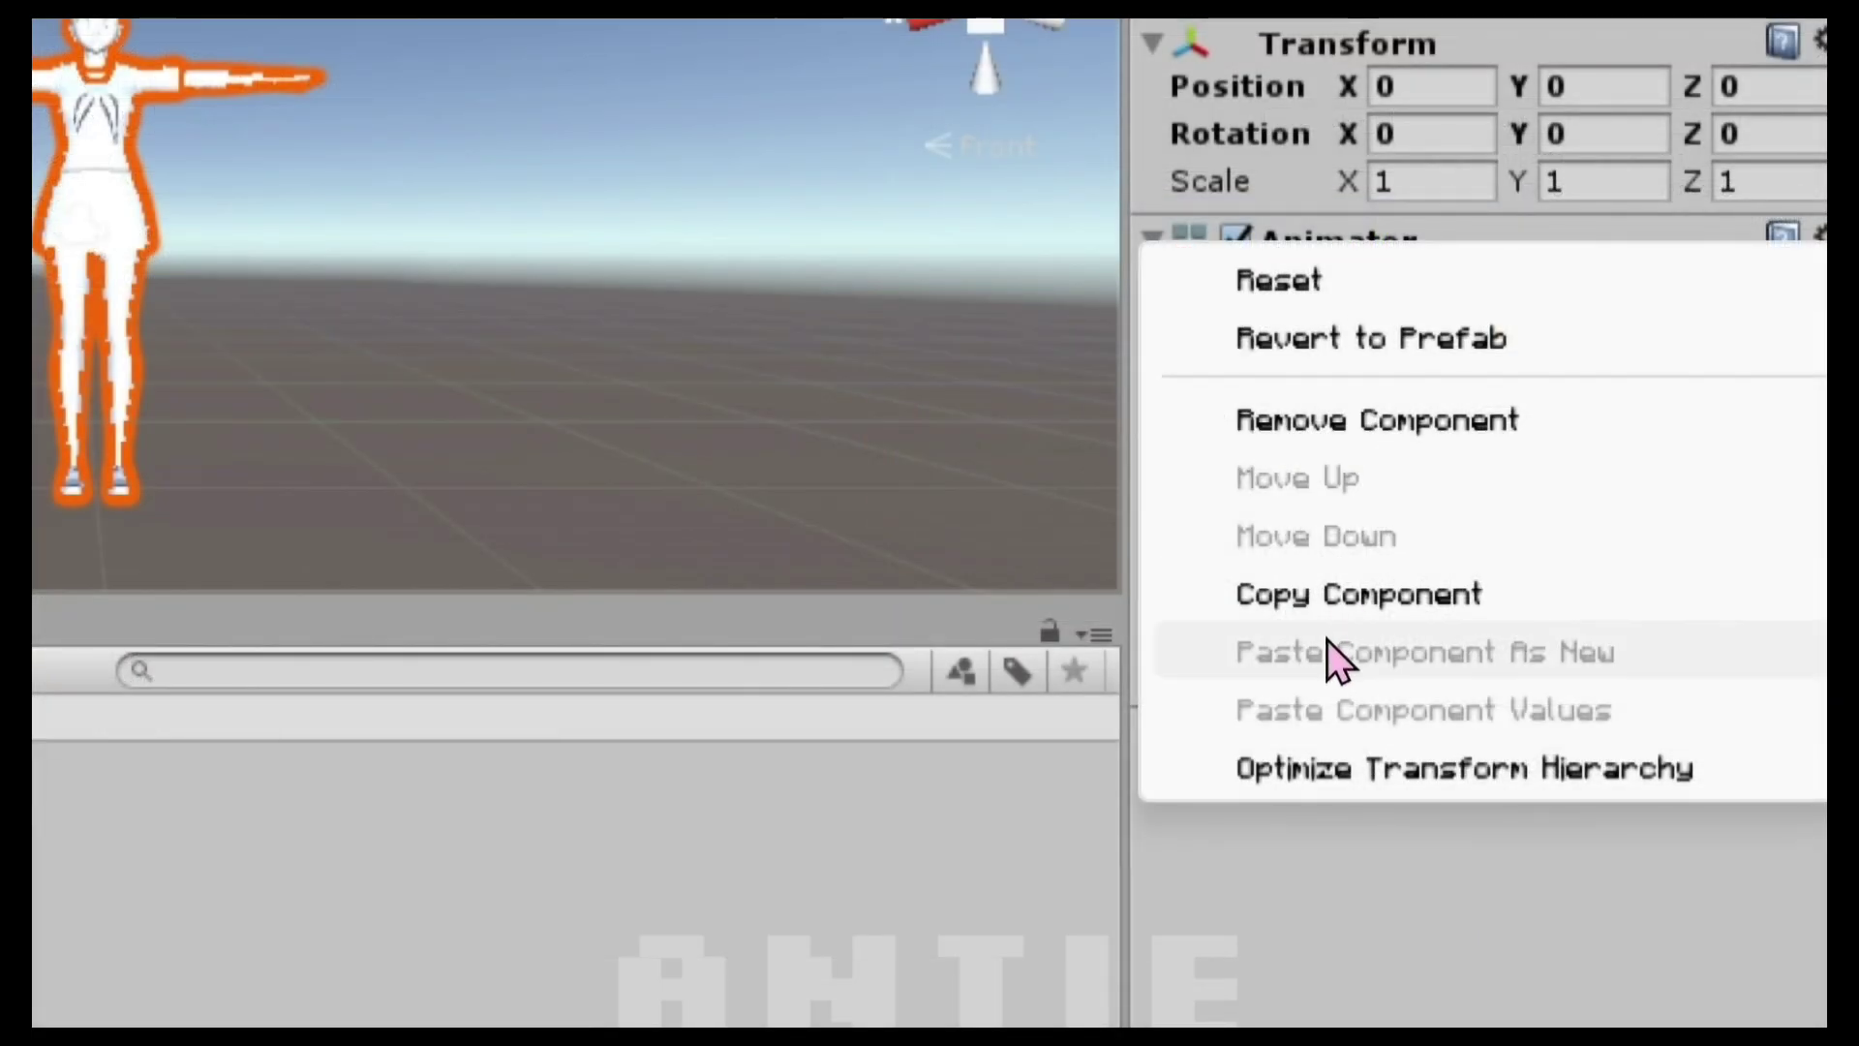
left_click(1353, 424)
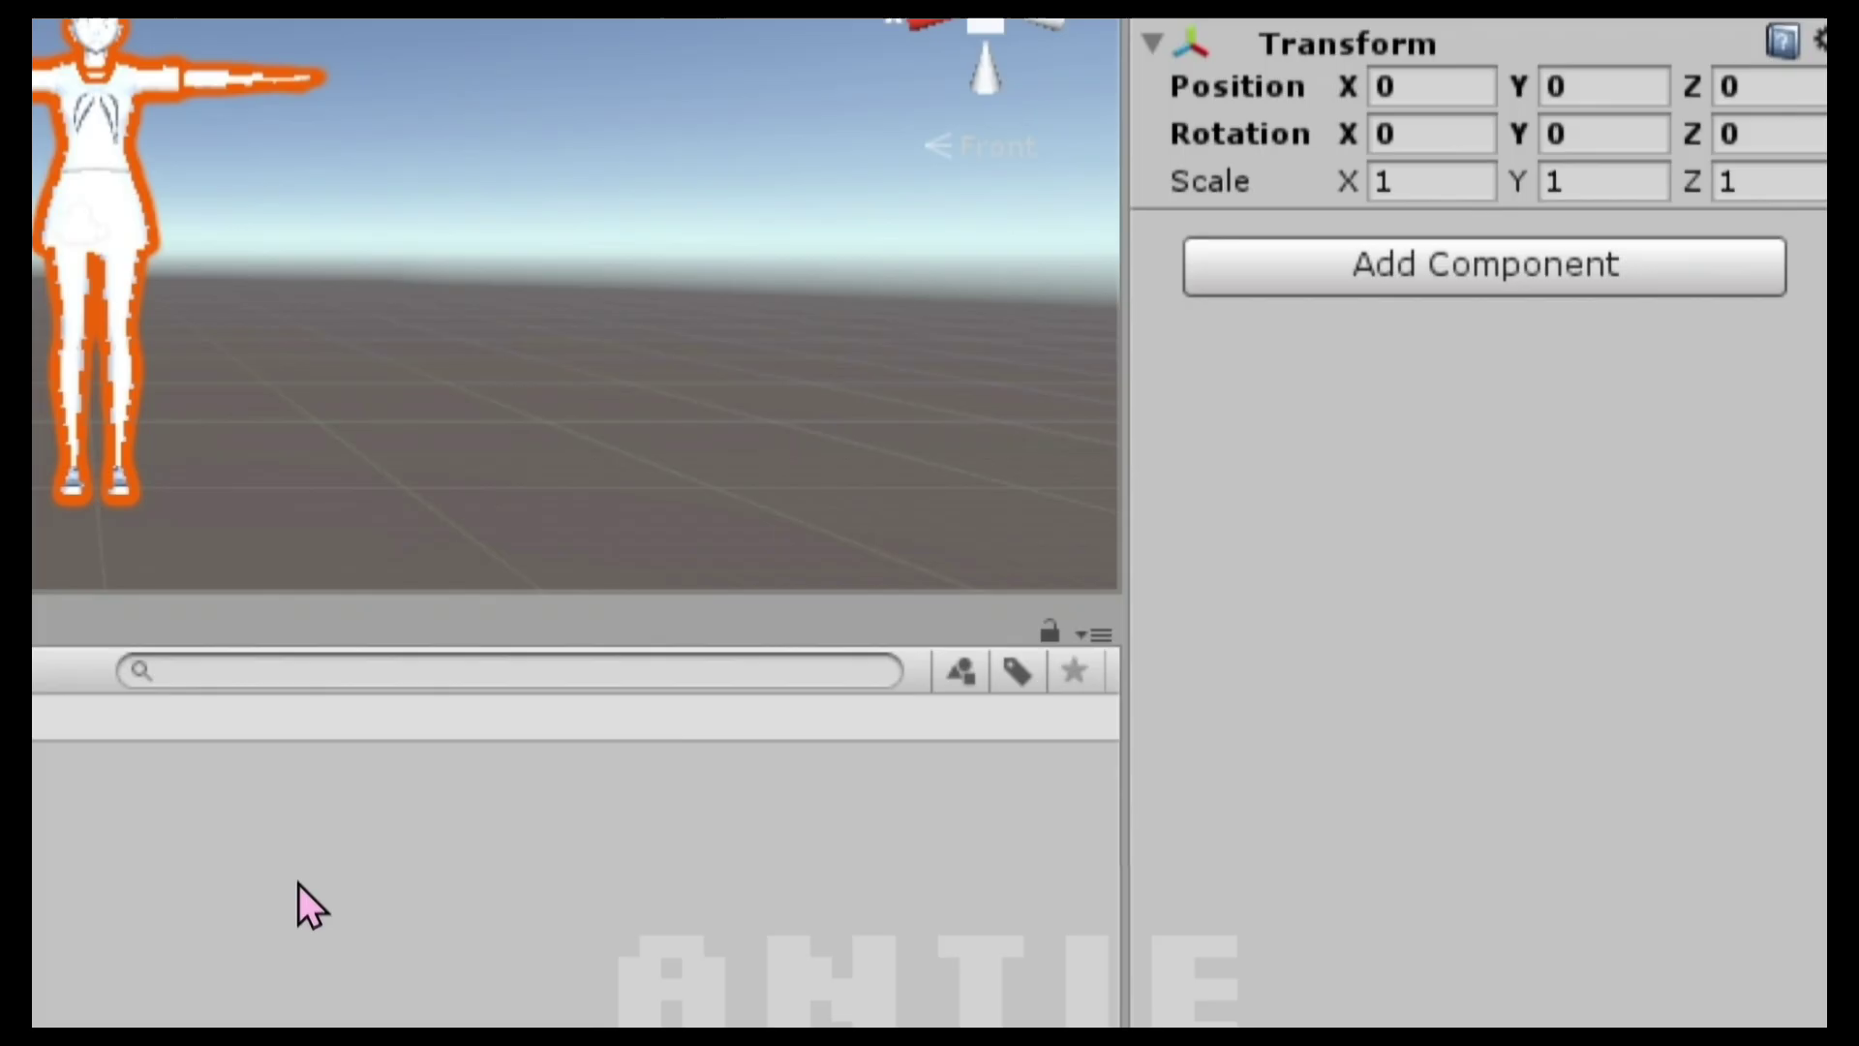
left_click(1341, 263)
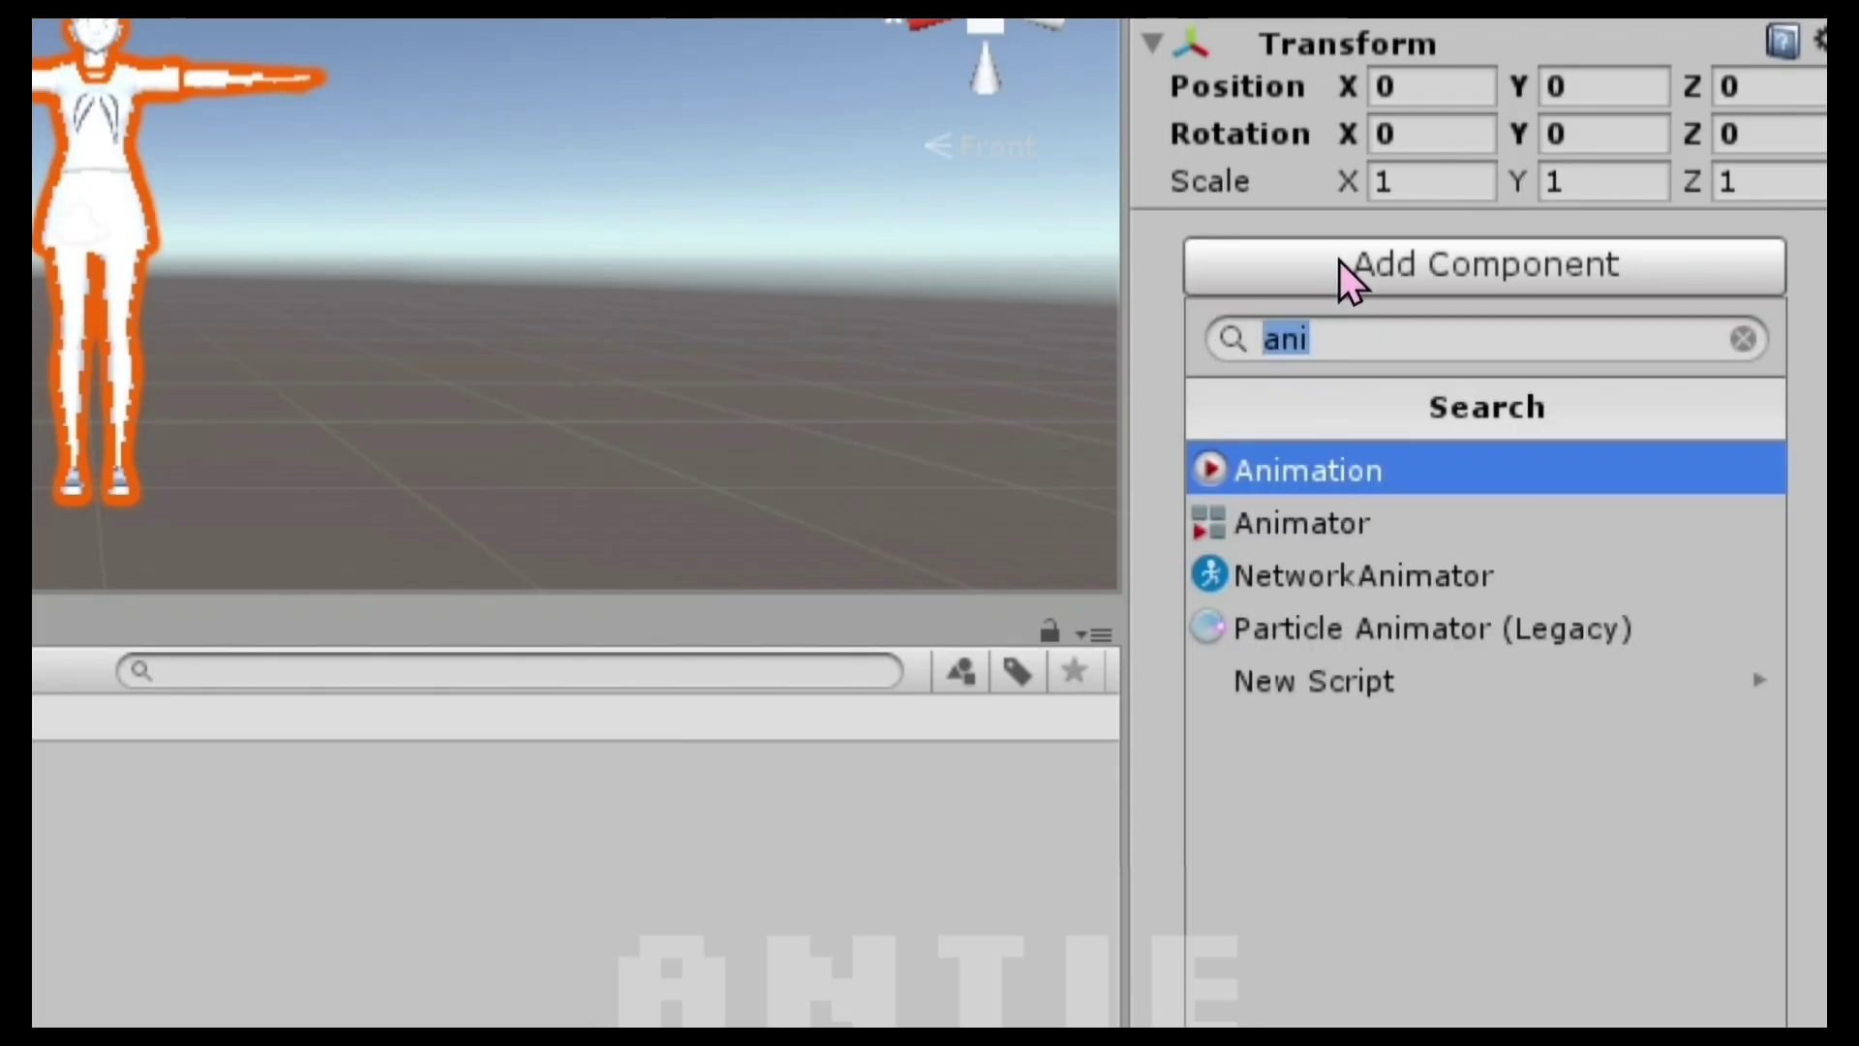
left_click(1417, 472)
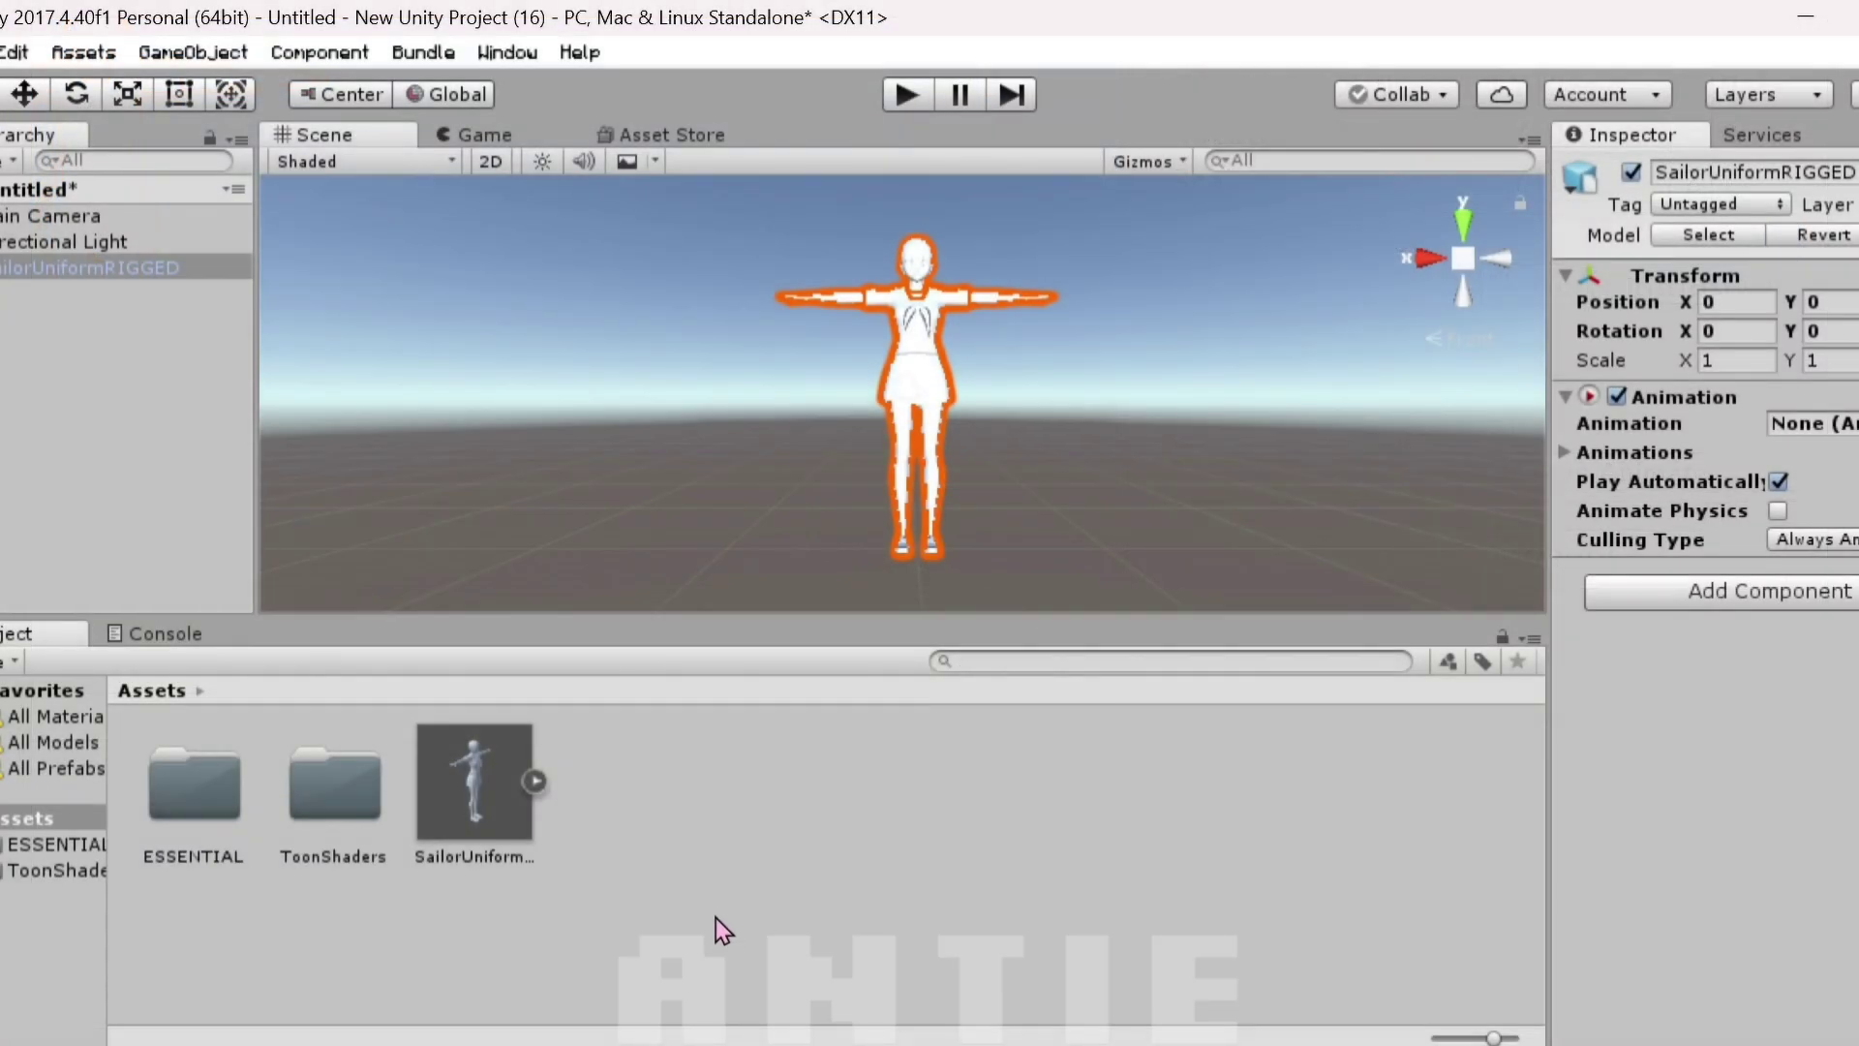
Import f02_Ryoba_Idle_full.anim and assign it to SailorUniformRIGGED's Animation component.
right_click(716, 918)
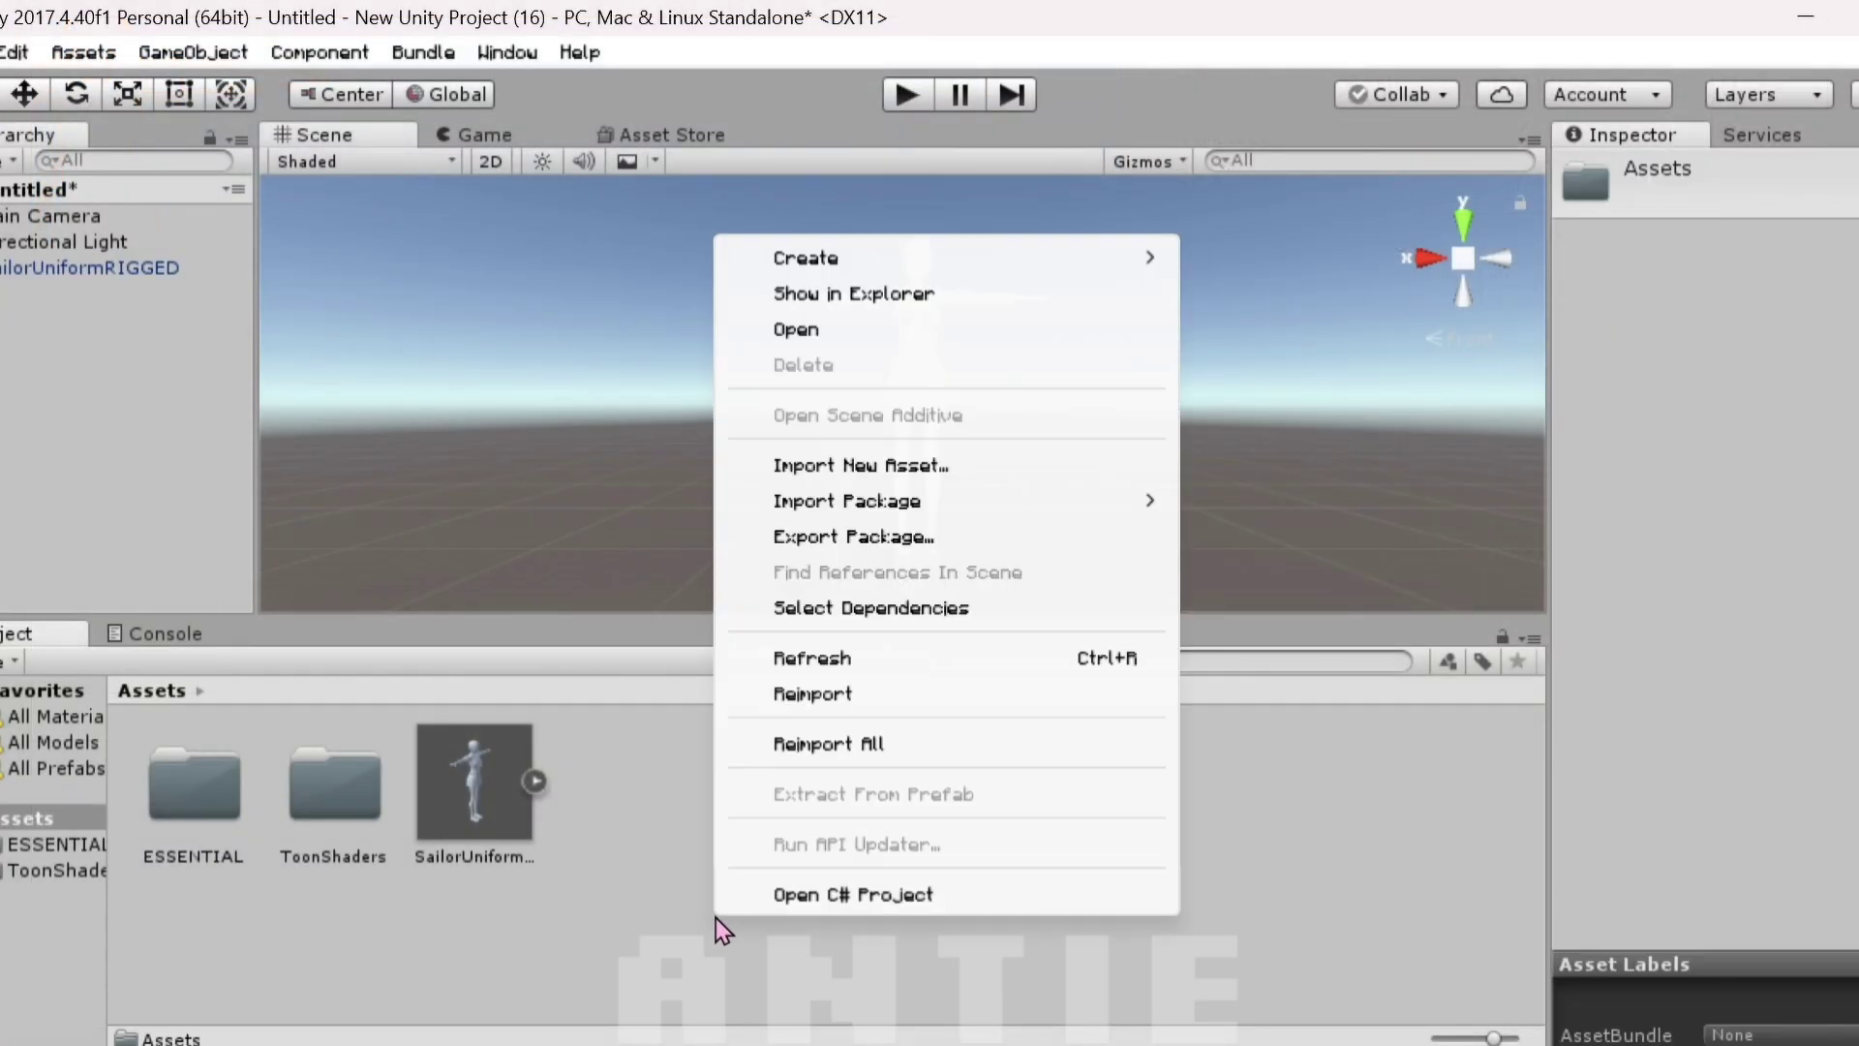
left_click(991, 469)
left_click(554, 442)
left_click(1520, 1007)
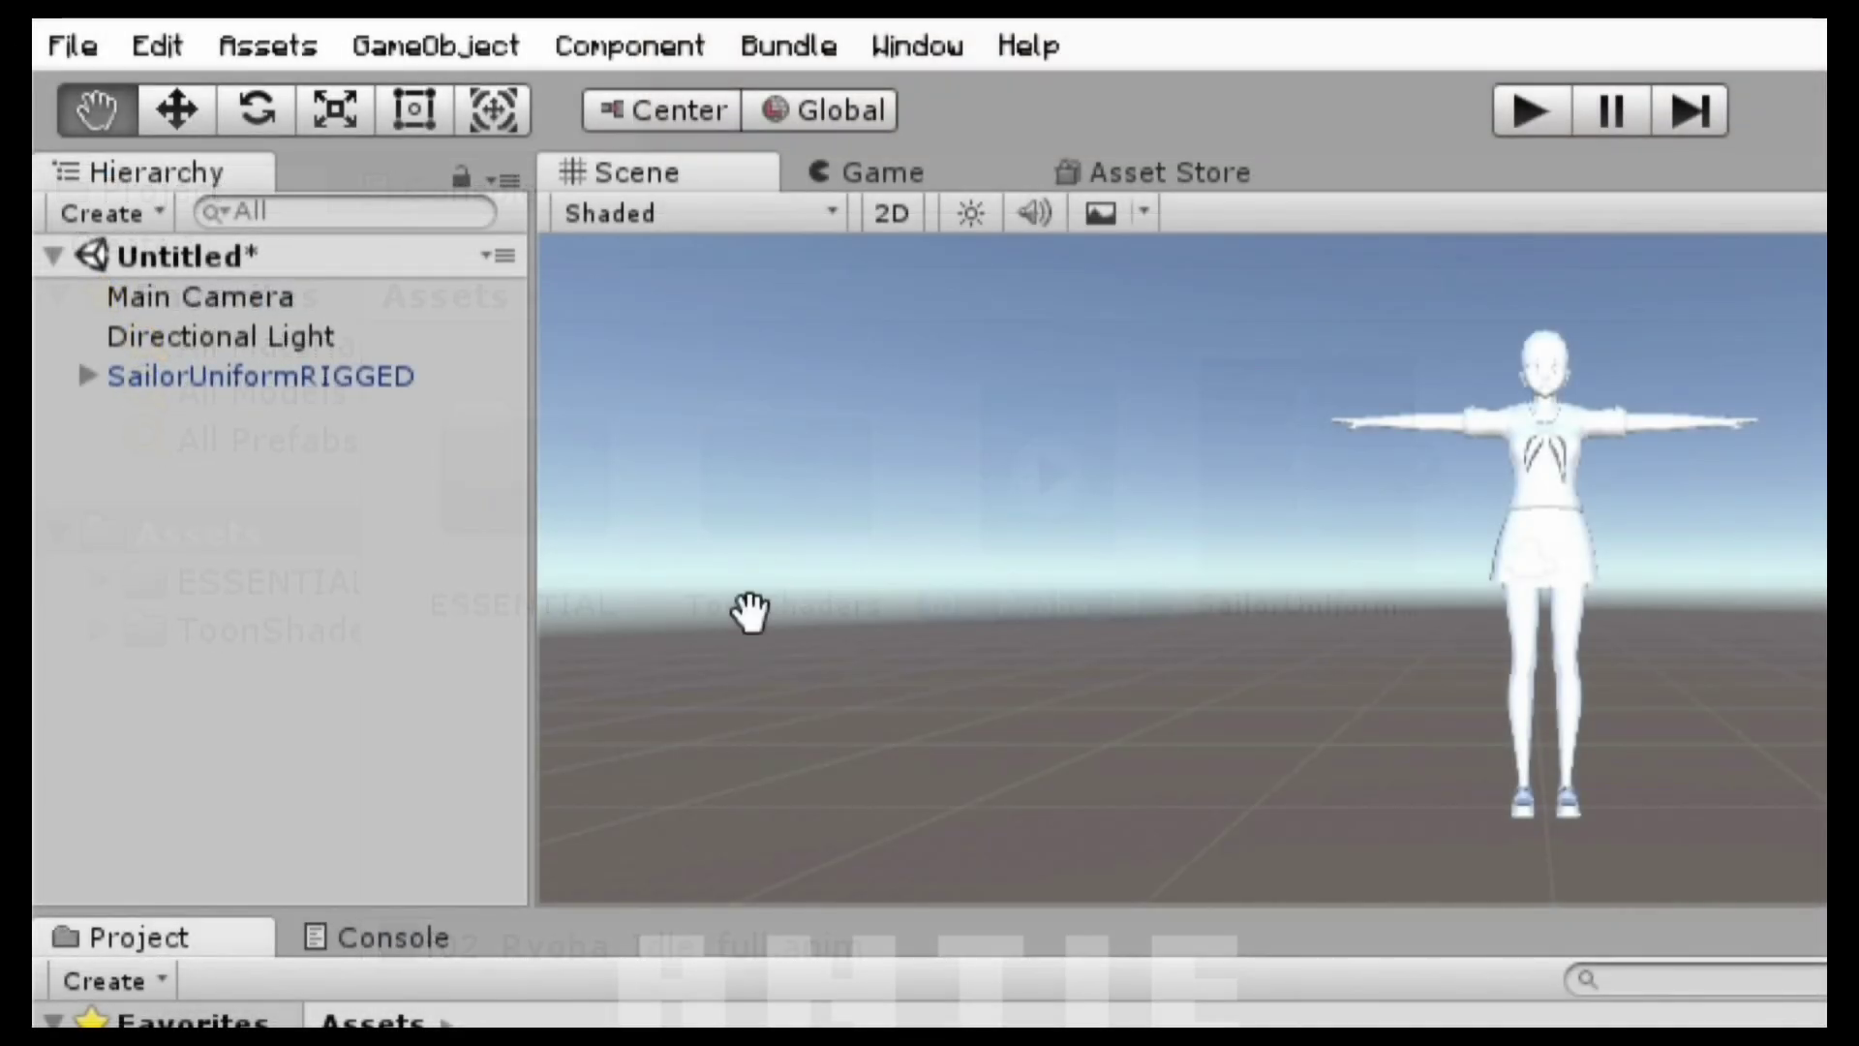
left_click(385, 379)
left_click_drag(867, 1045, 877, 1045)
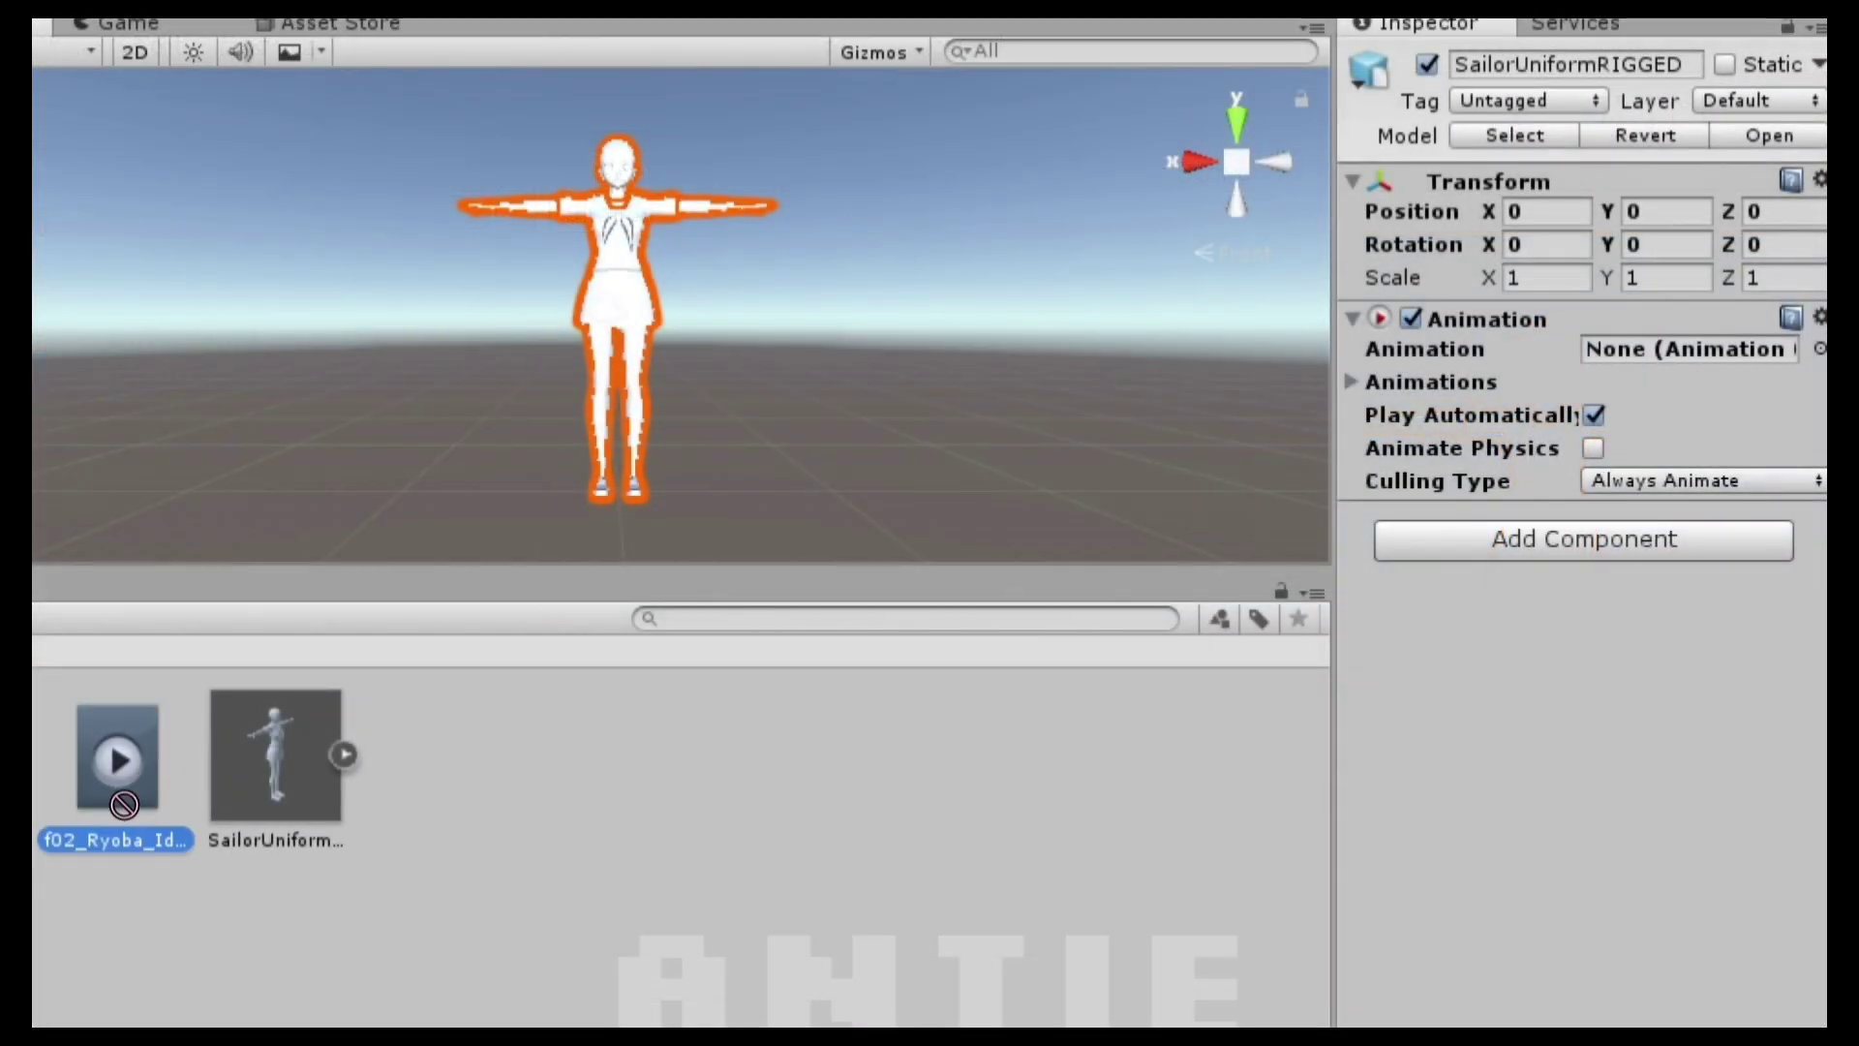
left_click_drag(124, 805, 1667, 356)
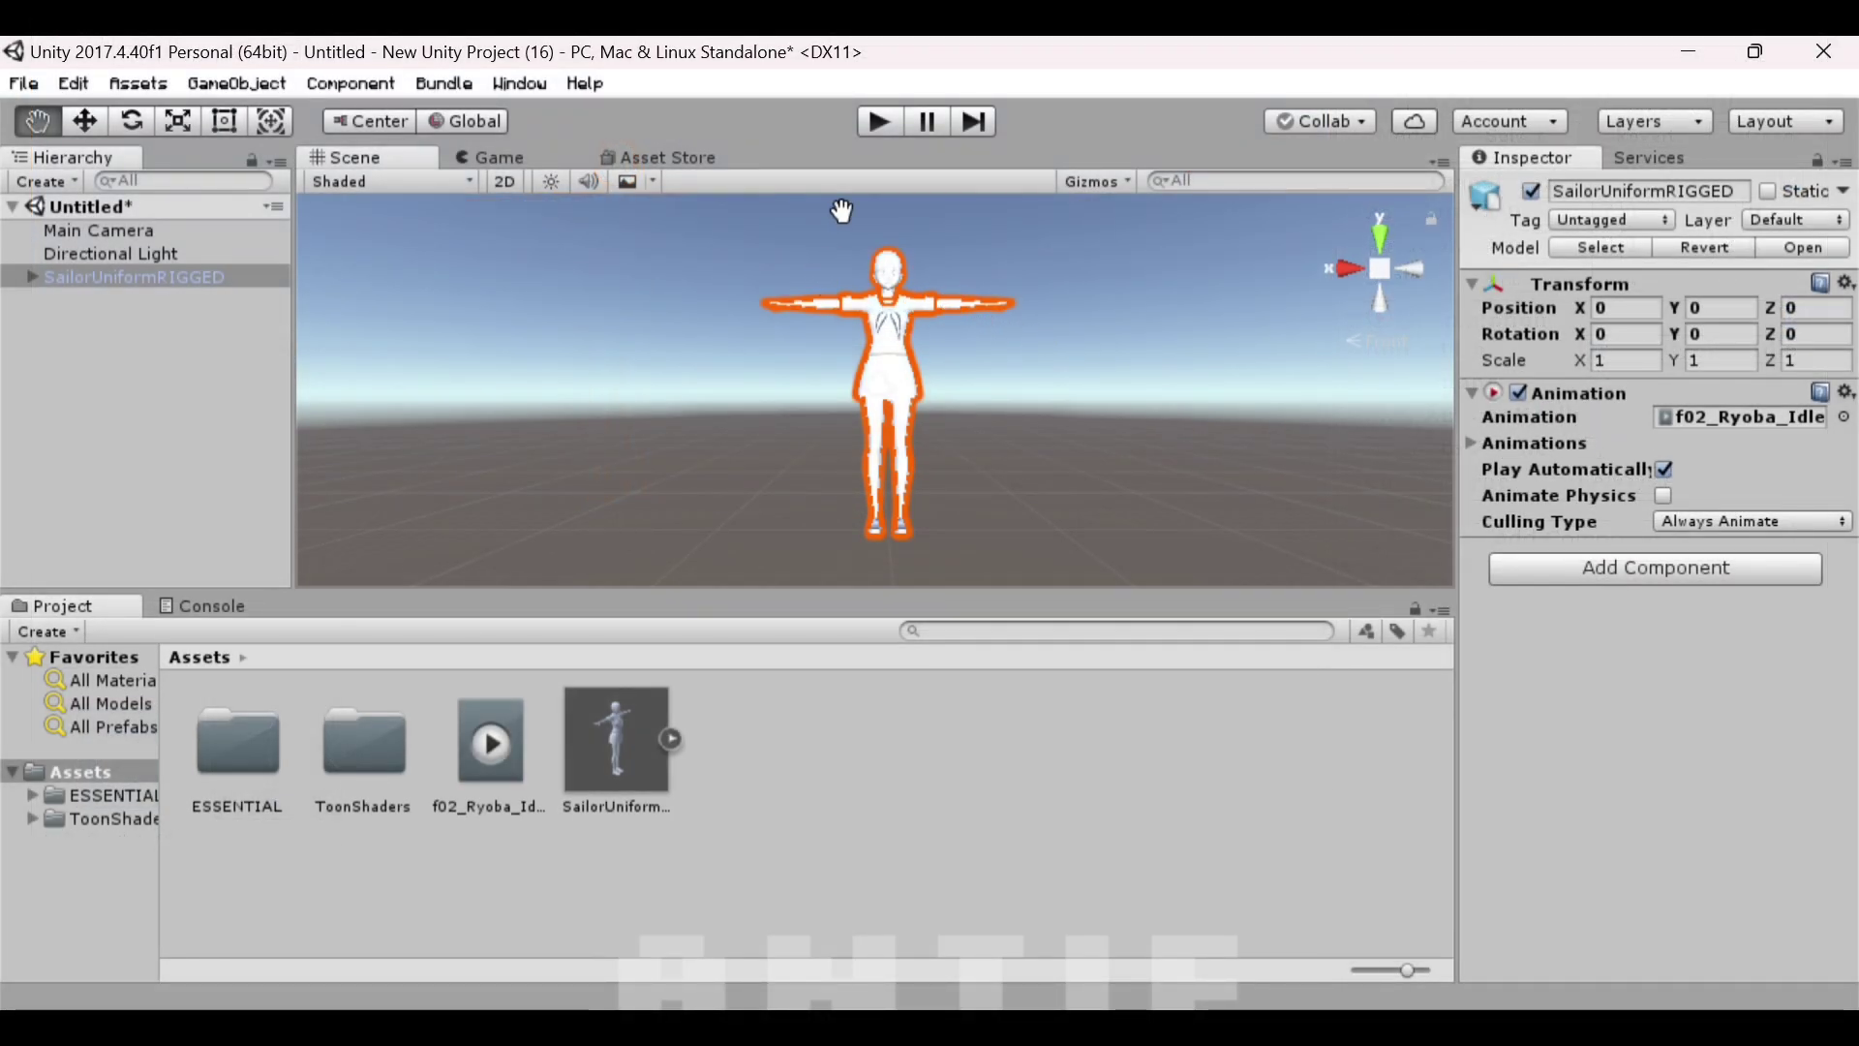
After a quick play test, move PelvisRoot from Armature directly under SailorUniformRIGGED, breaking the prefab instance.
left_click(879, 127)
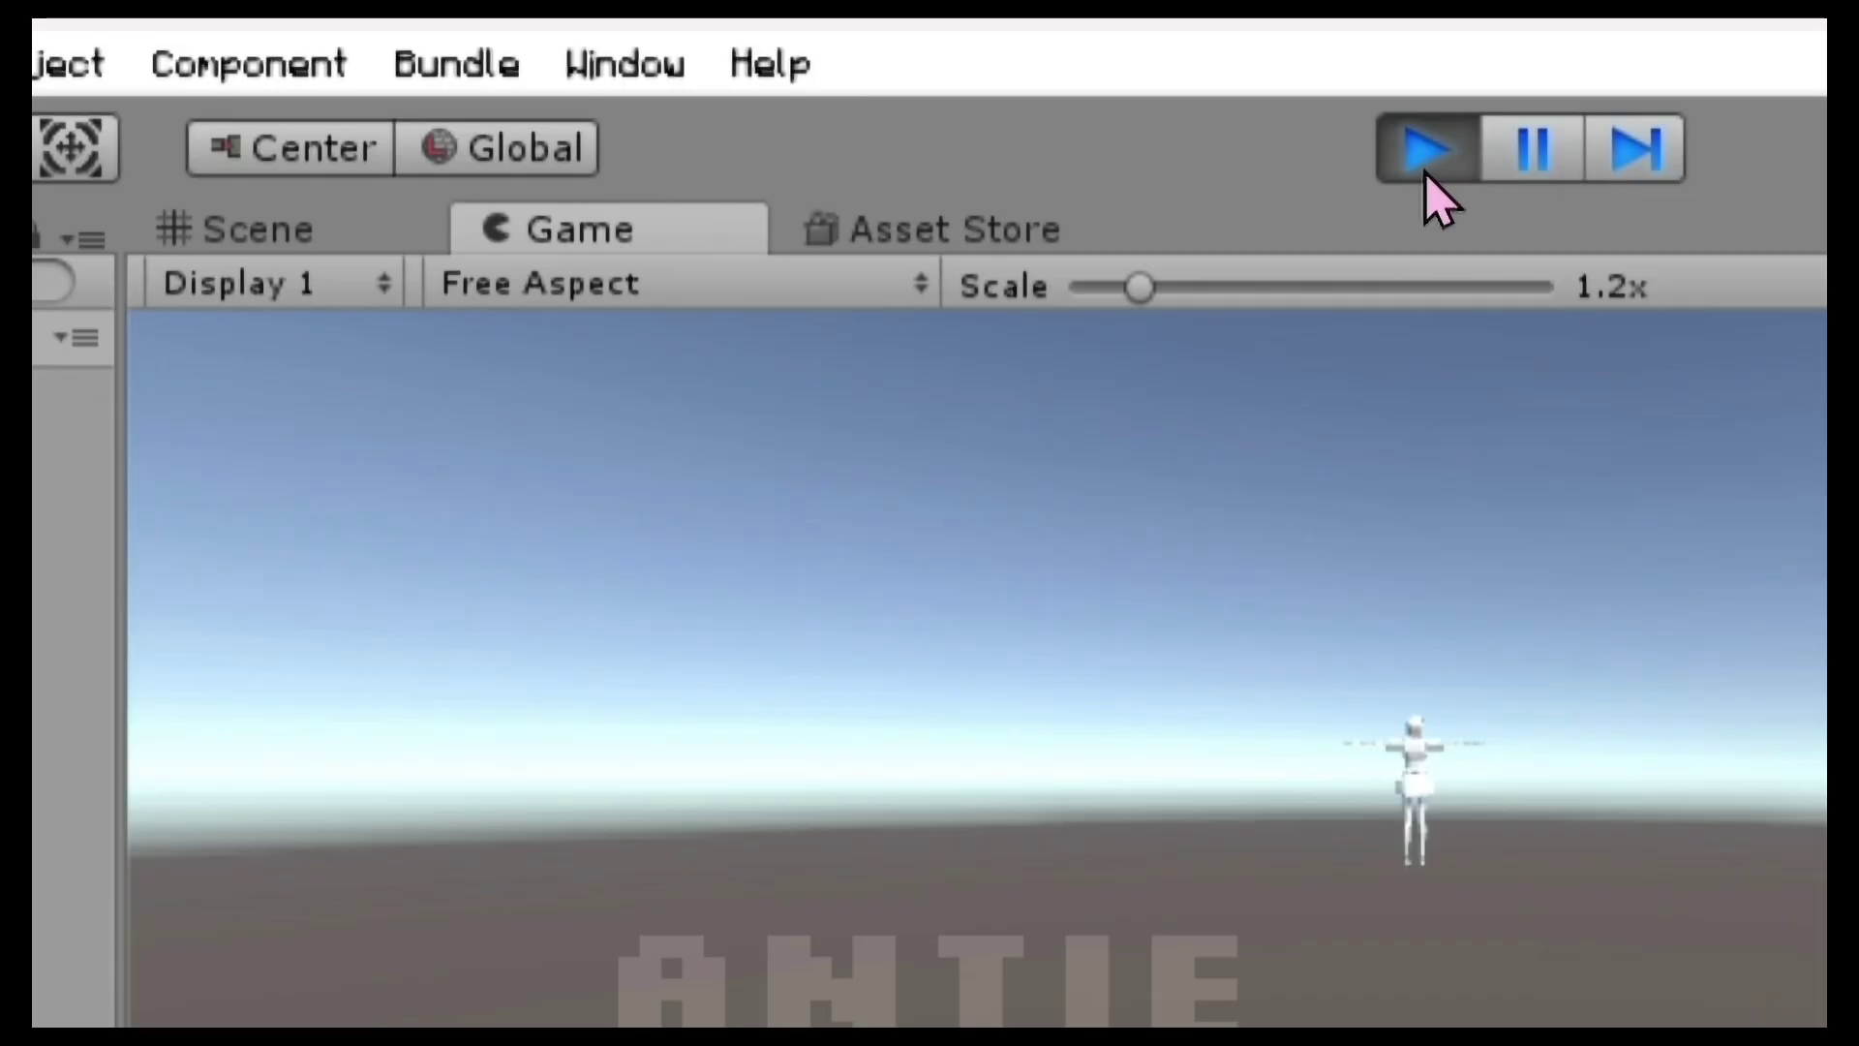
left_click(246, 231)
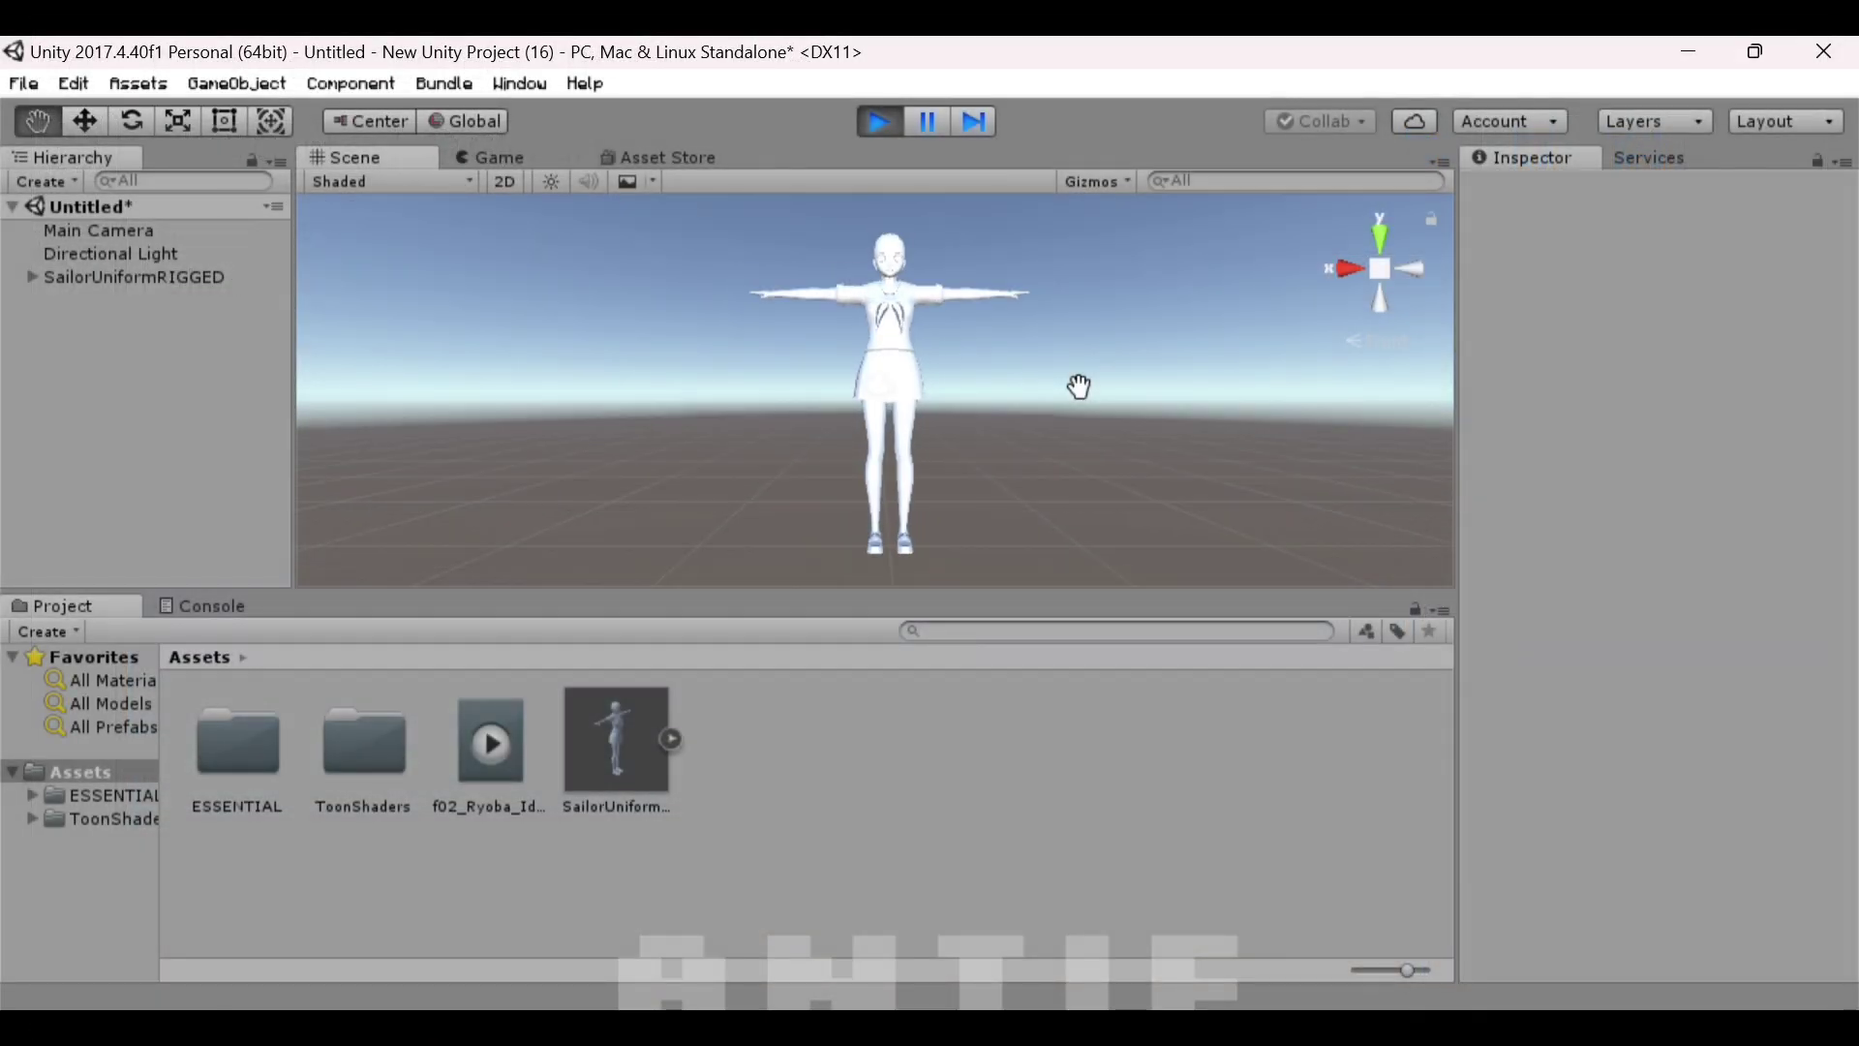
left_click(886, 126)
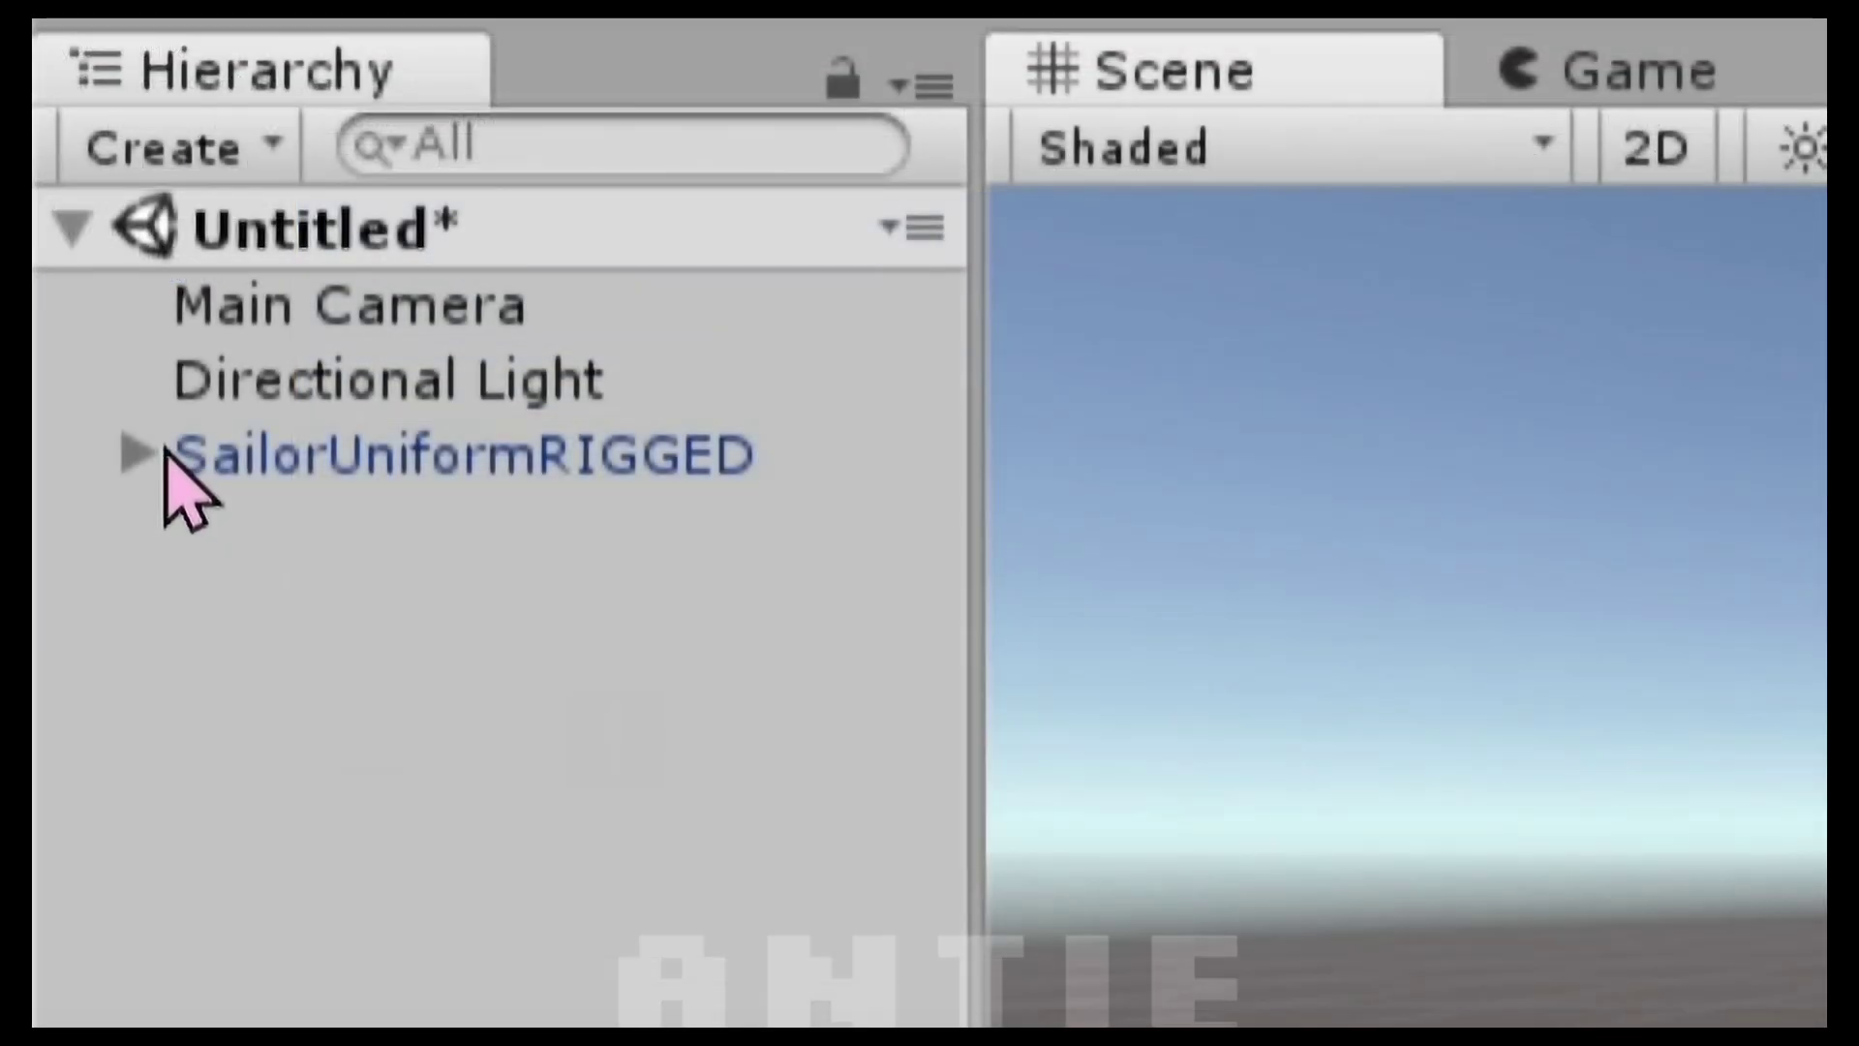
left_click(32, 278)
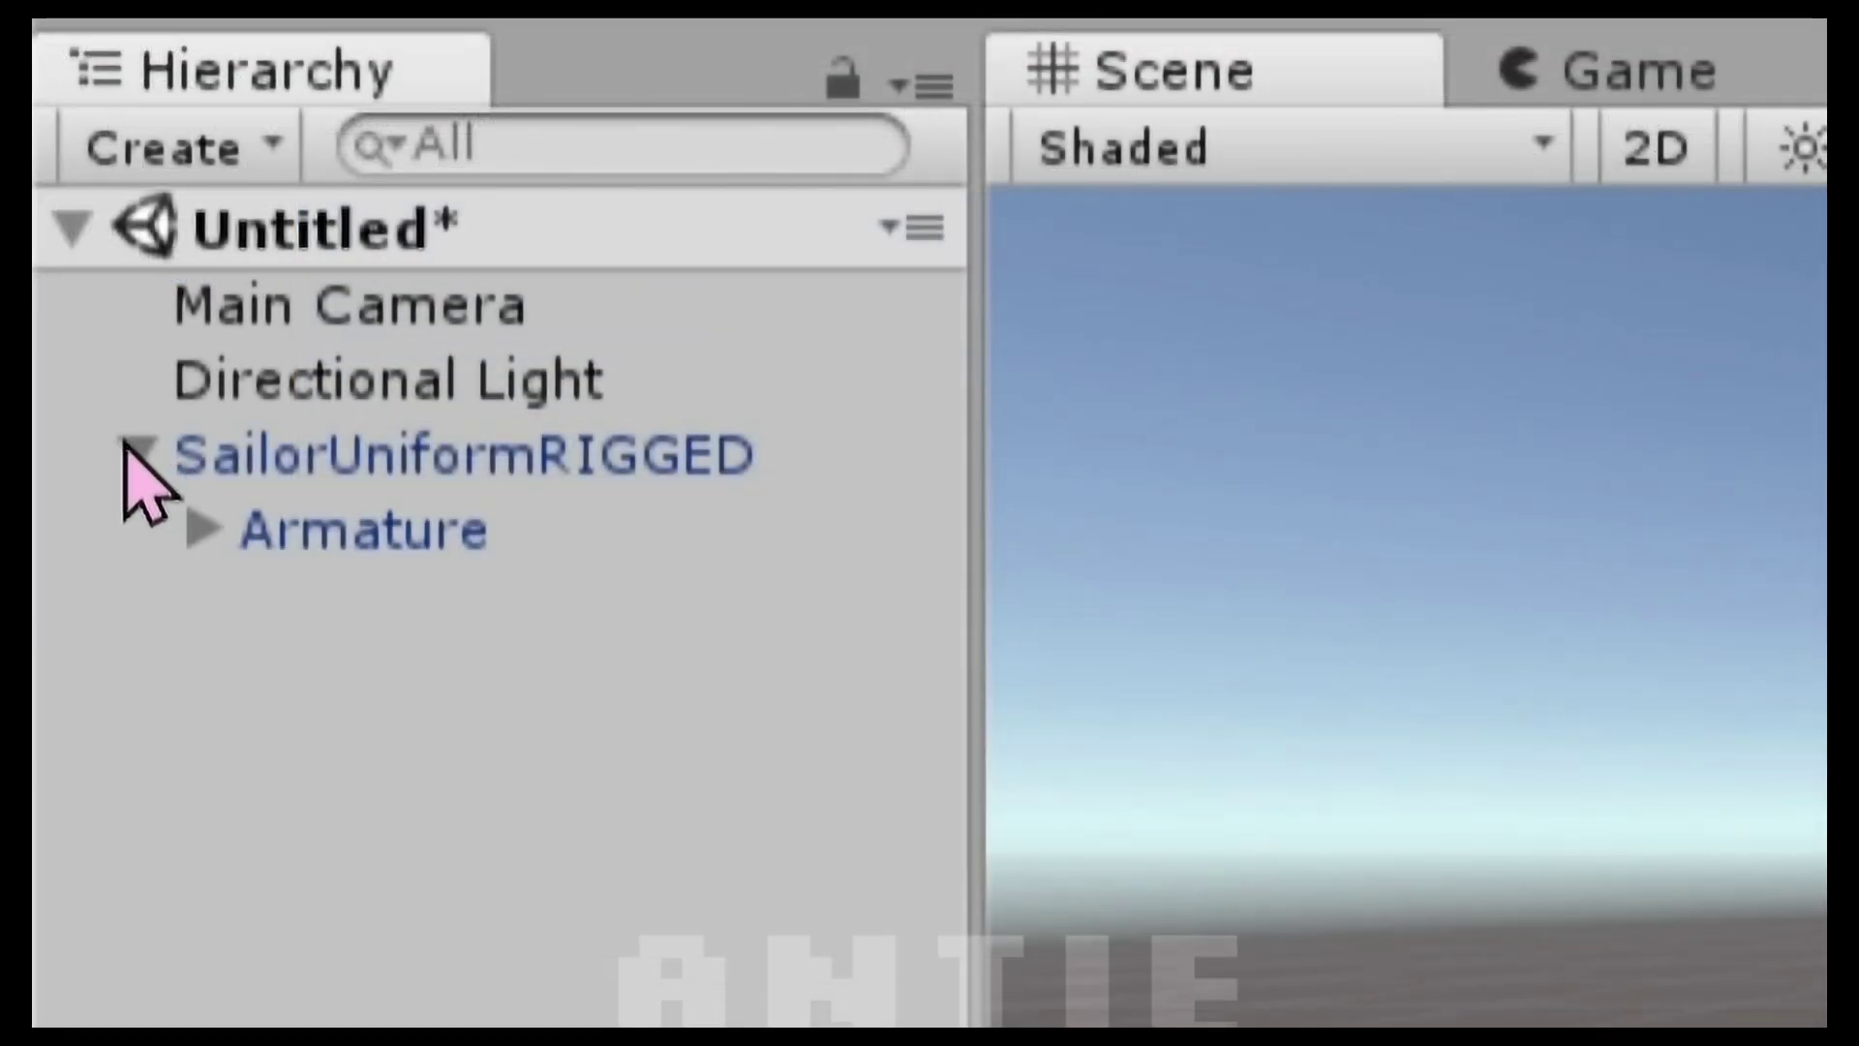
left_click(202, 527)
left_click_drag(474, 618, 569, 518)
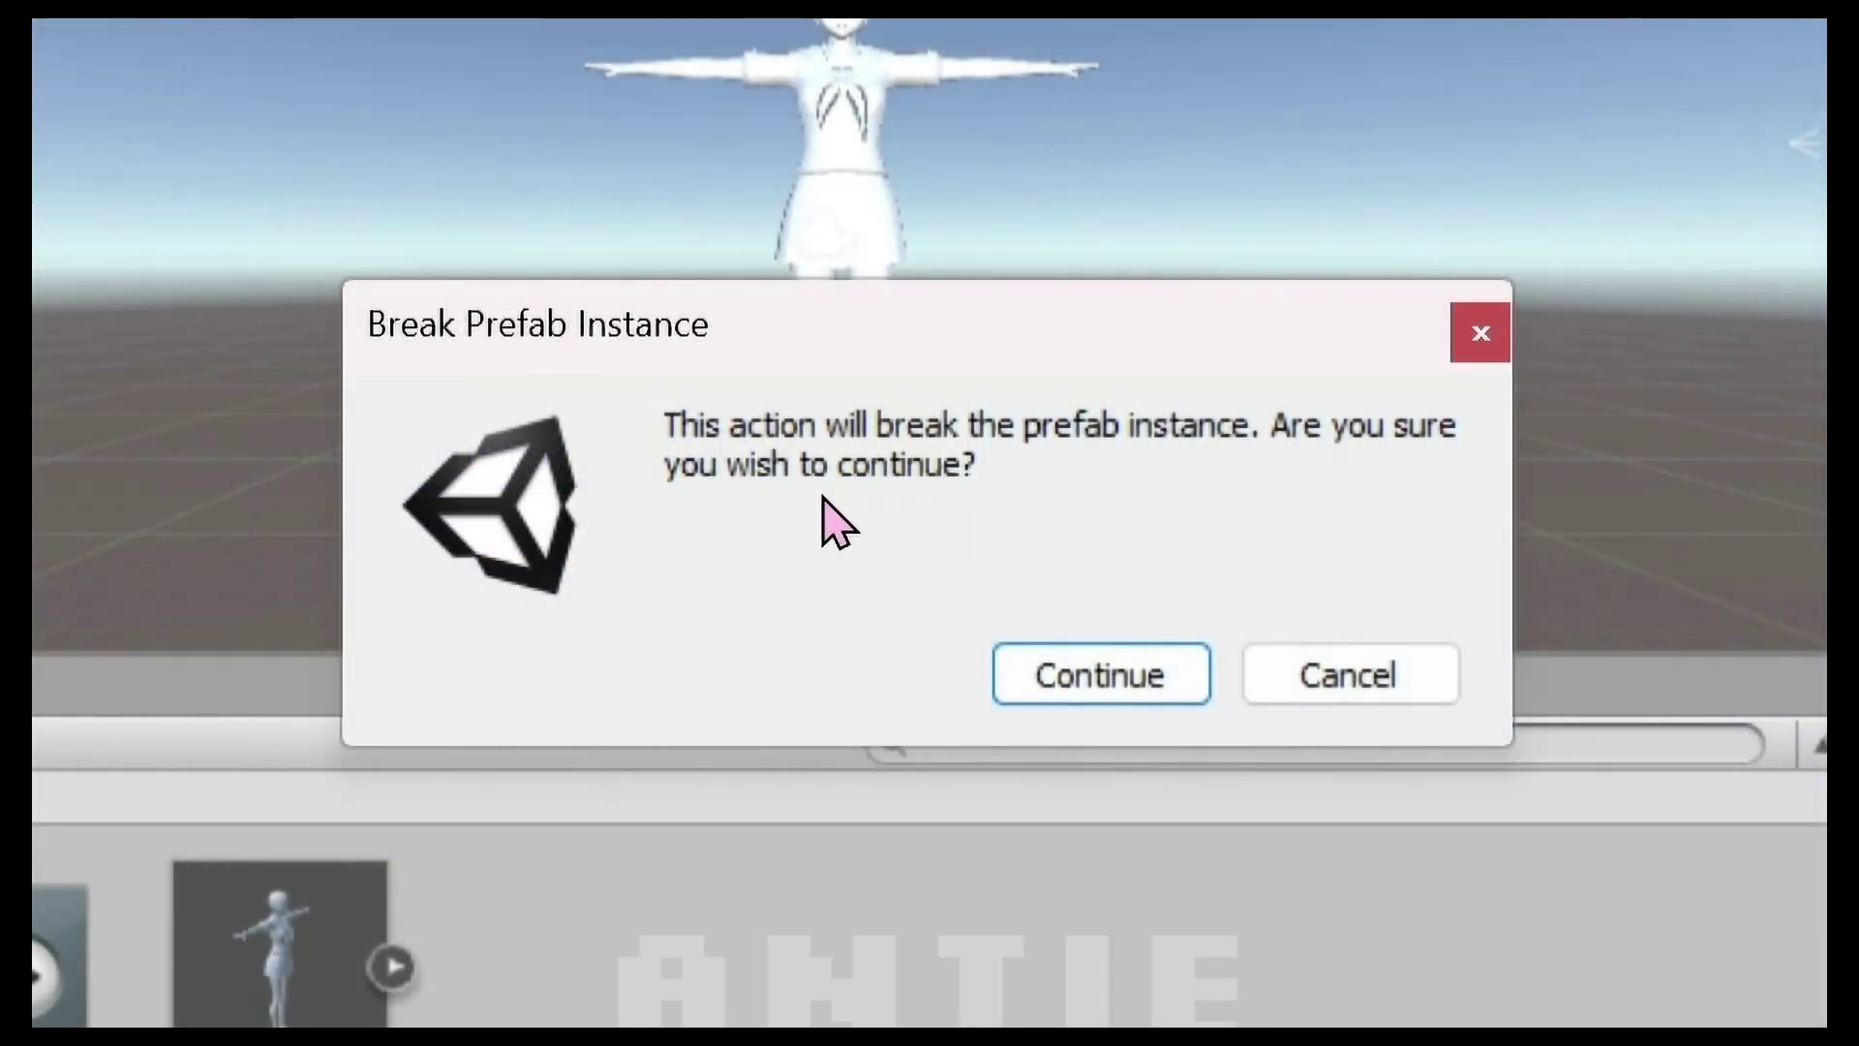
left_click(1088, 675)
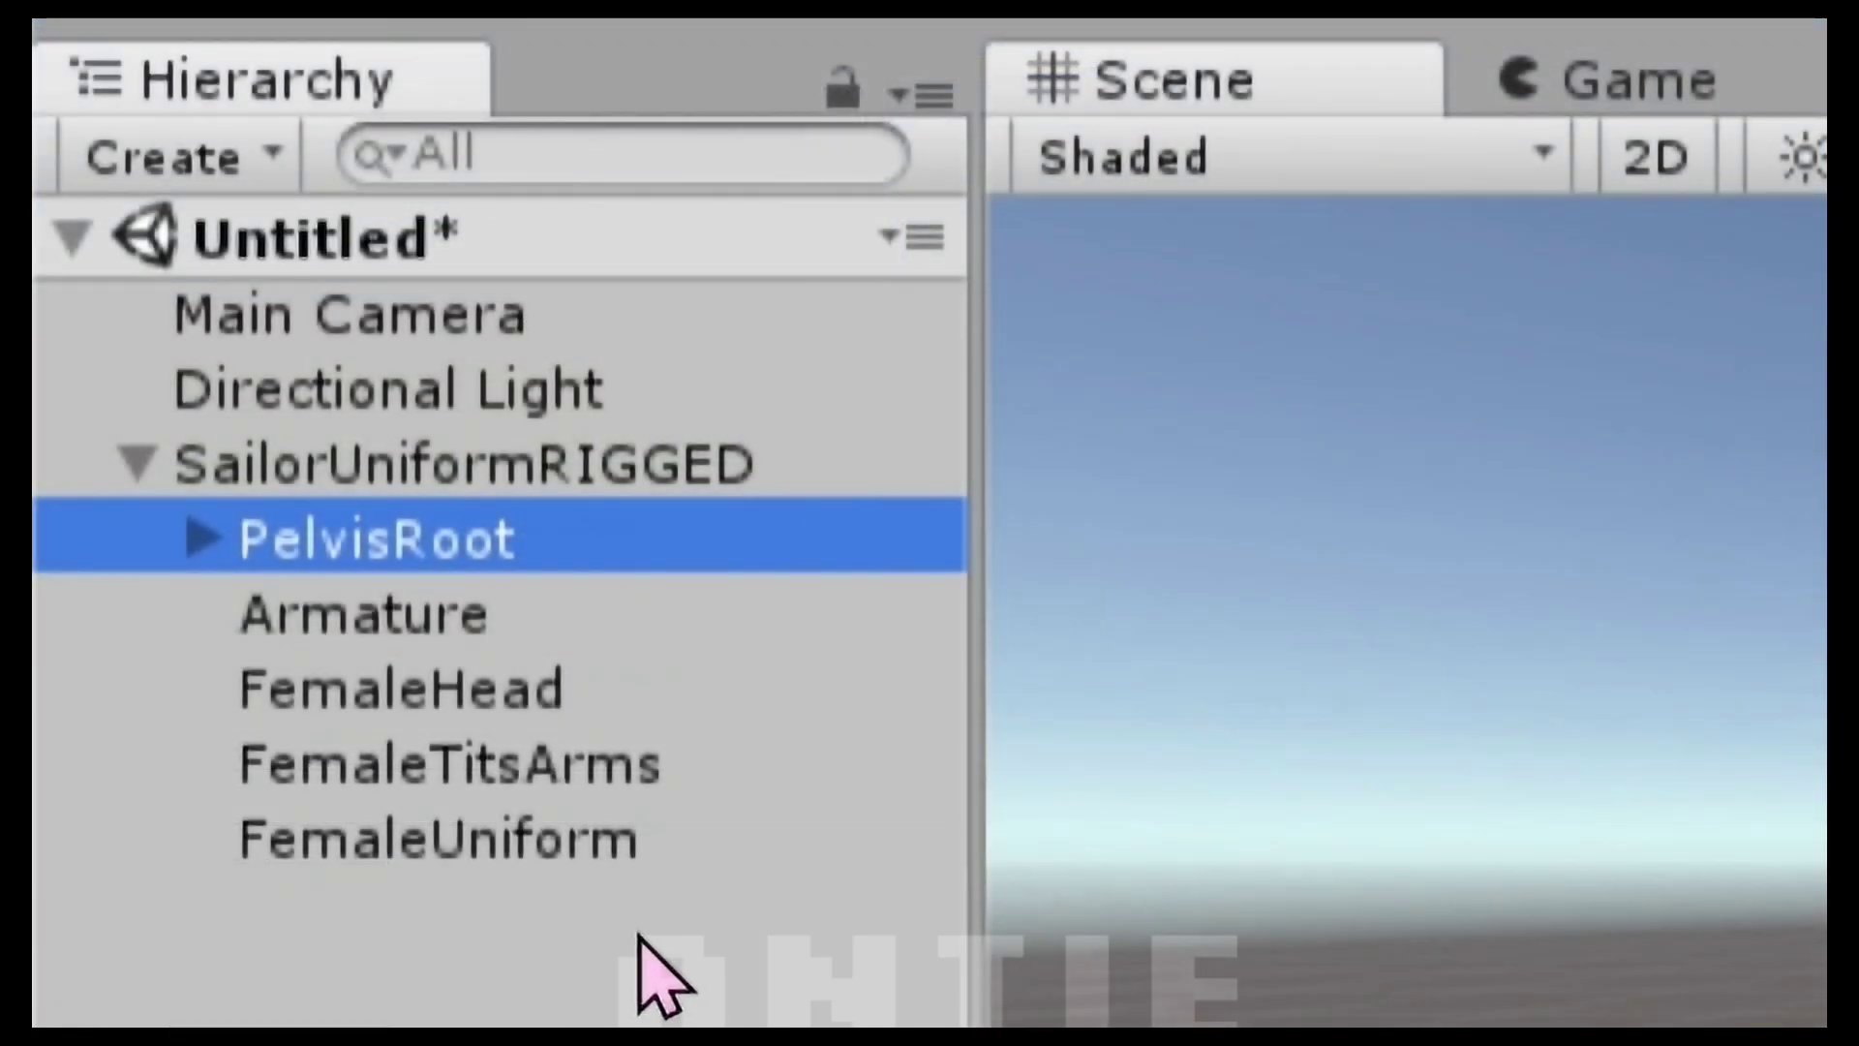
left_click(620, 988)
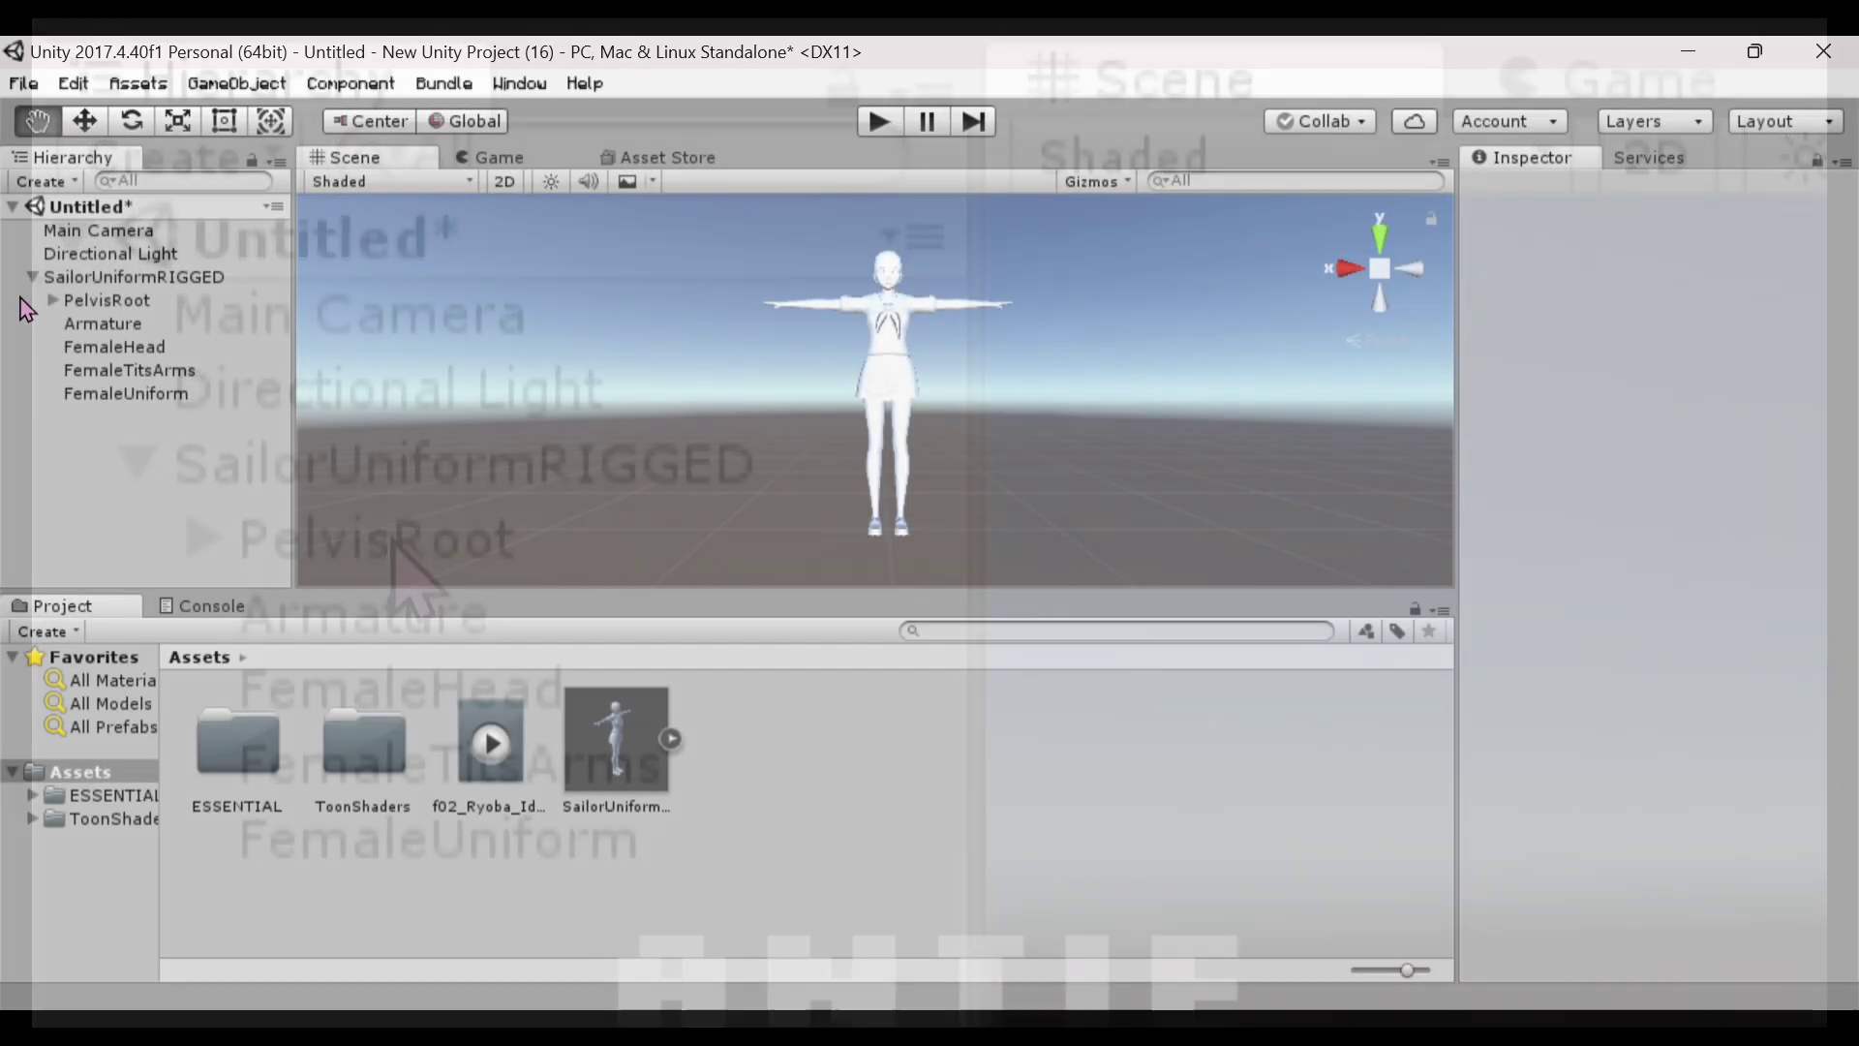
left_click(138, 463)
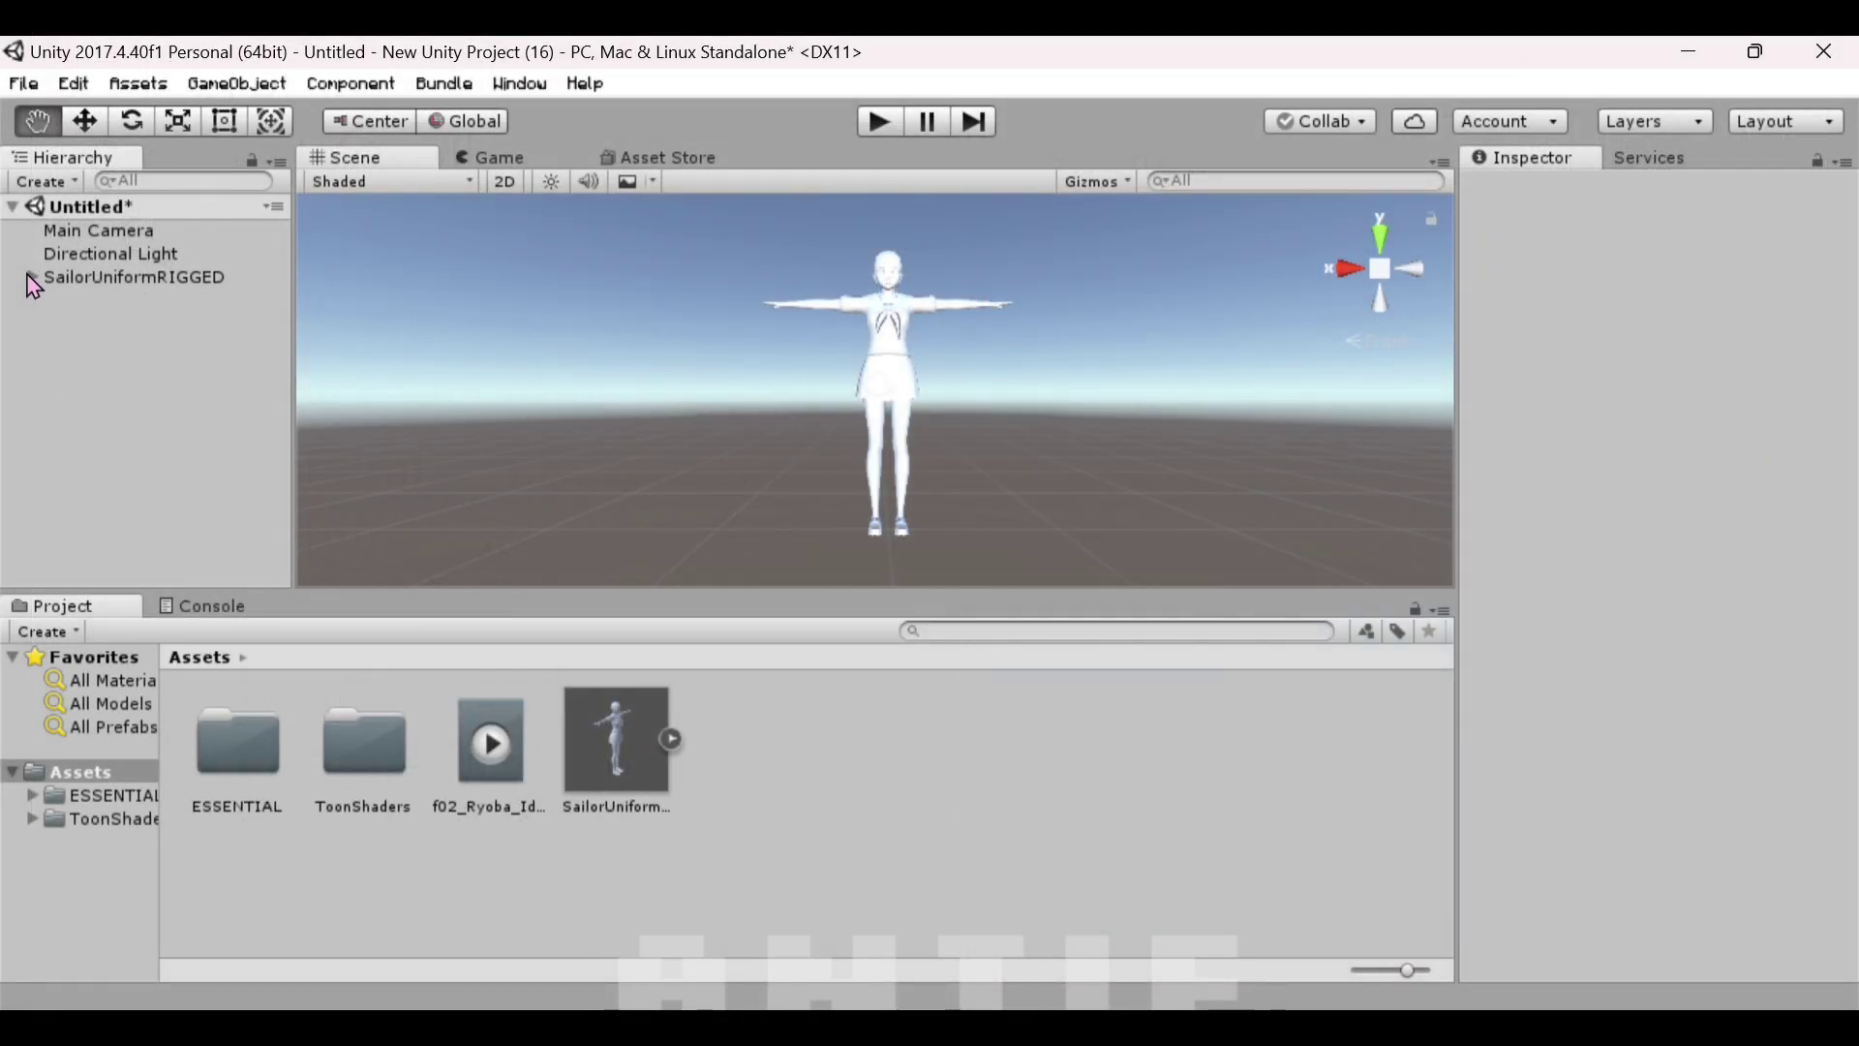
Play-test the character, then set the f02_Ryoba_Idle_full clip's Wrap Mode to Loop.
left_click(878, 134)
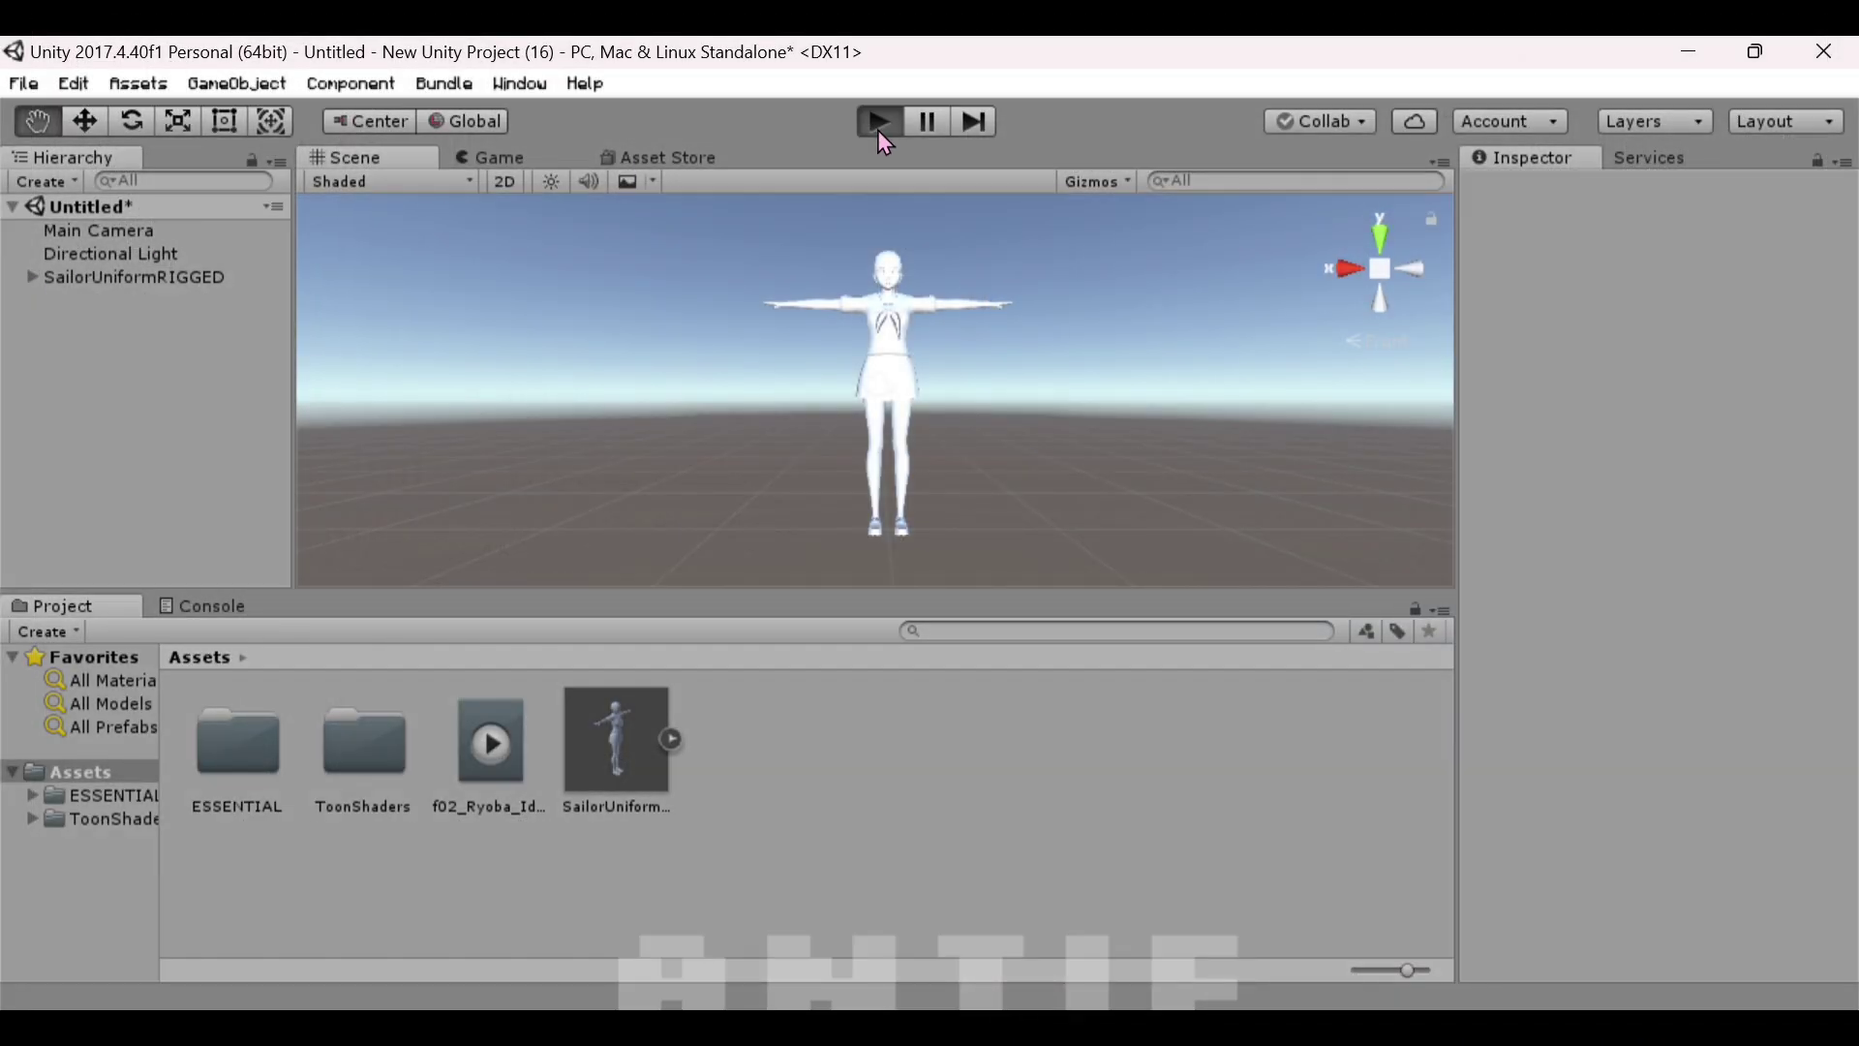
left_click(364, 161)
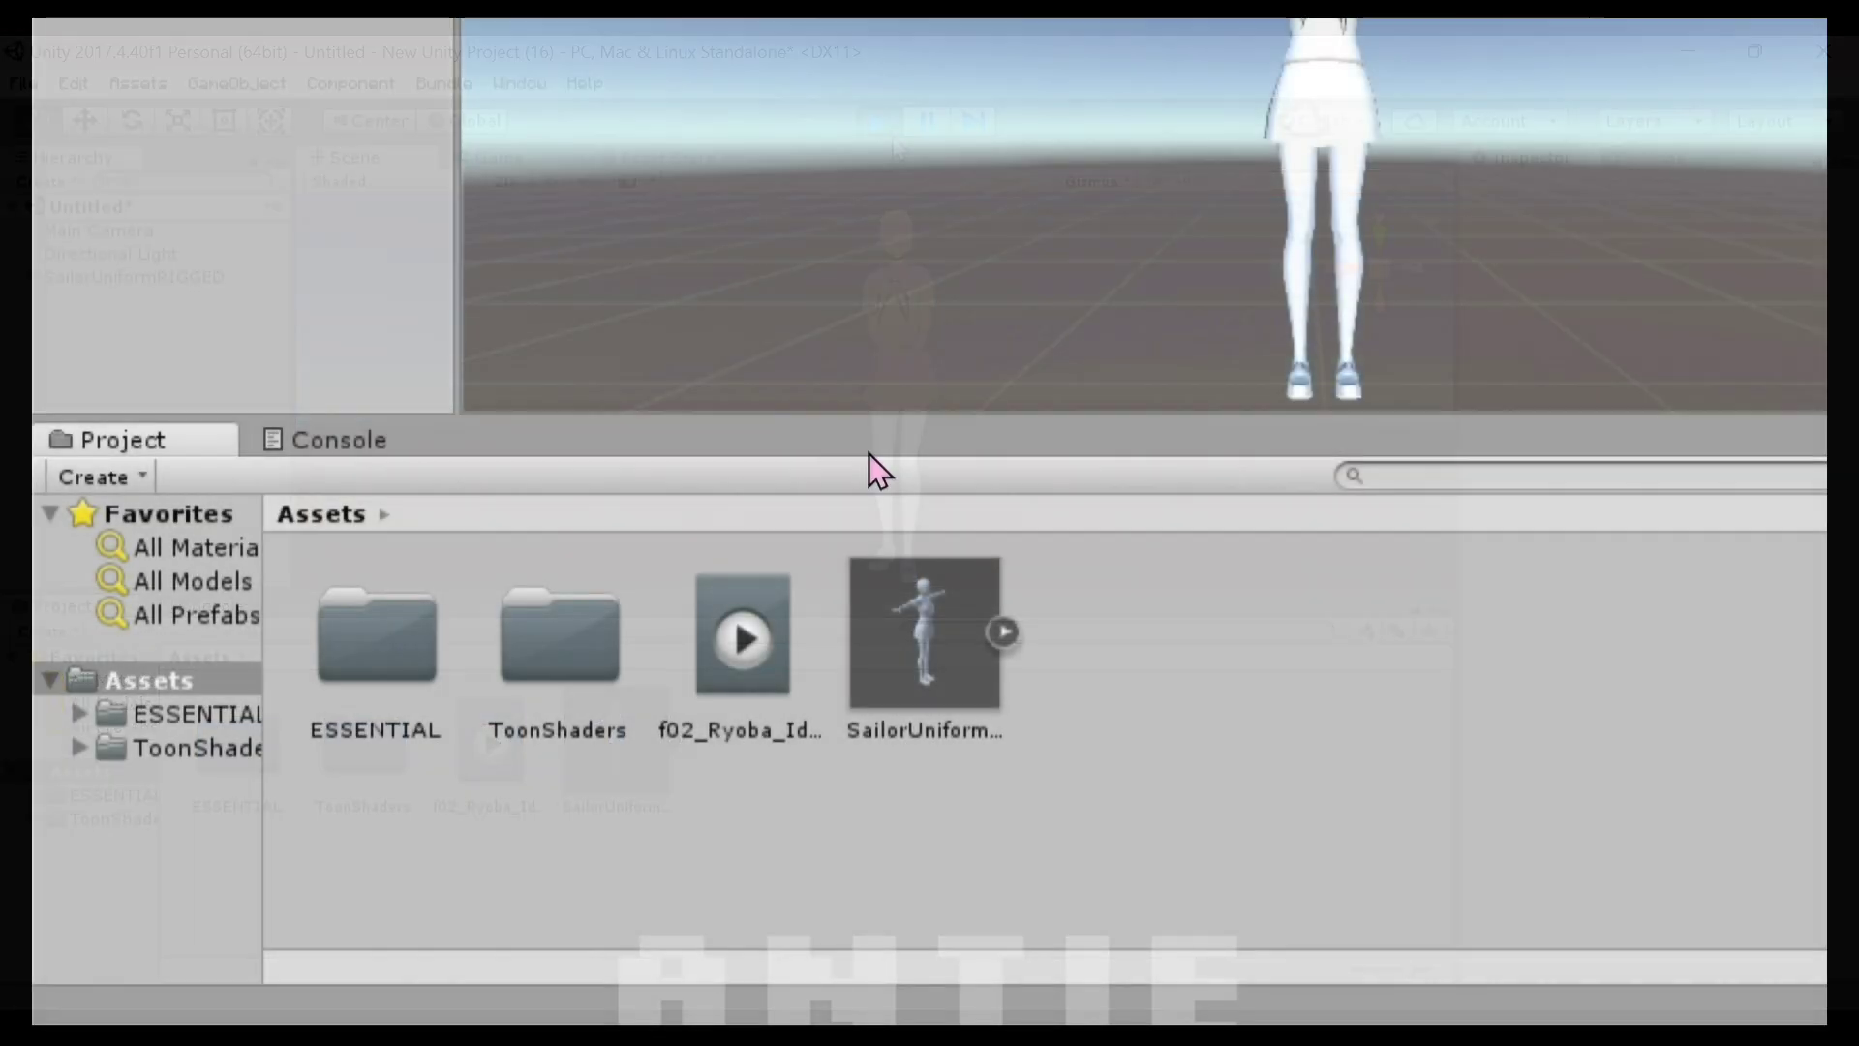
left_click(759, 643)
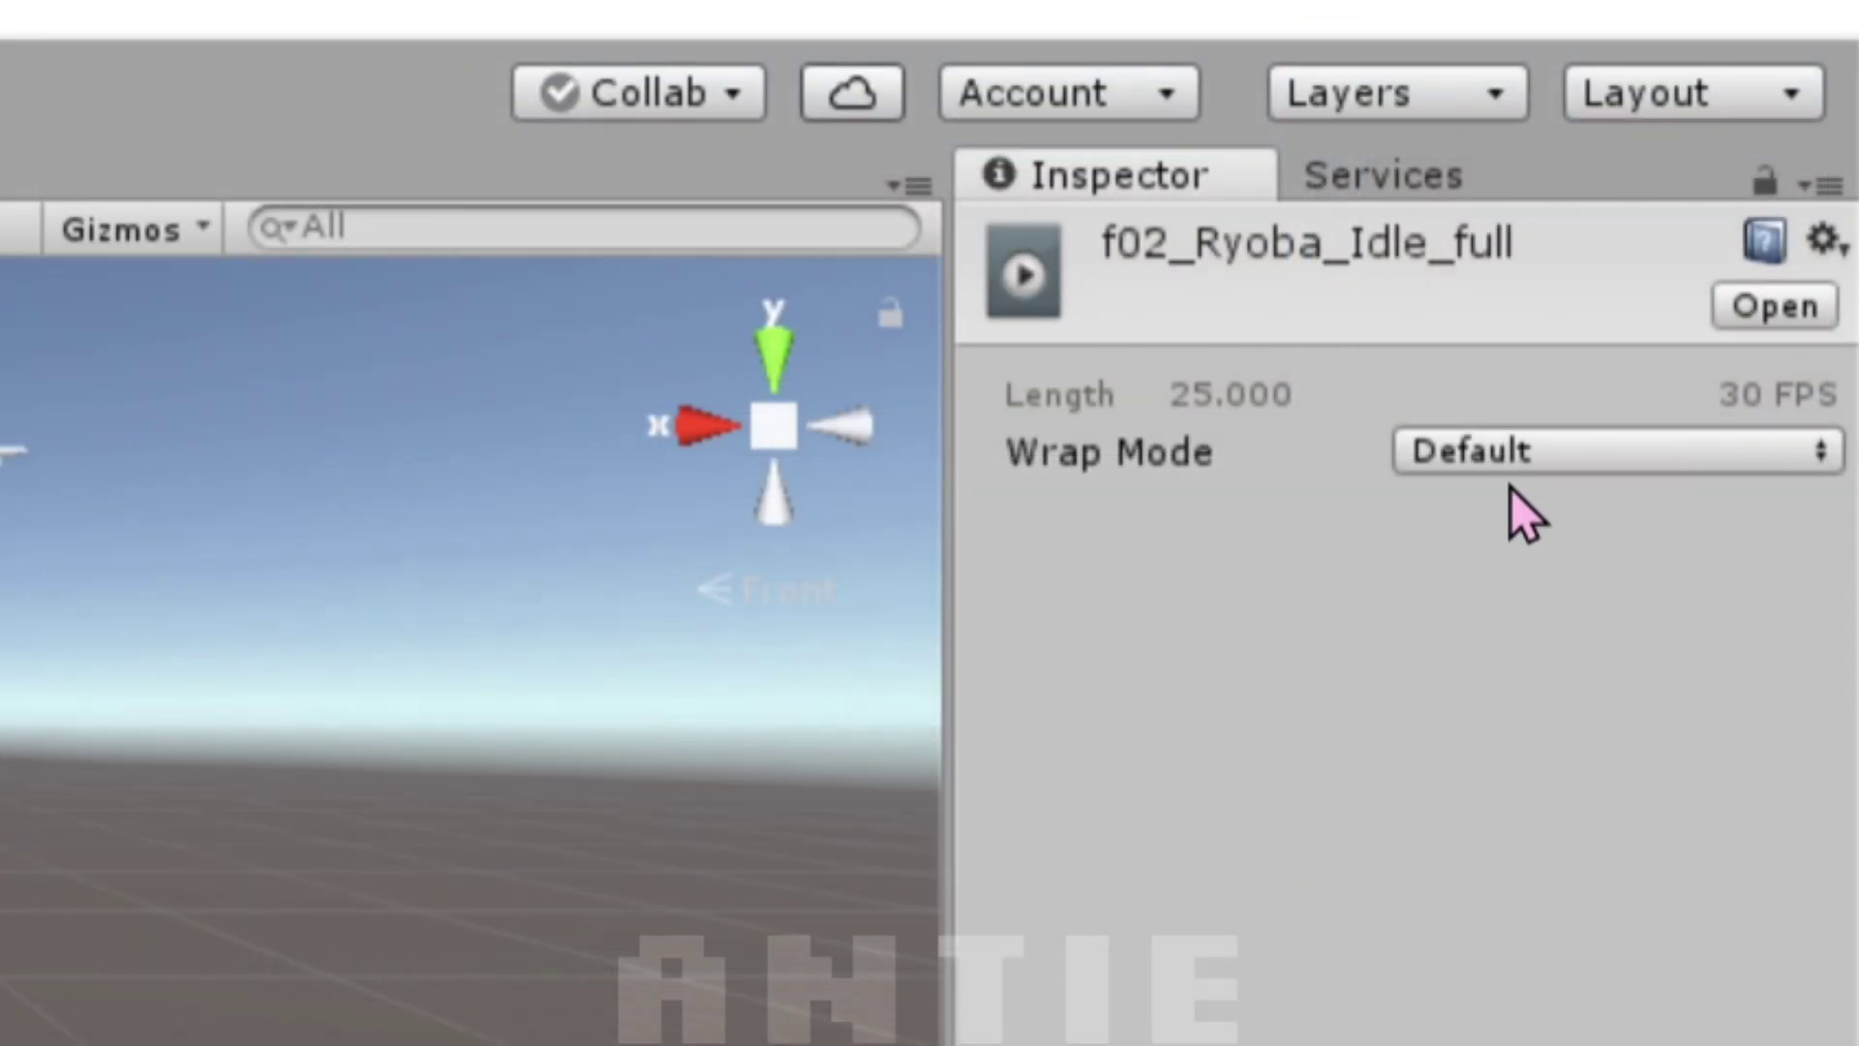
left_click(1547, 453)
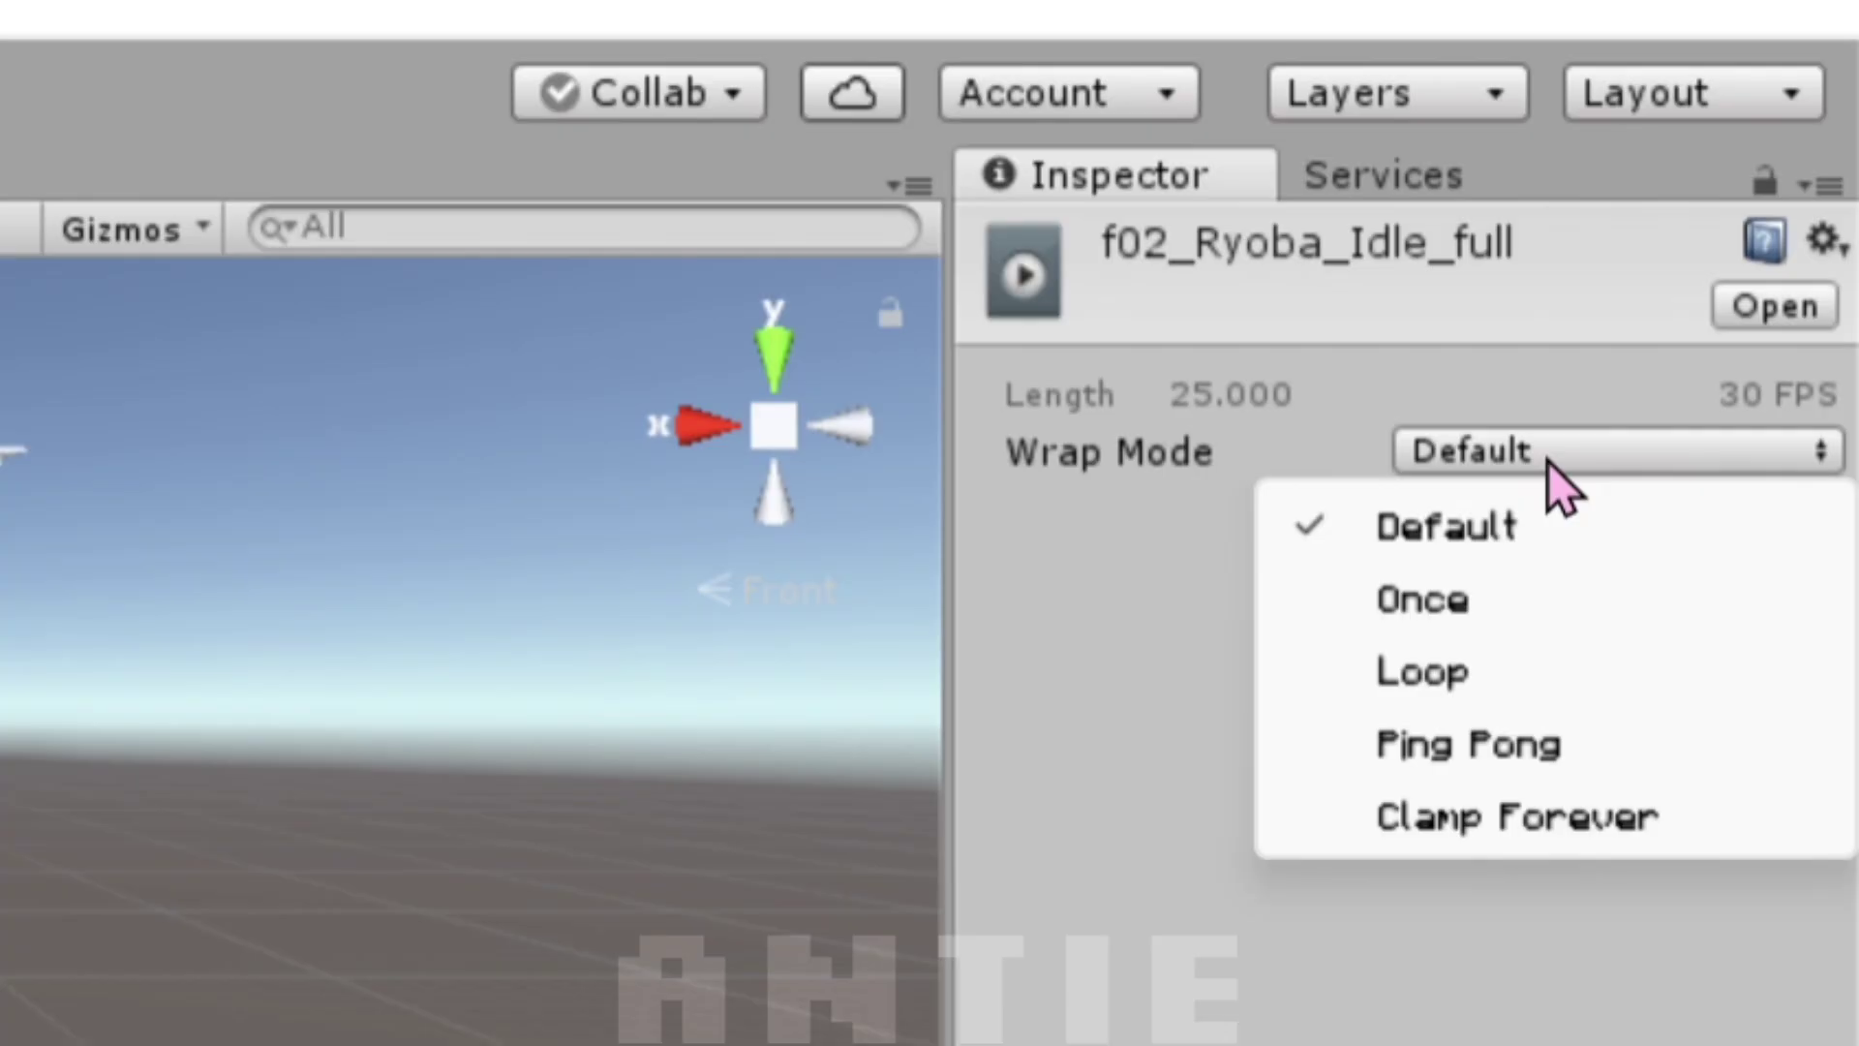
left_click(1442, 683)
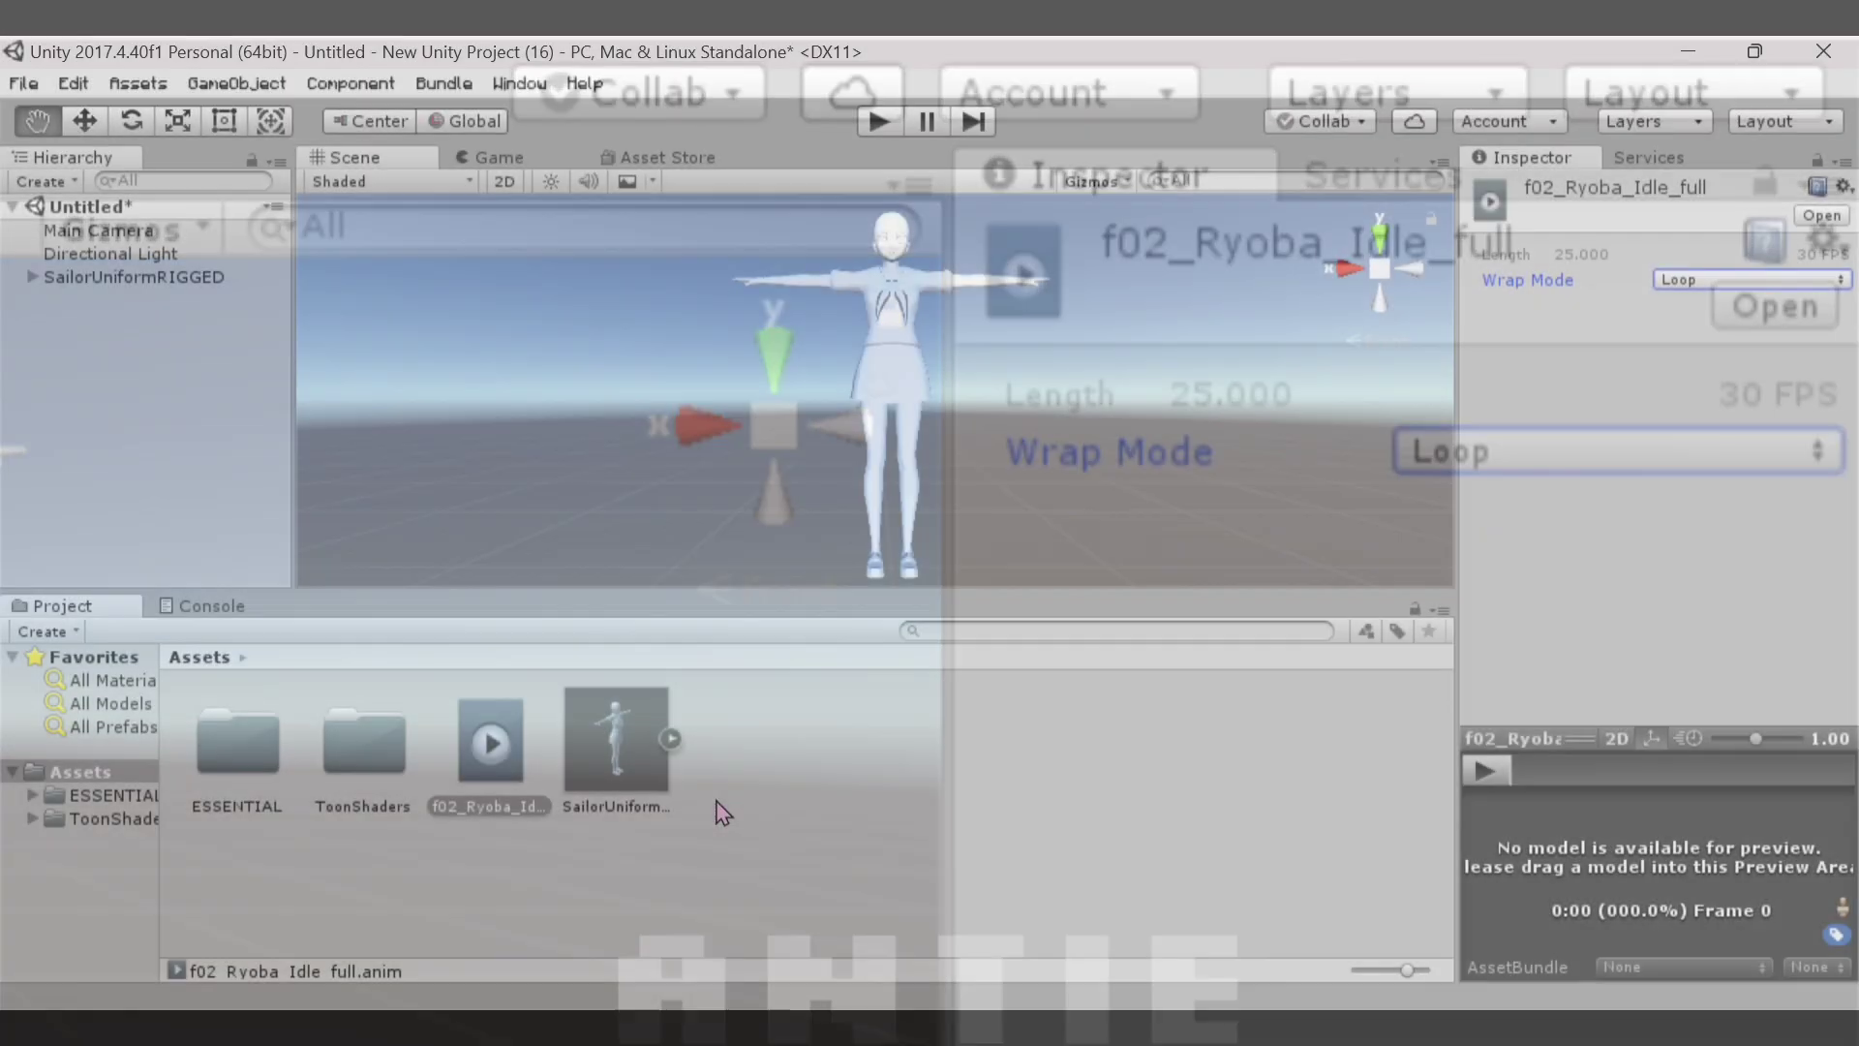
left_click(728, 802)
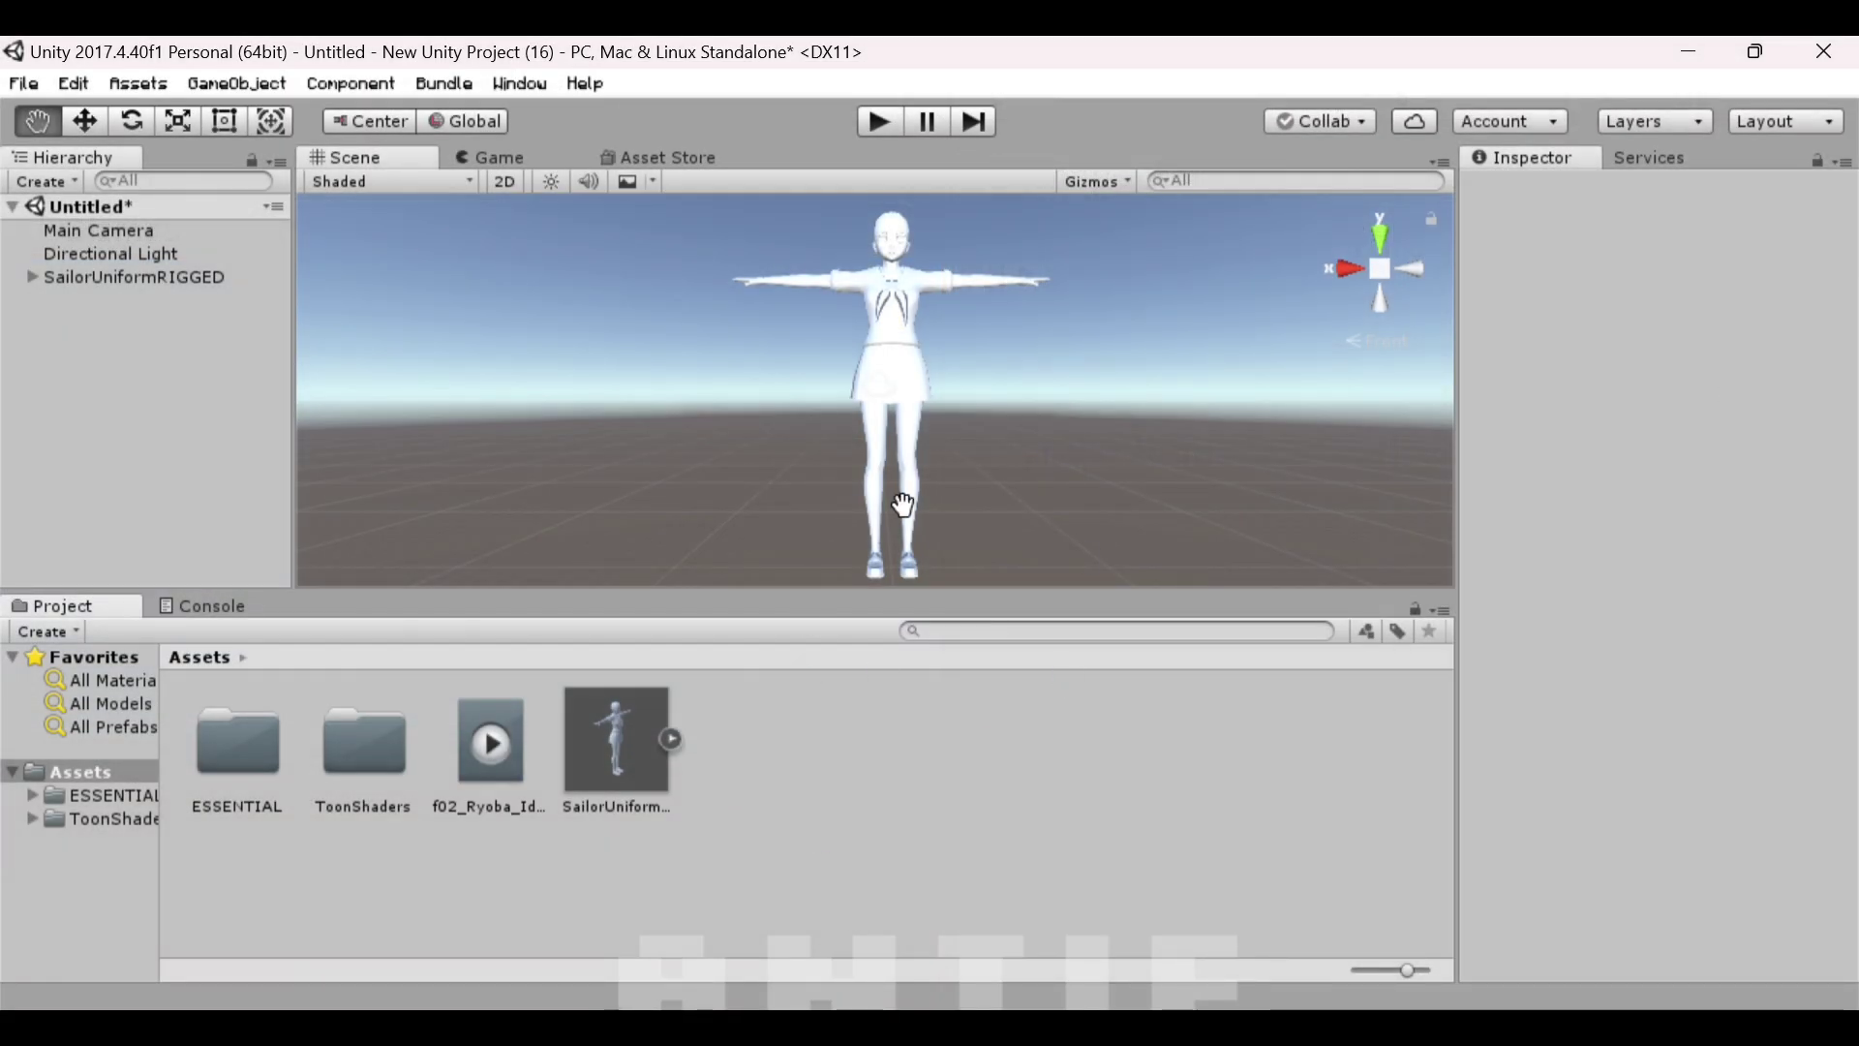
Import the YouHairstyle.png and FemaleLongIndoors.png textures into Assets.
right_click(845, 810)
left_click(963, 391)
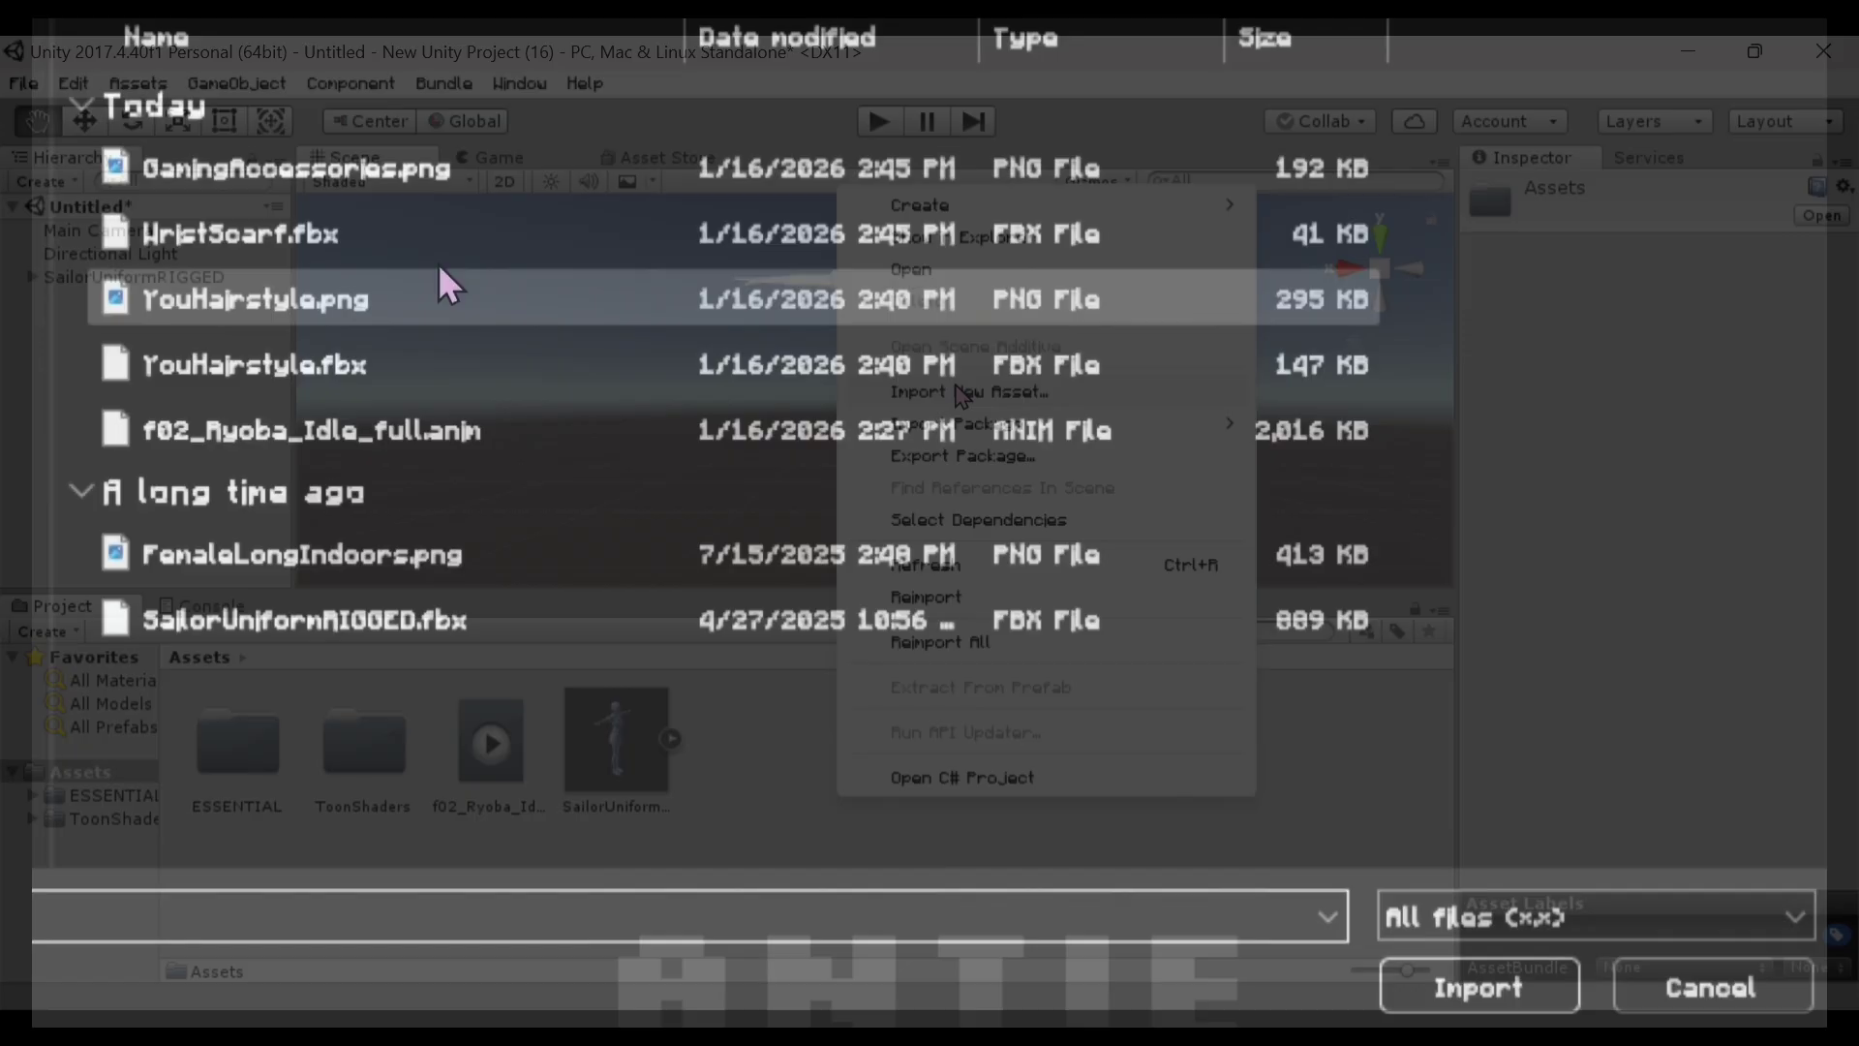
left_click(291, 300)
left_click(397, 566, "ctrl")
key("Return")
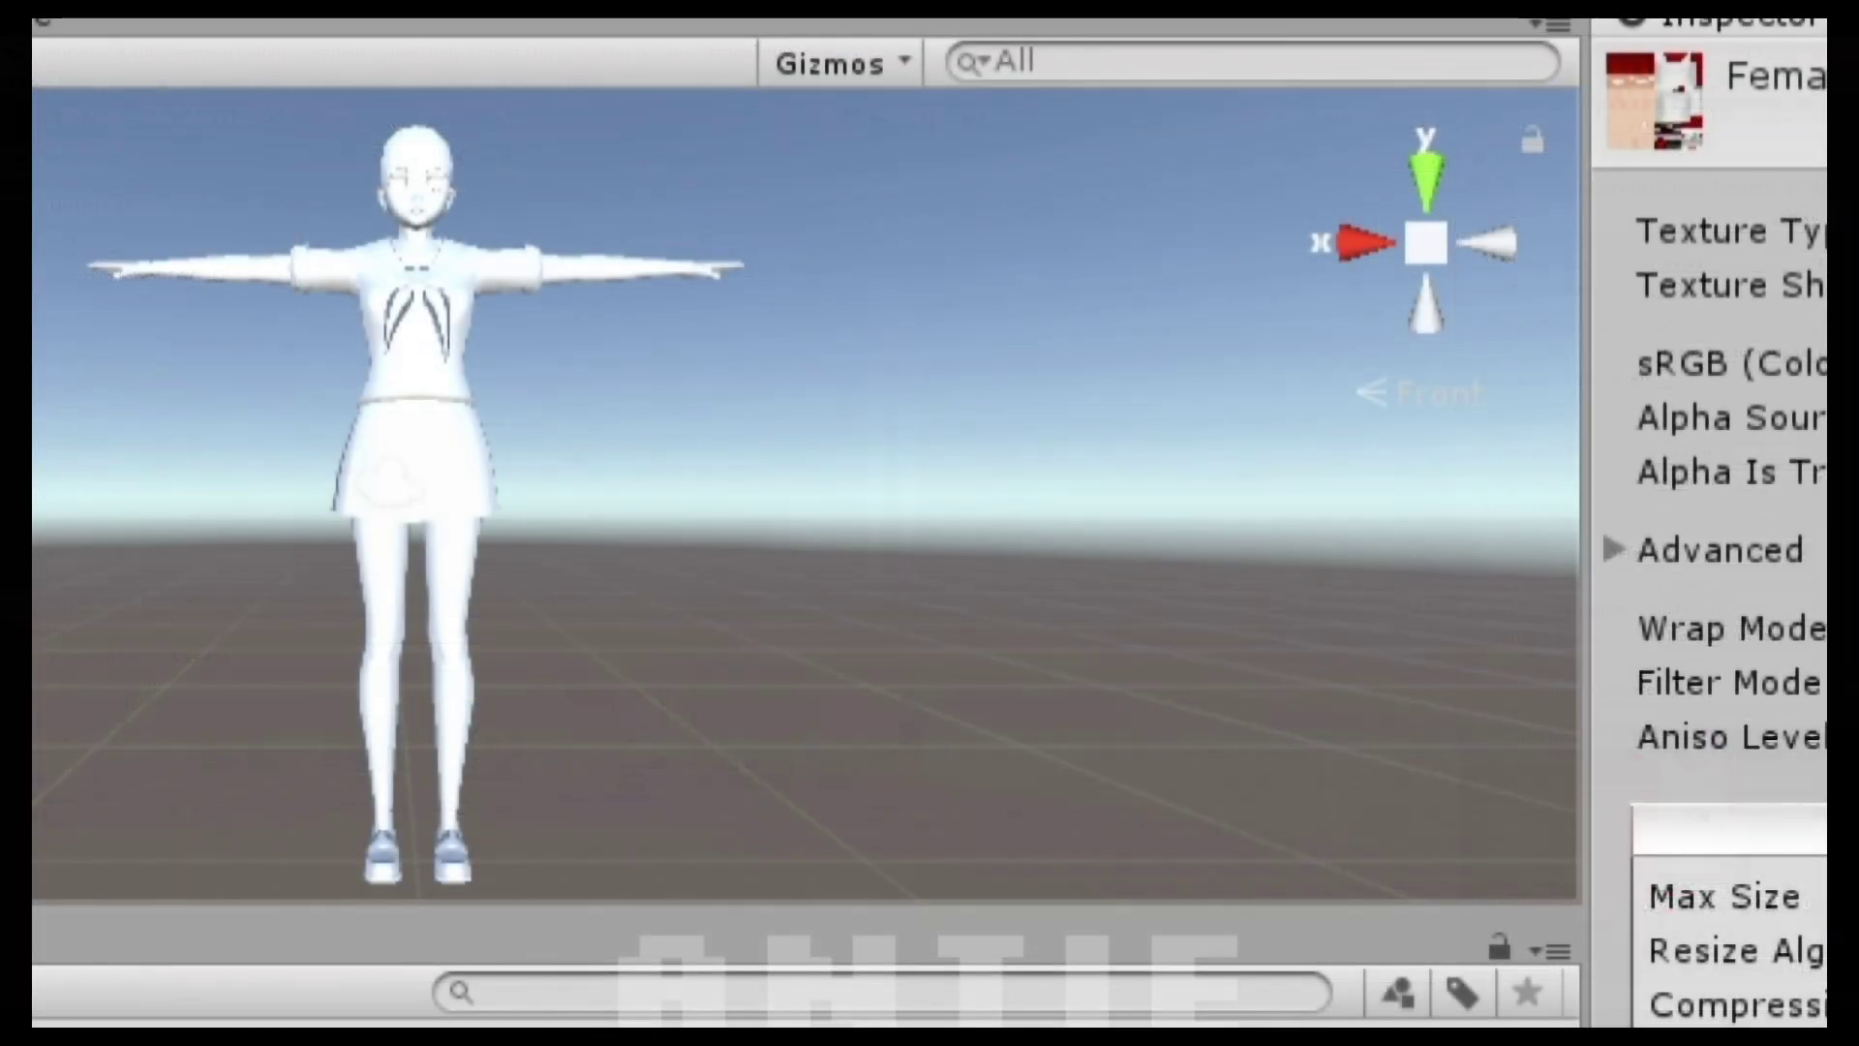
Create a Toon/Lighted Outline material using FemaleLongIndoors and apply it to the character's body.
right_click(1136, 819)
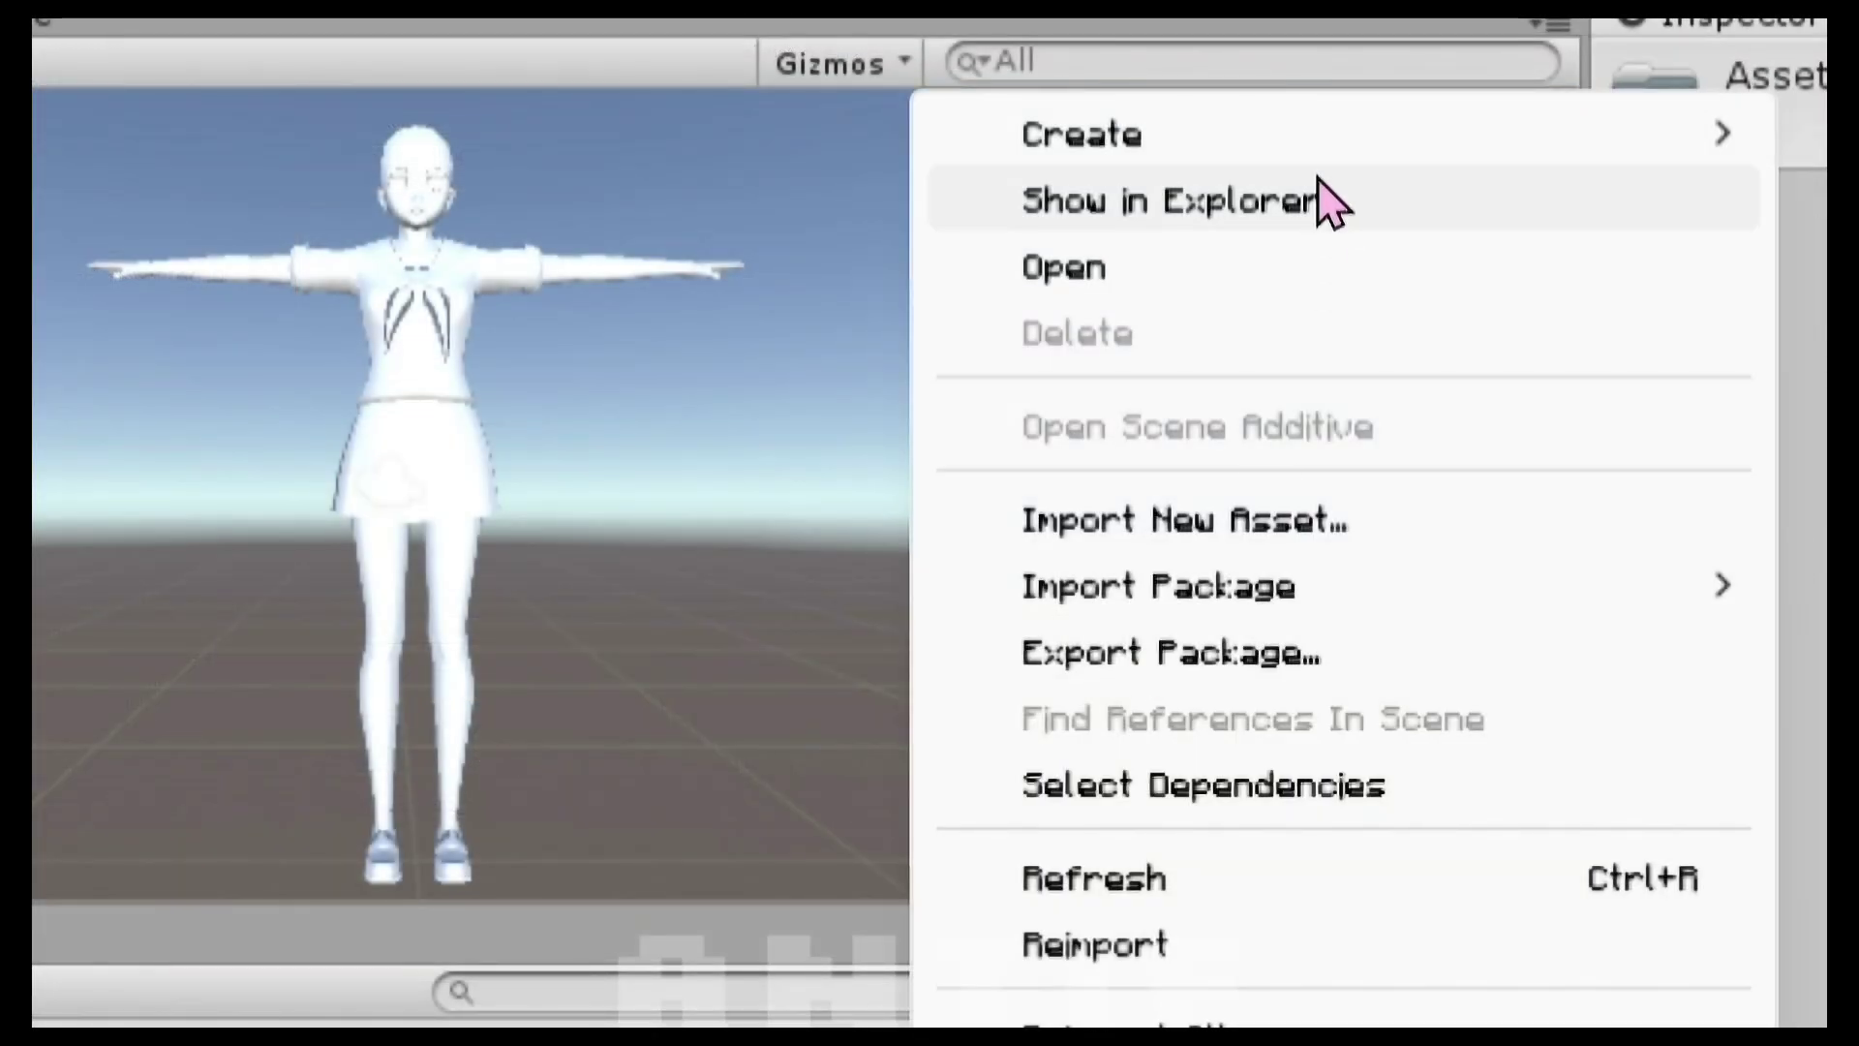
mouse_move(1333, 238)
left_click(460, 635)
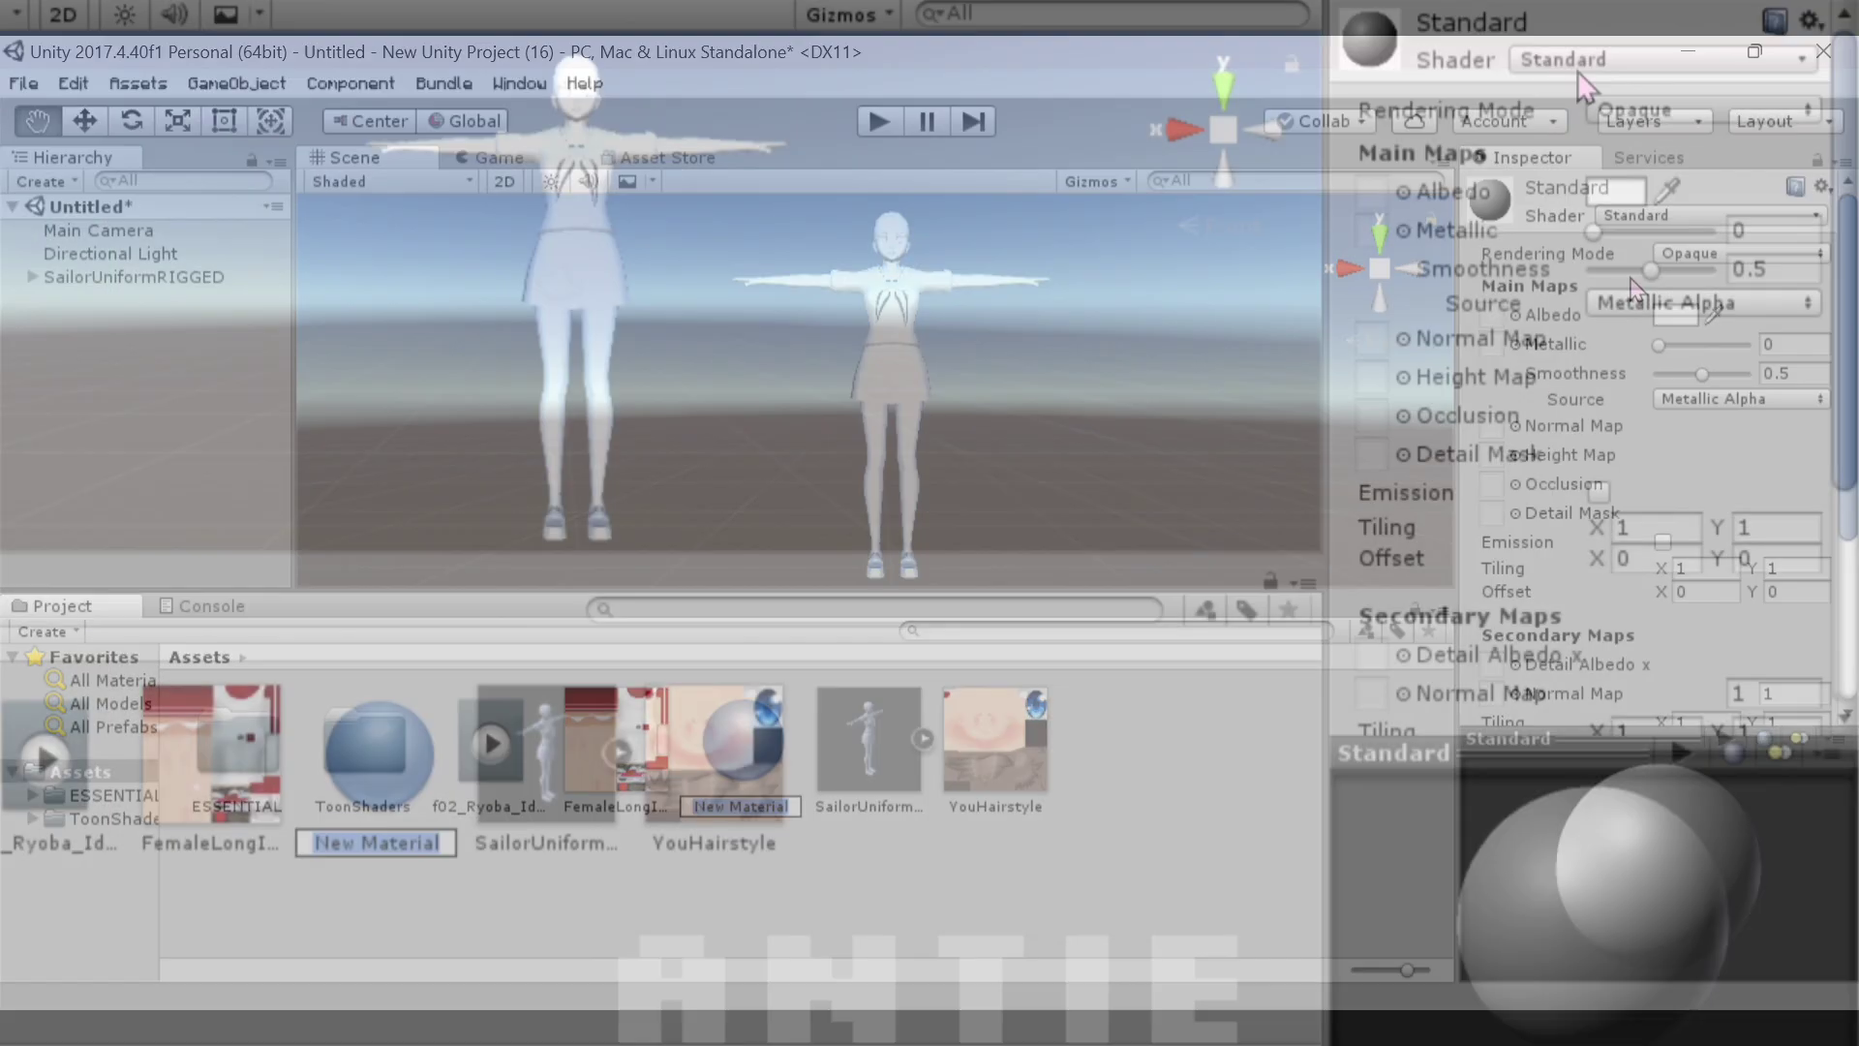
left_click(1646, 215)
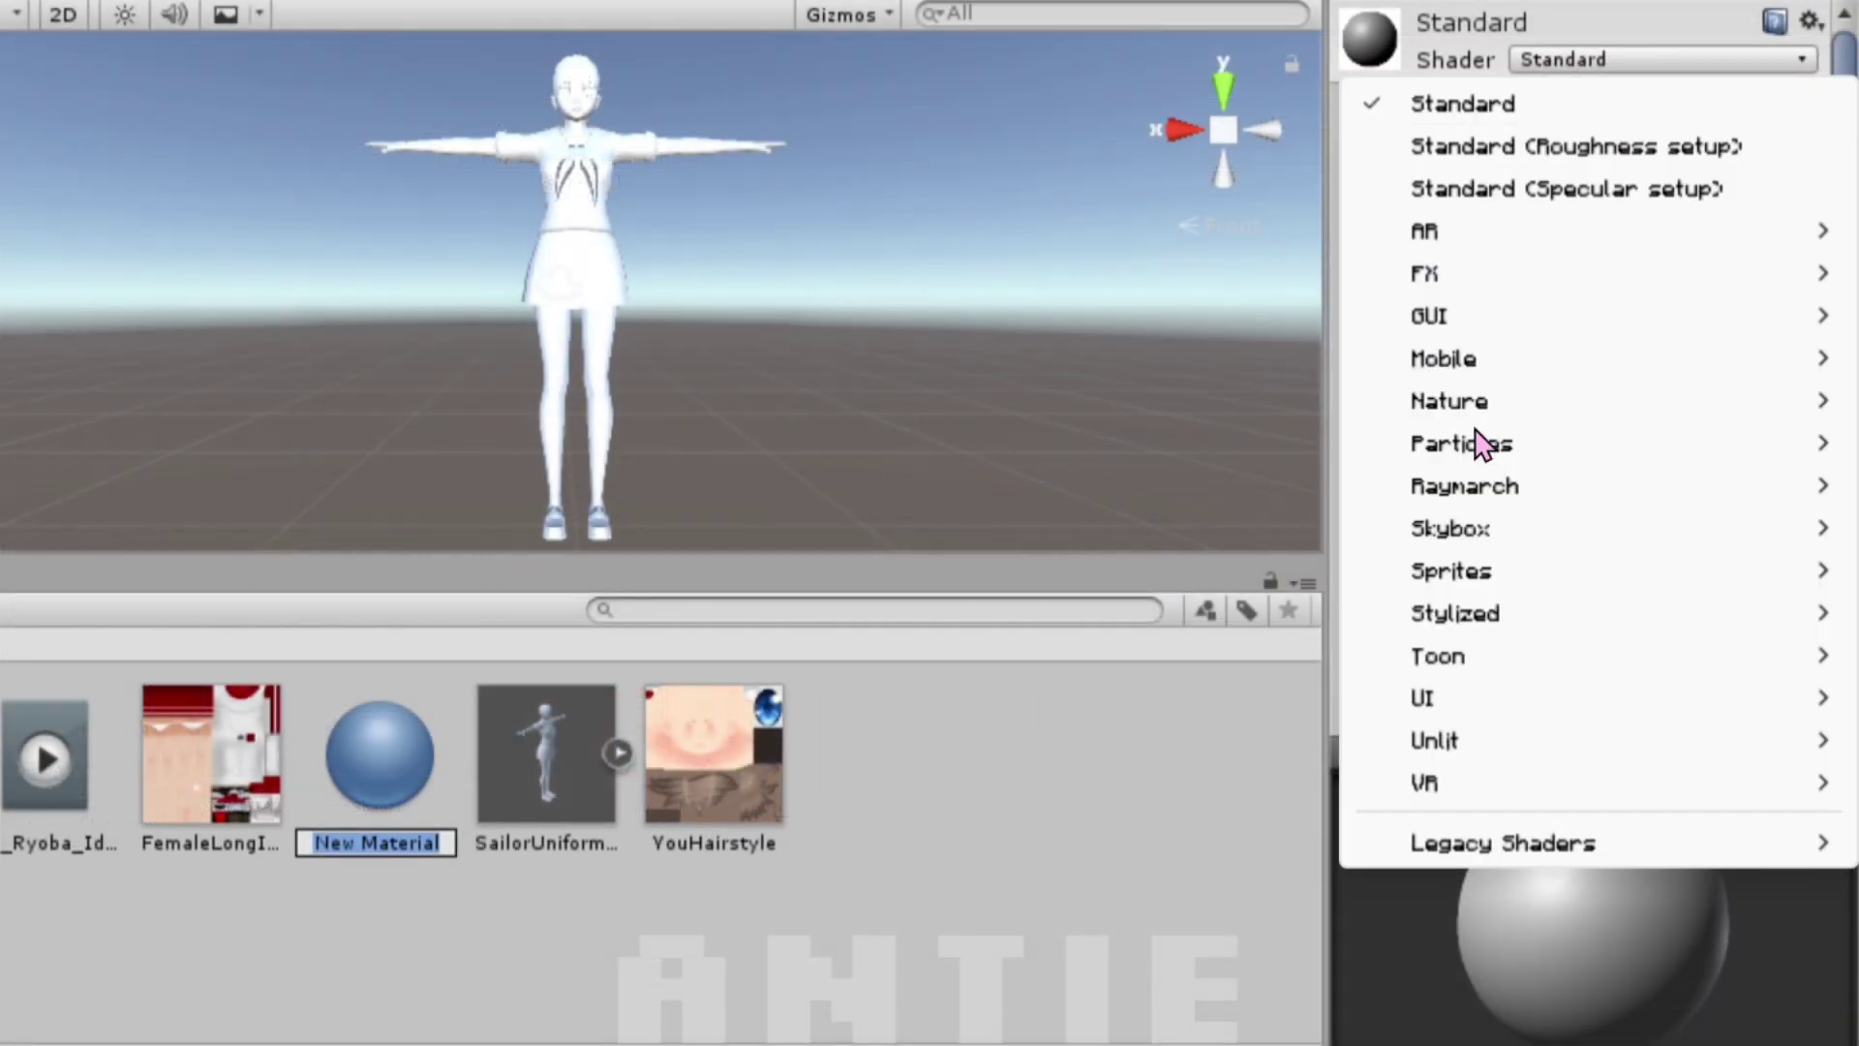
mouse_move(1431, 665)
left_click(822, 780)
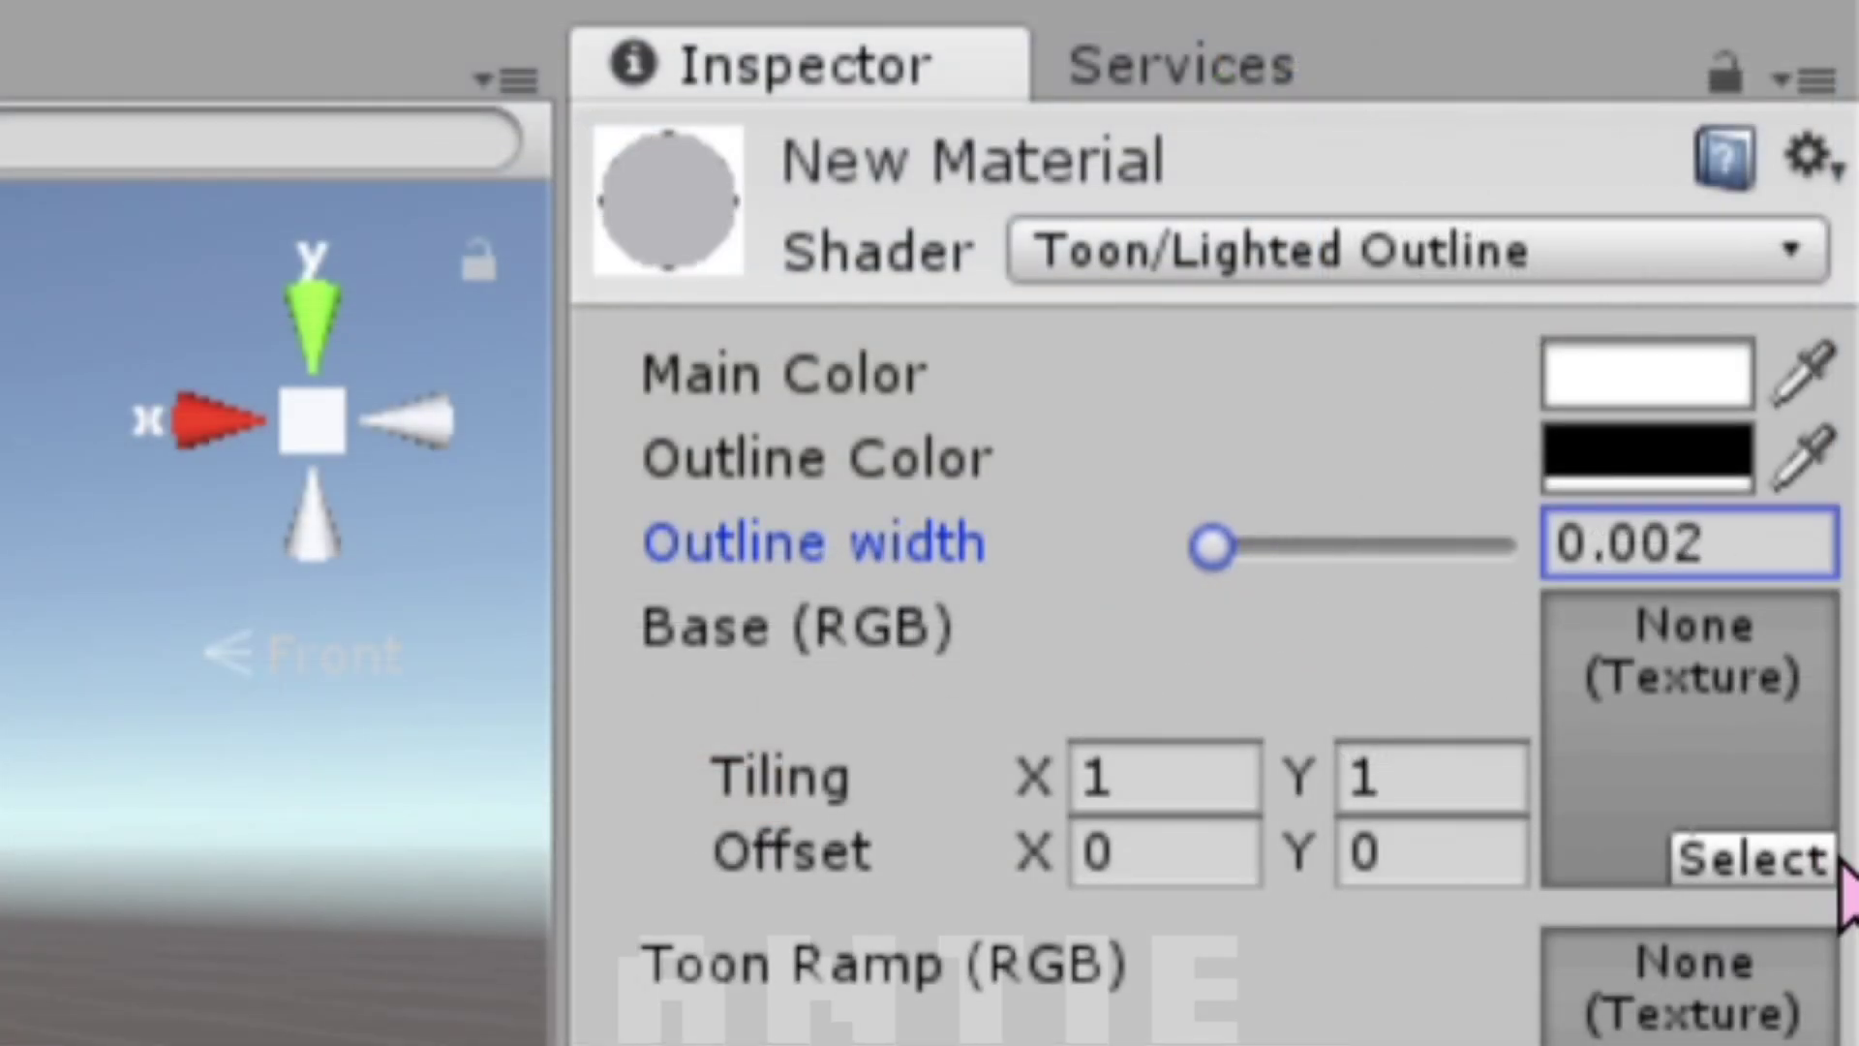
left_click(1778, 857)
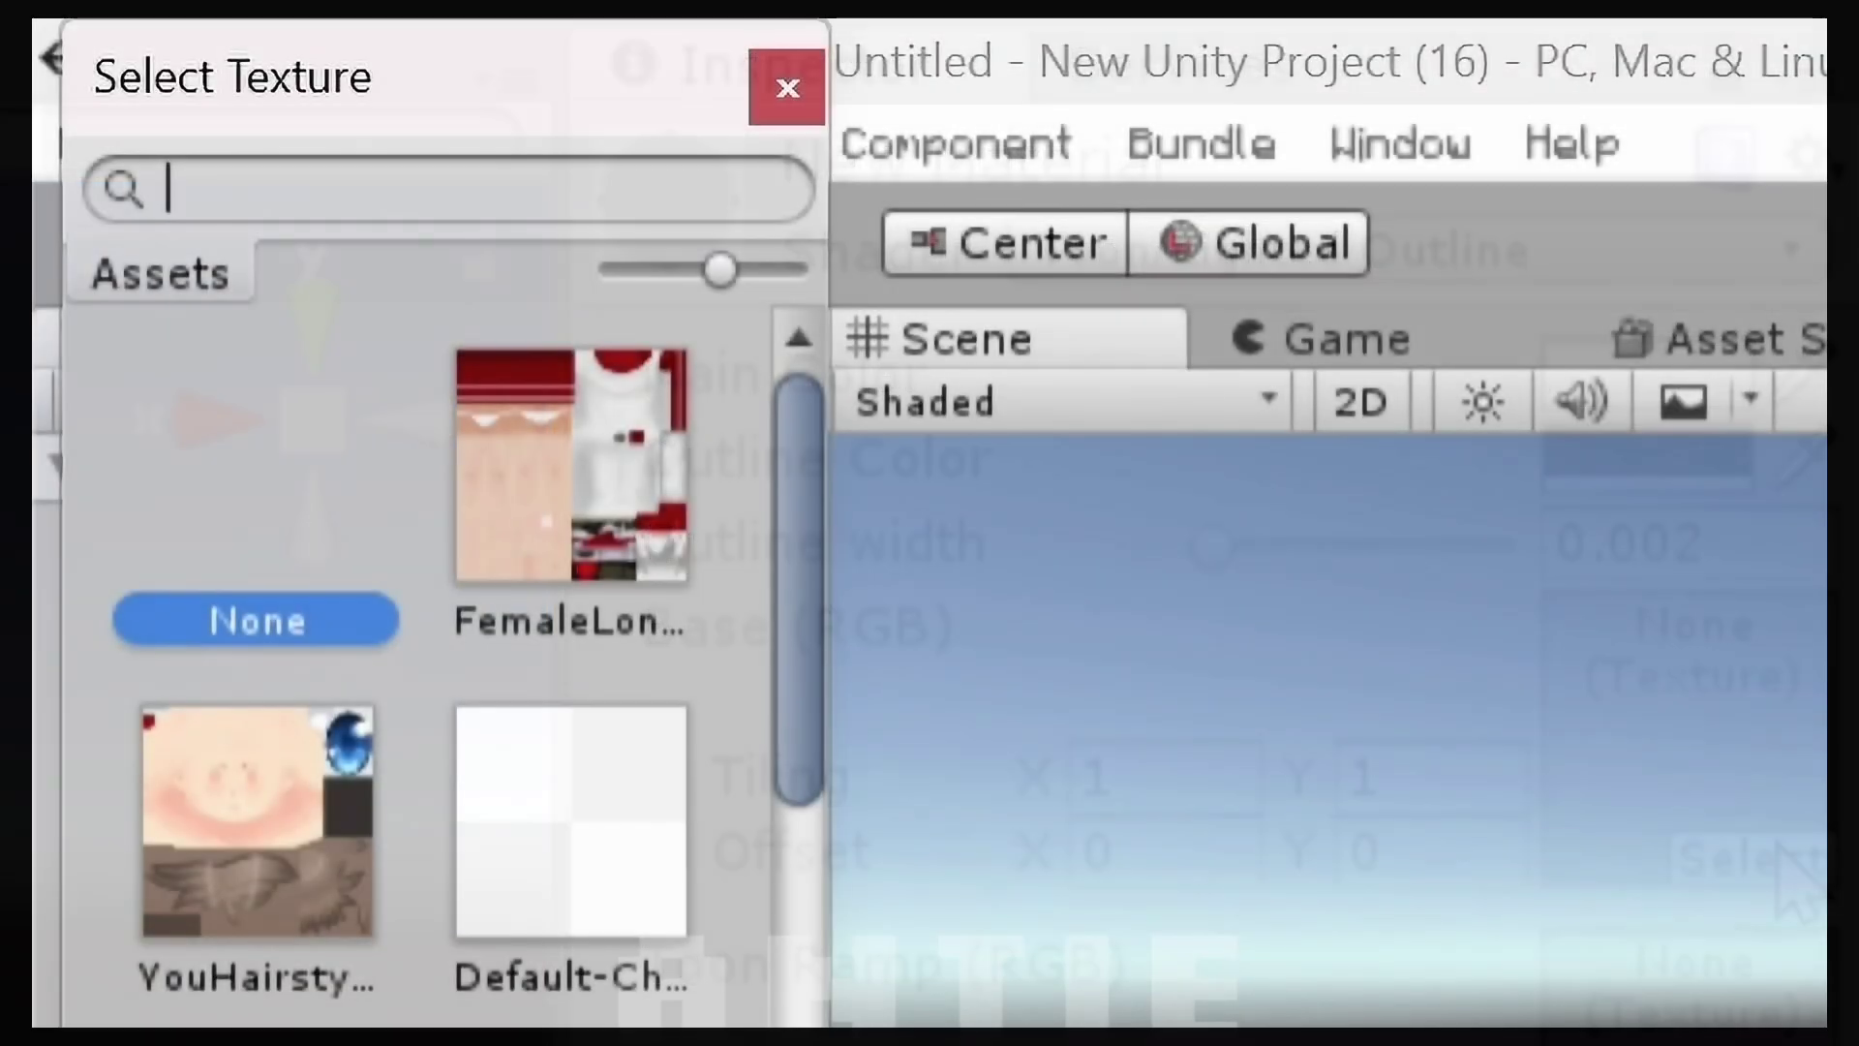
left_click(610, 531)
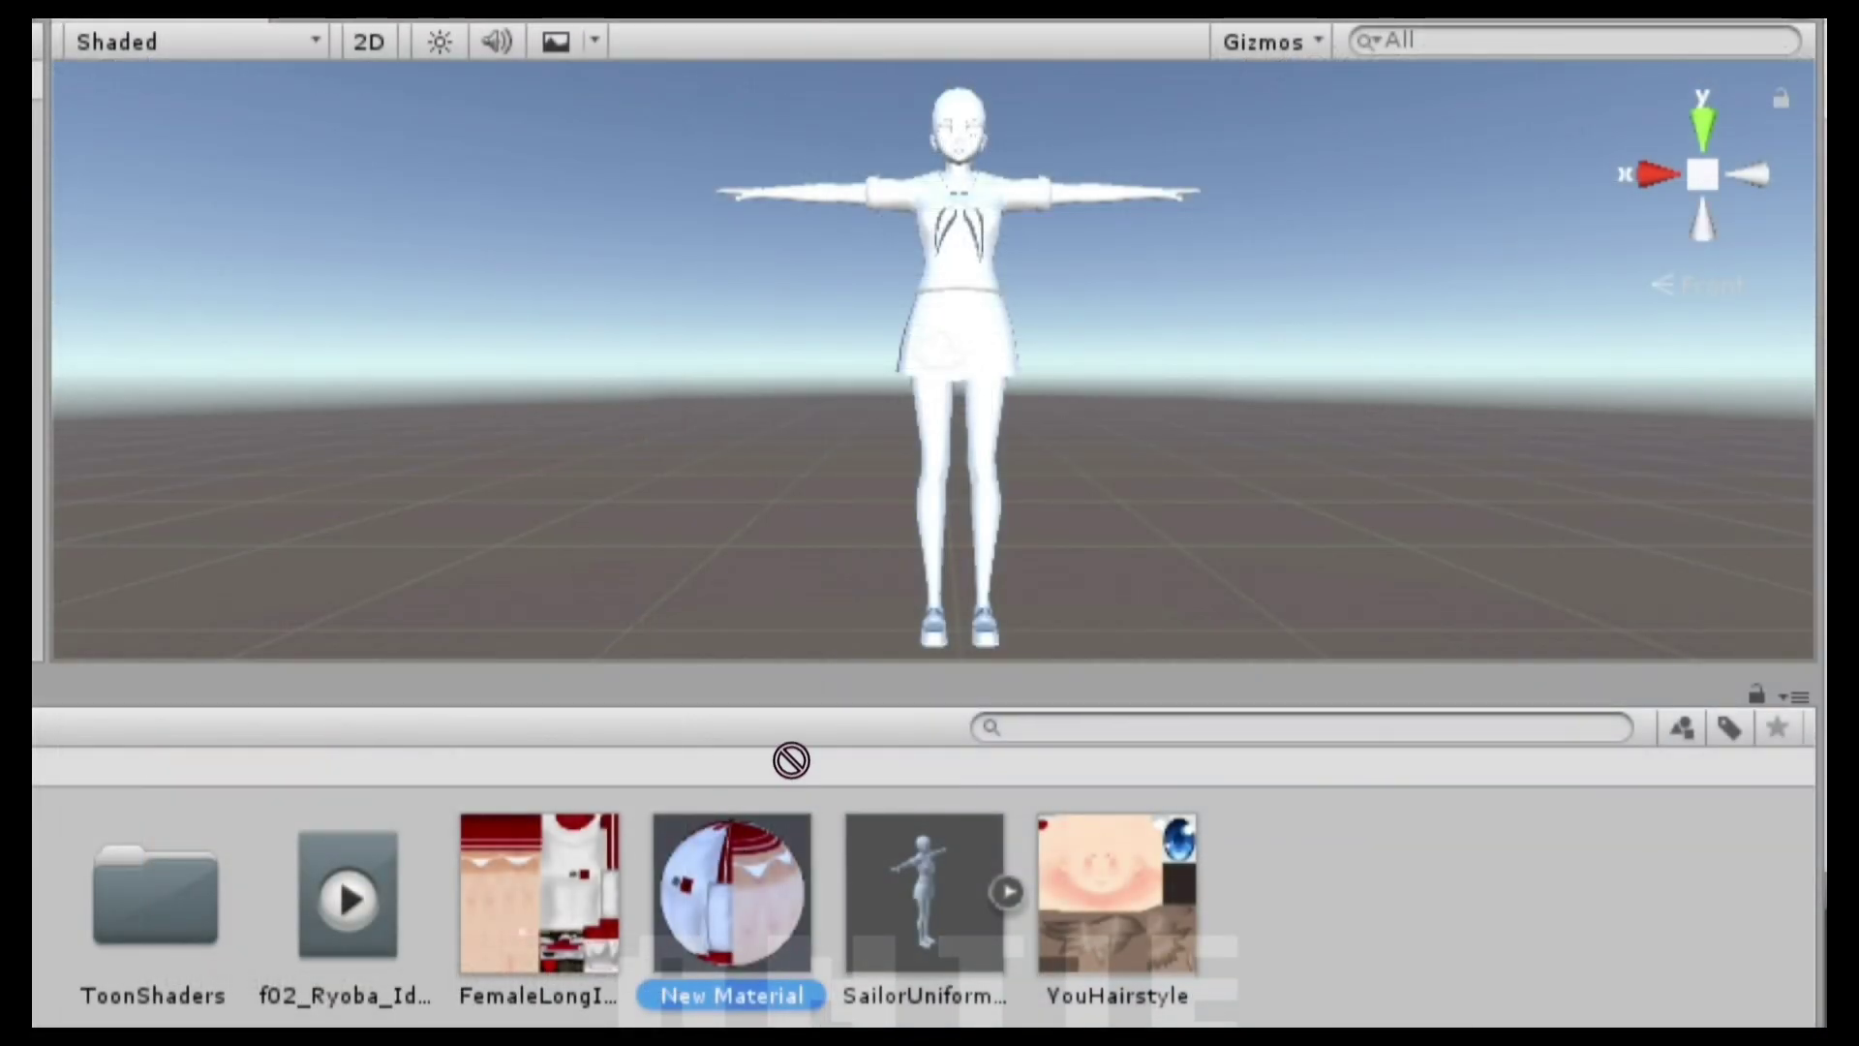
left_click_drag(791, 760, 991, 400)
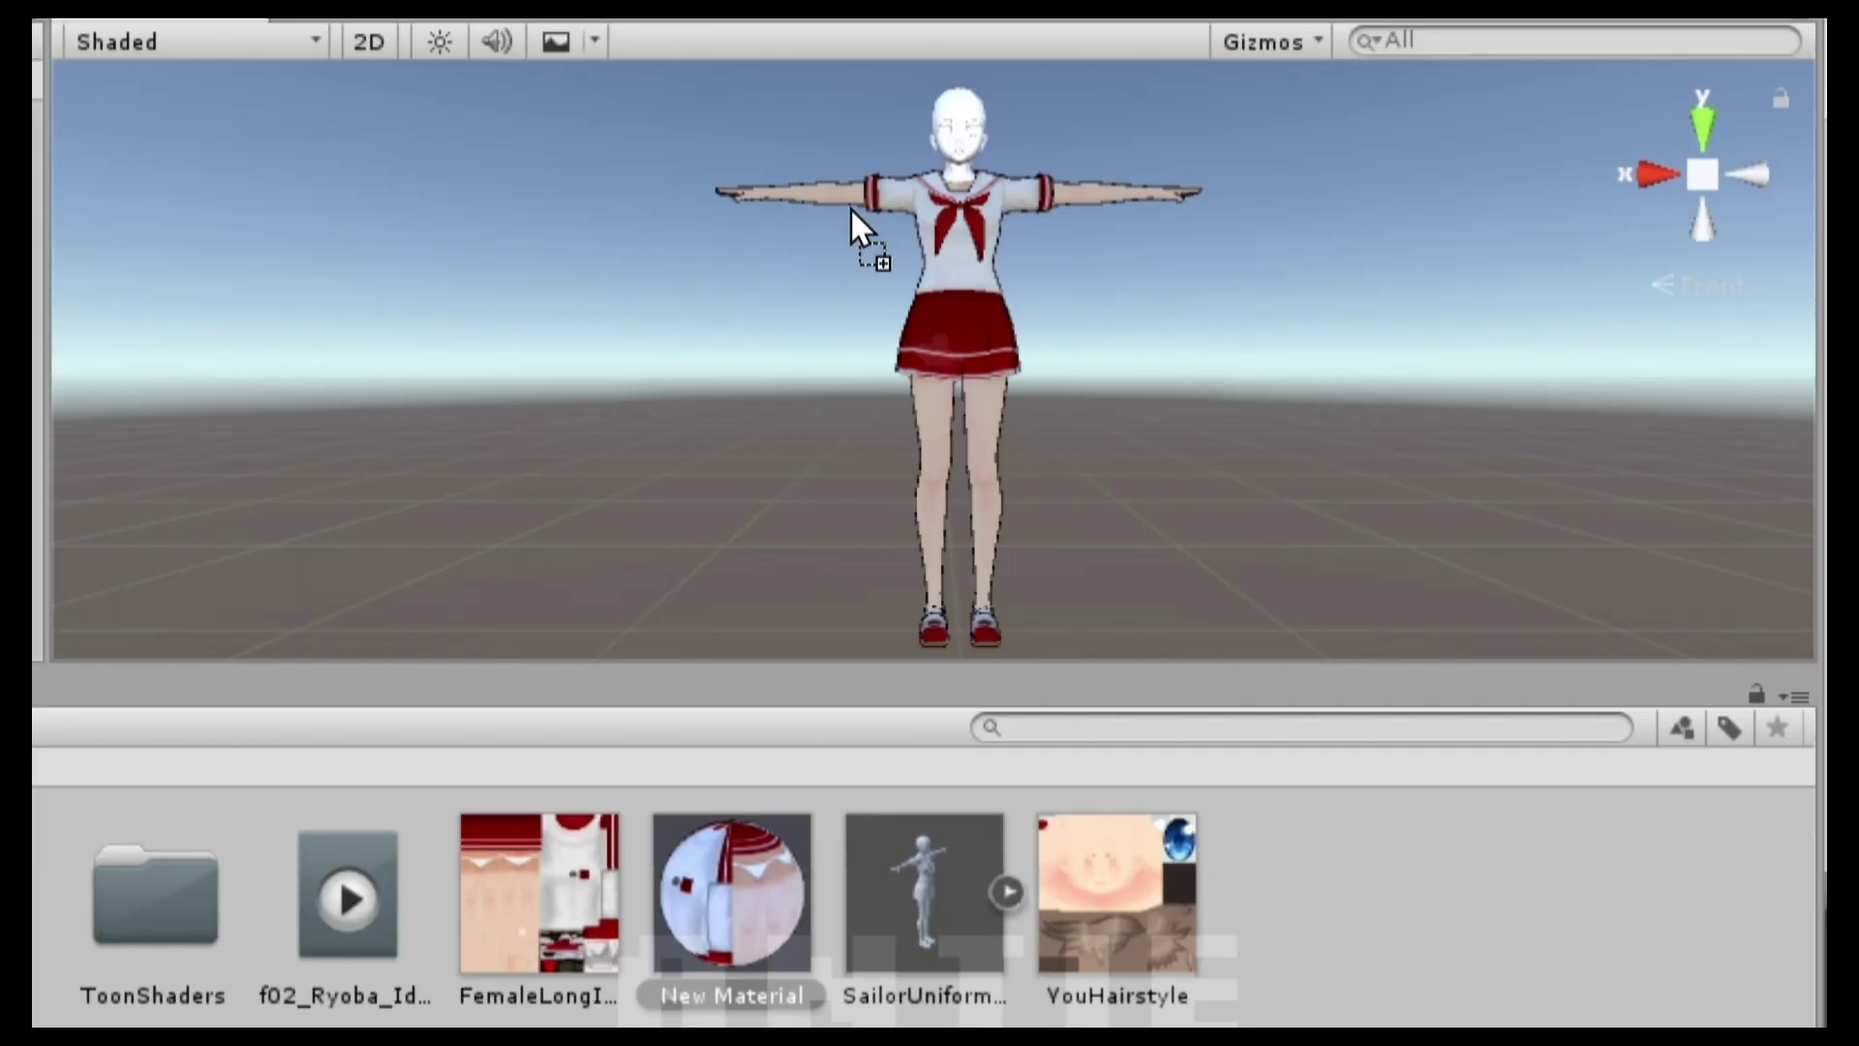
left_click_drag(851, 207, 850, 207)
Create New Material 1 with the Toon/Lighted Outline shader.
right_click(1200, 677)
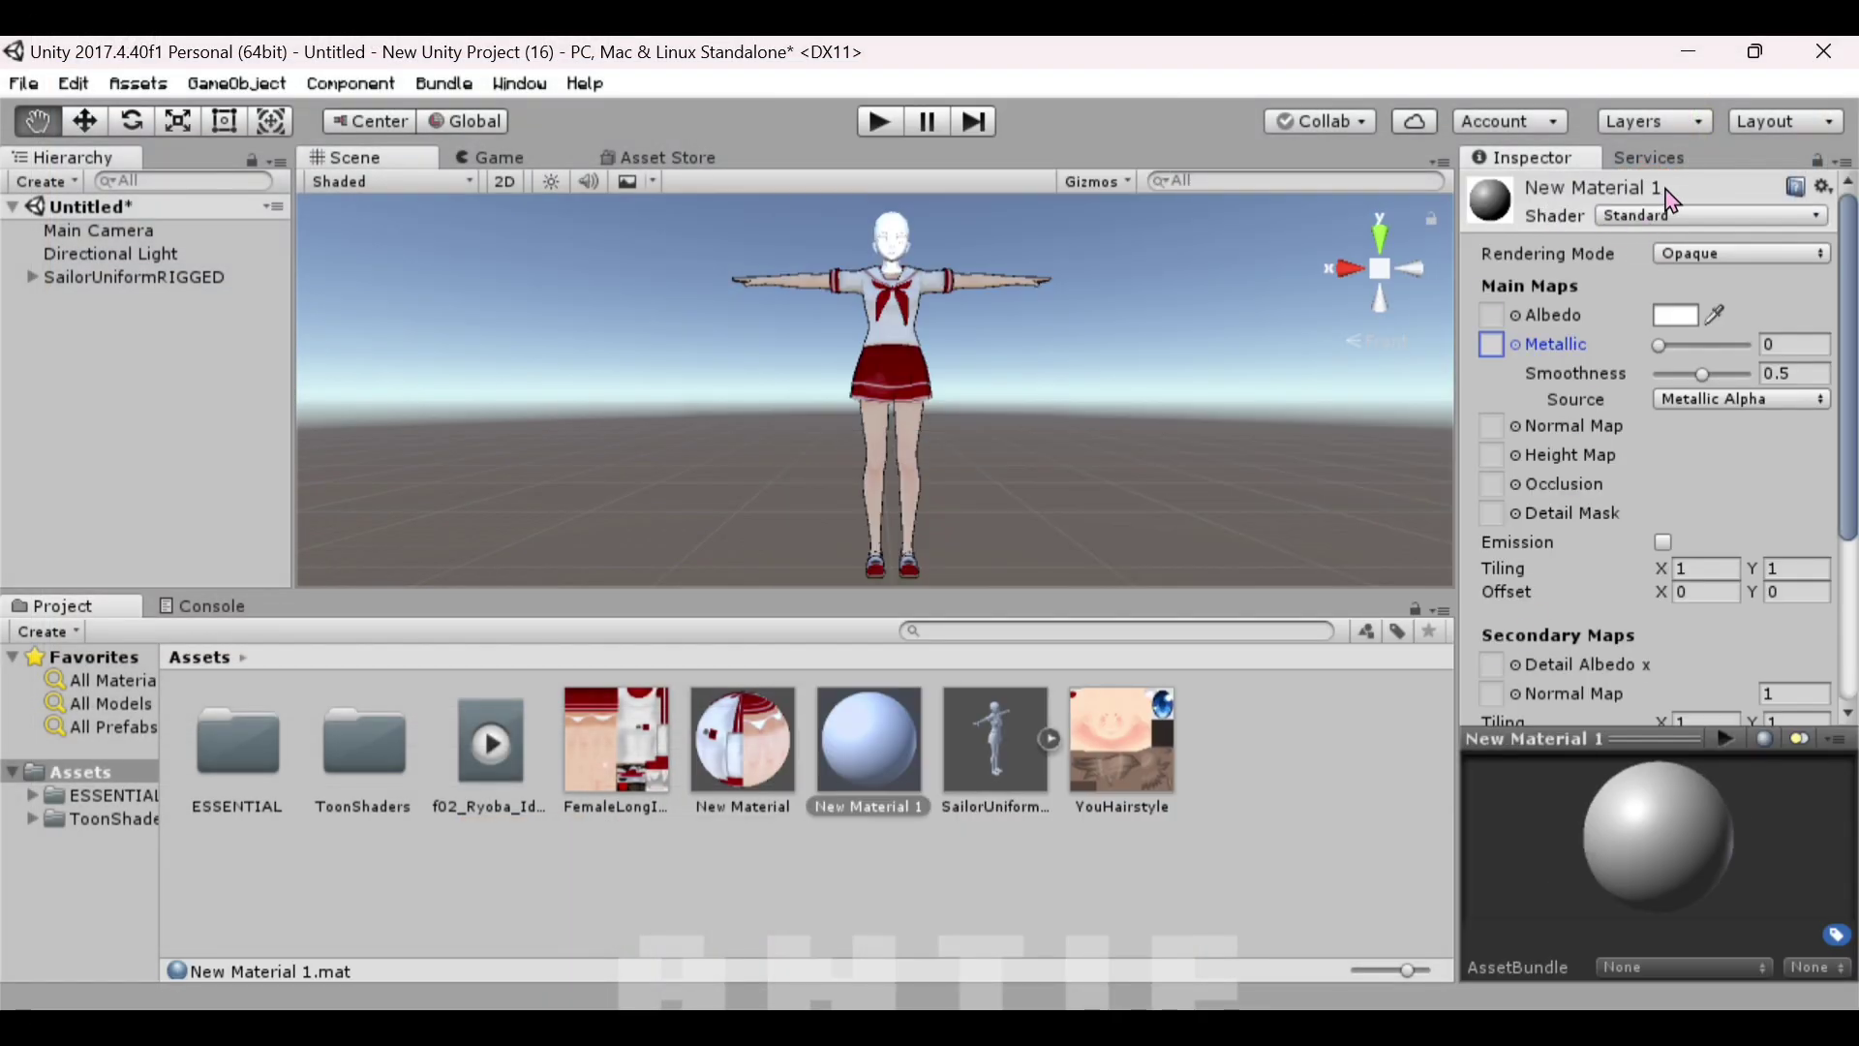
left_click(1675, 215)
left_click(929, 760)
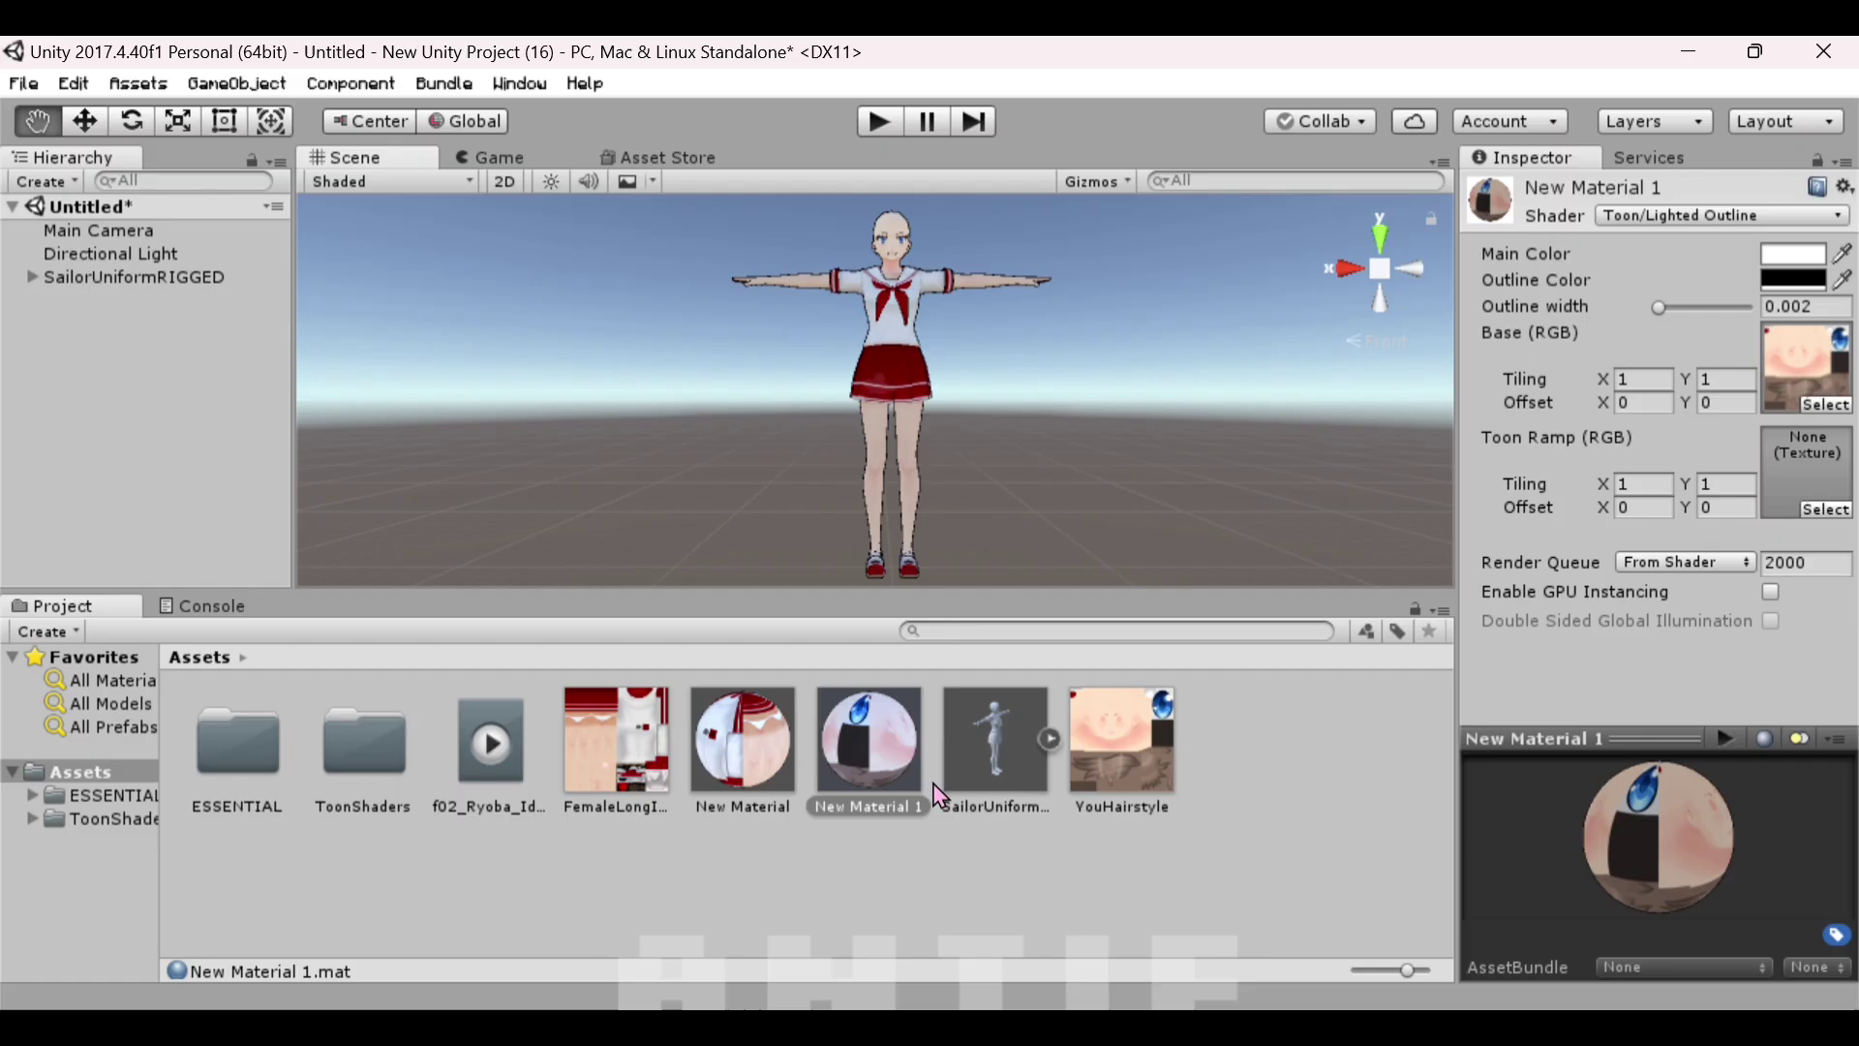
Import GamingAccessories.png, WristScarf.fbx and YouHairstyle.fbx into Assets.
right_click(950, 868)
left_click(1141, 471)
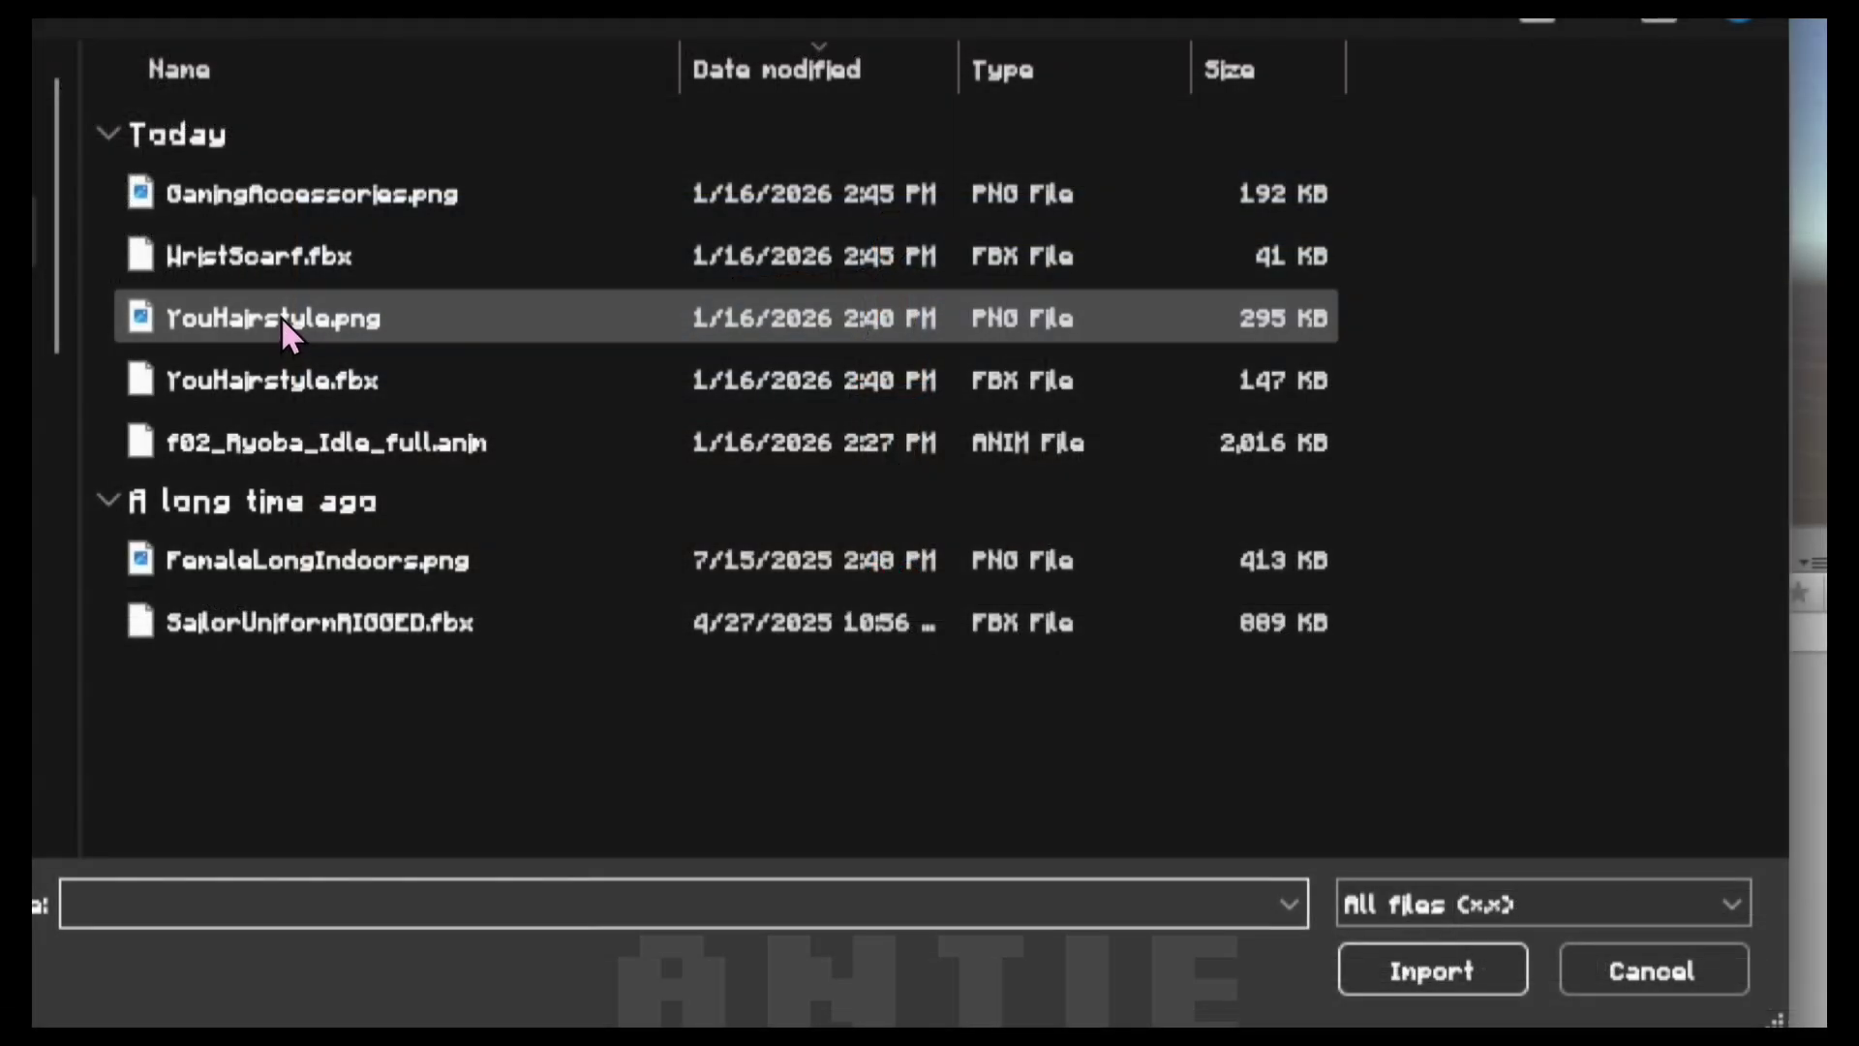
left_click(276, 194)
left_click(281, 317, "shift")
left_click(342, 329, "ctrl")
left_click(349, 380, "ctrl")
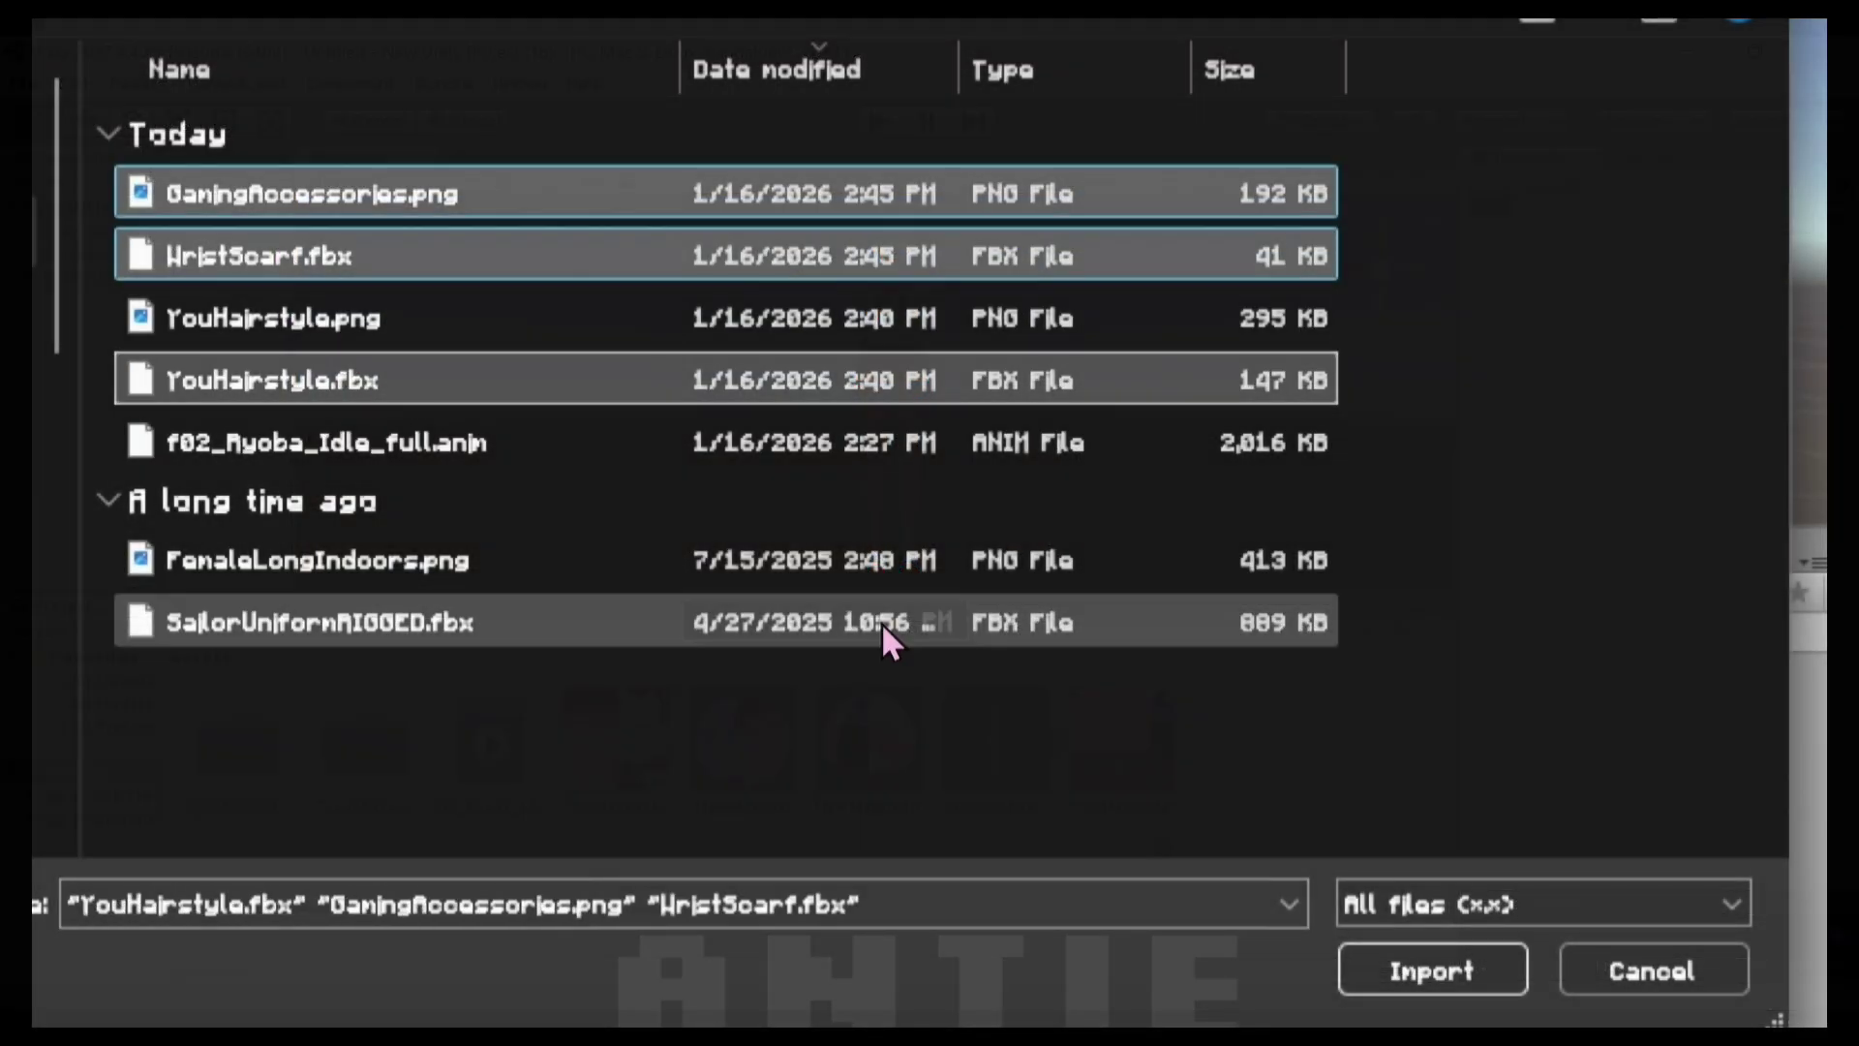
left_click(1432, 969)
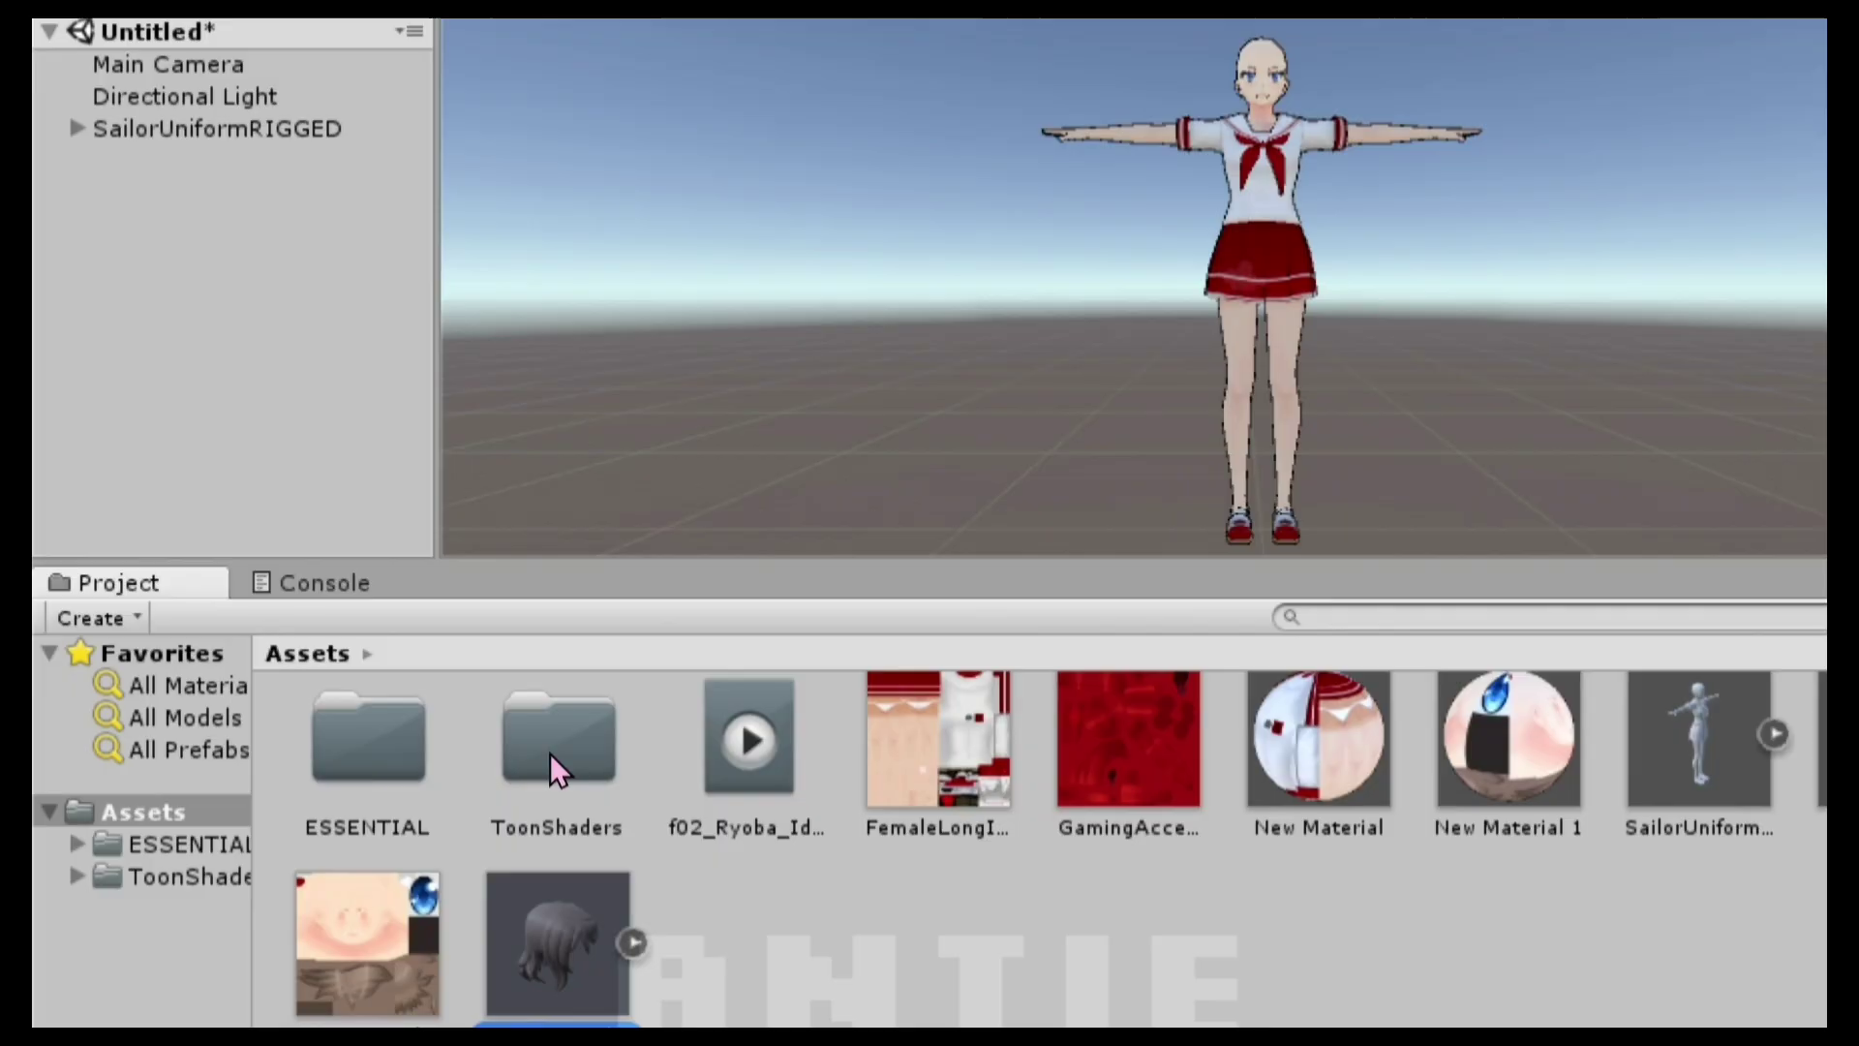
Place the YouHairstyle model in the scene and give it New Material 1.
left_click_drag(289, 402, 287, 389)
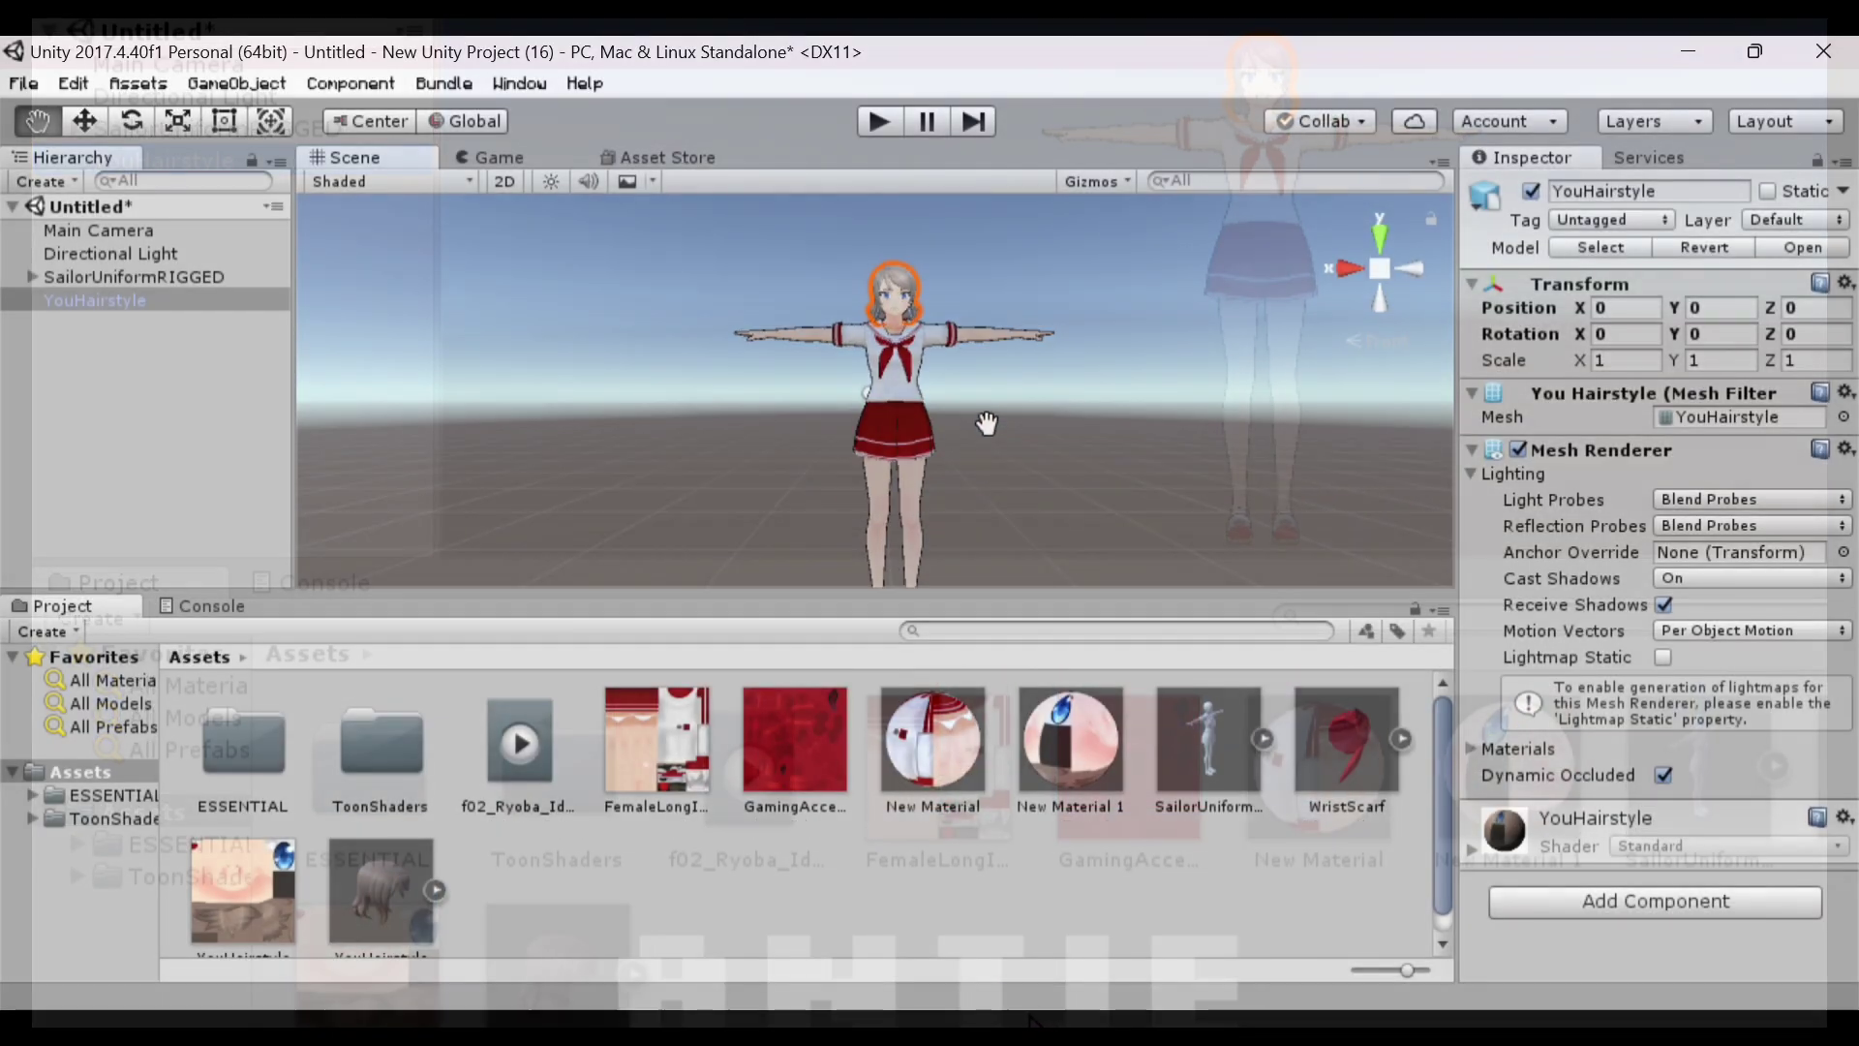
key("f")
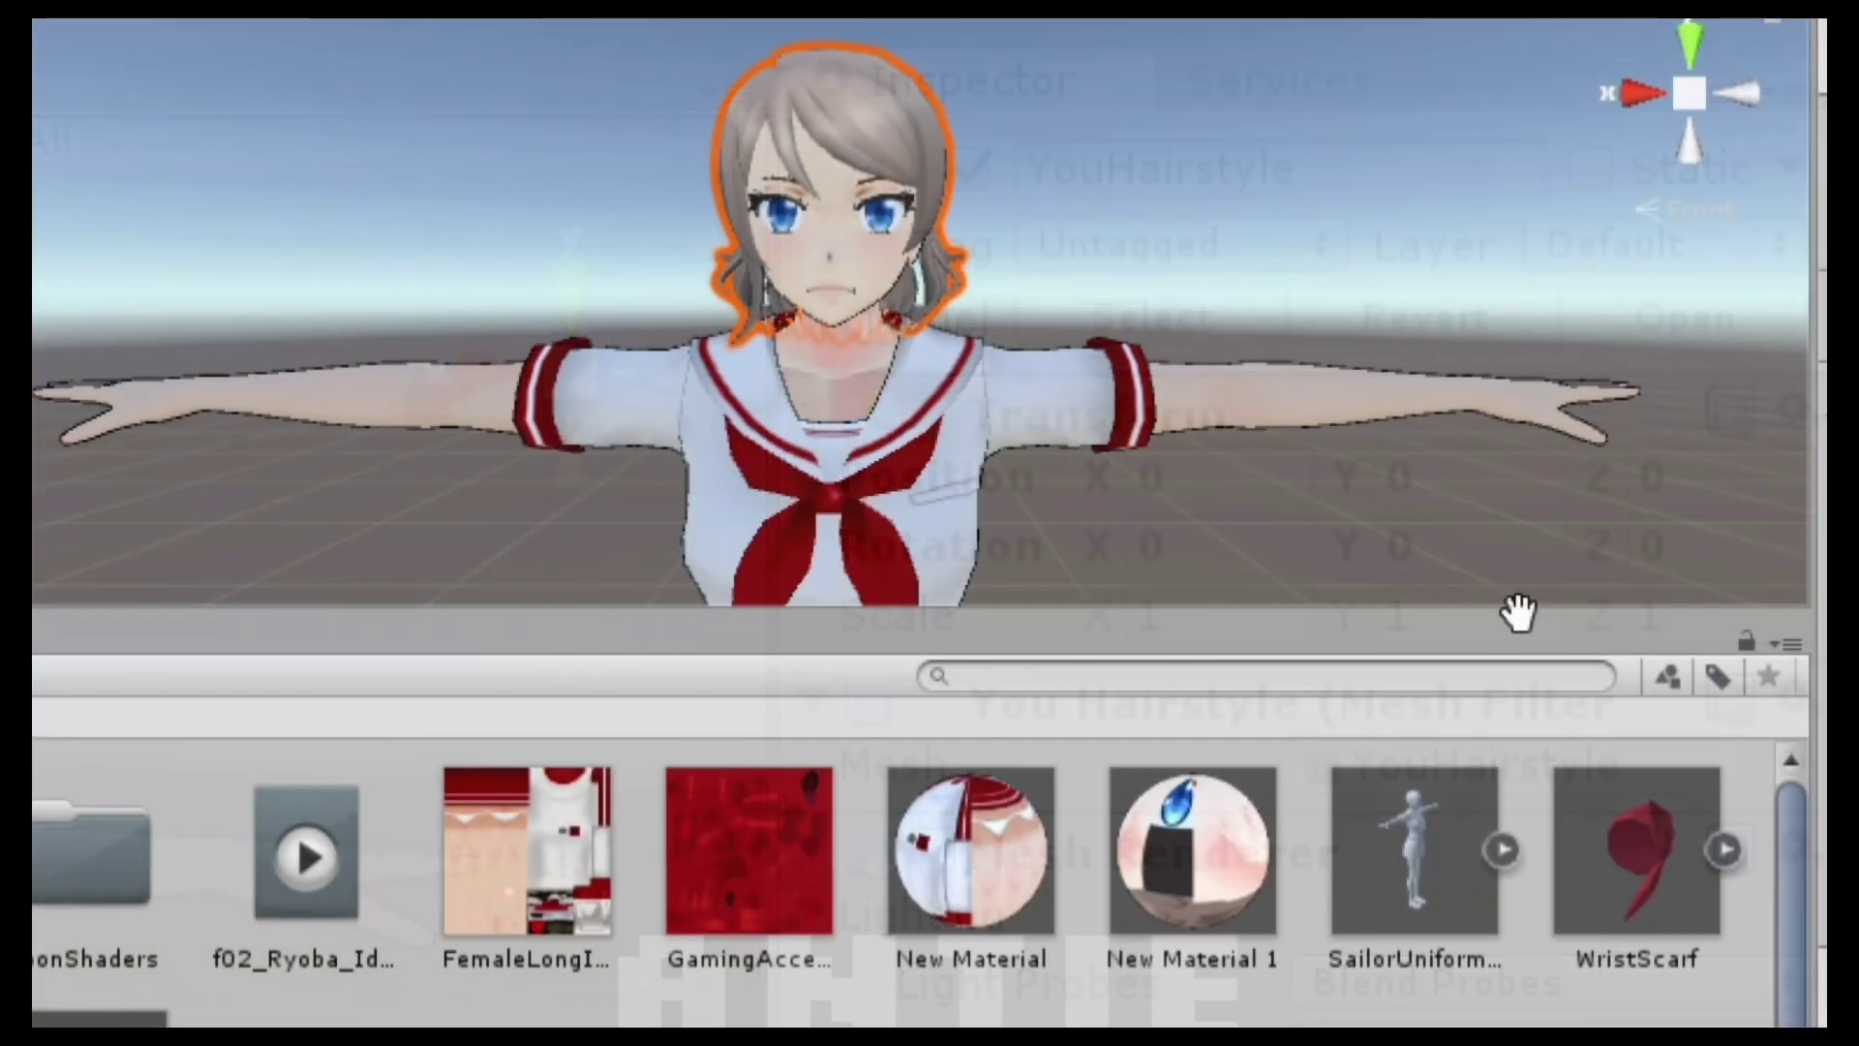
left_click_drag(1239, 871, 868, 108)
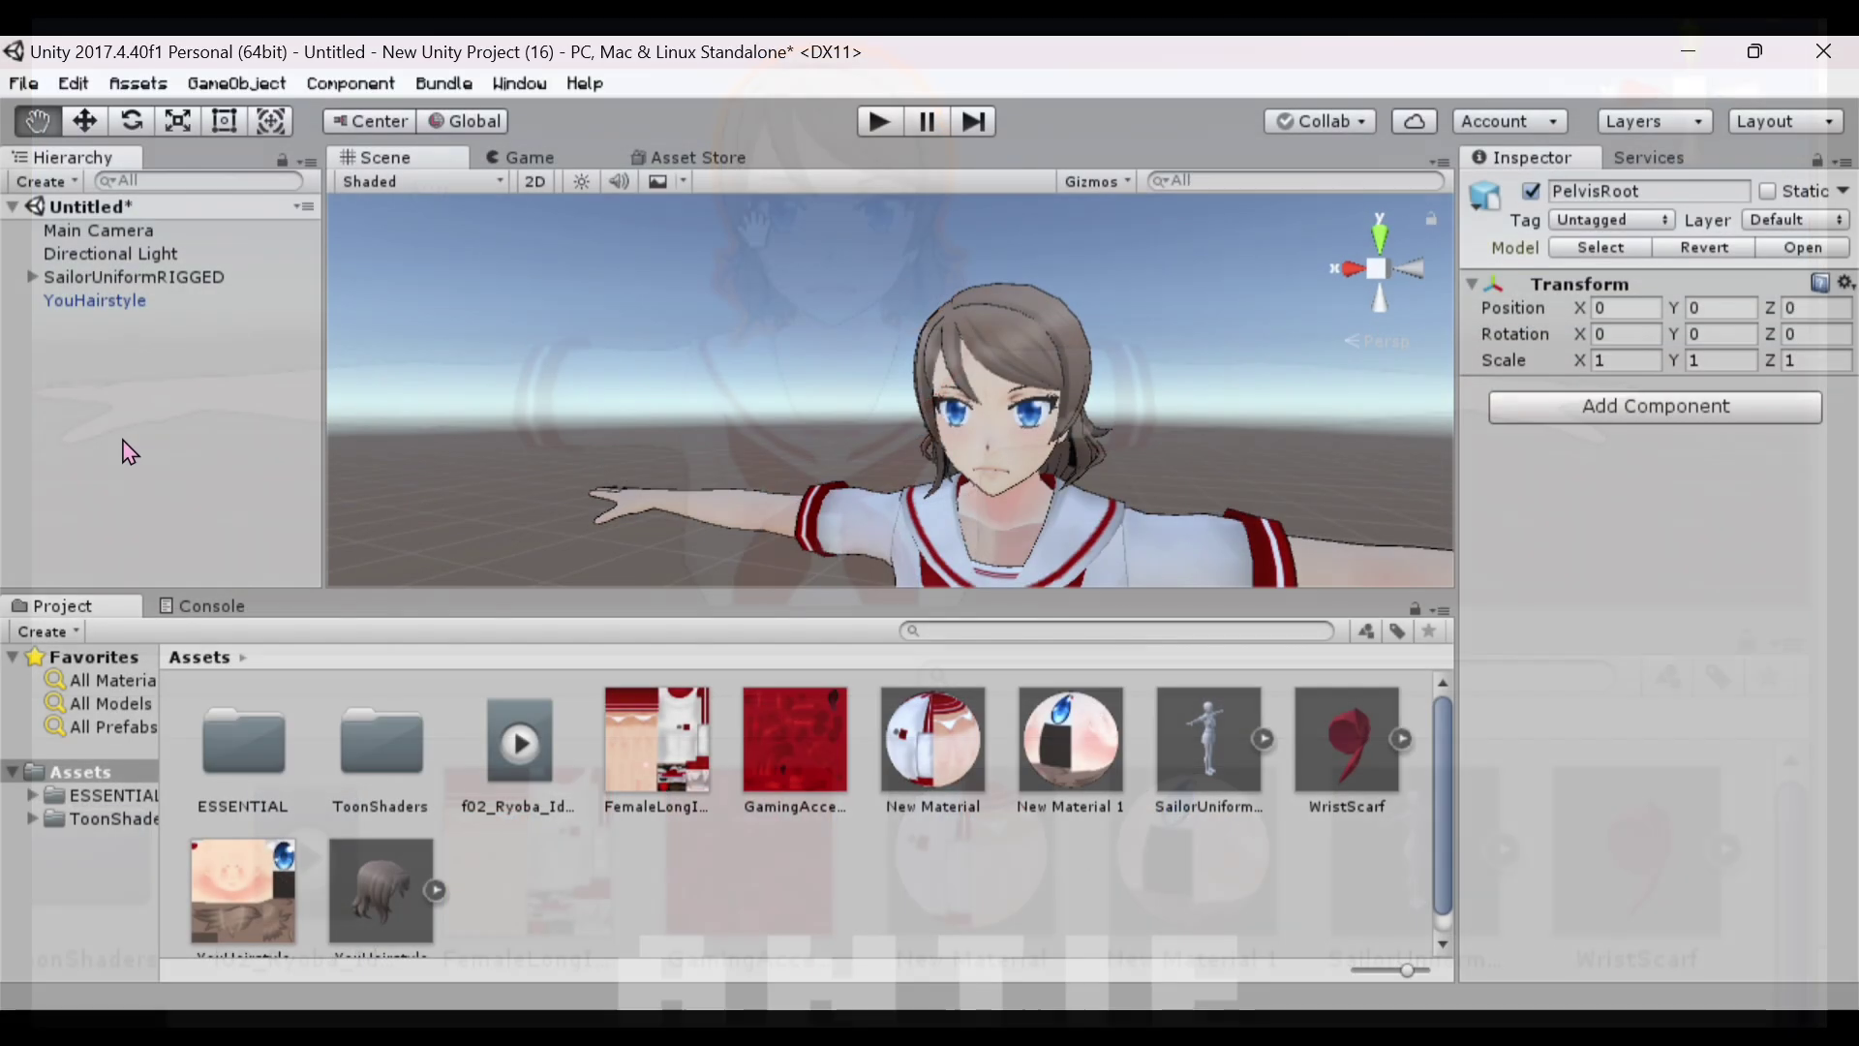
Expand the rig down to the Head bone and parent YouHairstyle under Head.
left_click(125, 448)
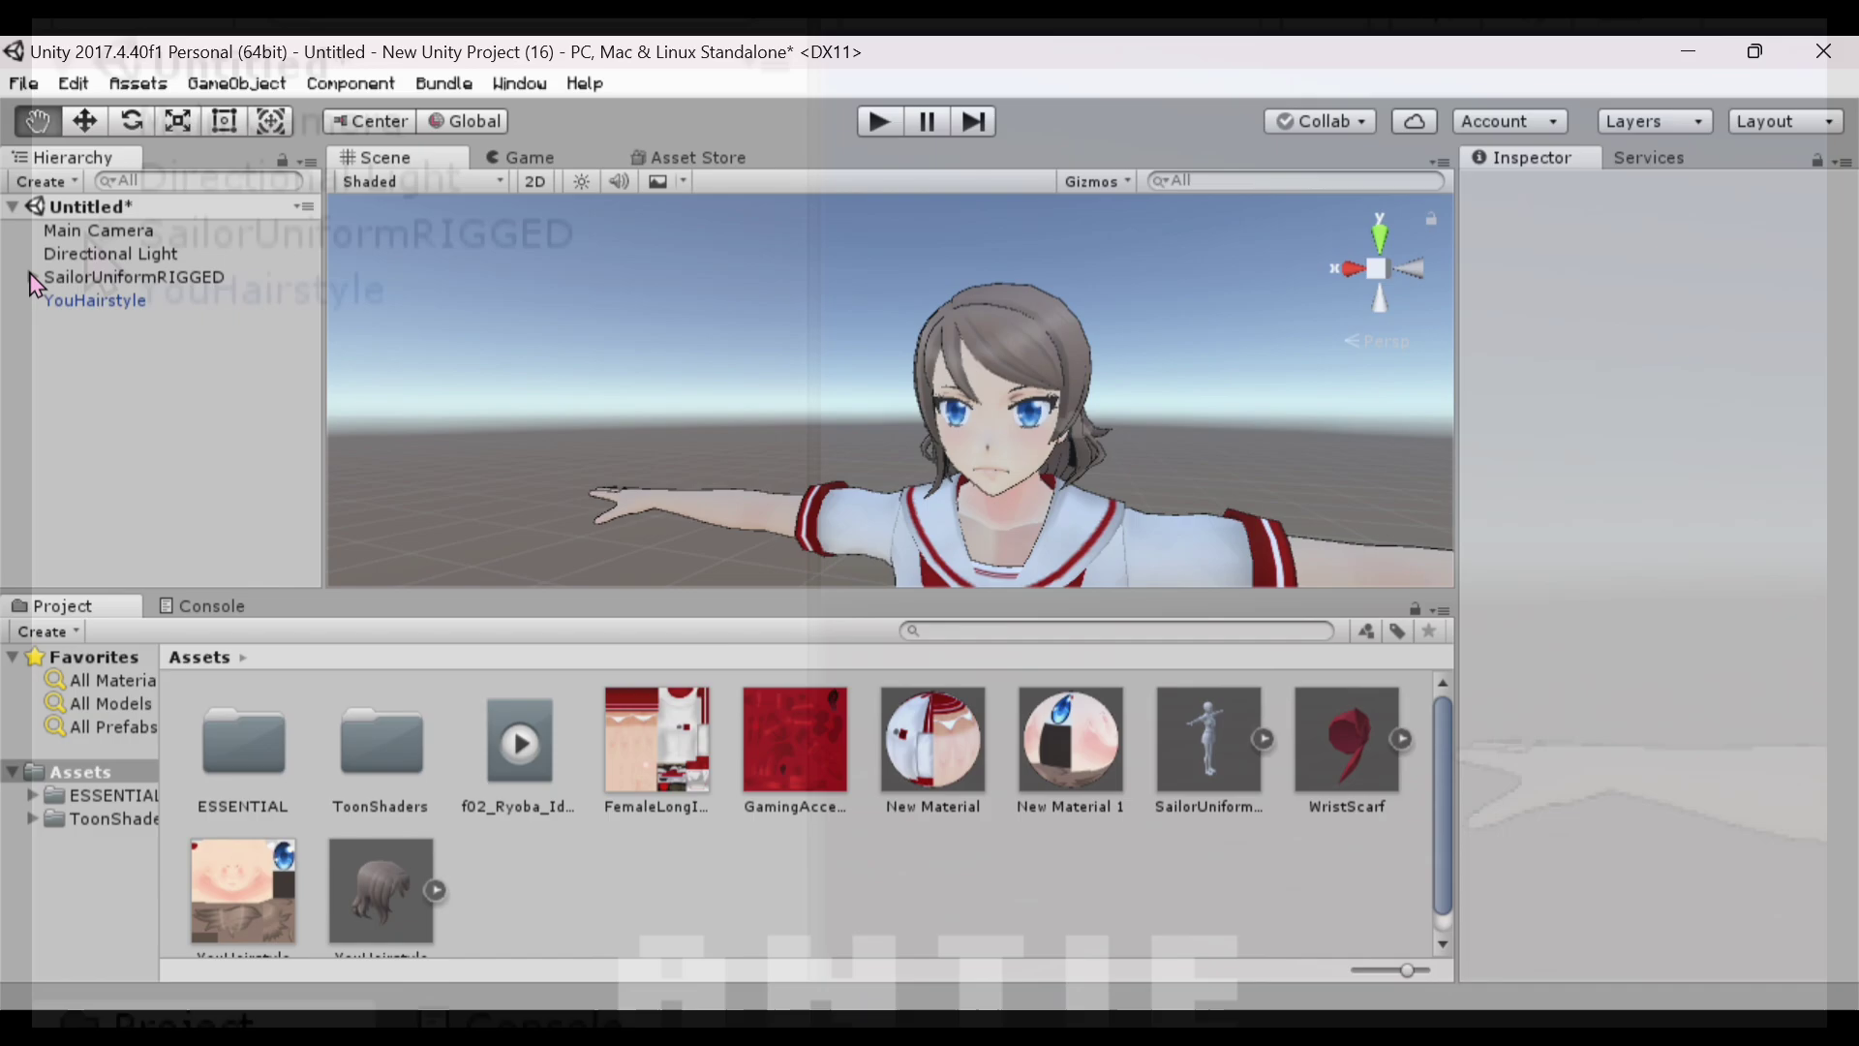
left_click(32, 277)
left_click(52, 300)
left_click(74, 325)
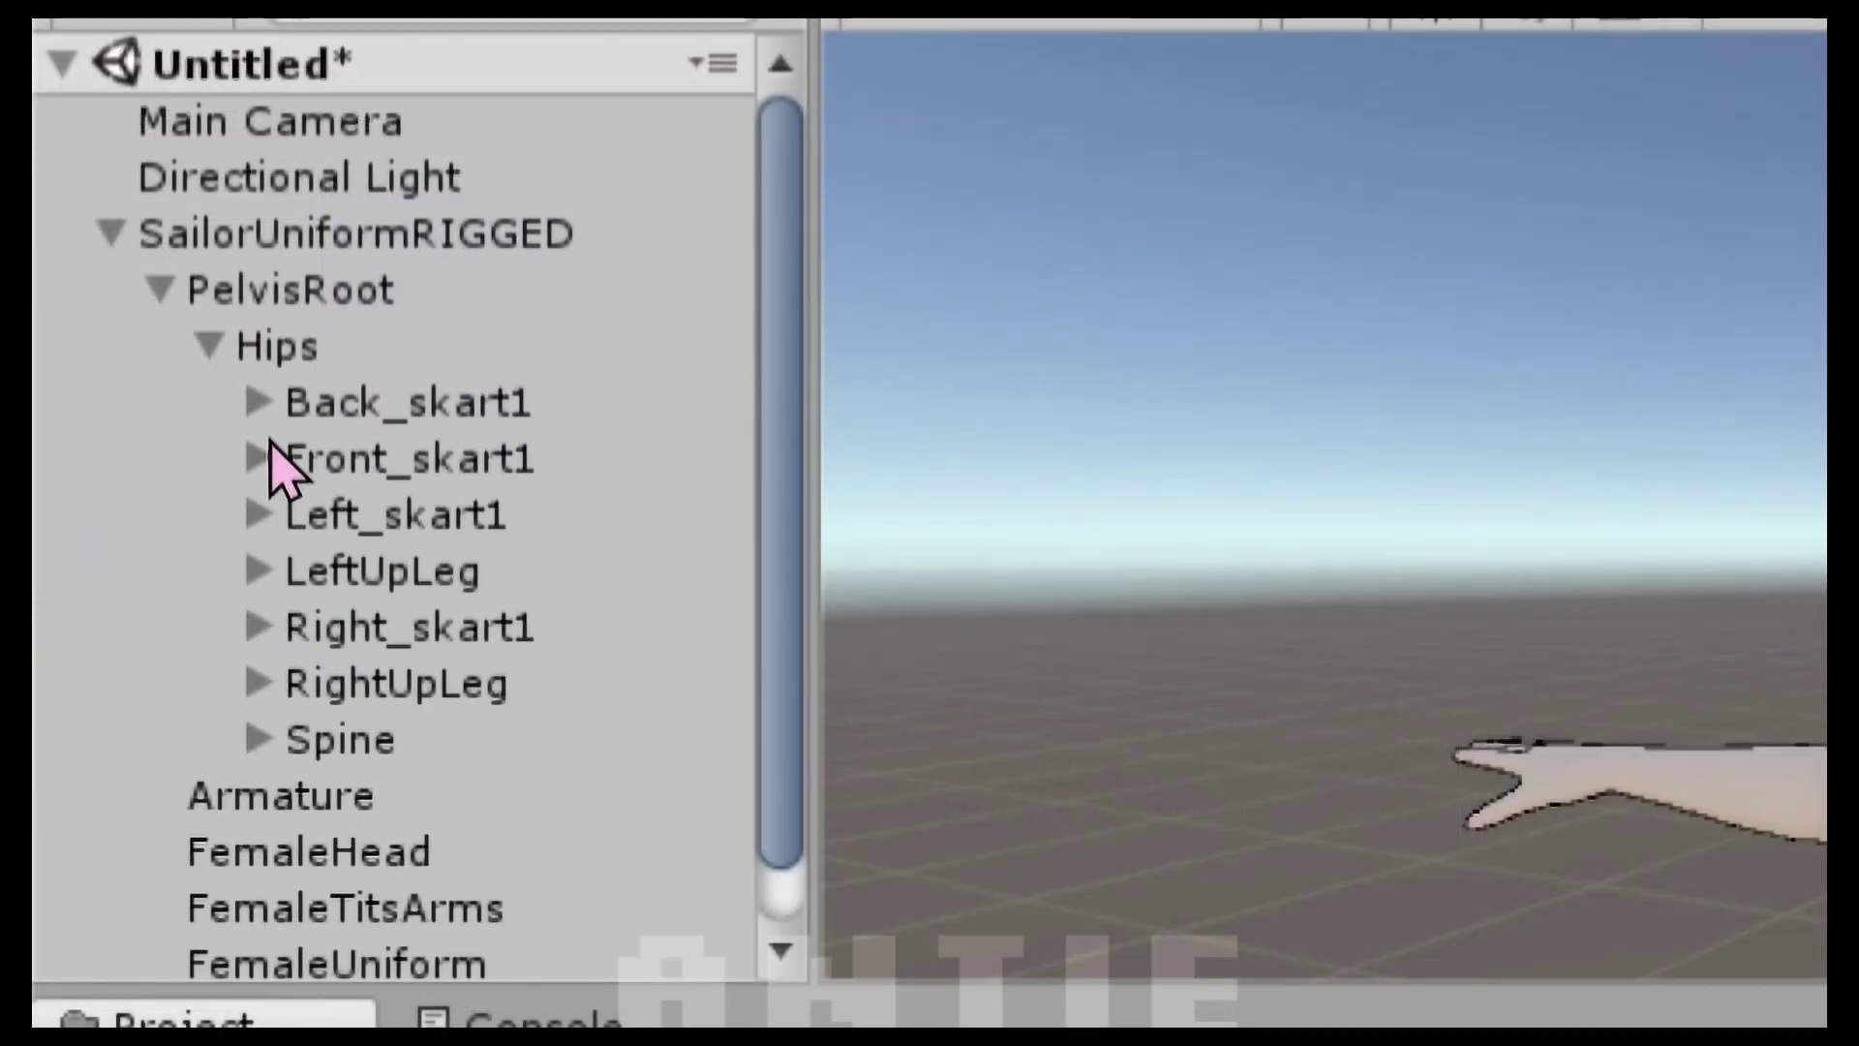
left_click(94, 489)
scroll(295, 697, "down", 2)
left_click(299, 678)
left_click(358, 726)
scroll(387, 668, "down", 2)
left_click(402, 672)
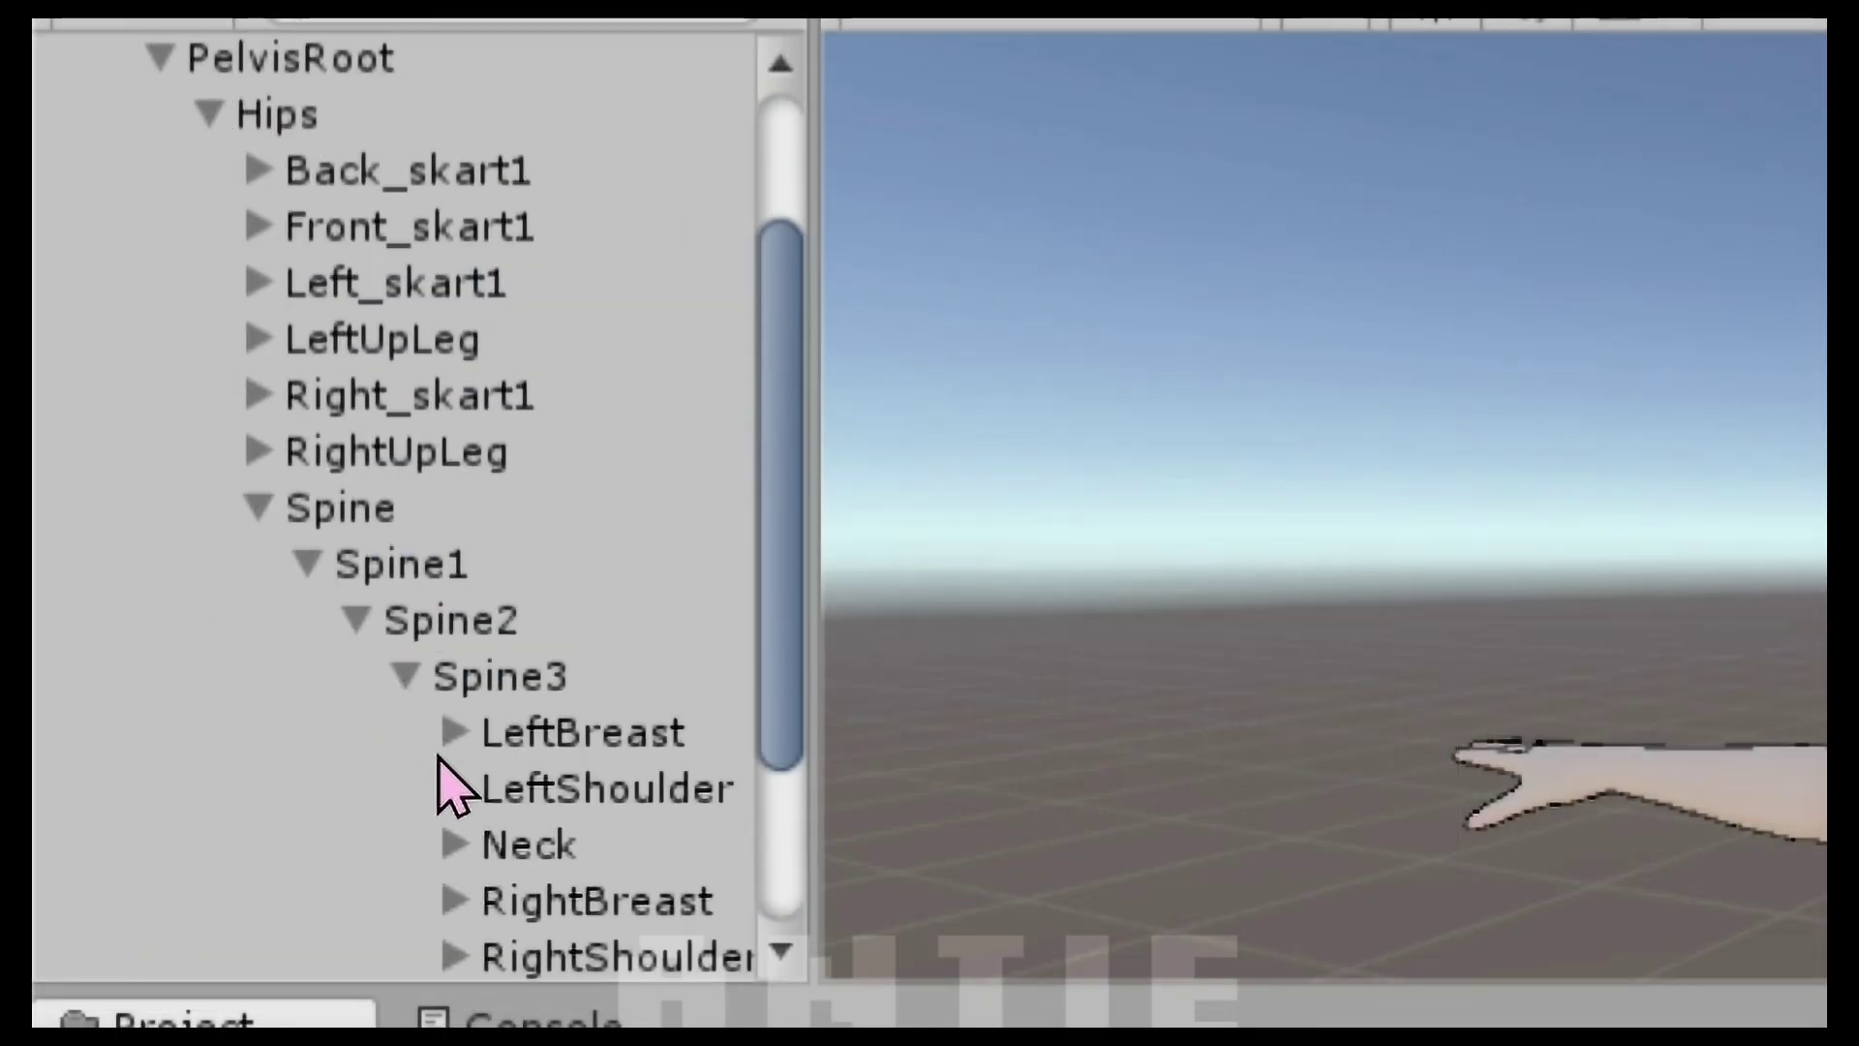
scroll(436, 678, "down", 5)
left_click(453, 564)
left_click(501, 620)
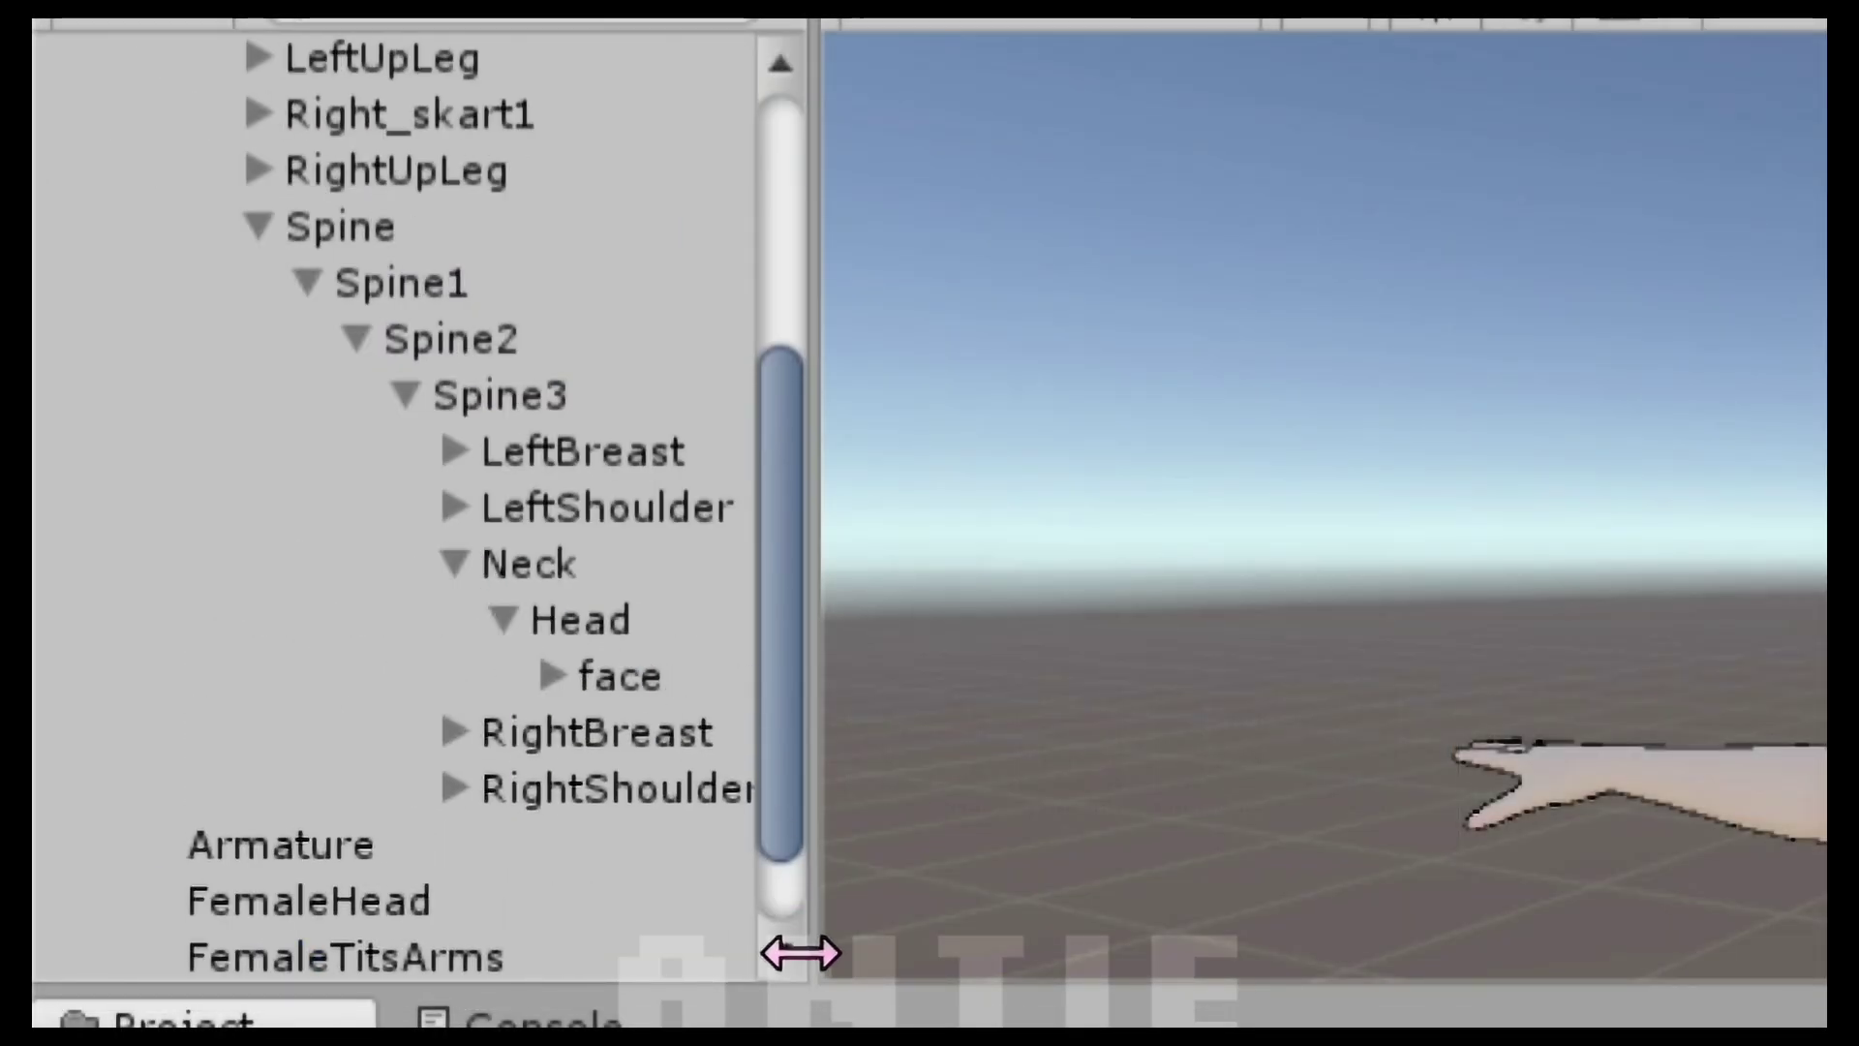
left_click_drag(798, 950, 876, 929)
scroll(649, 668, "down", 2)
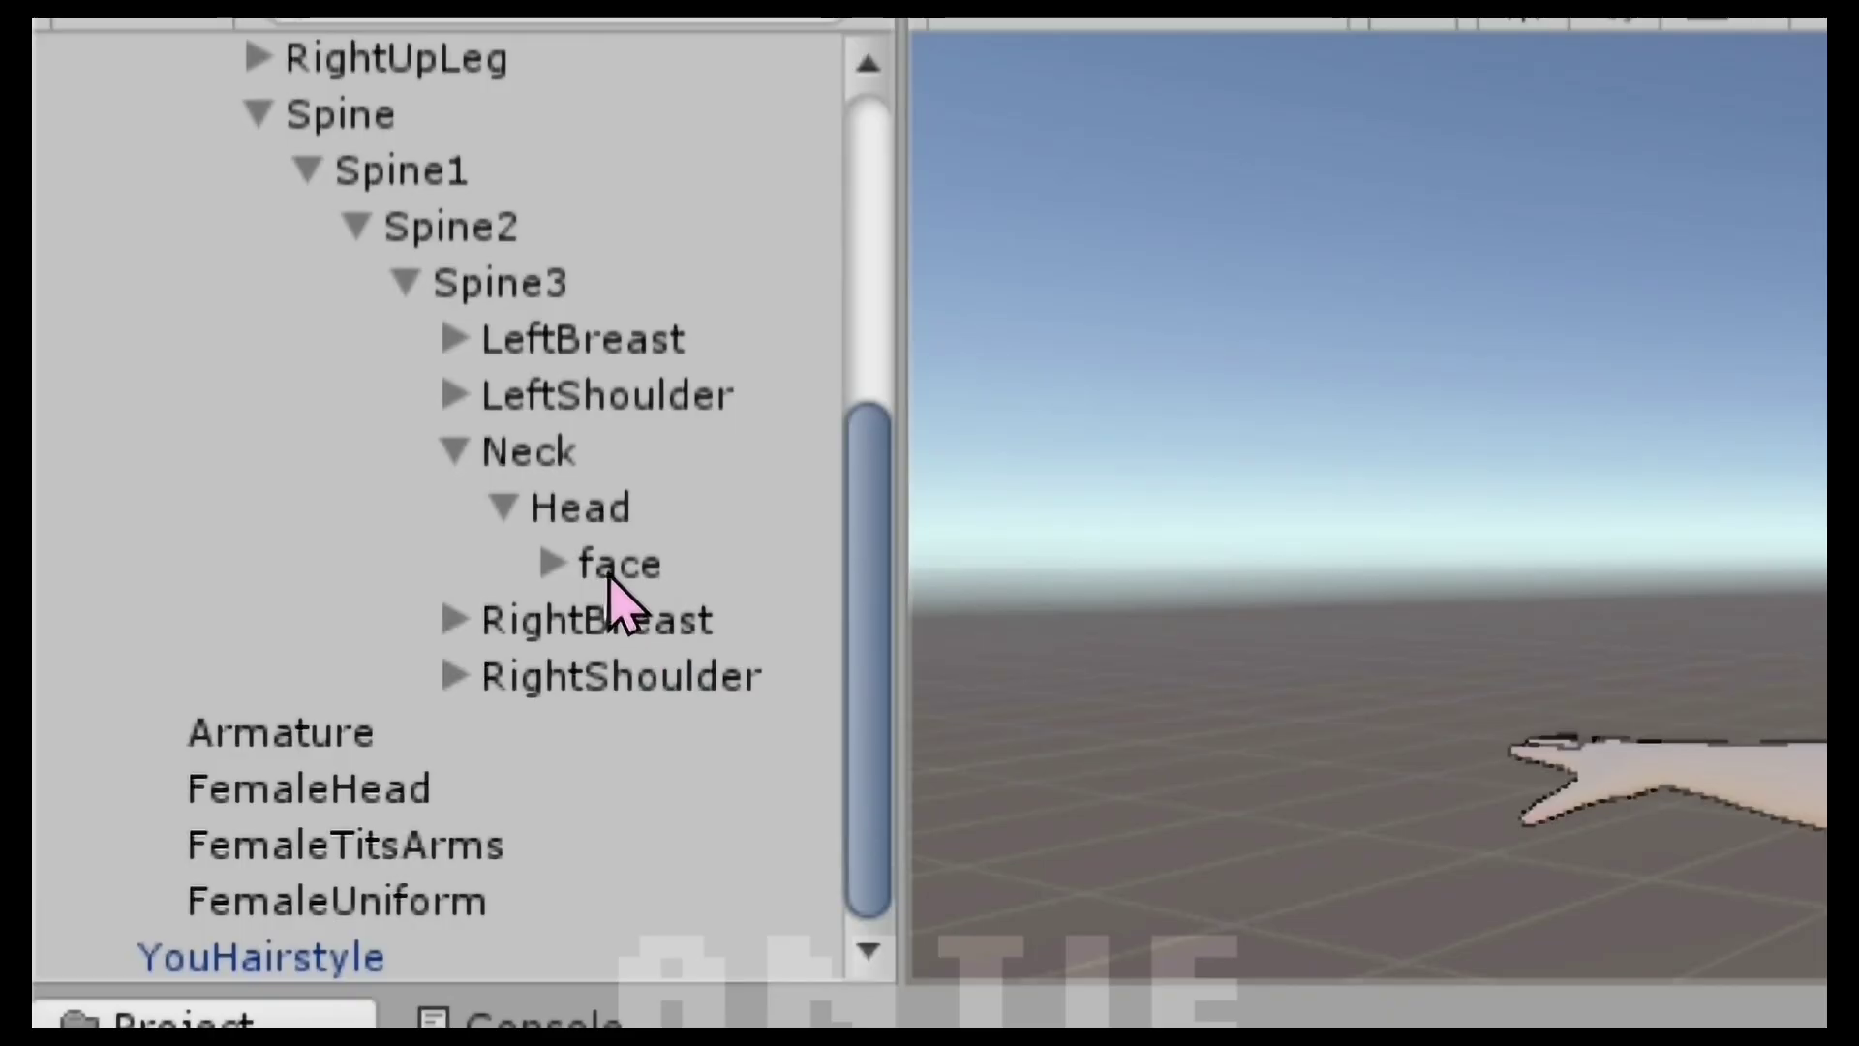
left_click_drag(366, 968, 693, 536)
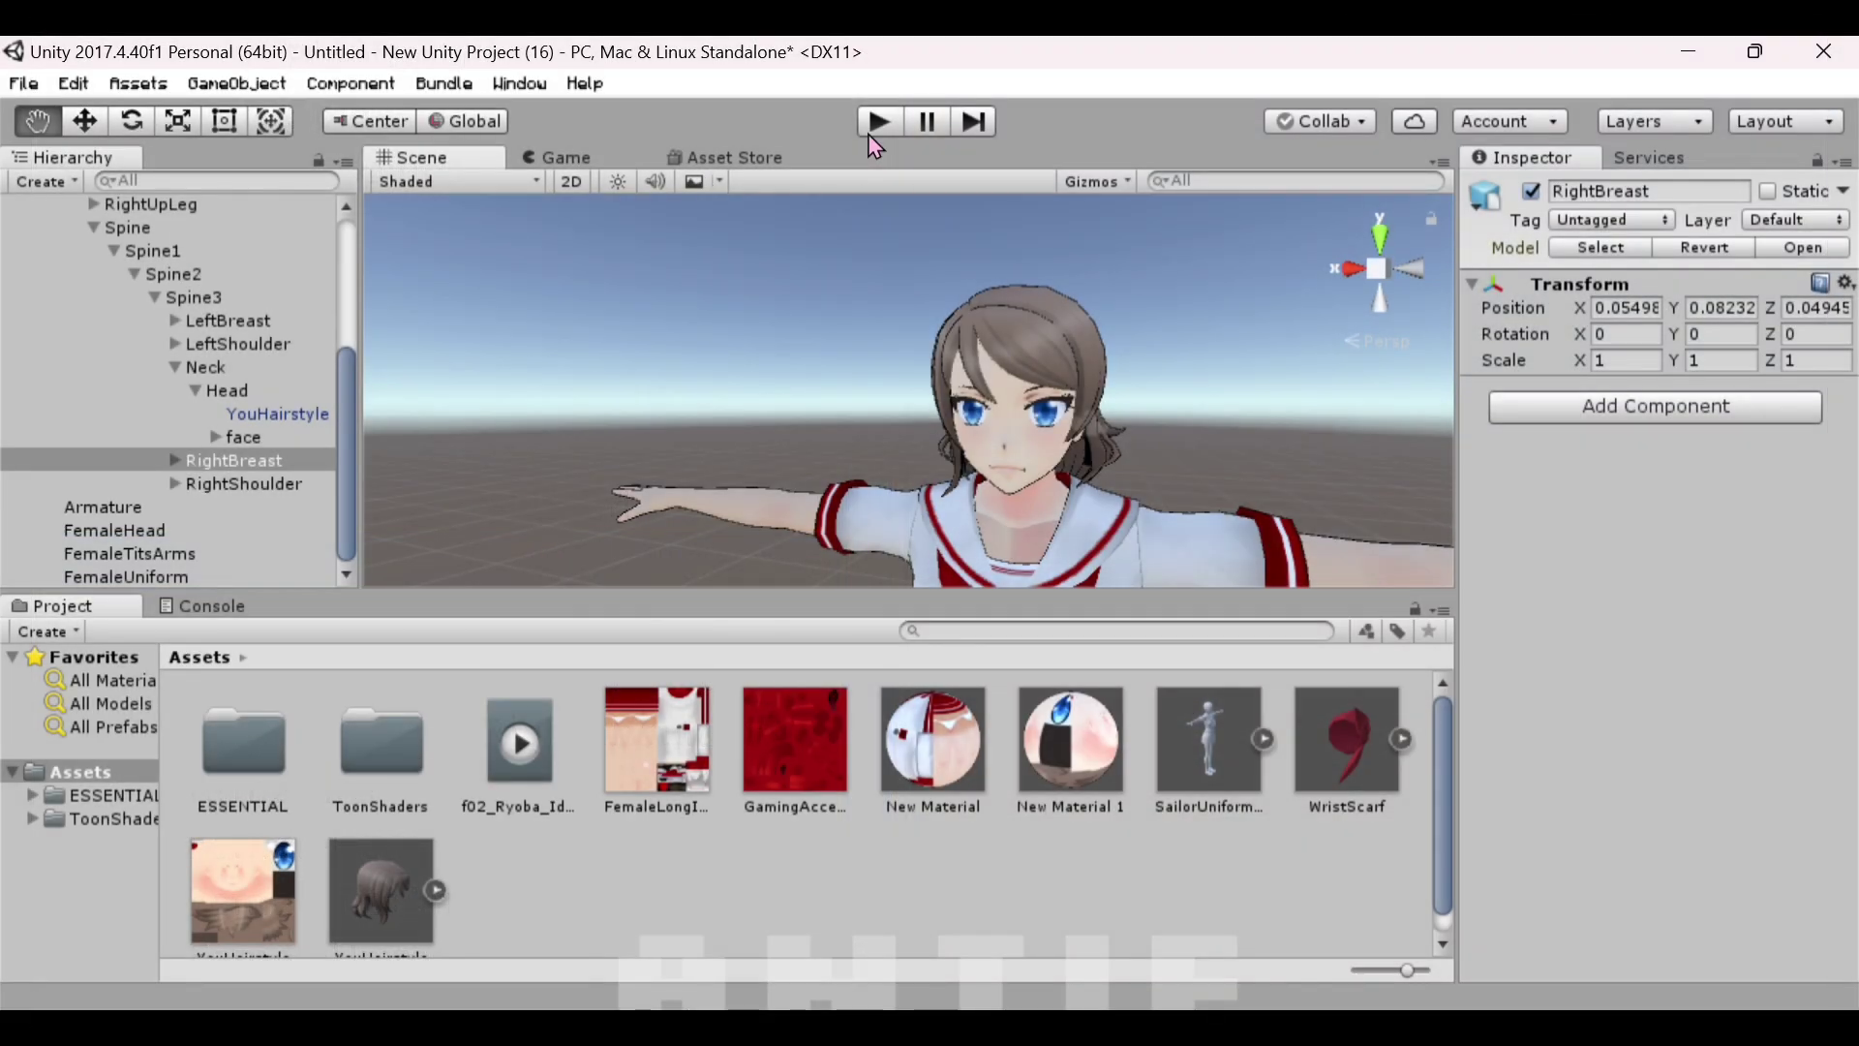
Play-test the scene and orbit around the character's face to check the hair.
left_click(871, 134)
left_click(412, 157)
scroll(968, 406, "up", 3)
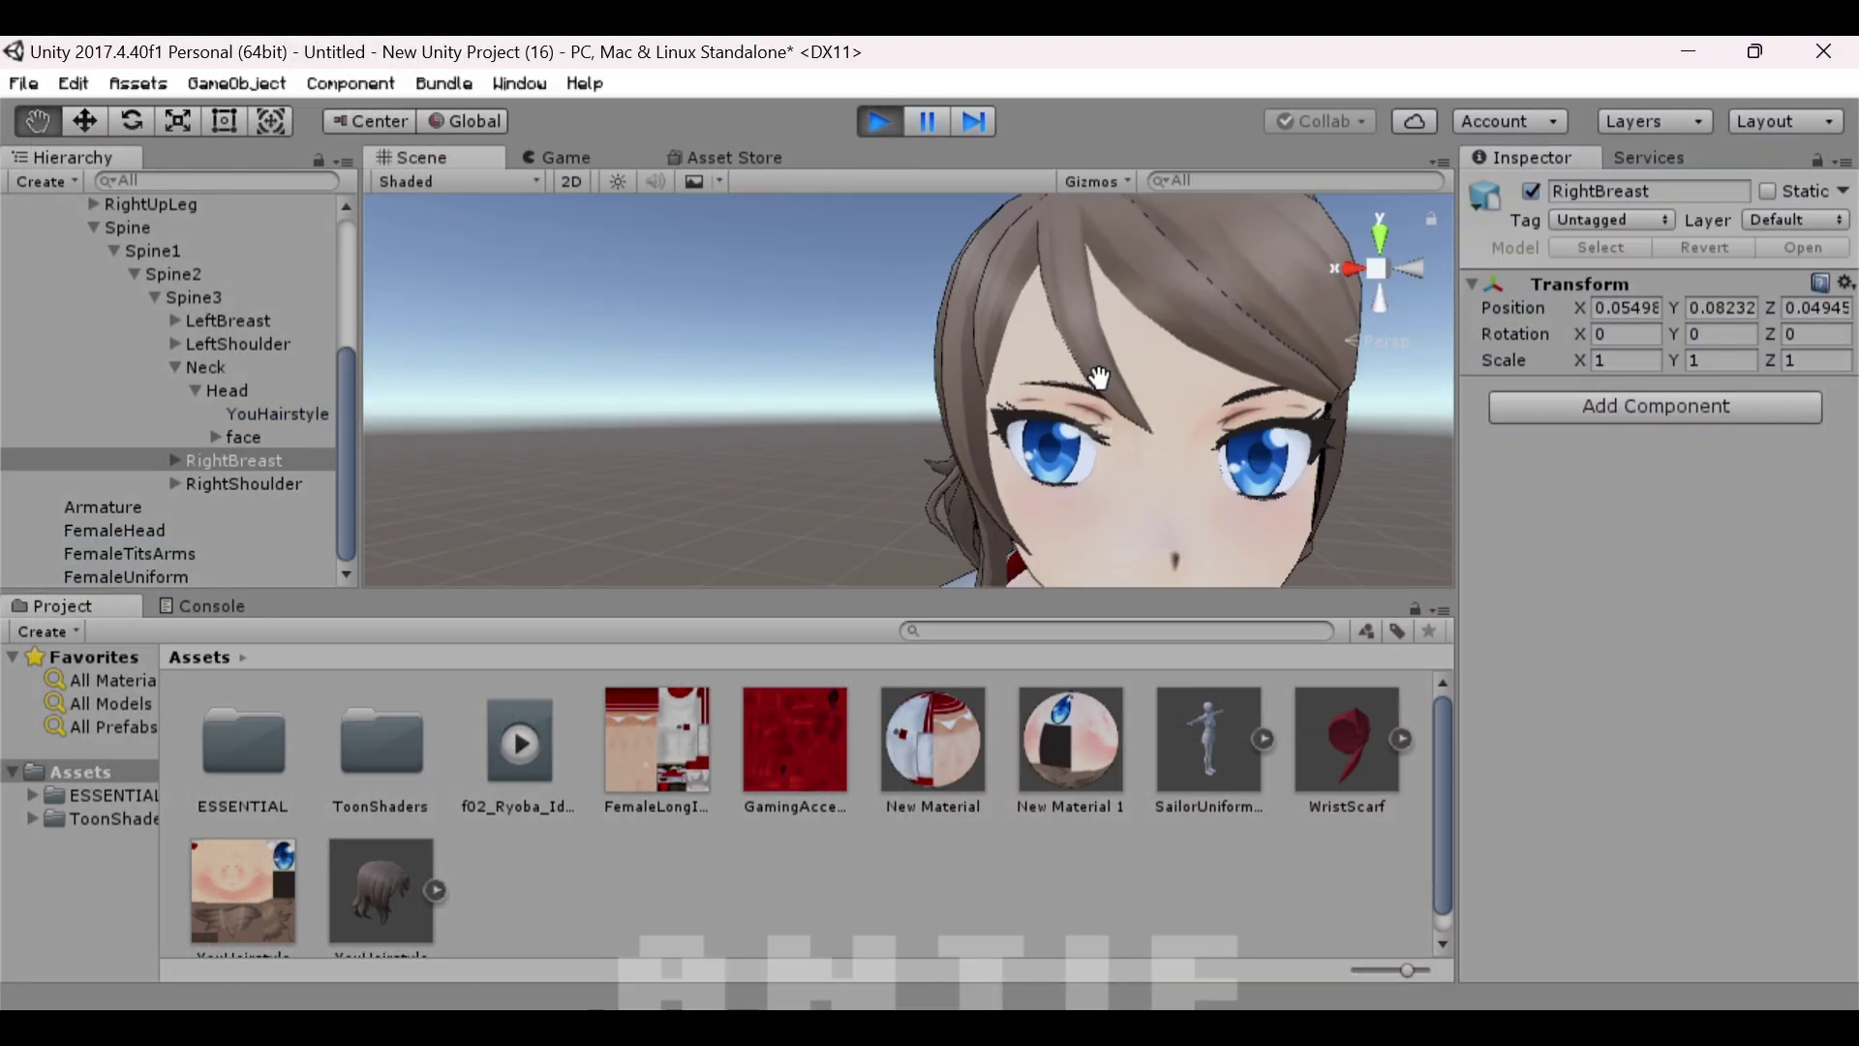
mouse_move(968, 407)
left_mouse_down("alt")
mouse_move(1080, 419)
mouse_move(1040, 433)
mouse_move(954, 403)
left_mouse_up("alt")
scroll(954, 403, "down", 2)
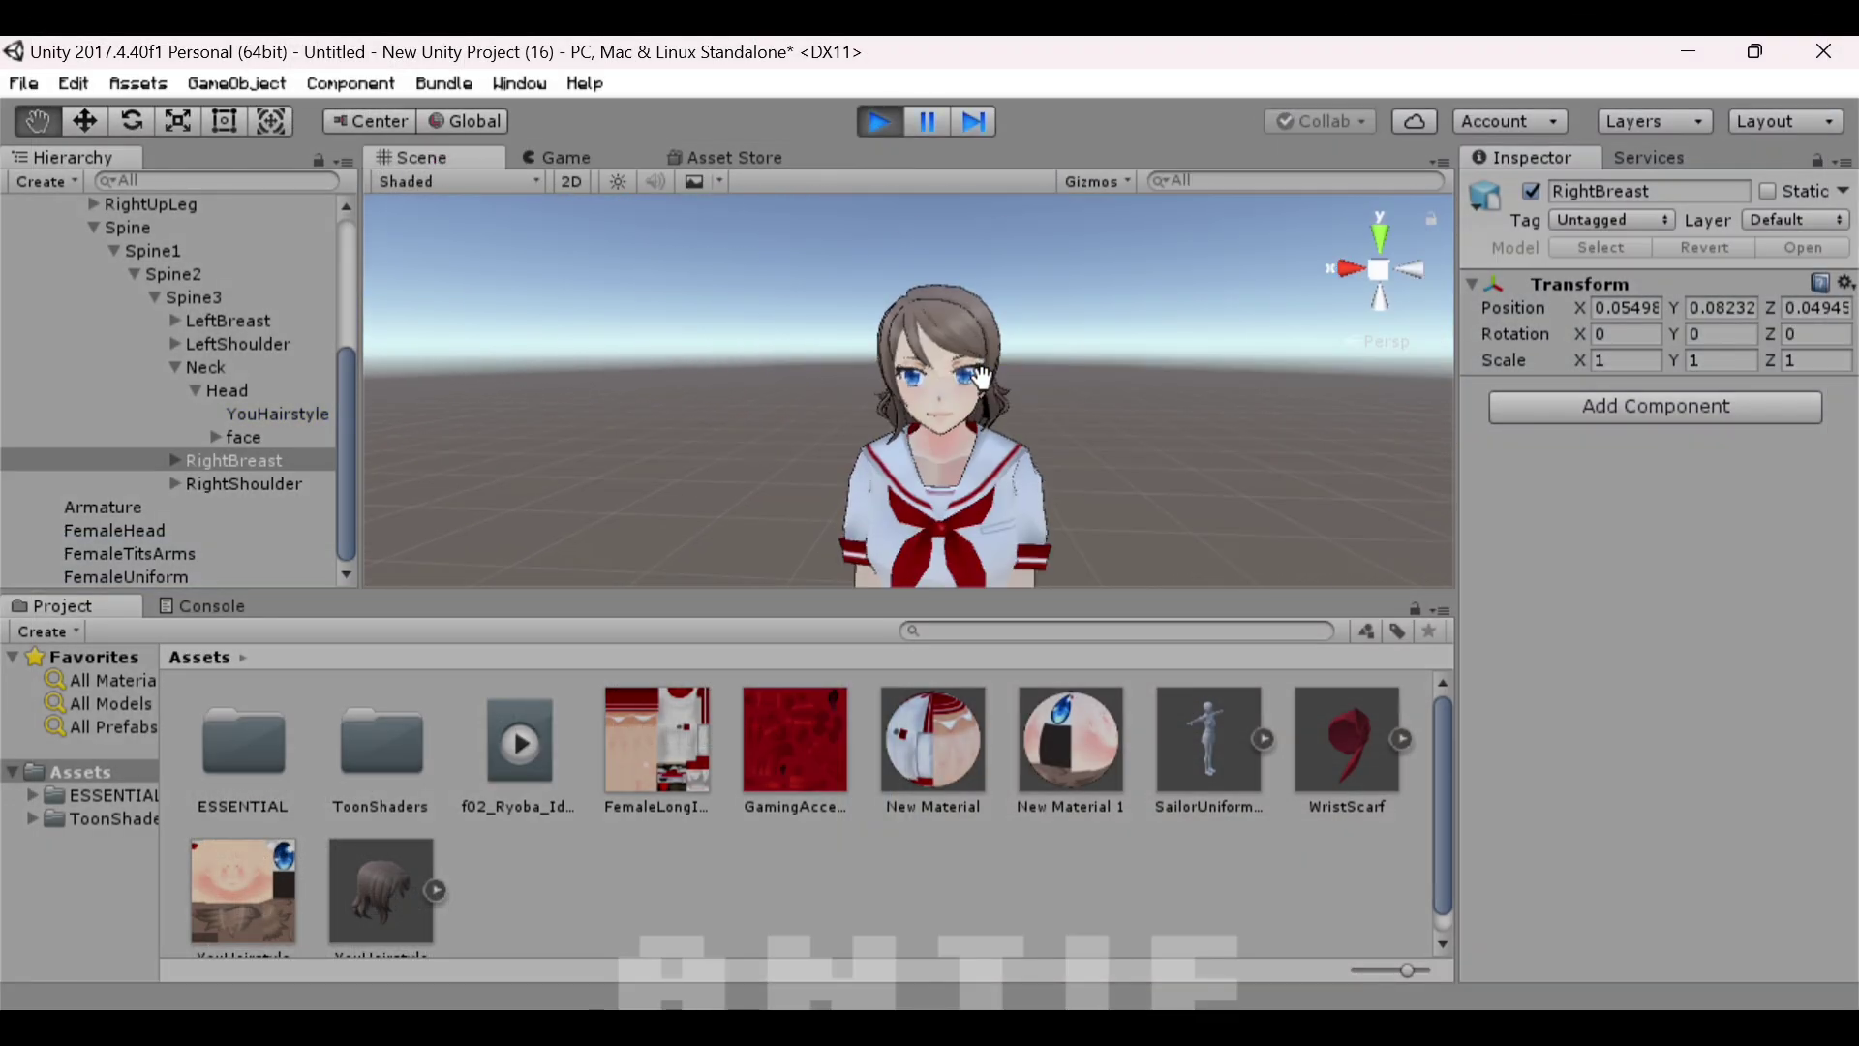
scroll(1114, 407, "up", 3)
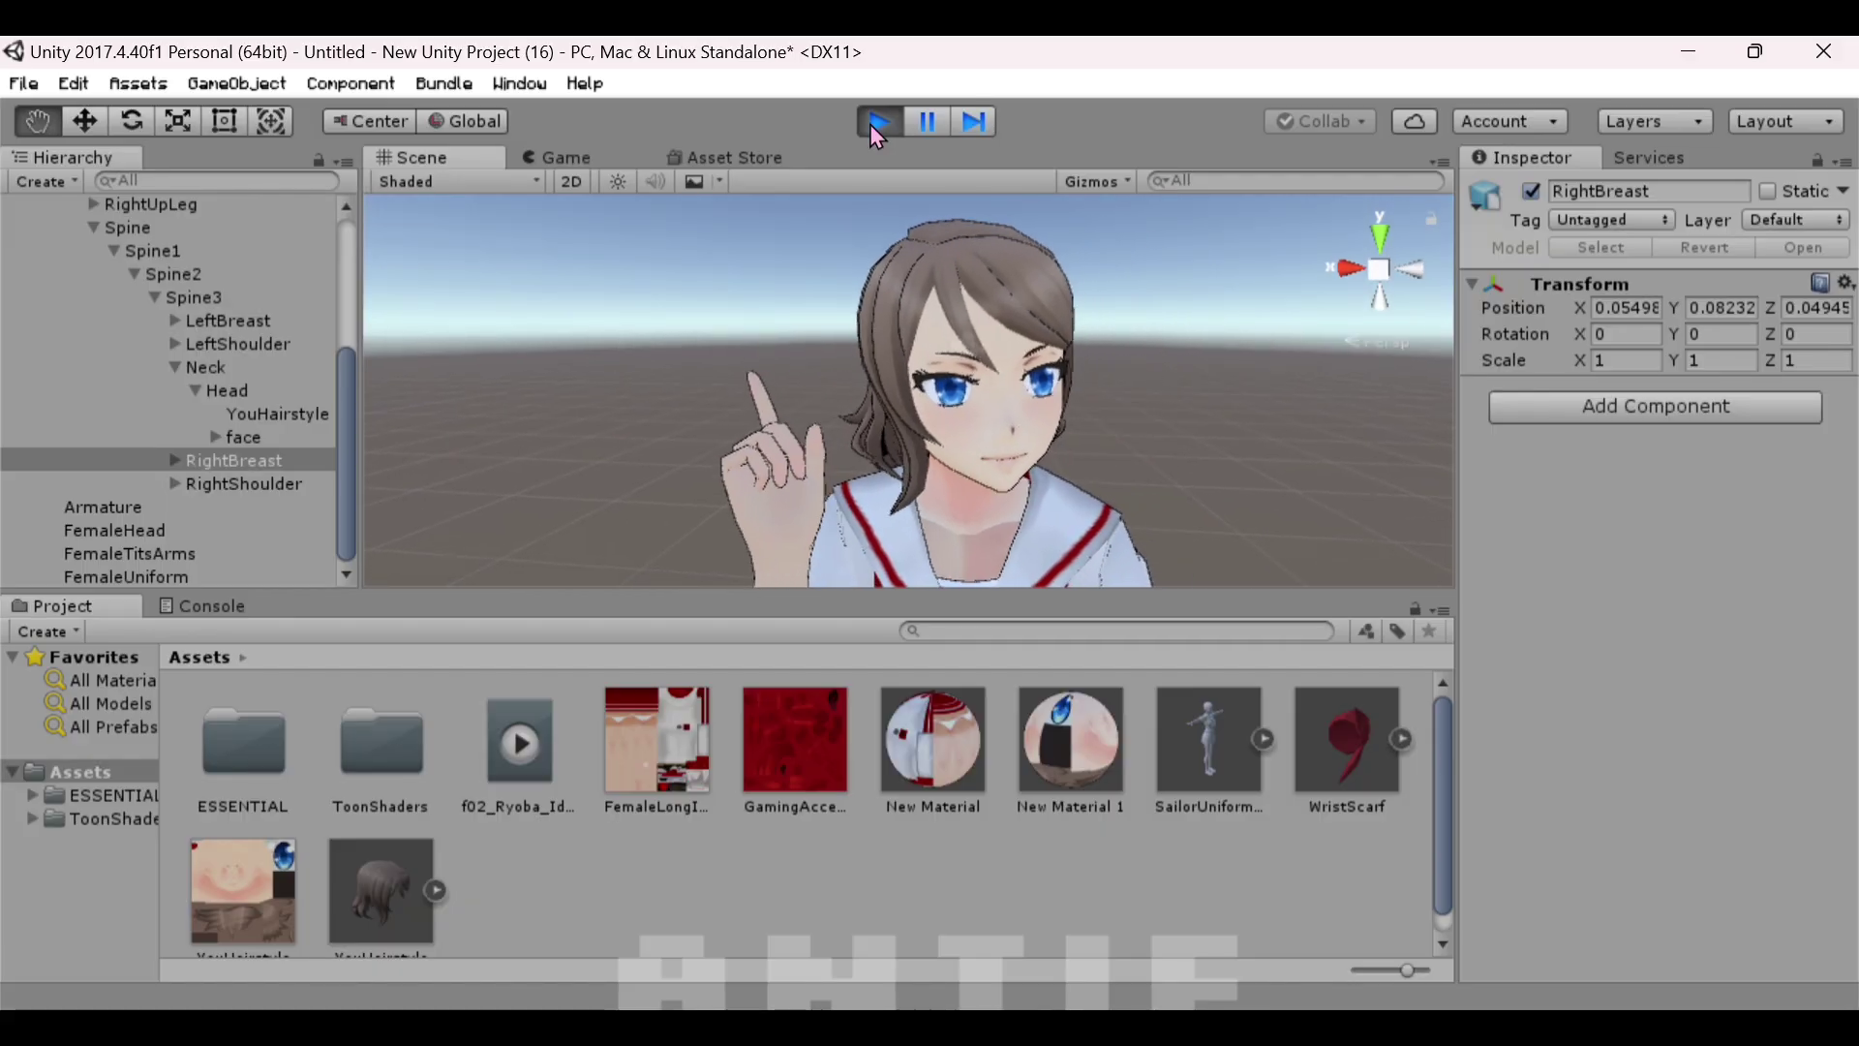
Stop play mode and add the WristScarf model to the scene.
left_click(874, 131)
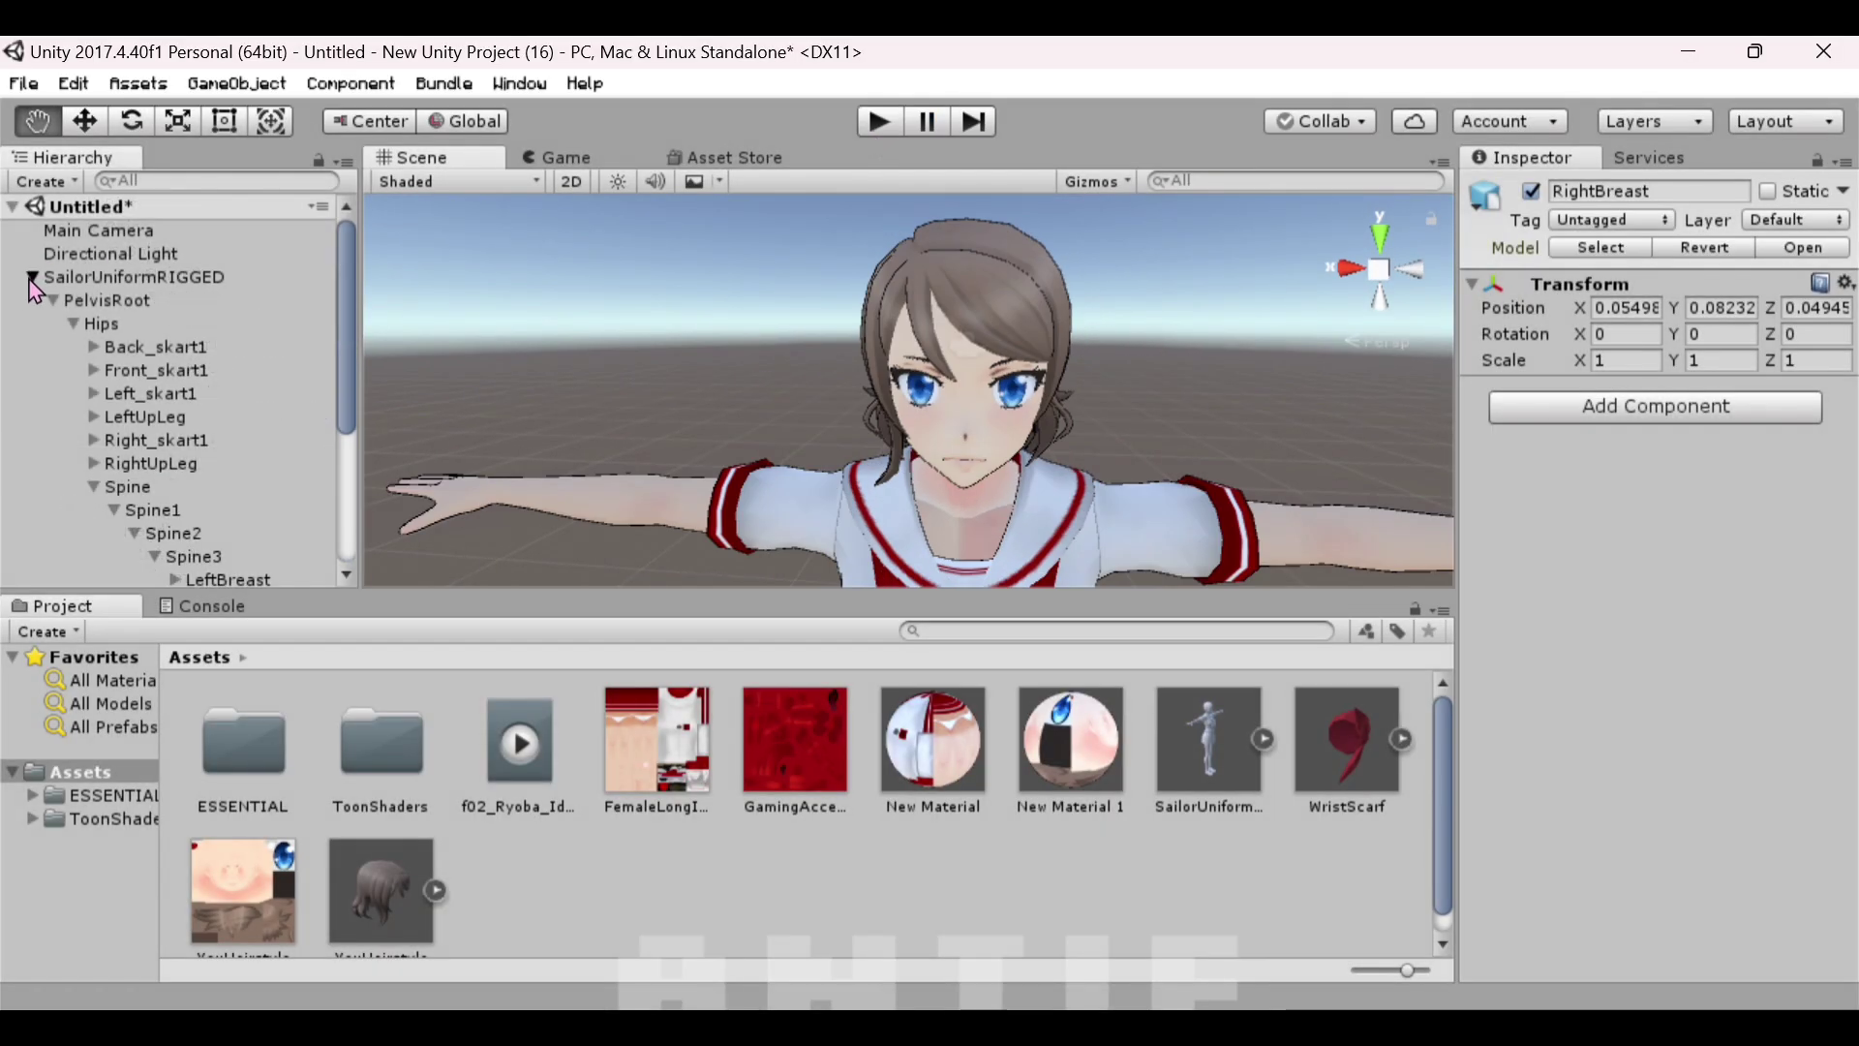
left_click(32, 278)
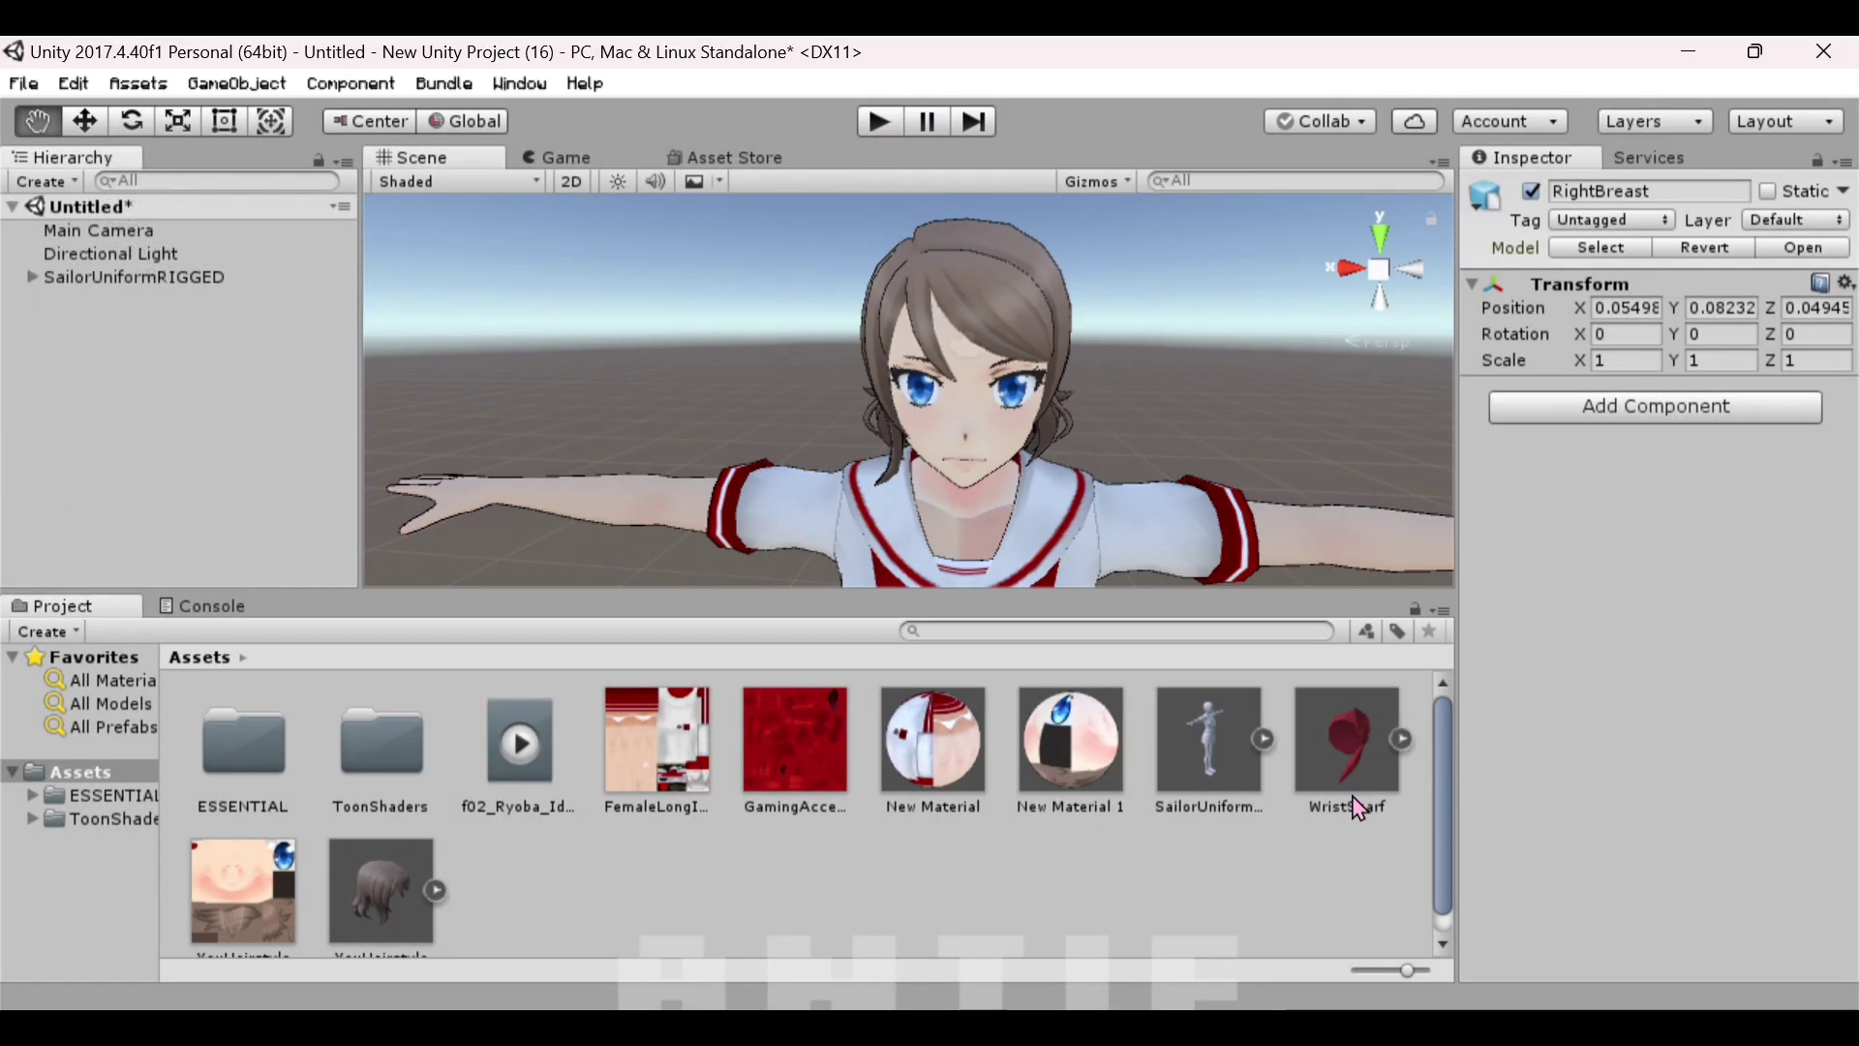
left_click_drag(1356, 813, 236, 490)
scroll(812, 387, "down", 4)
scroll(812, 423, "up", 5)
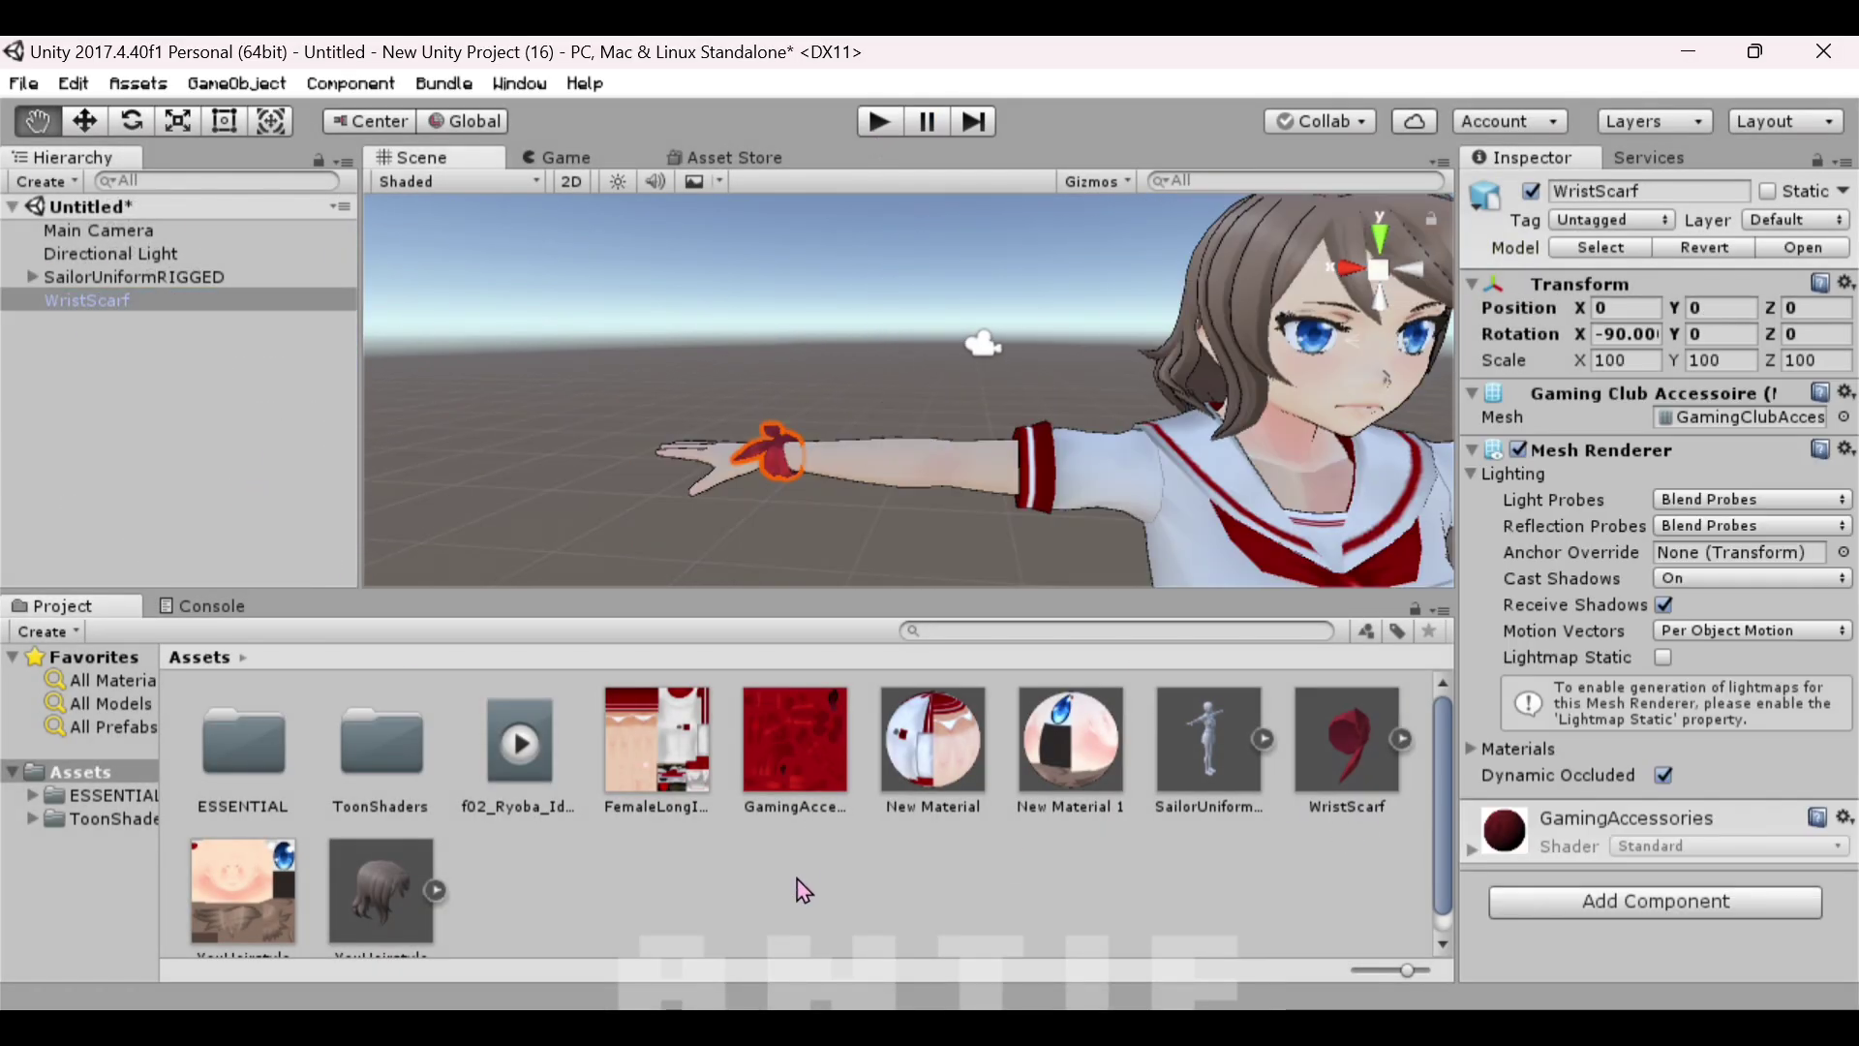
Create New Material 2 with Toon/Lighted Outline shader and GamingAccessories base texture.
right_click(800, 884)
mouse_move(996, 282)
left_click(1356, 444)
left_click(1656, 215)
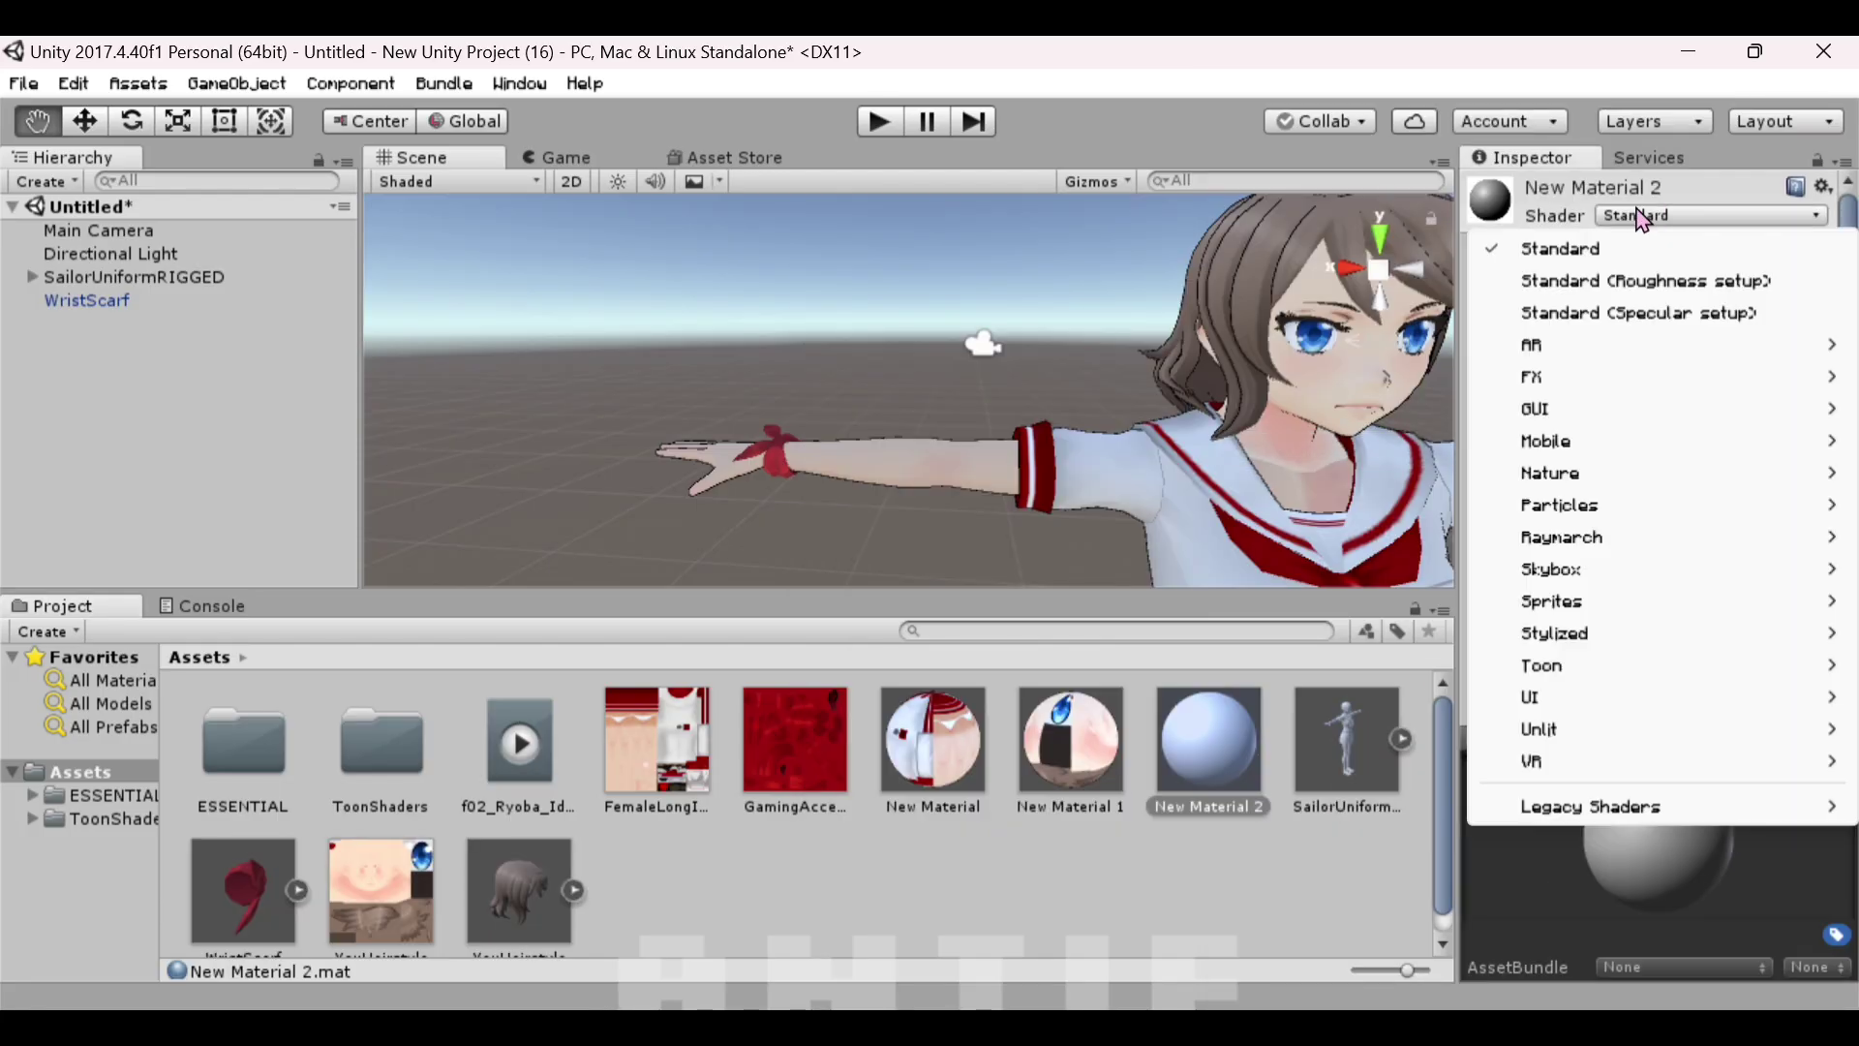
mouse_move(1535, 664)
left_click(968, 761)
left_click(1826, 405)
left_click(85, 348)
key("Return")
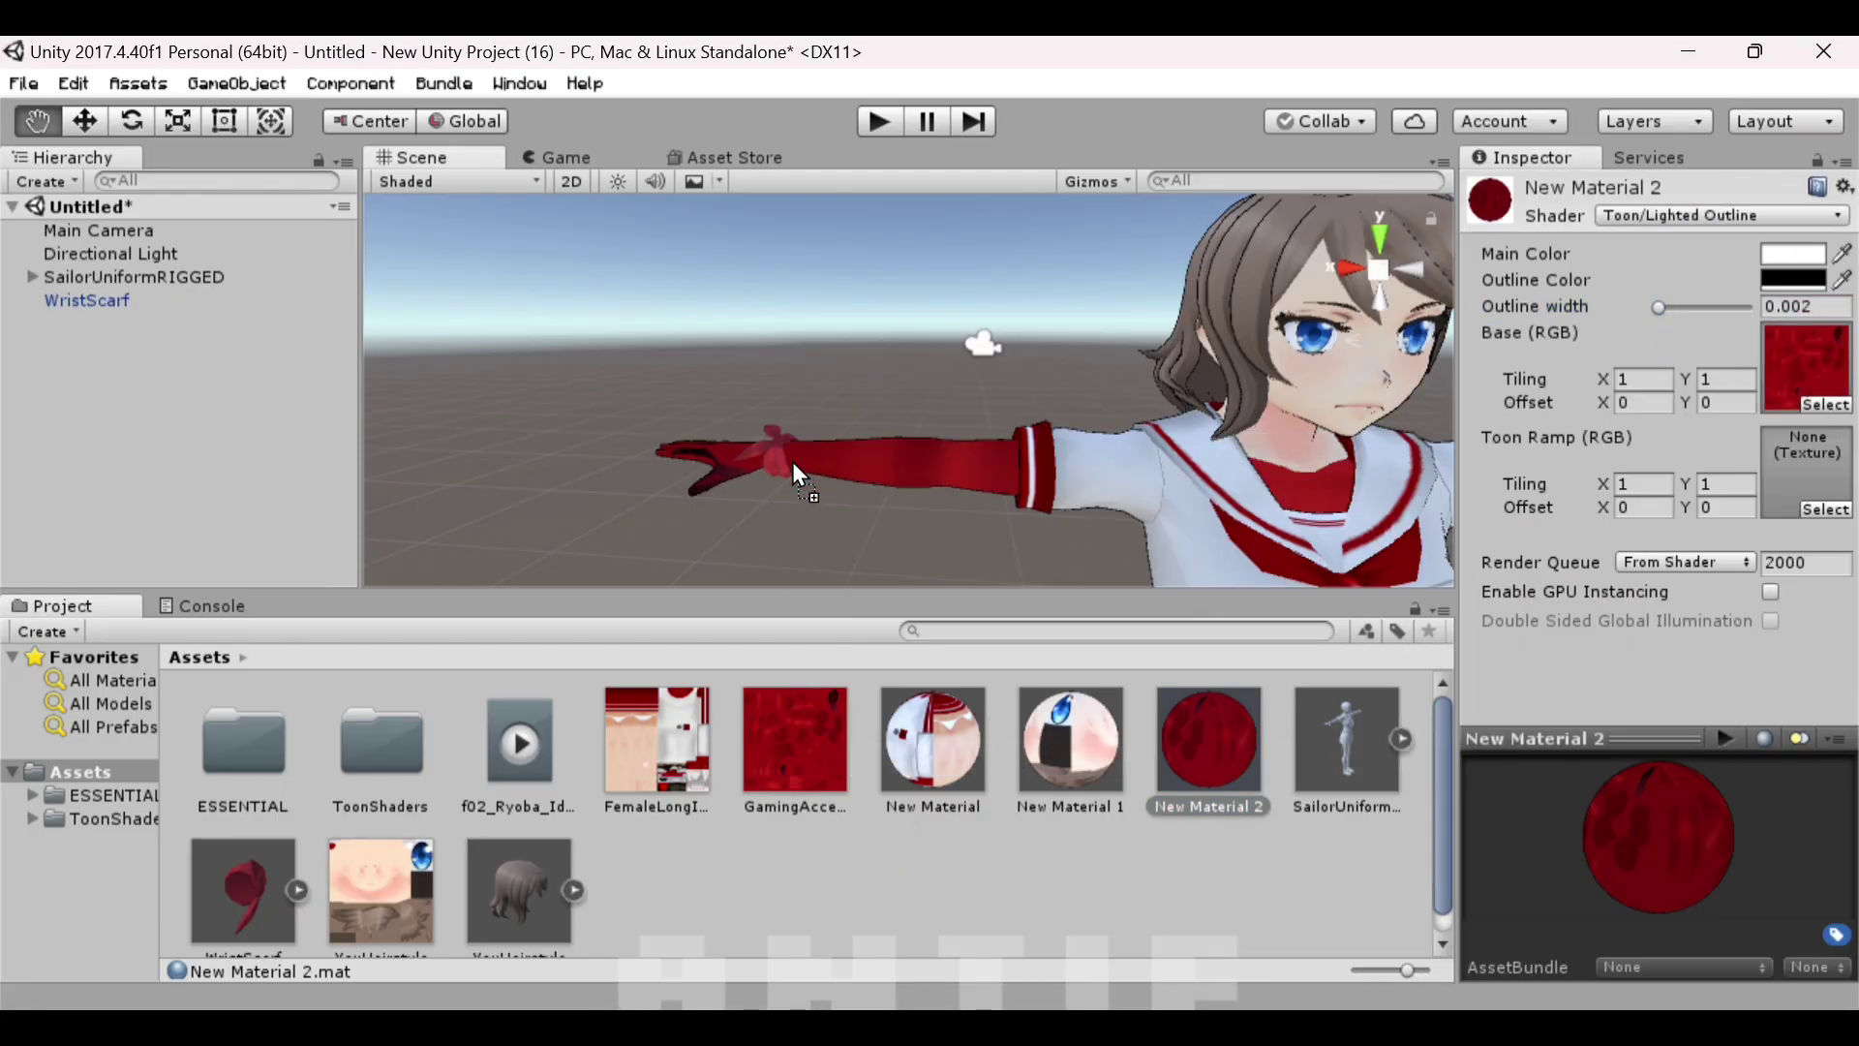
Expand the right arm bones and parent WristScarf under RightForeArm, then collapse the rig.
left_click(32, 277, "alt")
scroll(111, 326, "down", 5)
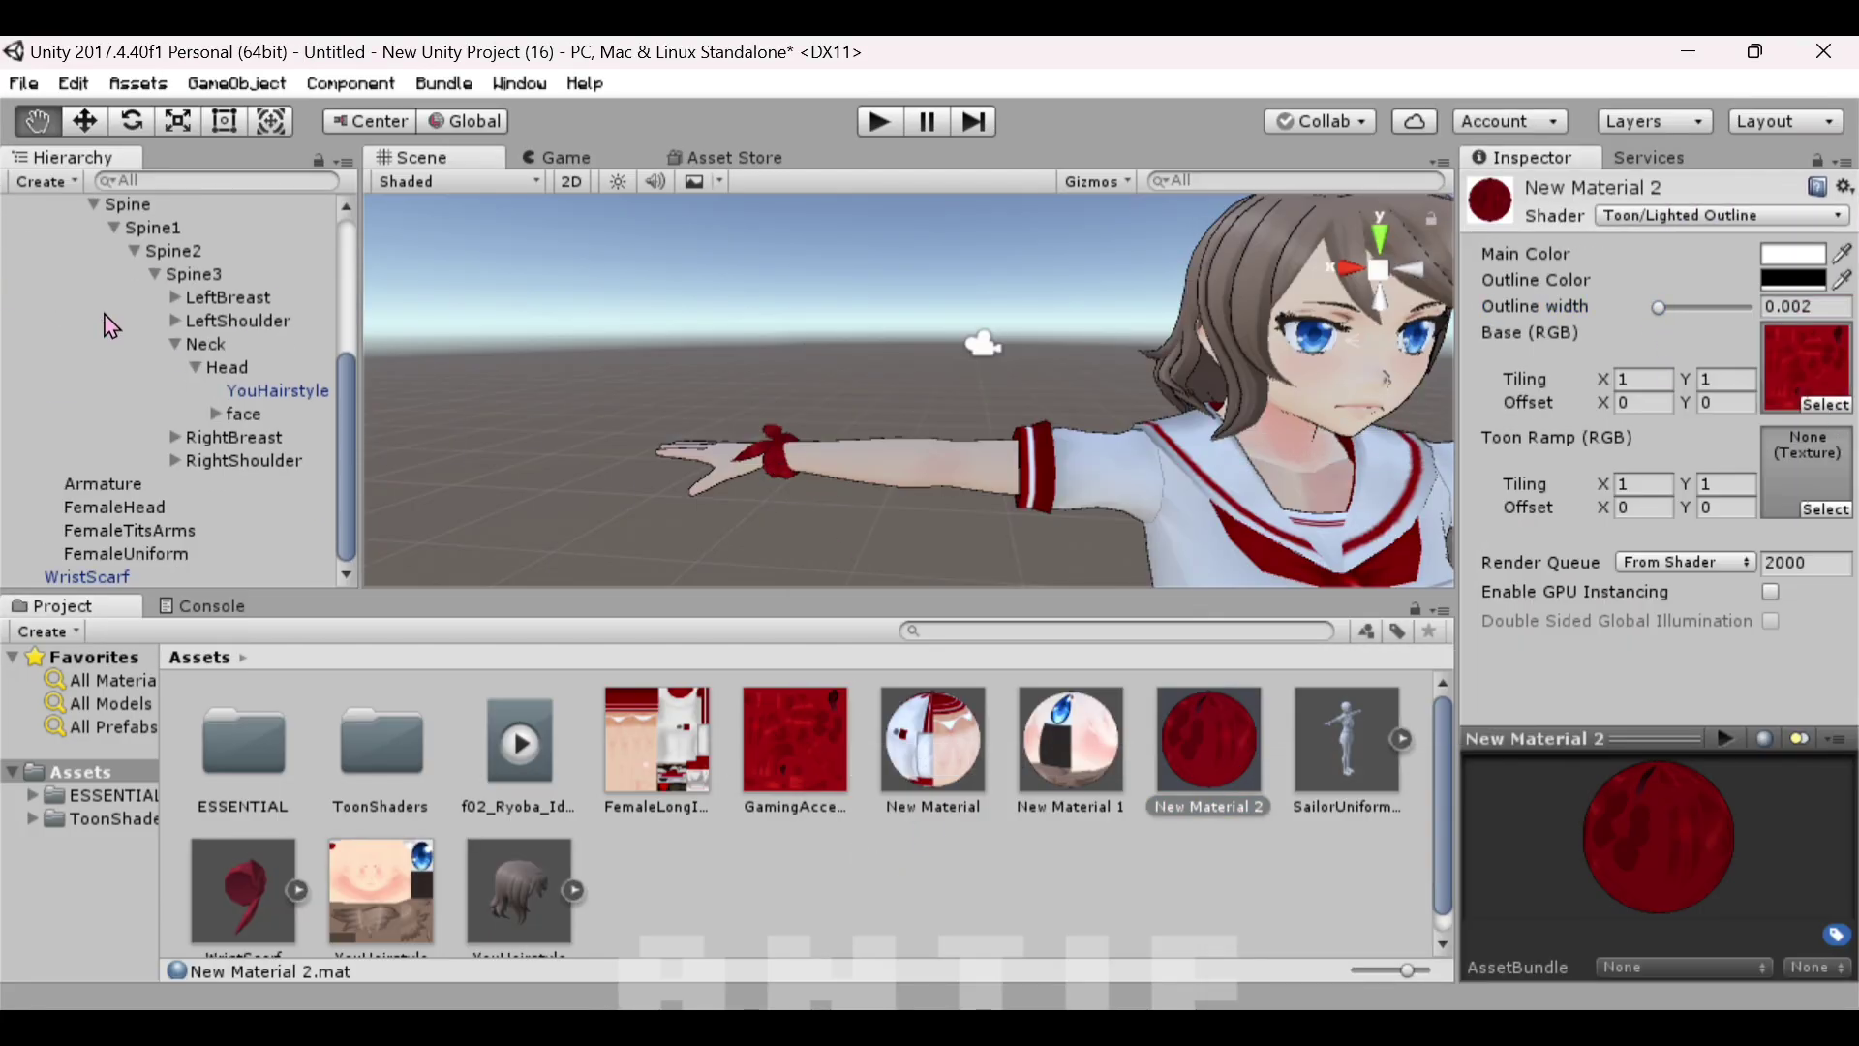
left_click(197, 367)
left_click(205, 387)
left_click(175, 390)
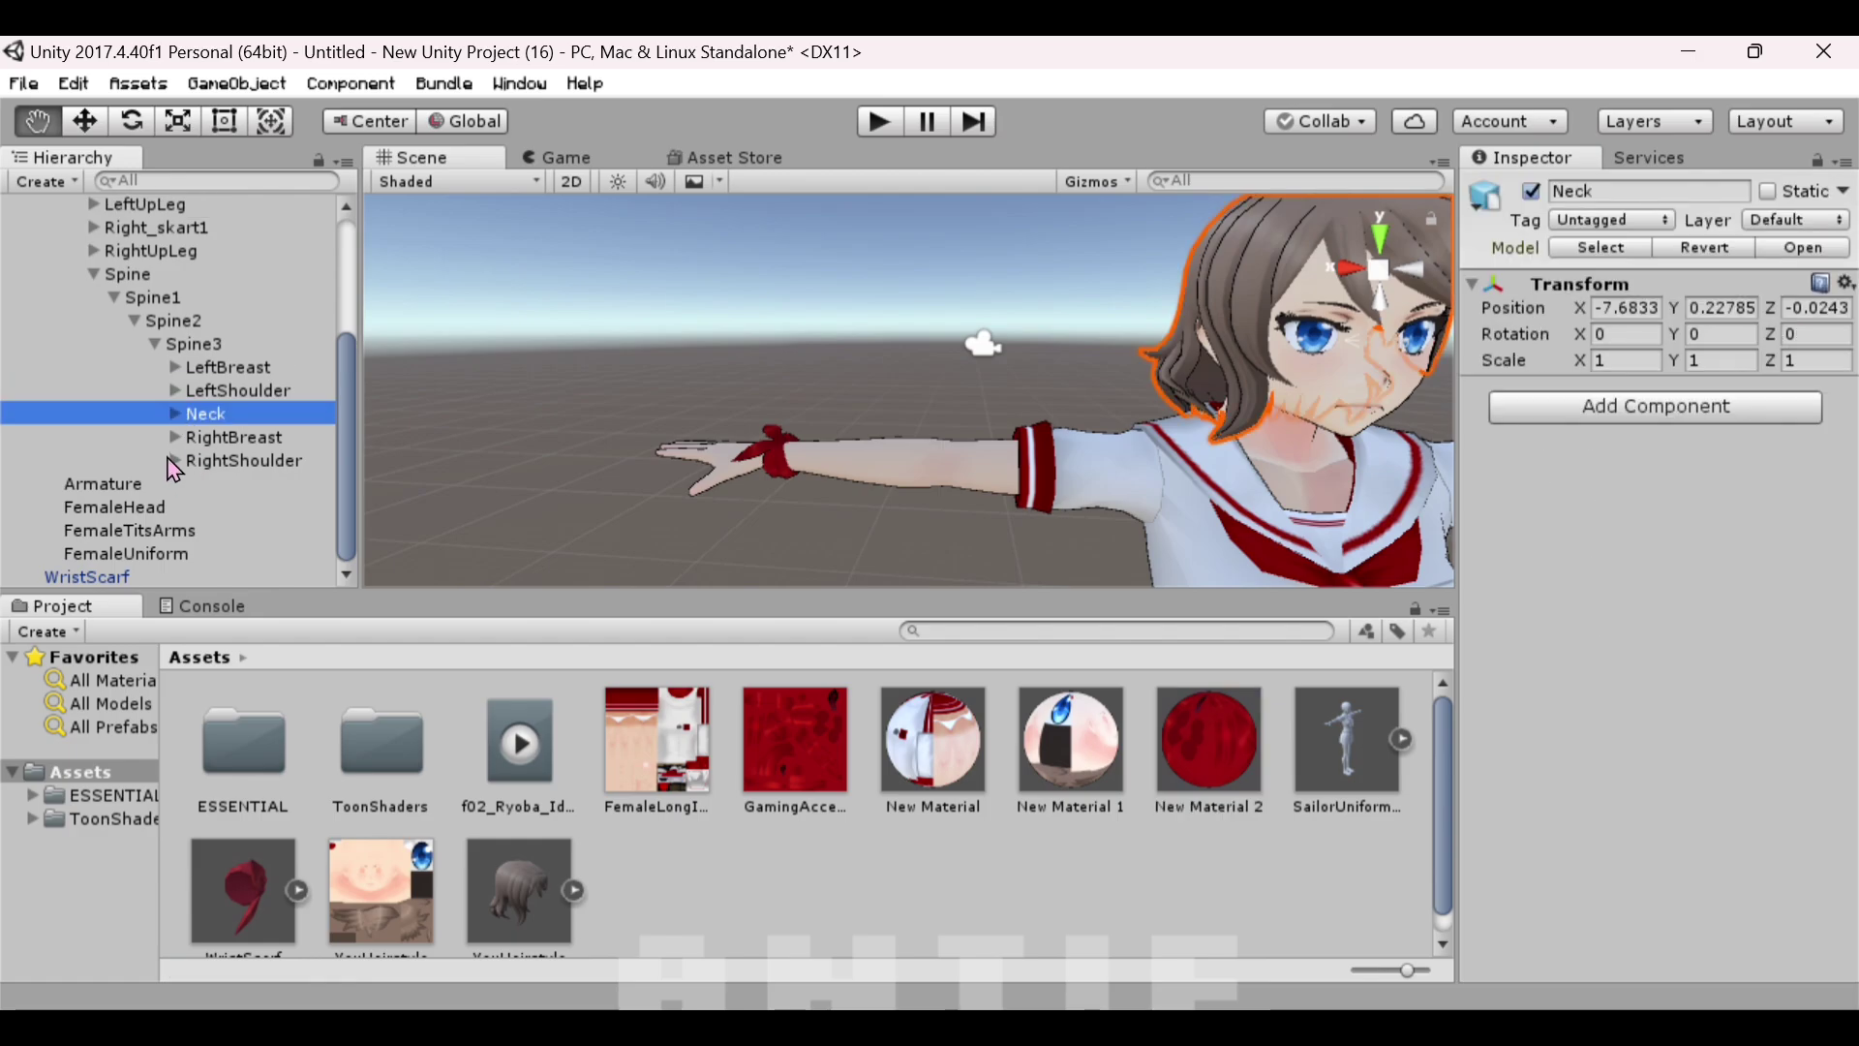
left_click(175, 459)
left_click(195, 461)
left_click(215, 461)
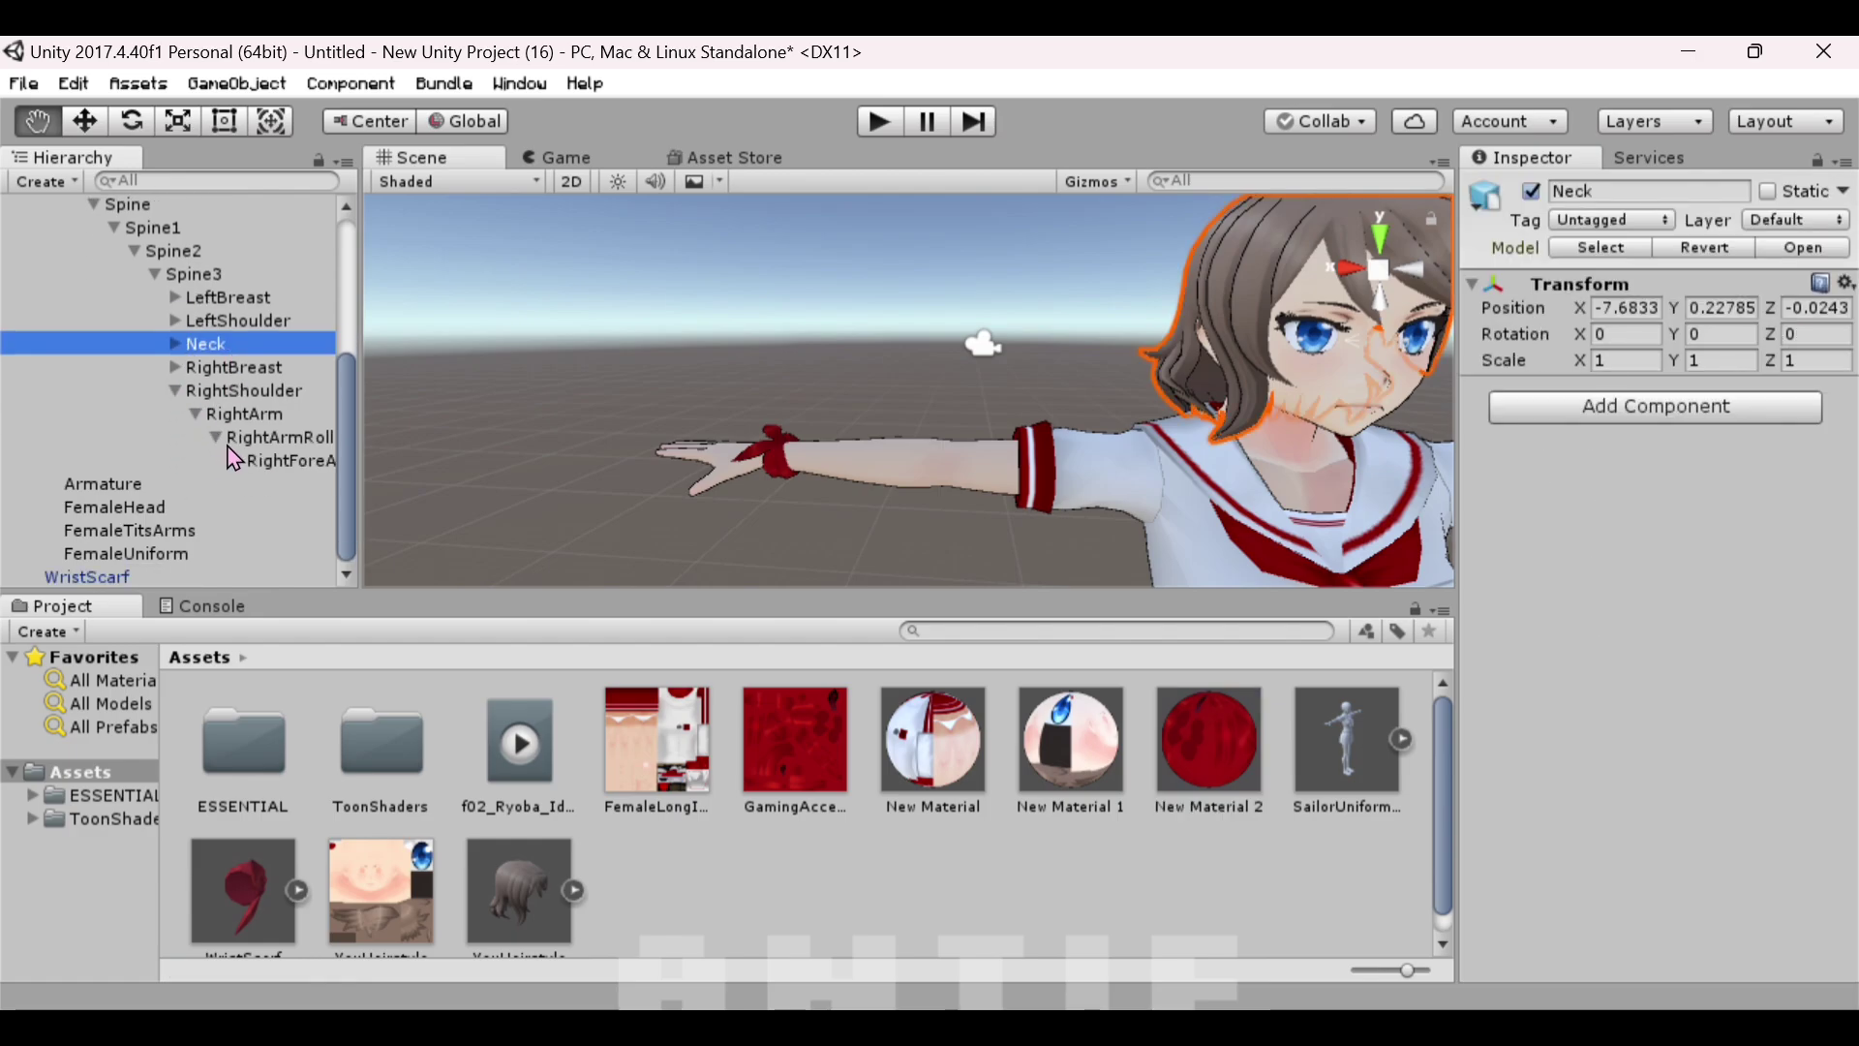
left_click(368, 422)
left_click_drag(362, 427, 496, 448)
scroll(316, 463, "down", 1)
left_click_drag(124, 581, 336, 439)
scroll(335, 439, "up", 5)
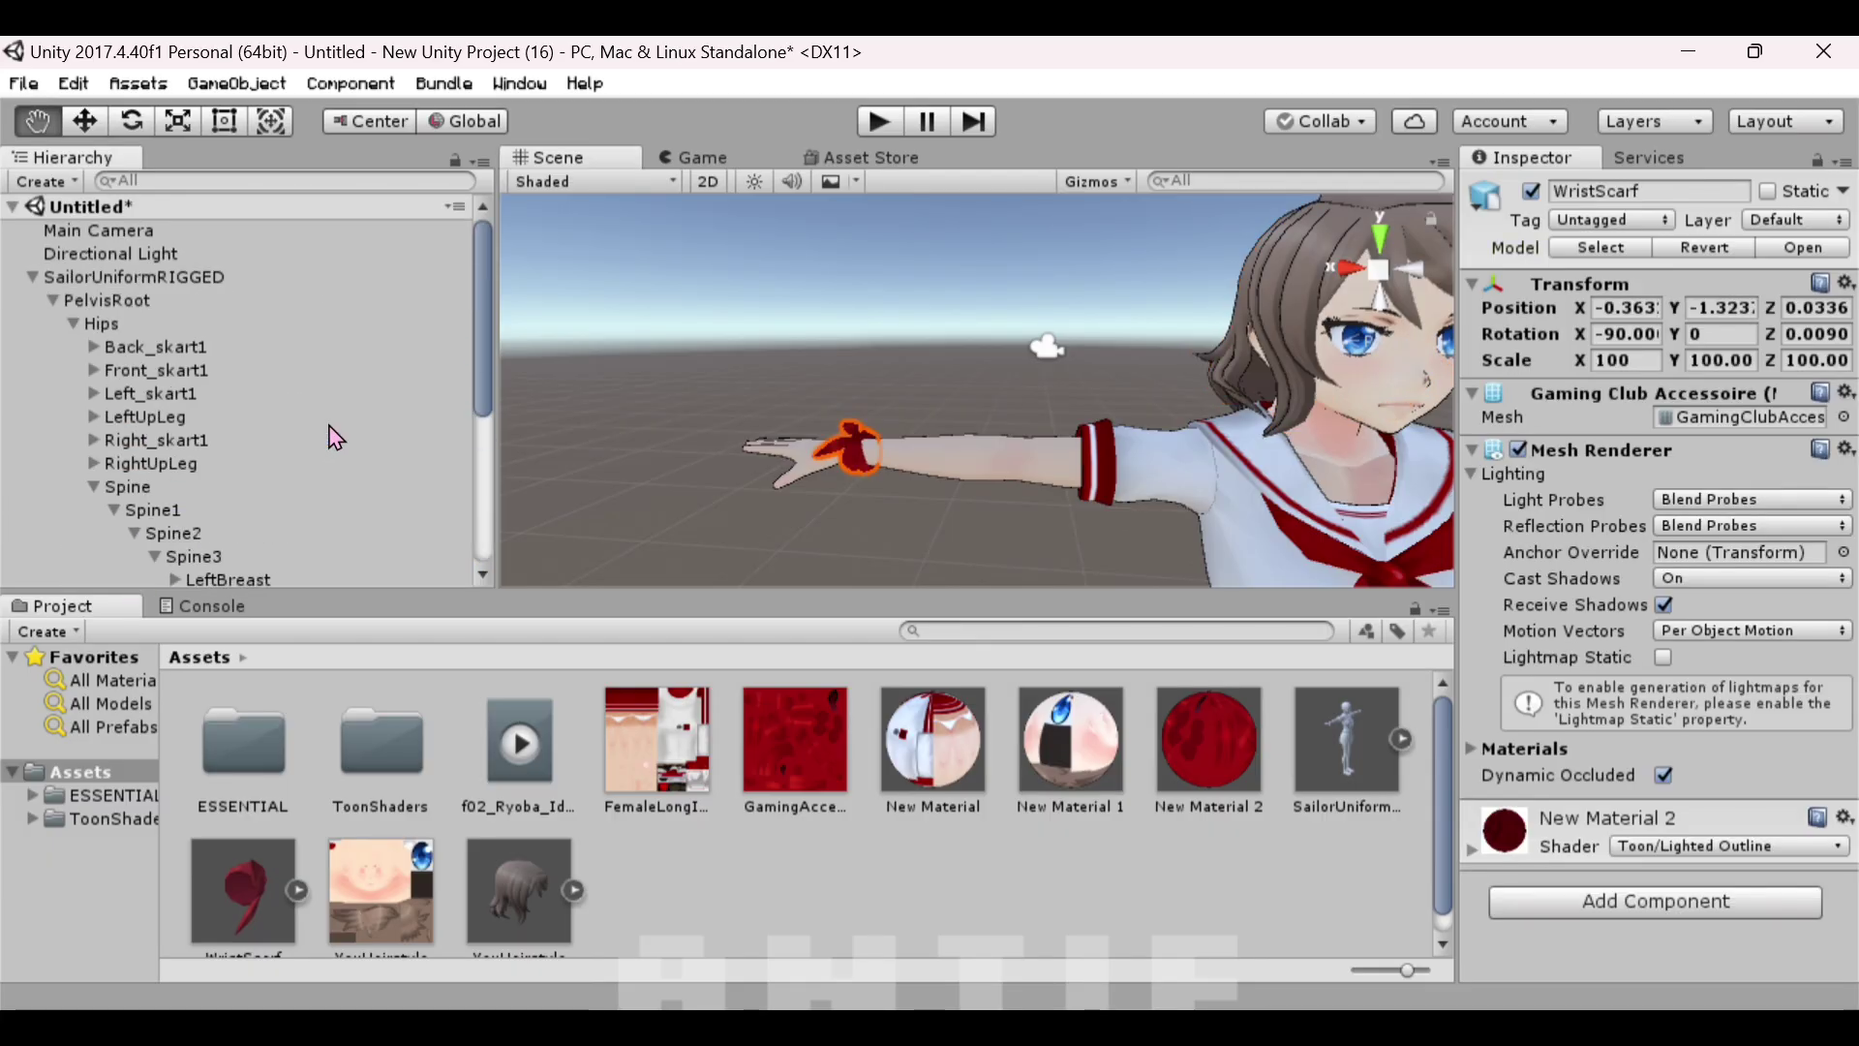
left_click(32, 276)
Deselect the scarf, play-test the character's idle animation, and reframe the scene view.
left_click(803, 236)
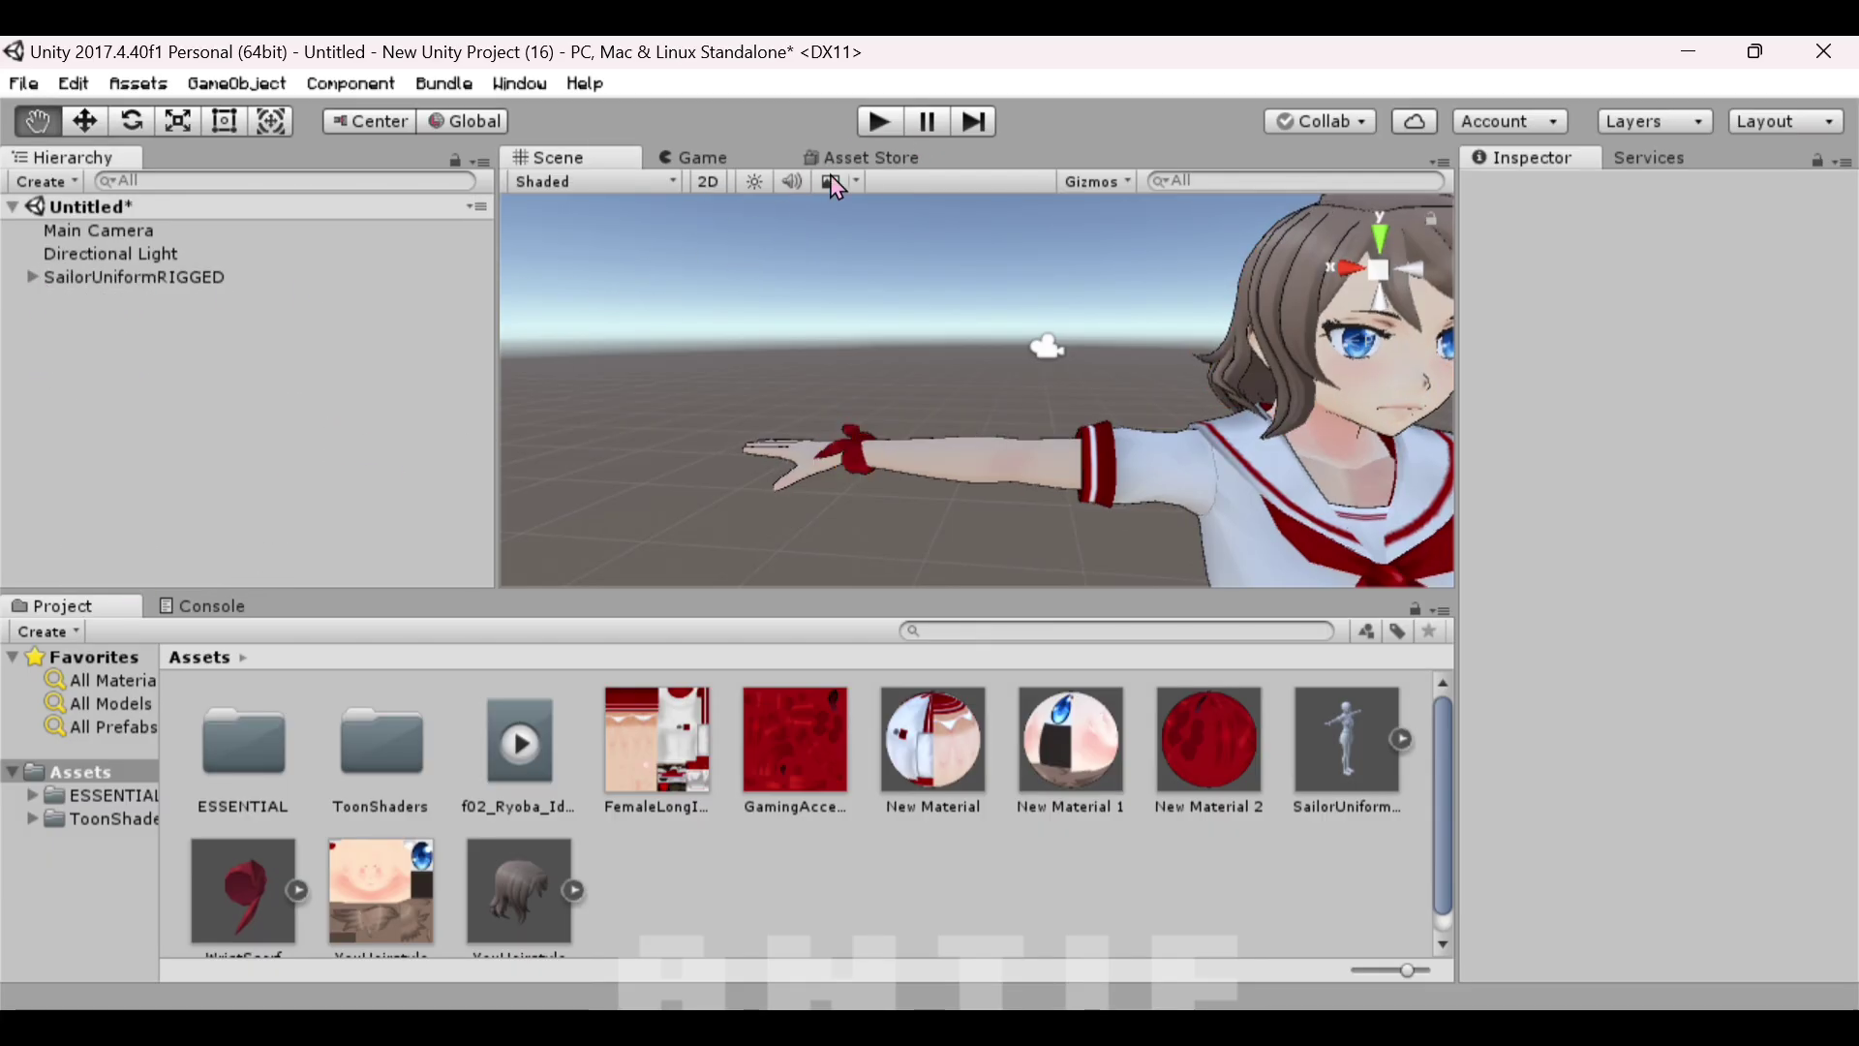
left_click(878, 122)
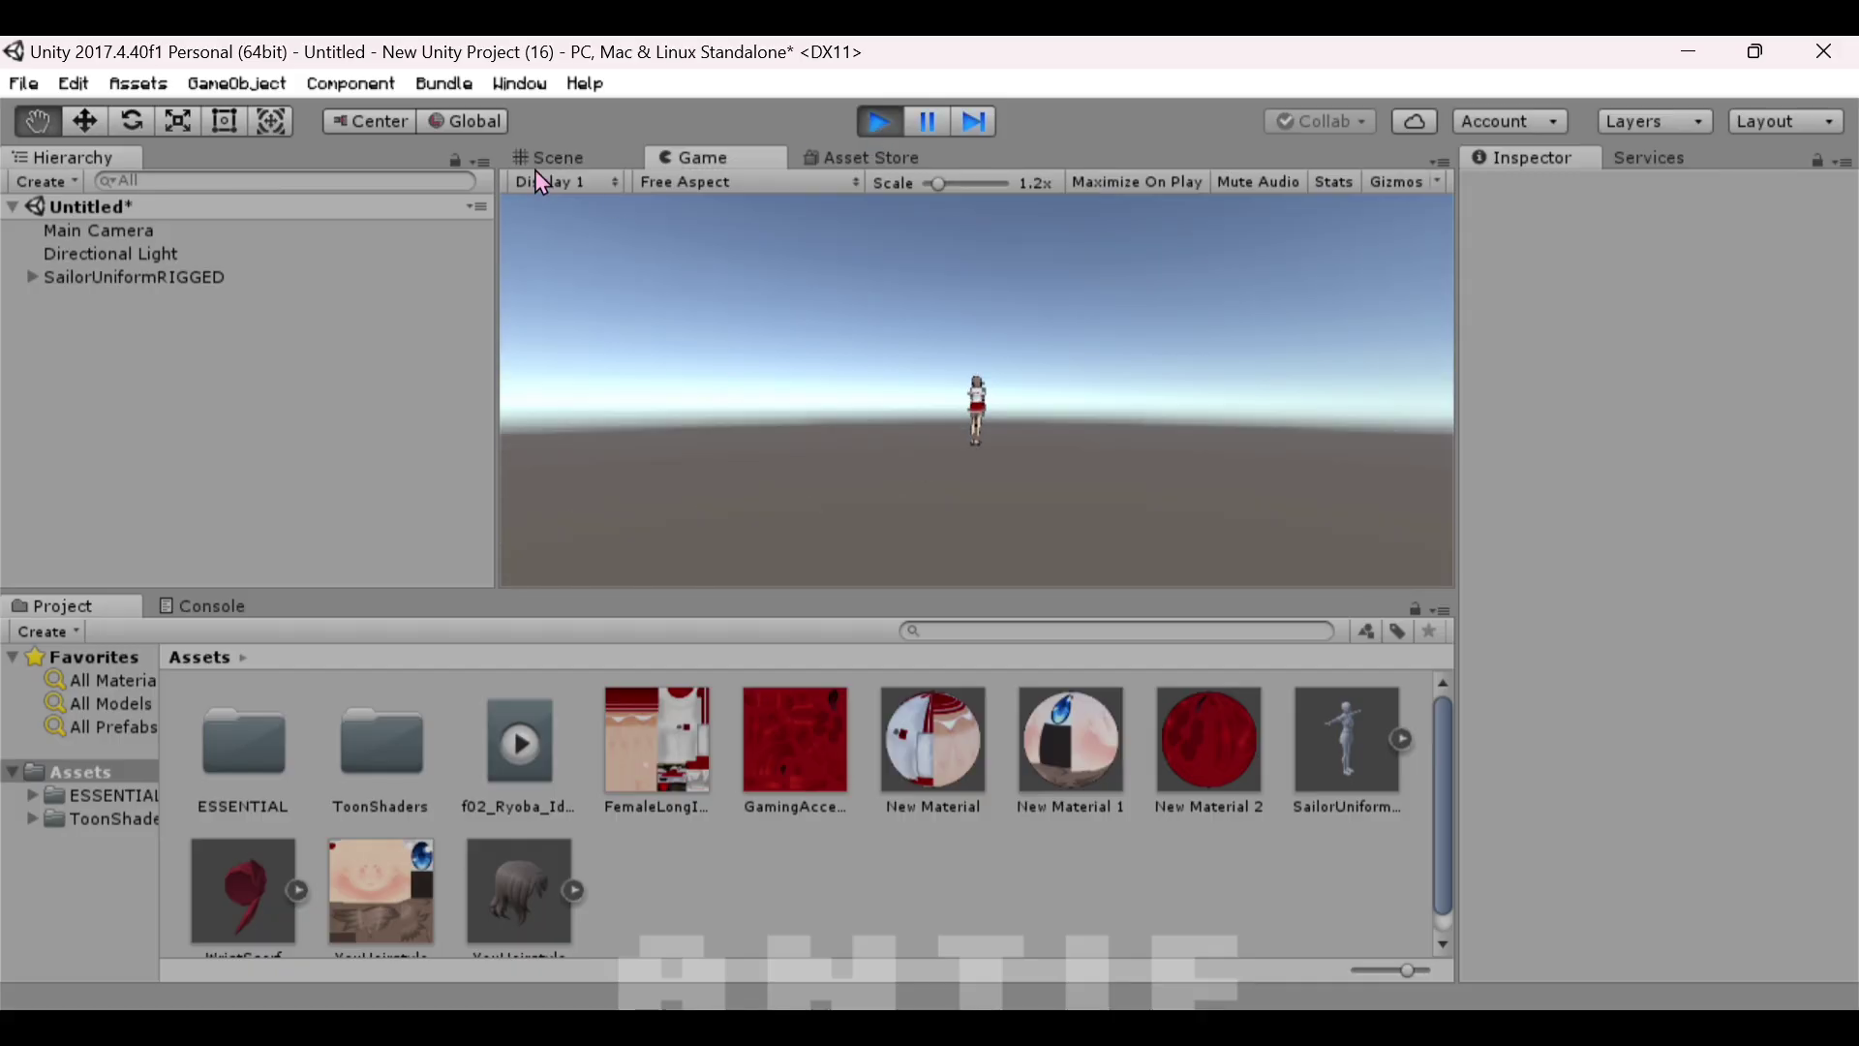
left_click(552, 157)
scroll(1065, 329, "up", 5)
scroll(997, 344, "down", 2)
left_click_drag(997, 345, 1104, 435)
scroll(1152, 478, "down", 2)
scroll(1104, 436, "down", 2)
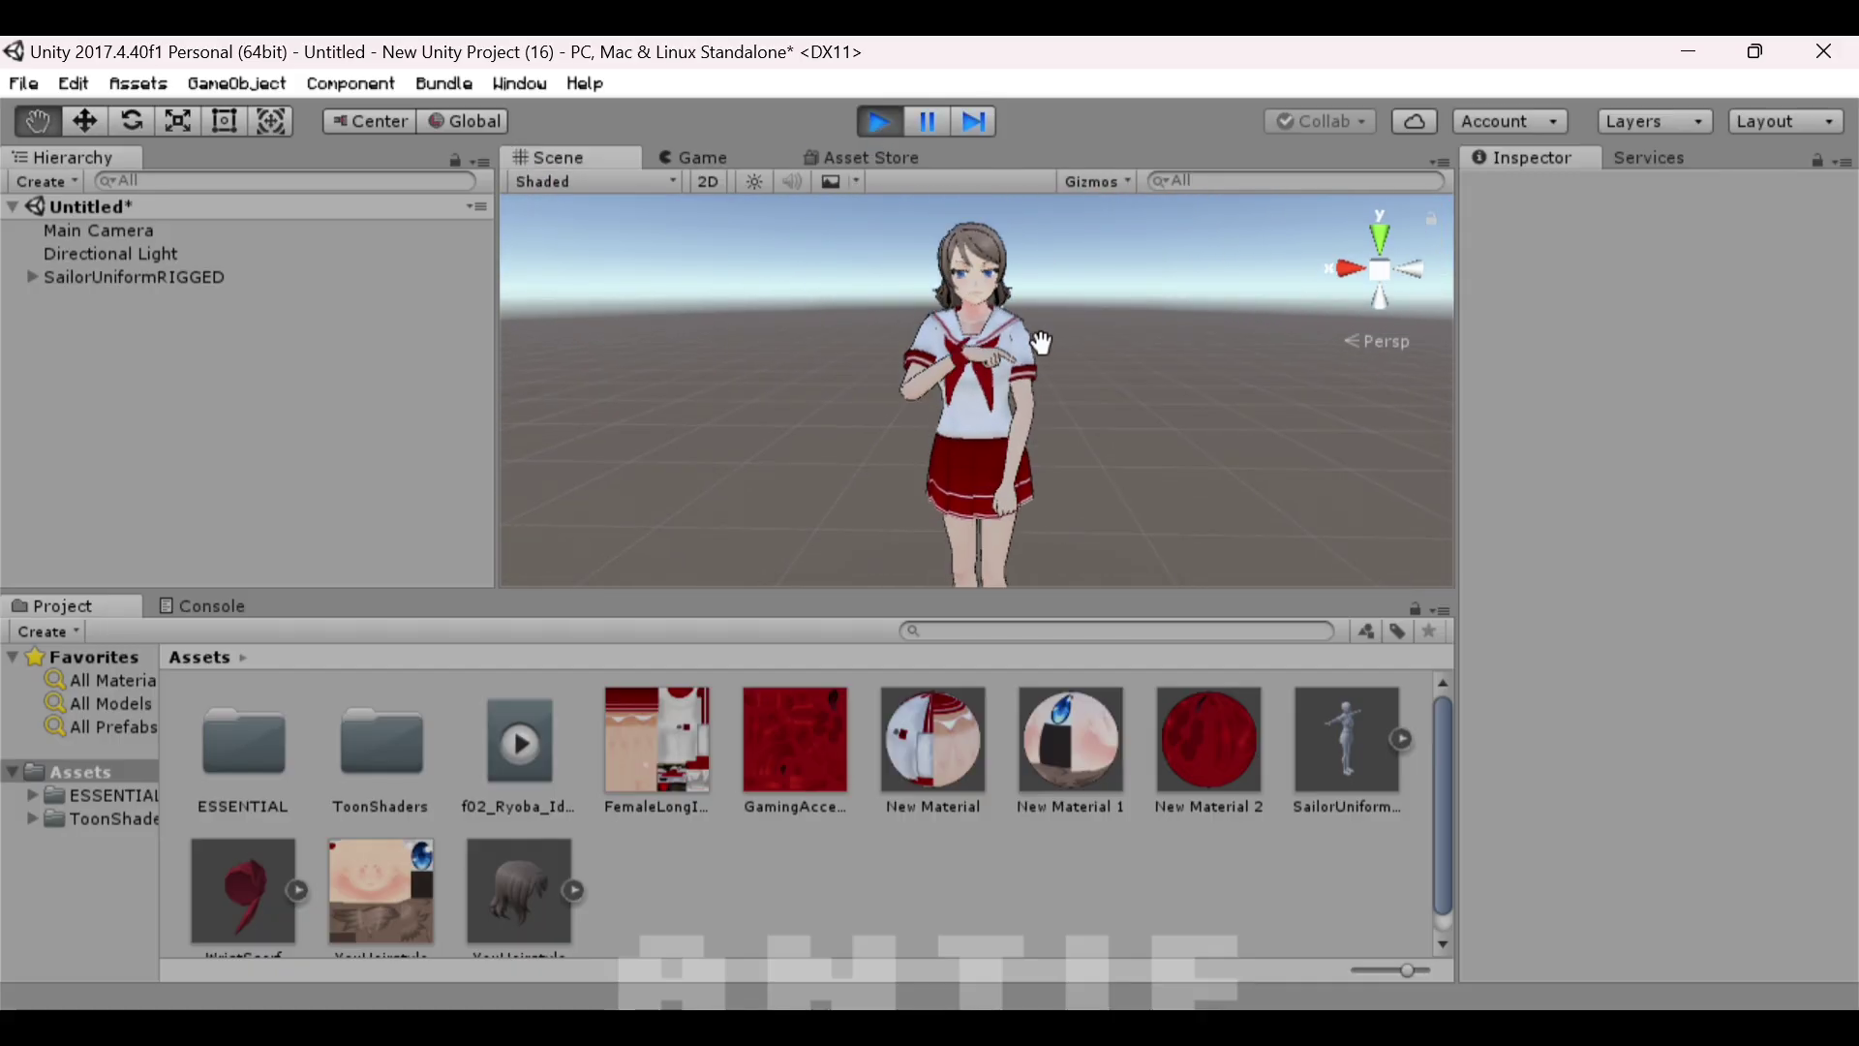
scroll(1055, 395, "up", 2)
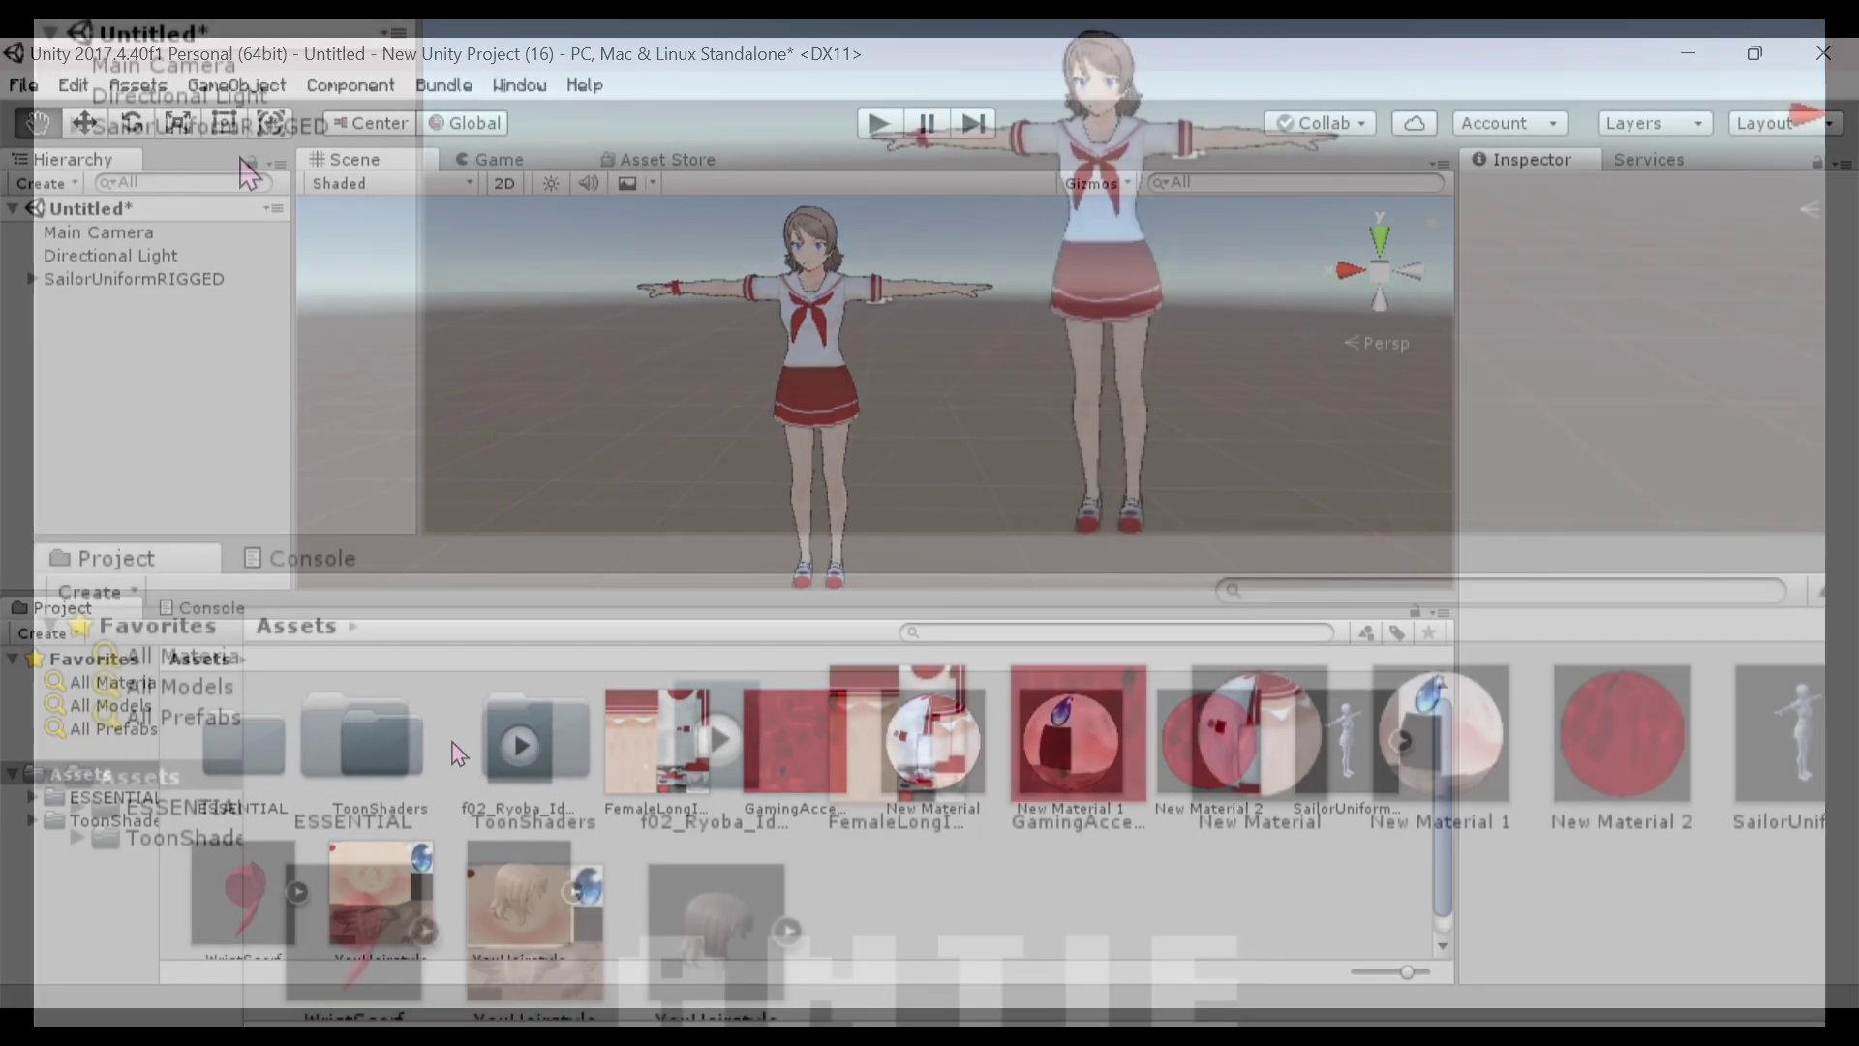
Save SailorUniformRIGGED as a prefab and assign it the new asset bundle 'girly'.
left_click(116, 279)
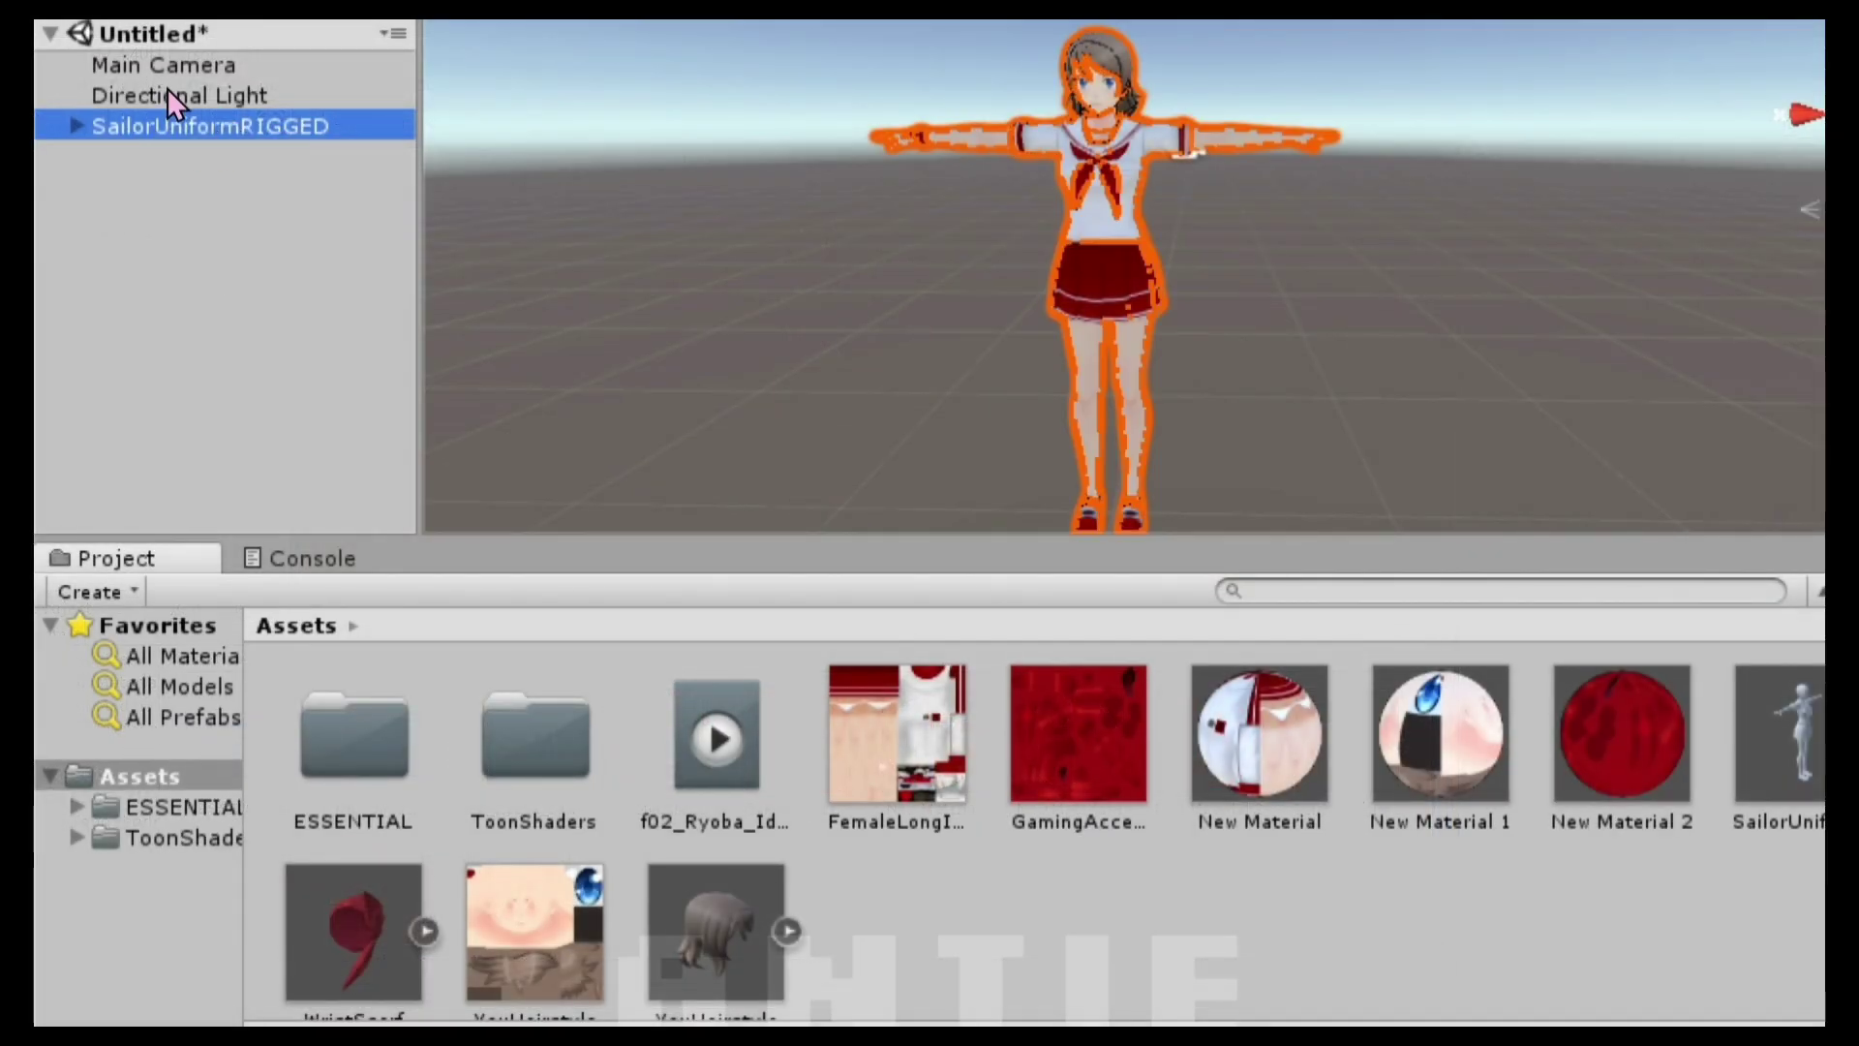
left_click_drag(229, 155, 1245, 978)
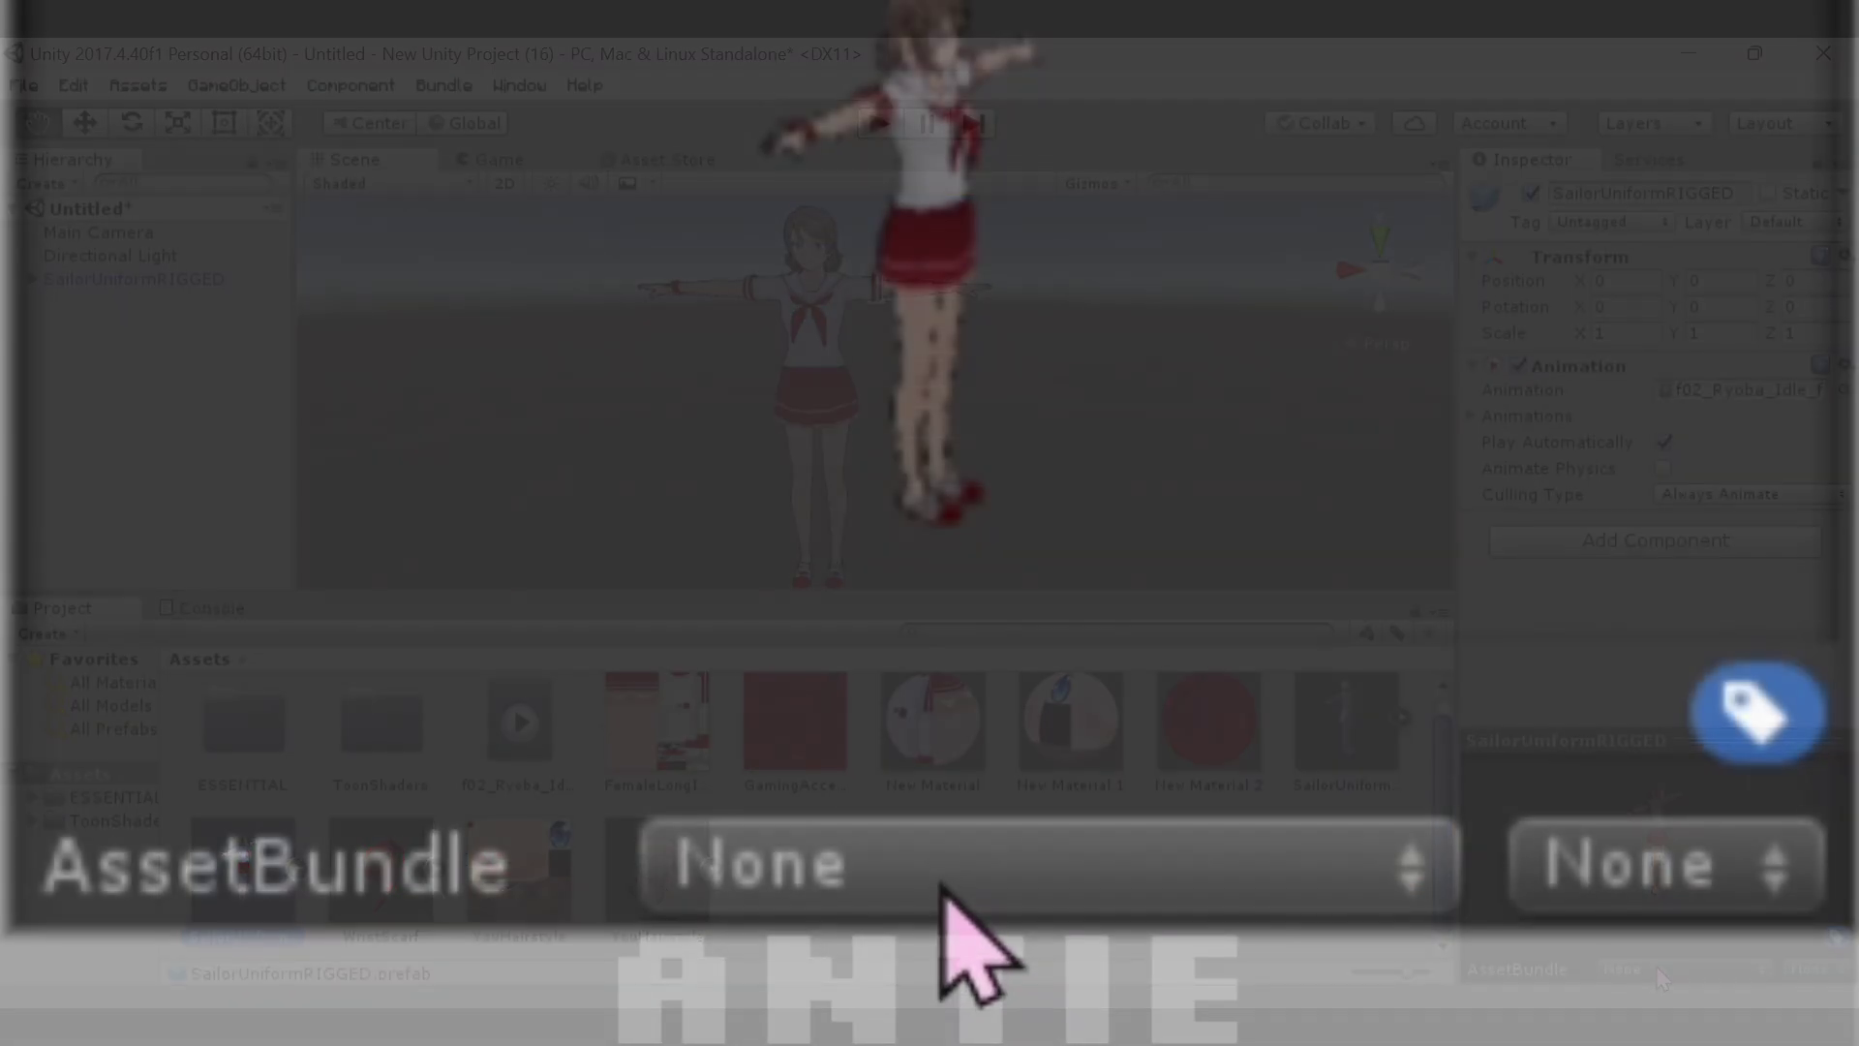
left_click(1664, 976)
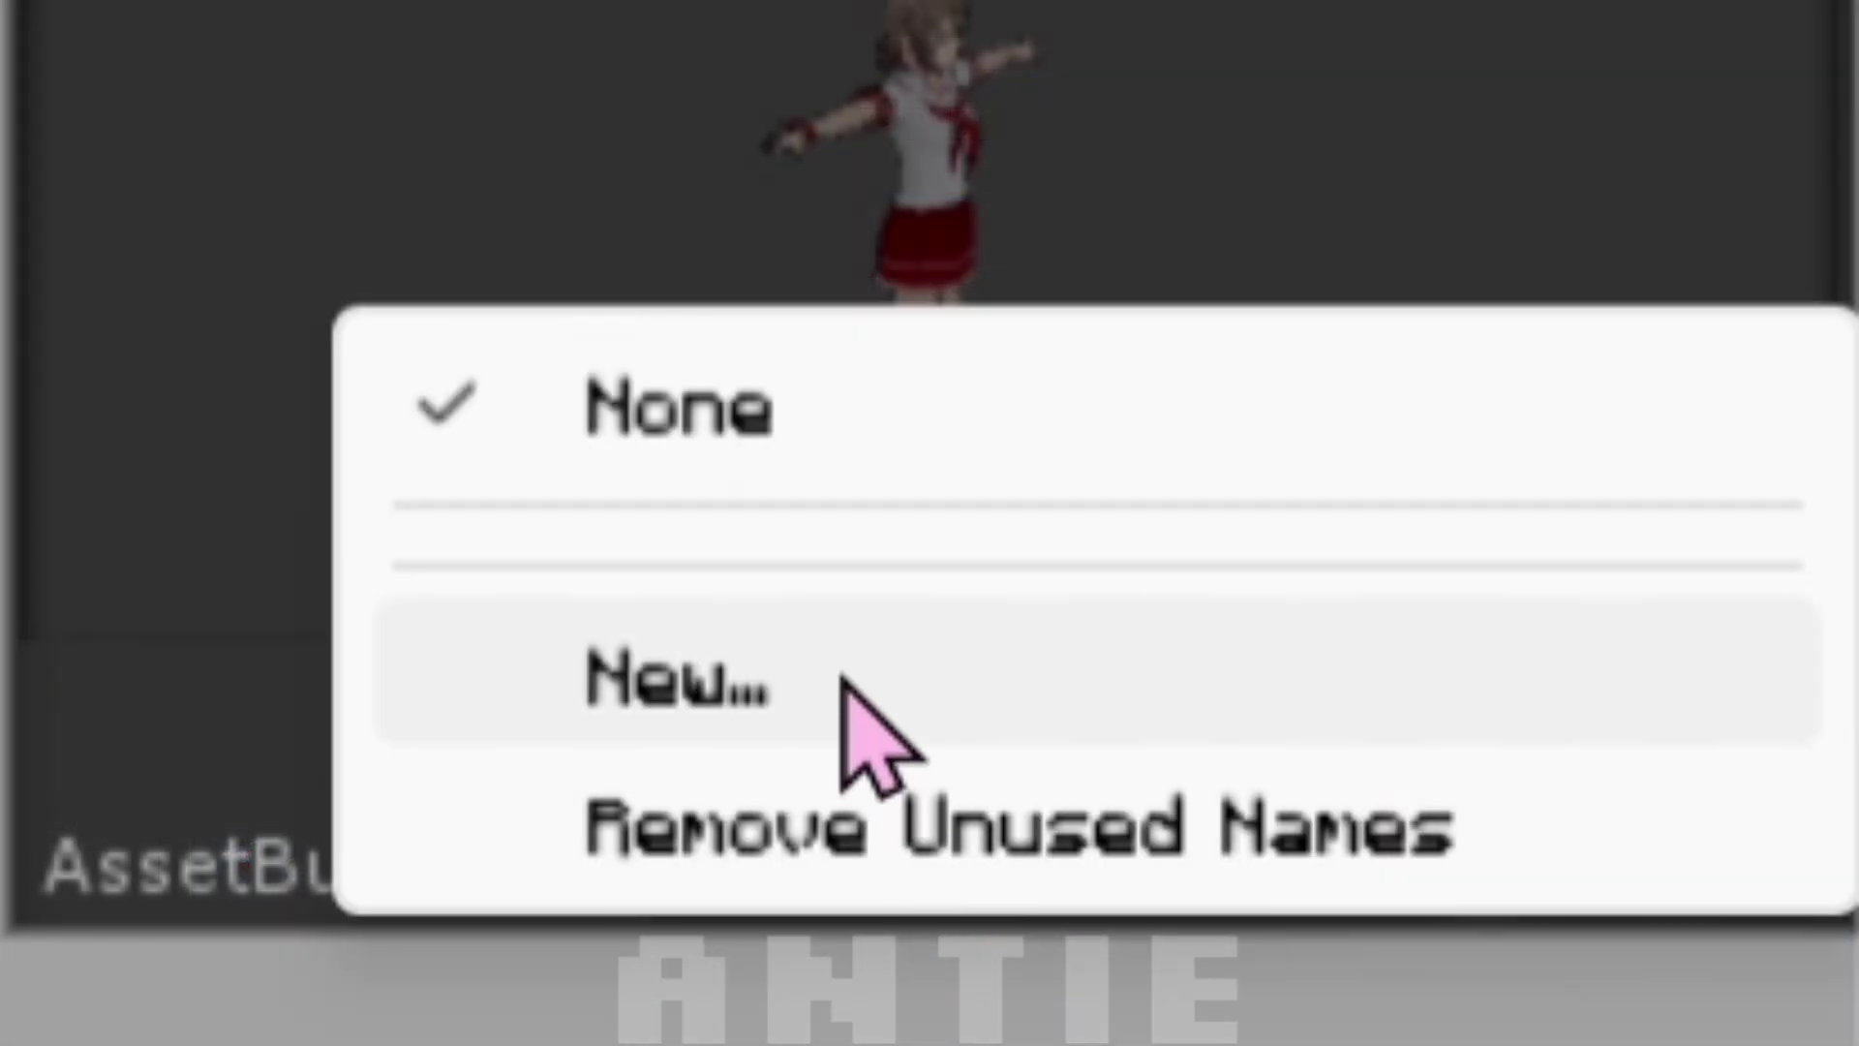
left_click(842, 685)
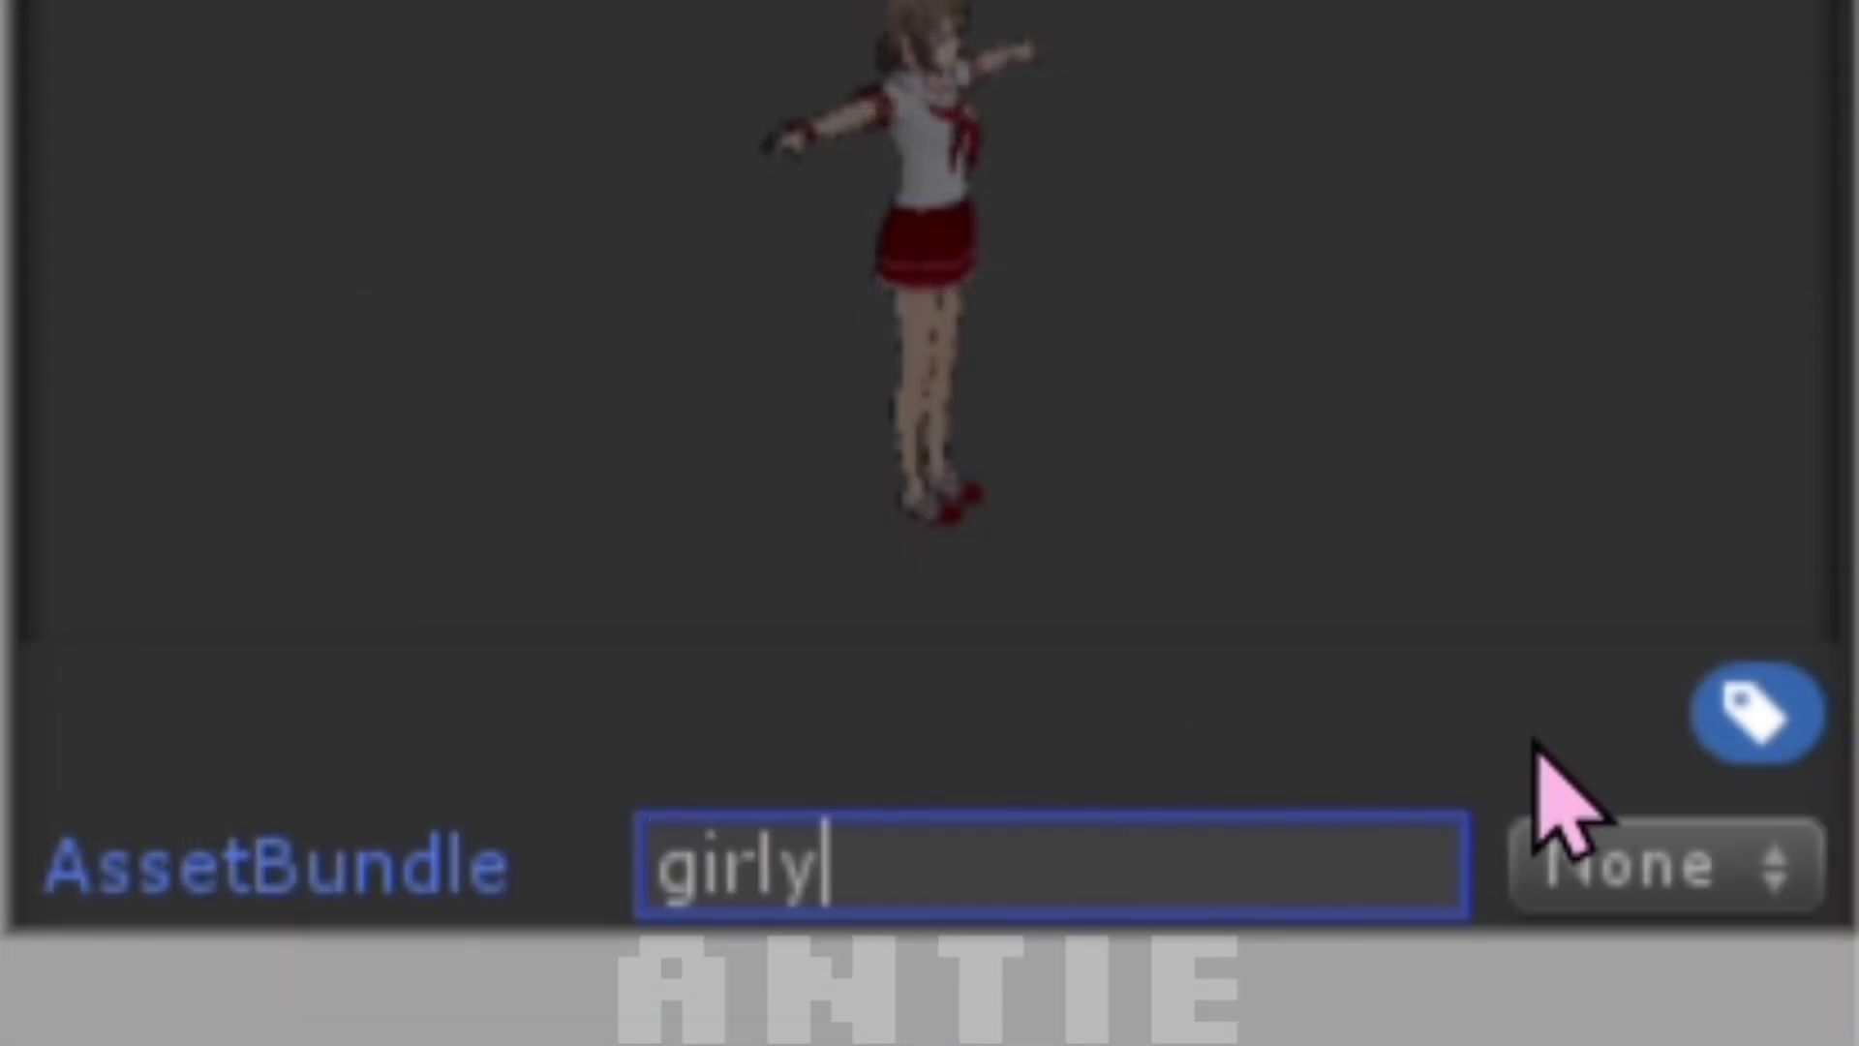
left_click(1550, 852)
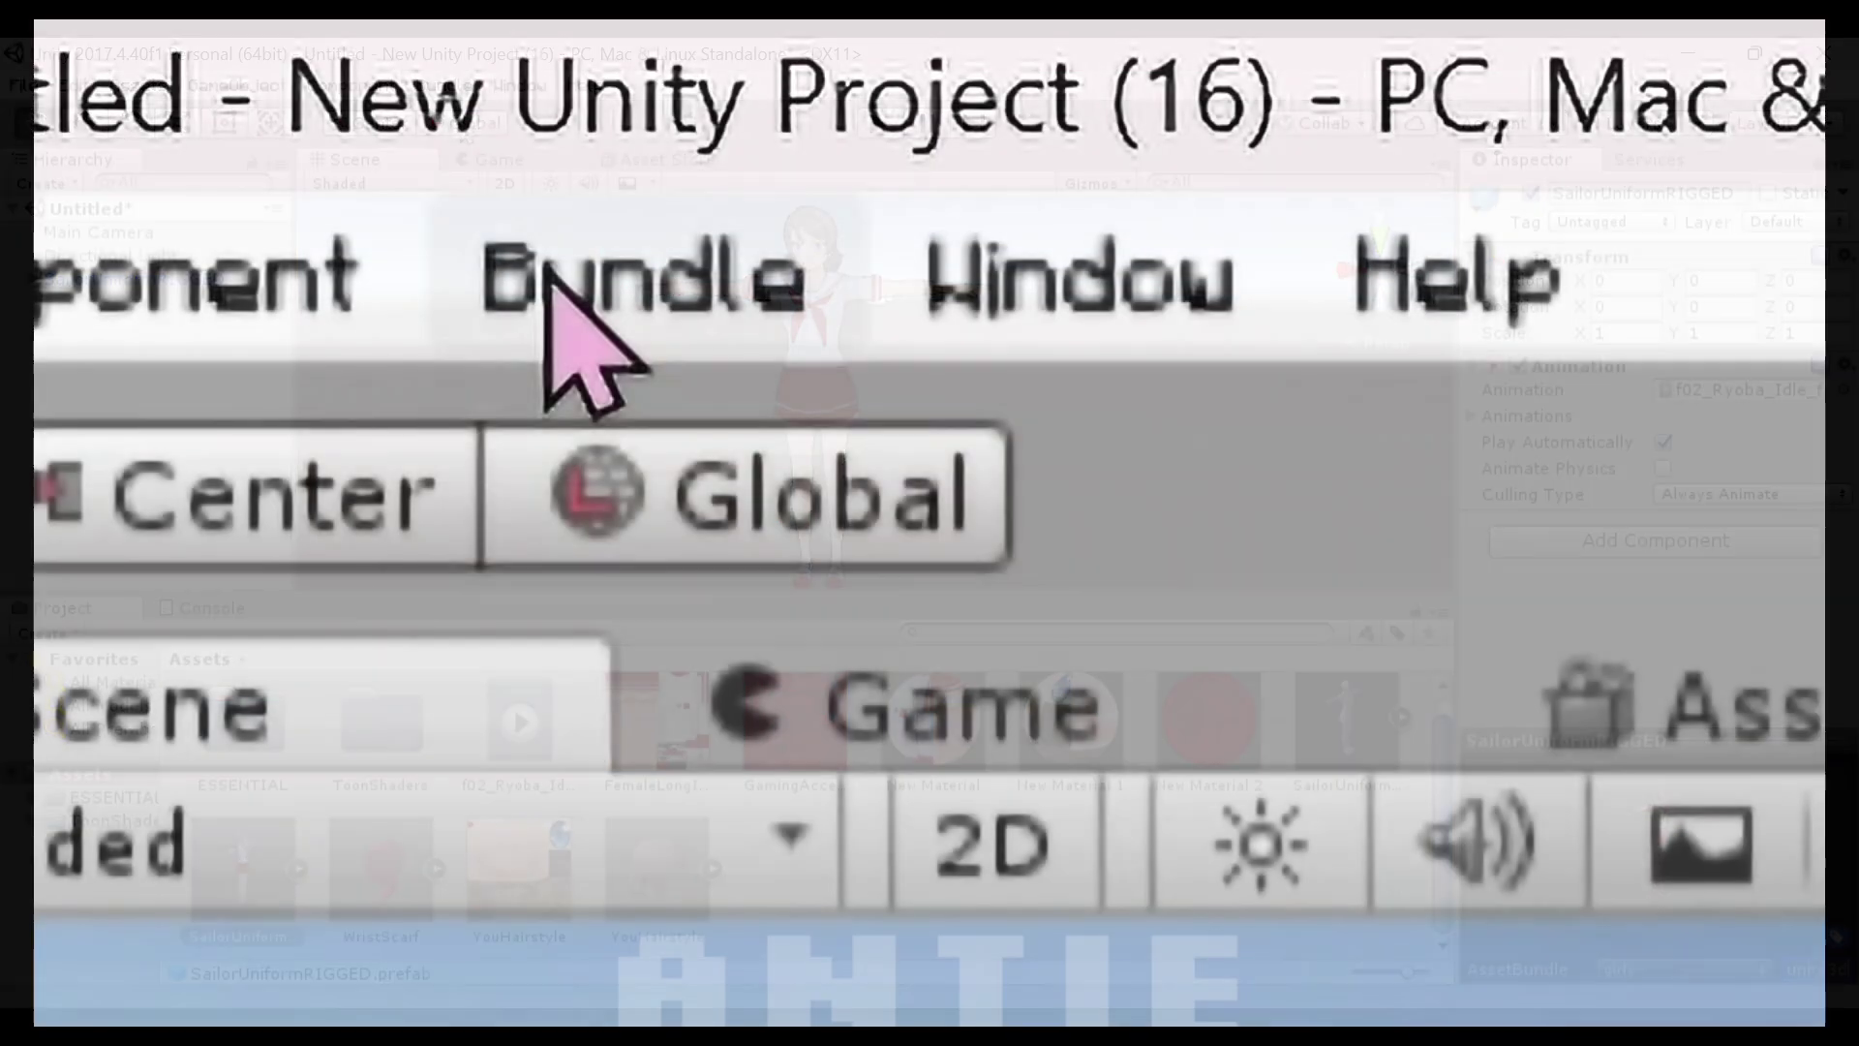
Build the AssetBundles from the Bundle menu.
left_click(431, 86)
left_click(485, 127)
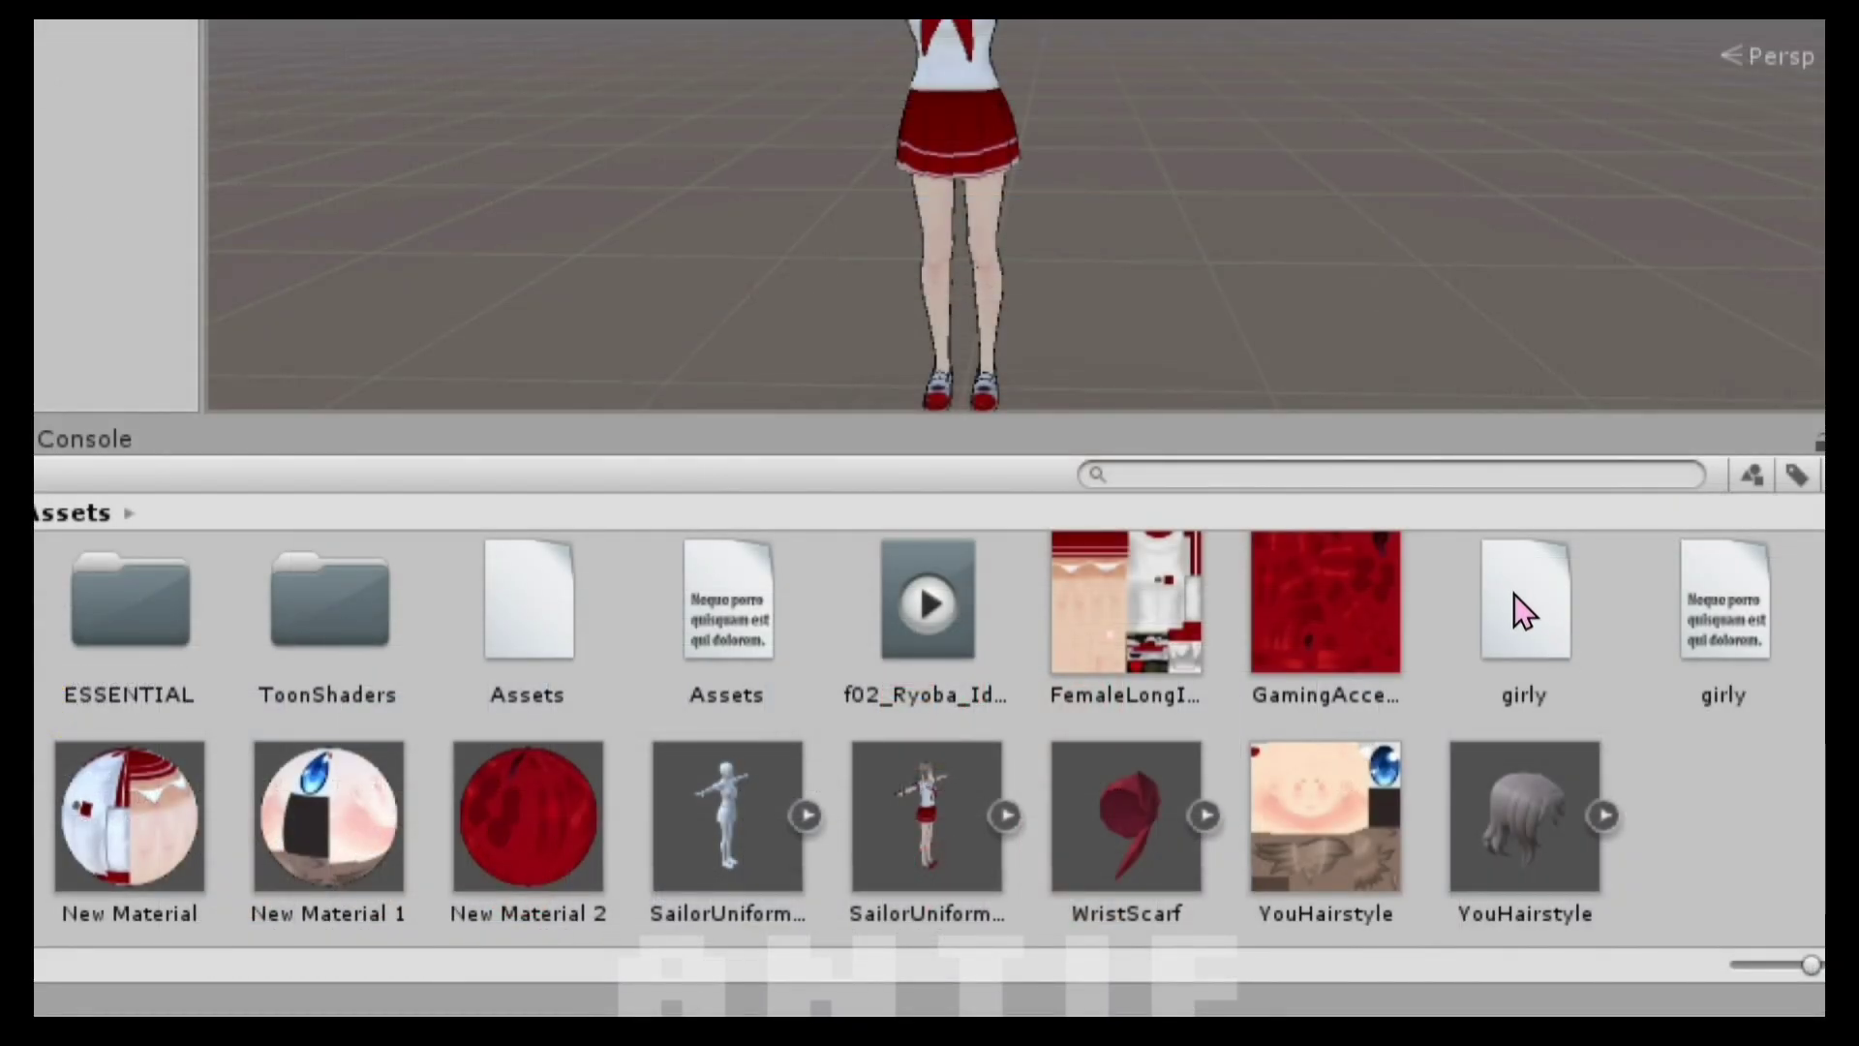
scroll(1554, 618, "up", 1)
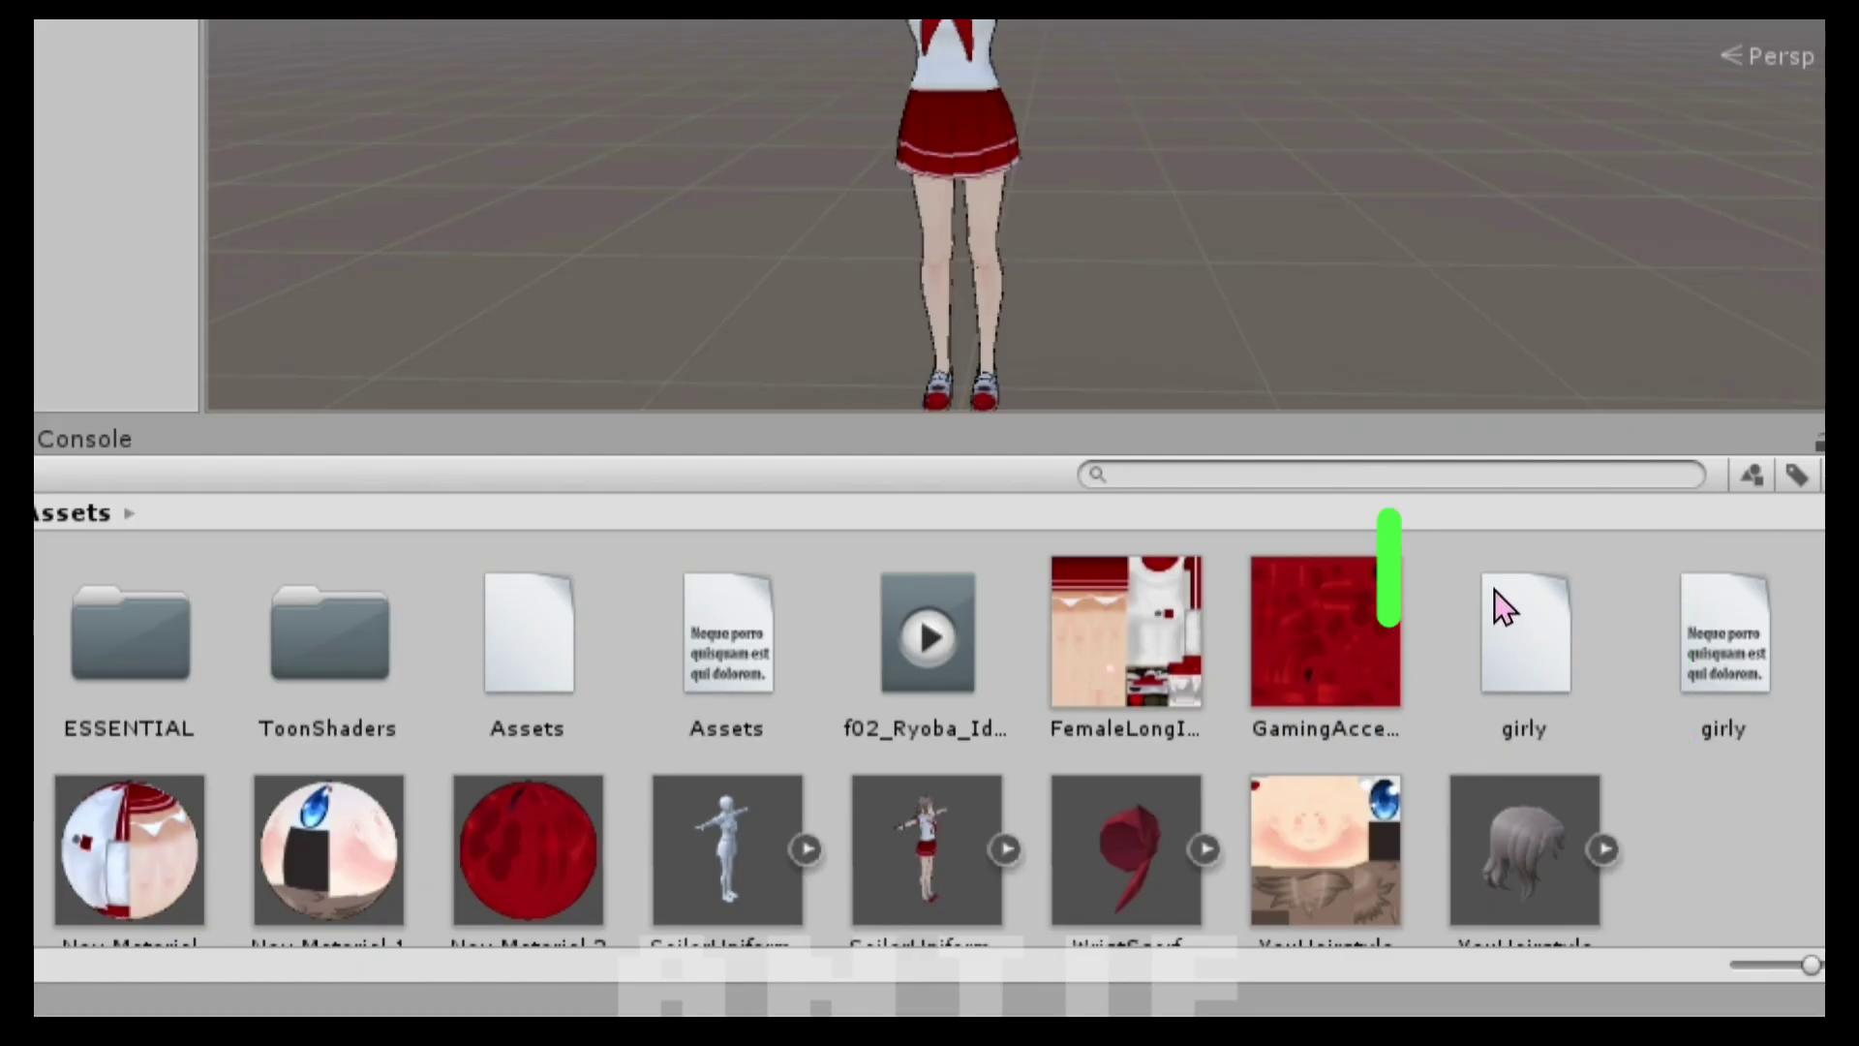
Rename the built girly bundle file by appending the .unity3d extension.
left_click_drag(1508, 624, 1587, 615)
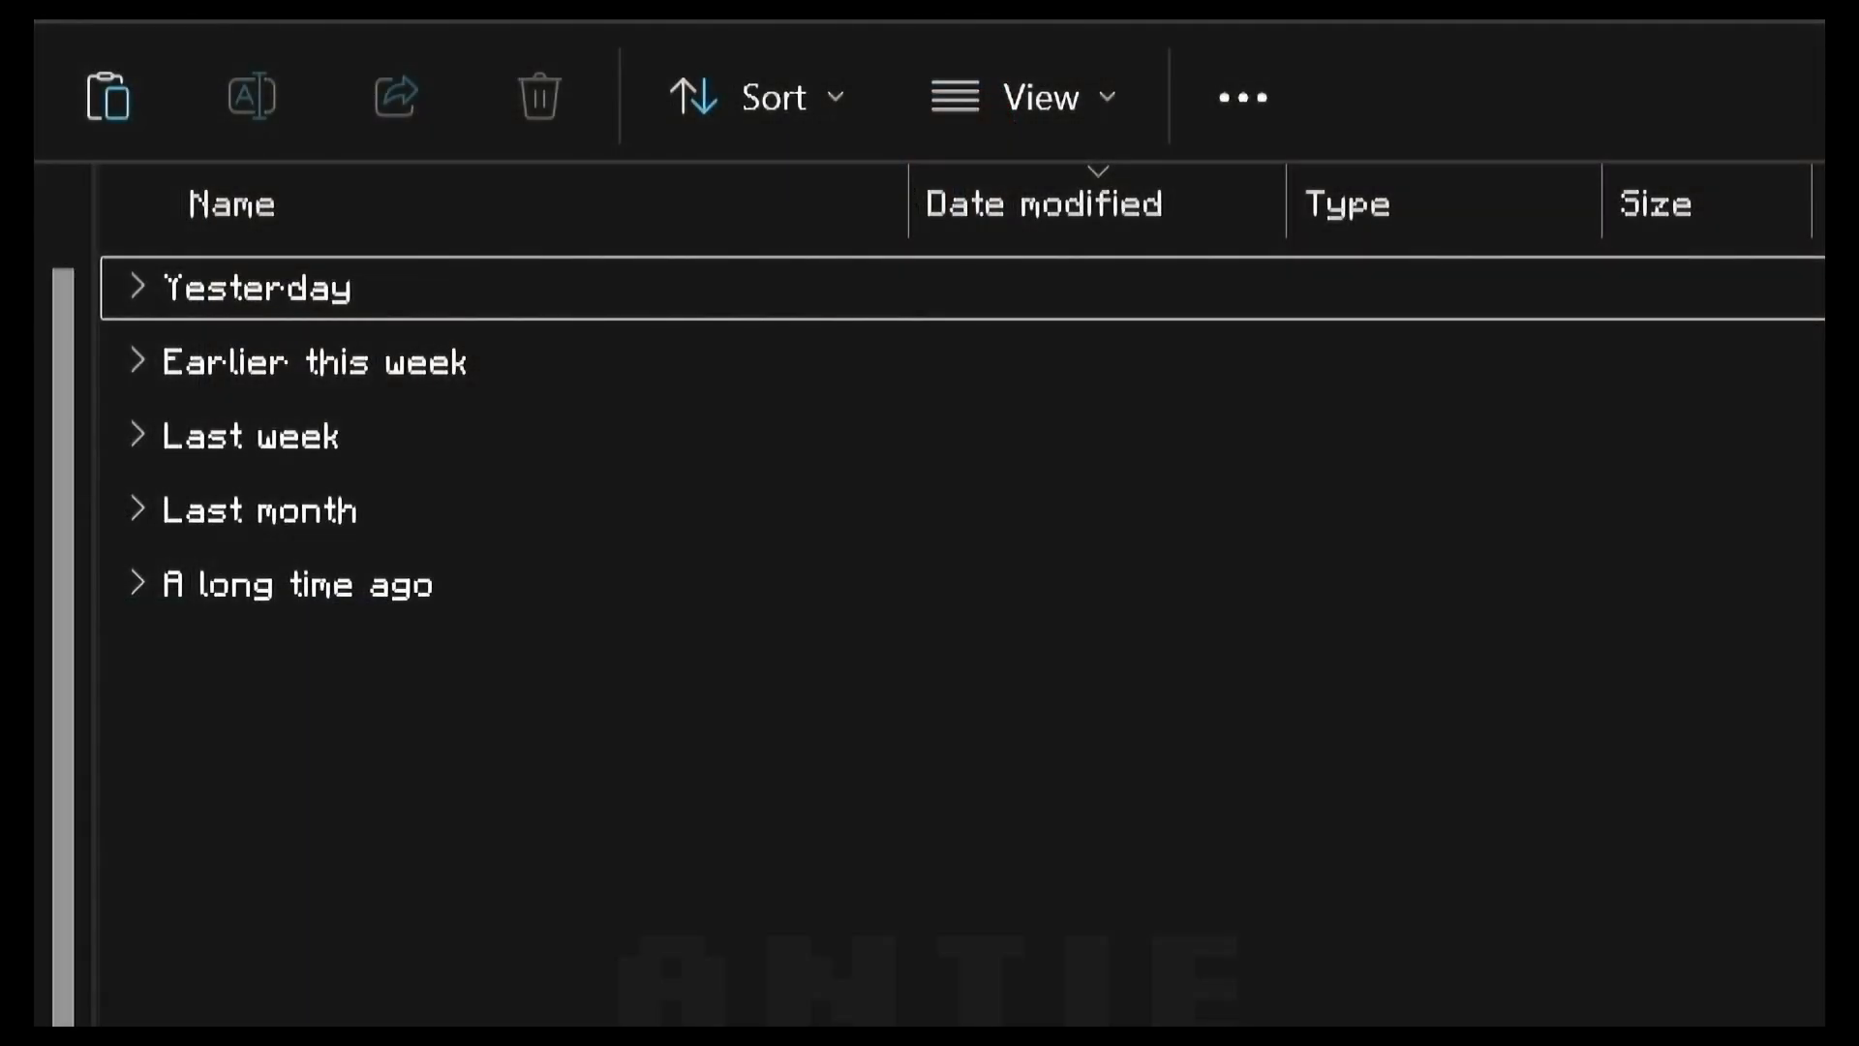
left_click(276, 68)
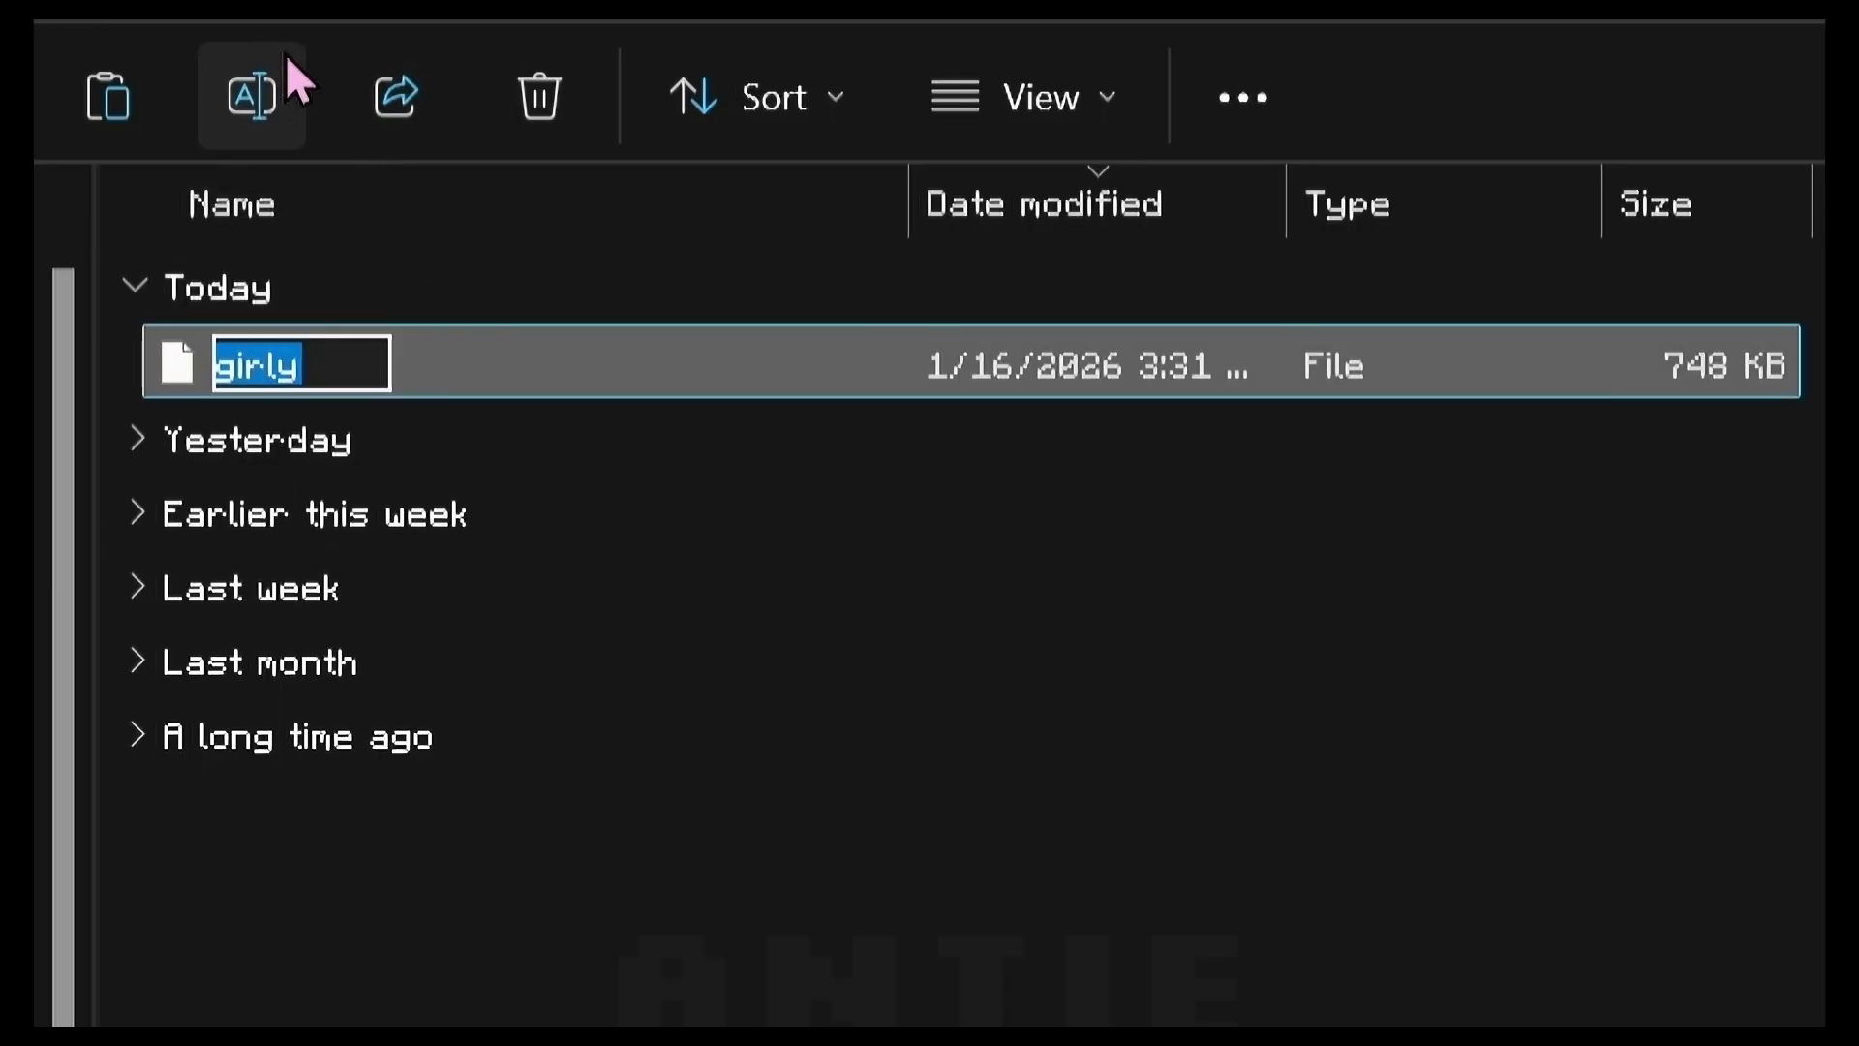
key("Right")
type(".unity")
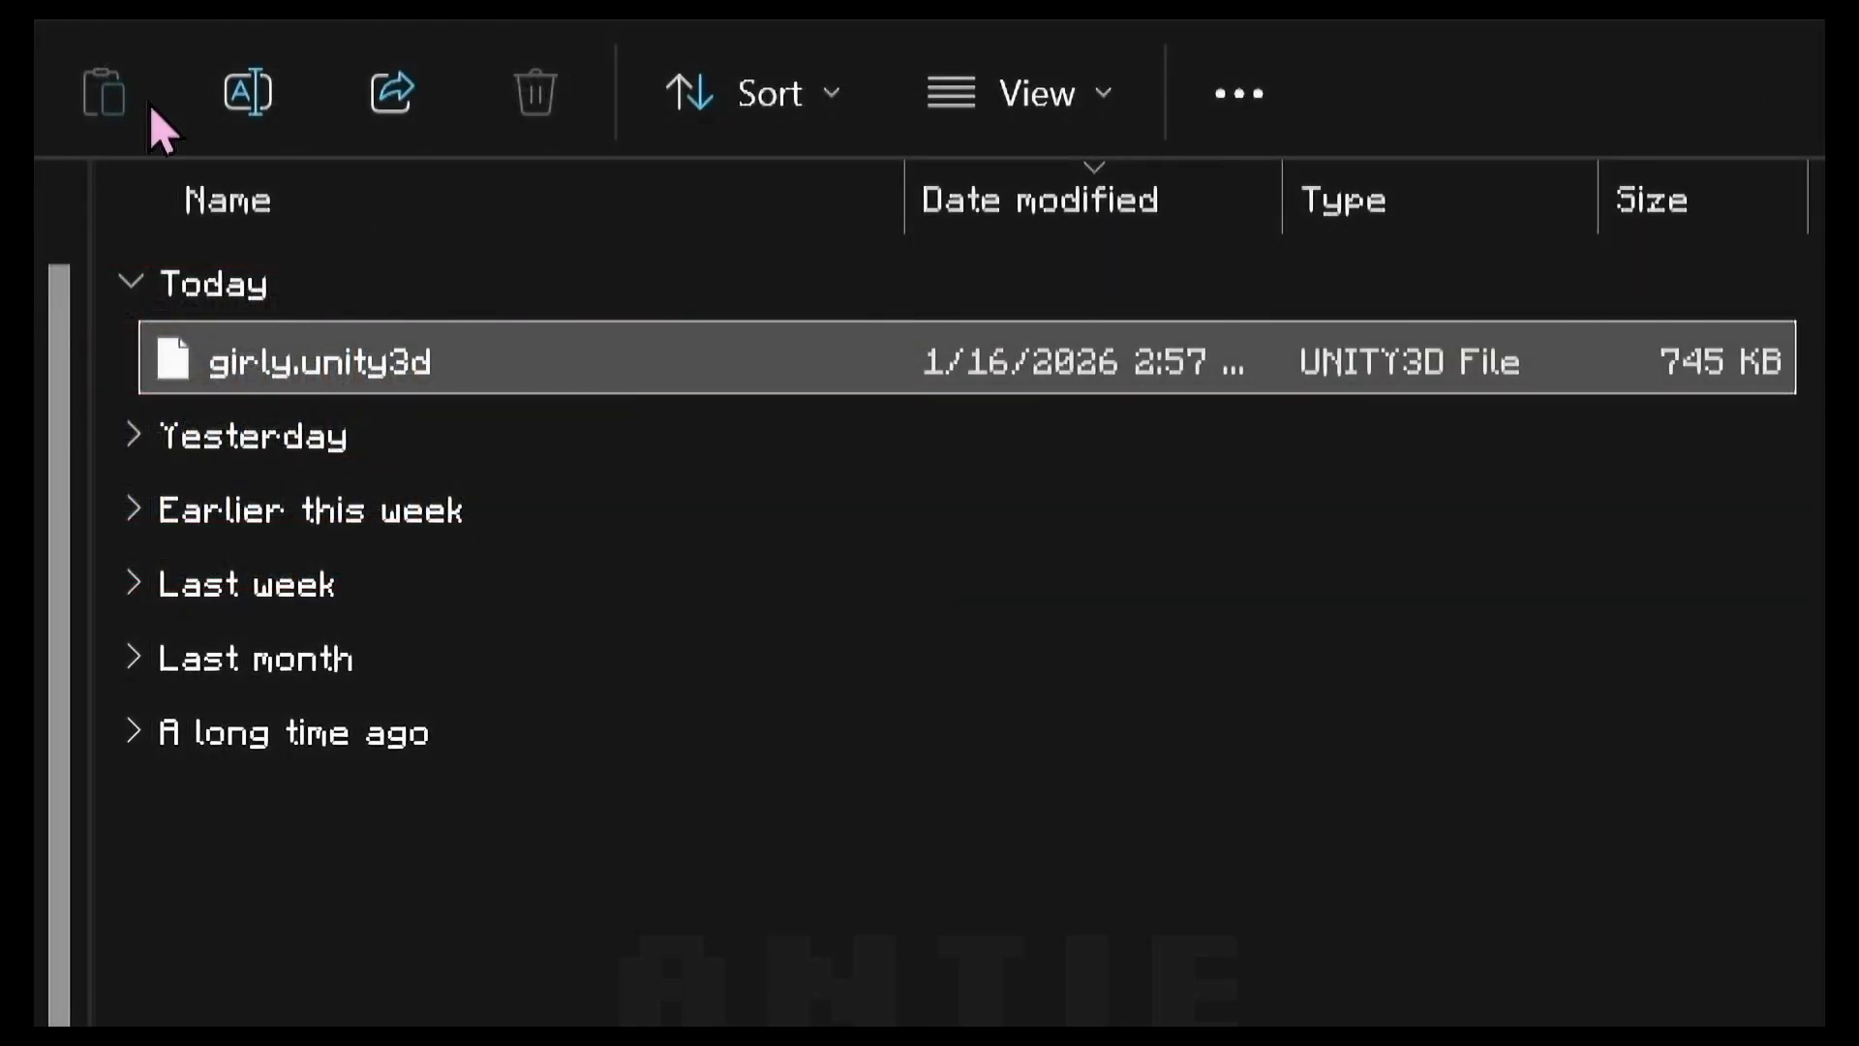
left_click(248, 91)
key("ctrl+c")
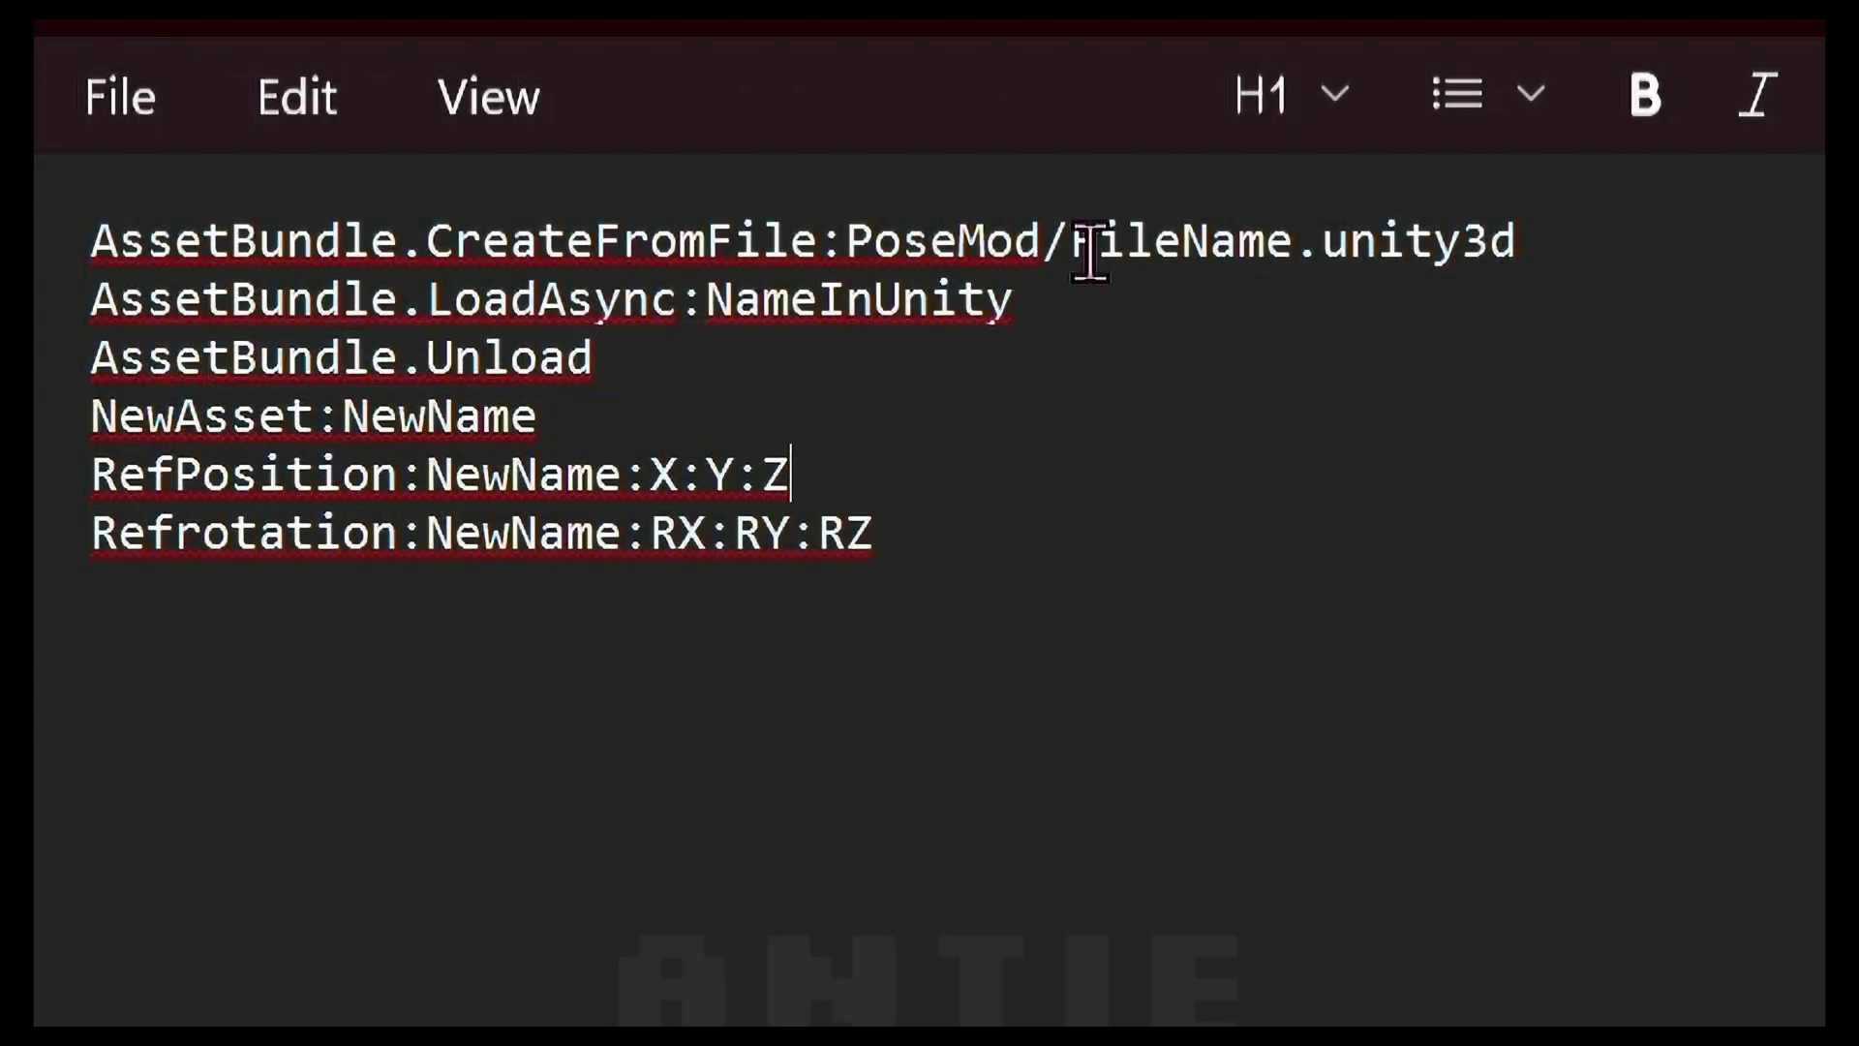
Replace FileName with girly, NameInUnity with SailorUniformRIGGED, and the asset name with RandomGirly.
left_click_drag(1073, 242, 1293, 240)
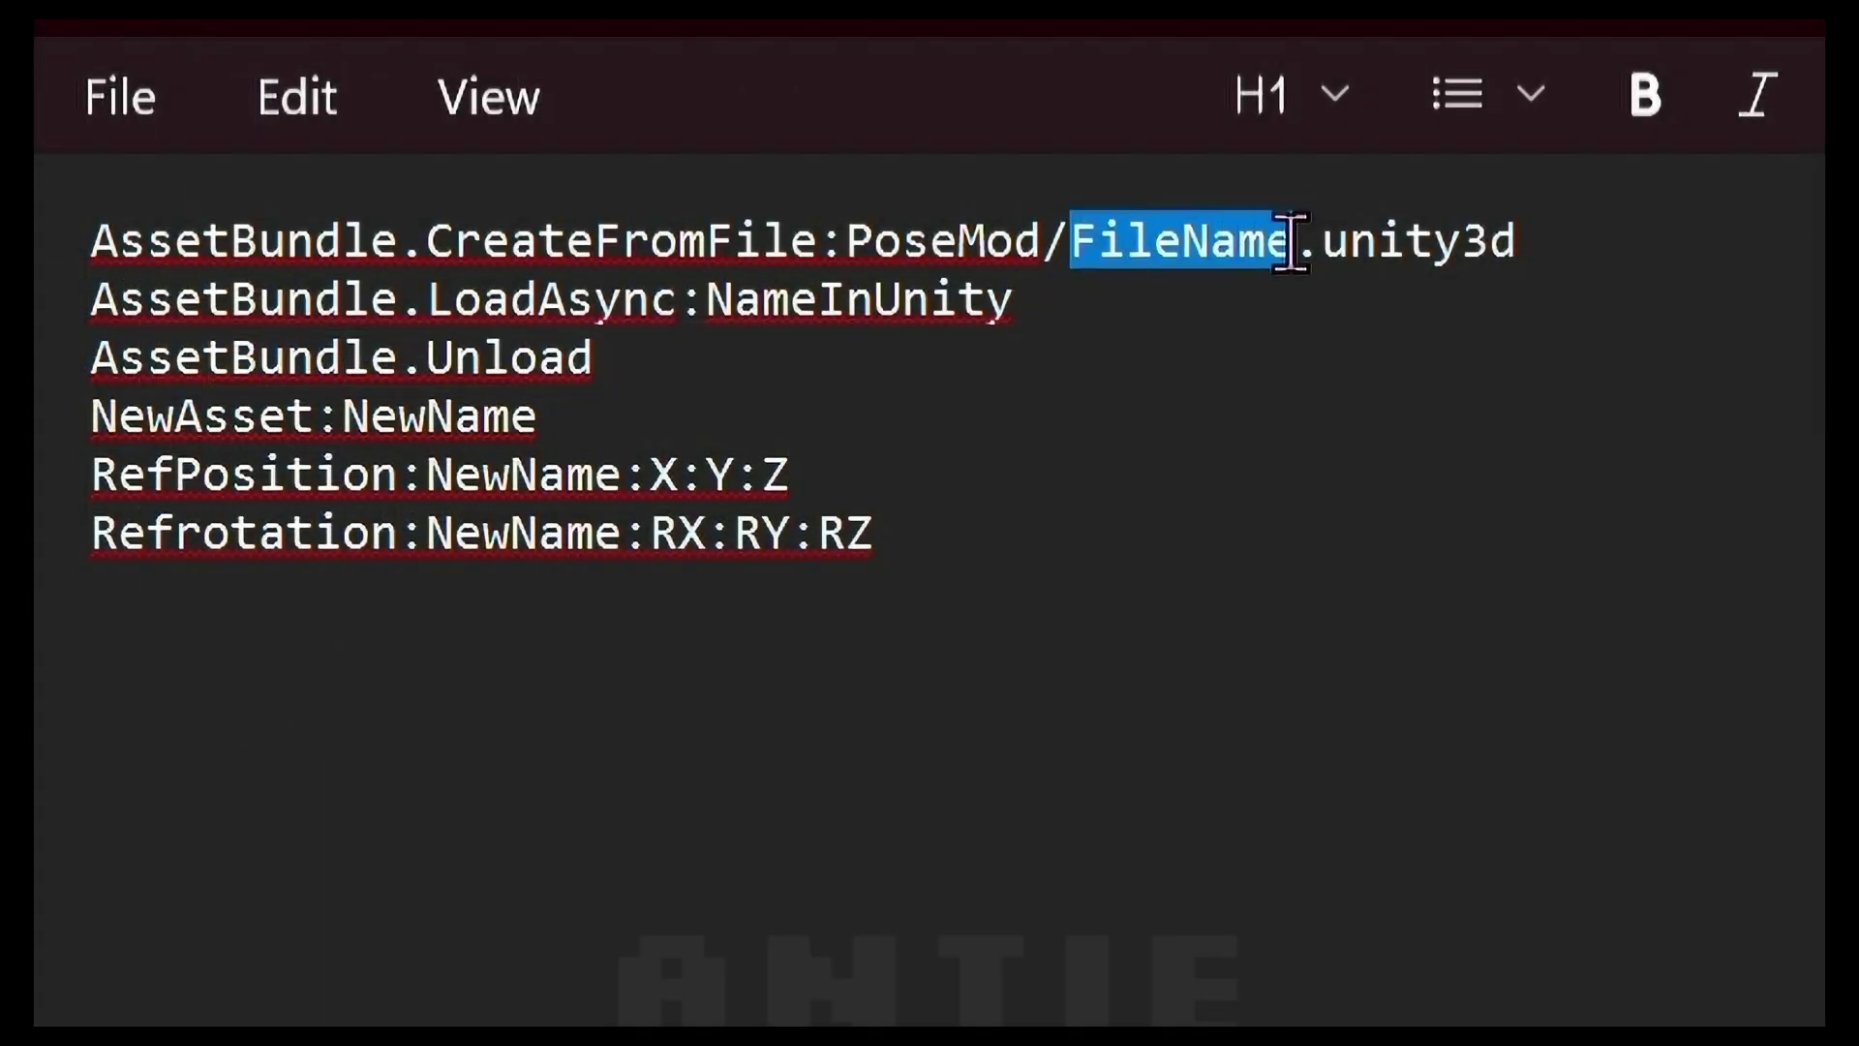
key("ctrl+v")
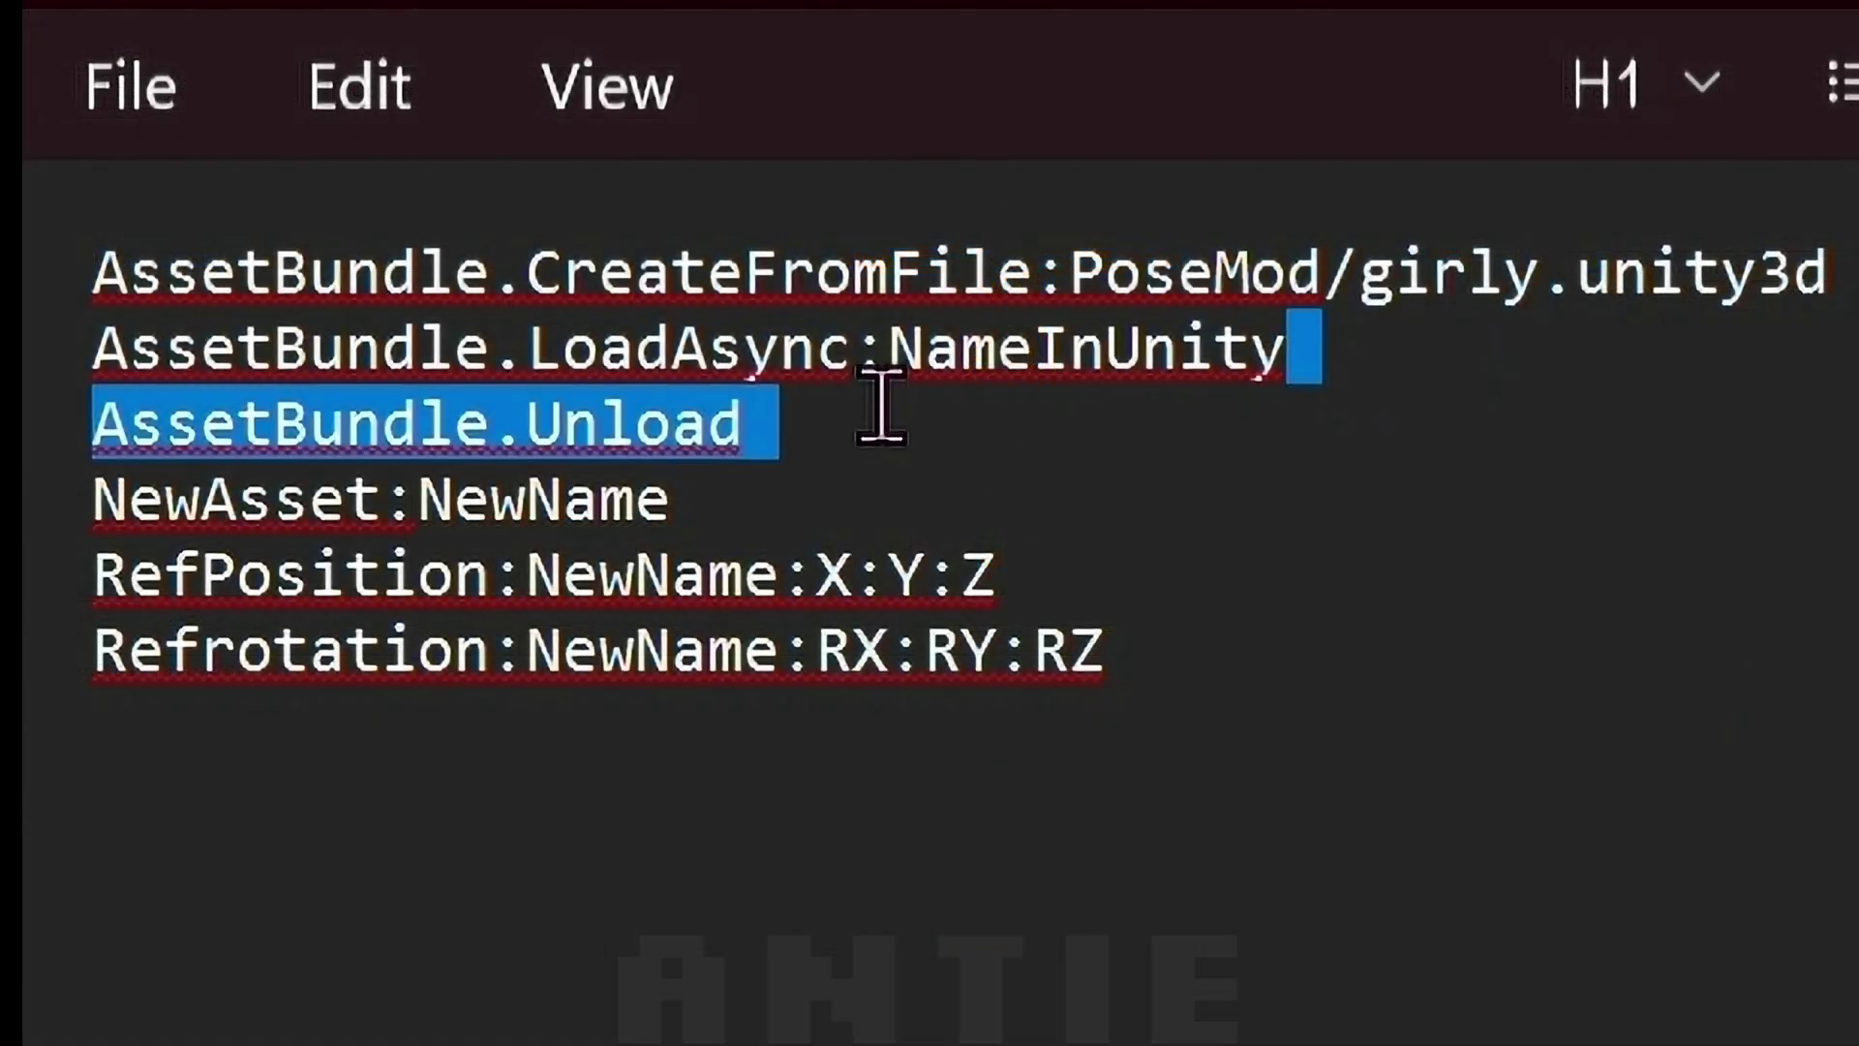
left_click_drag(881, 407, 862, 348)
type("SailorUniformRIGGED")
left_click_drag(420, 500, 681, 498)
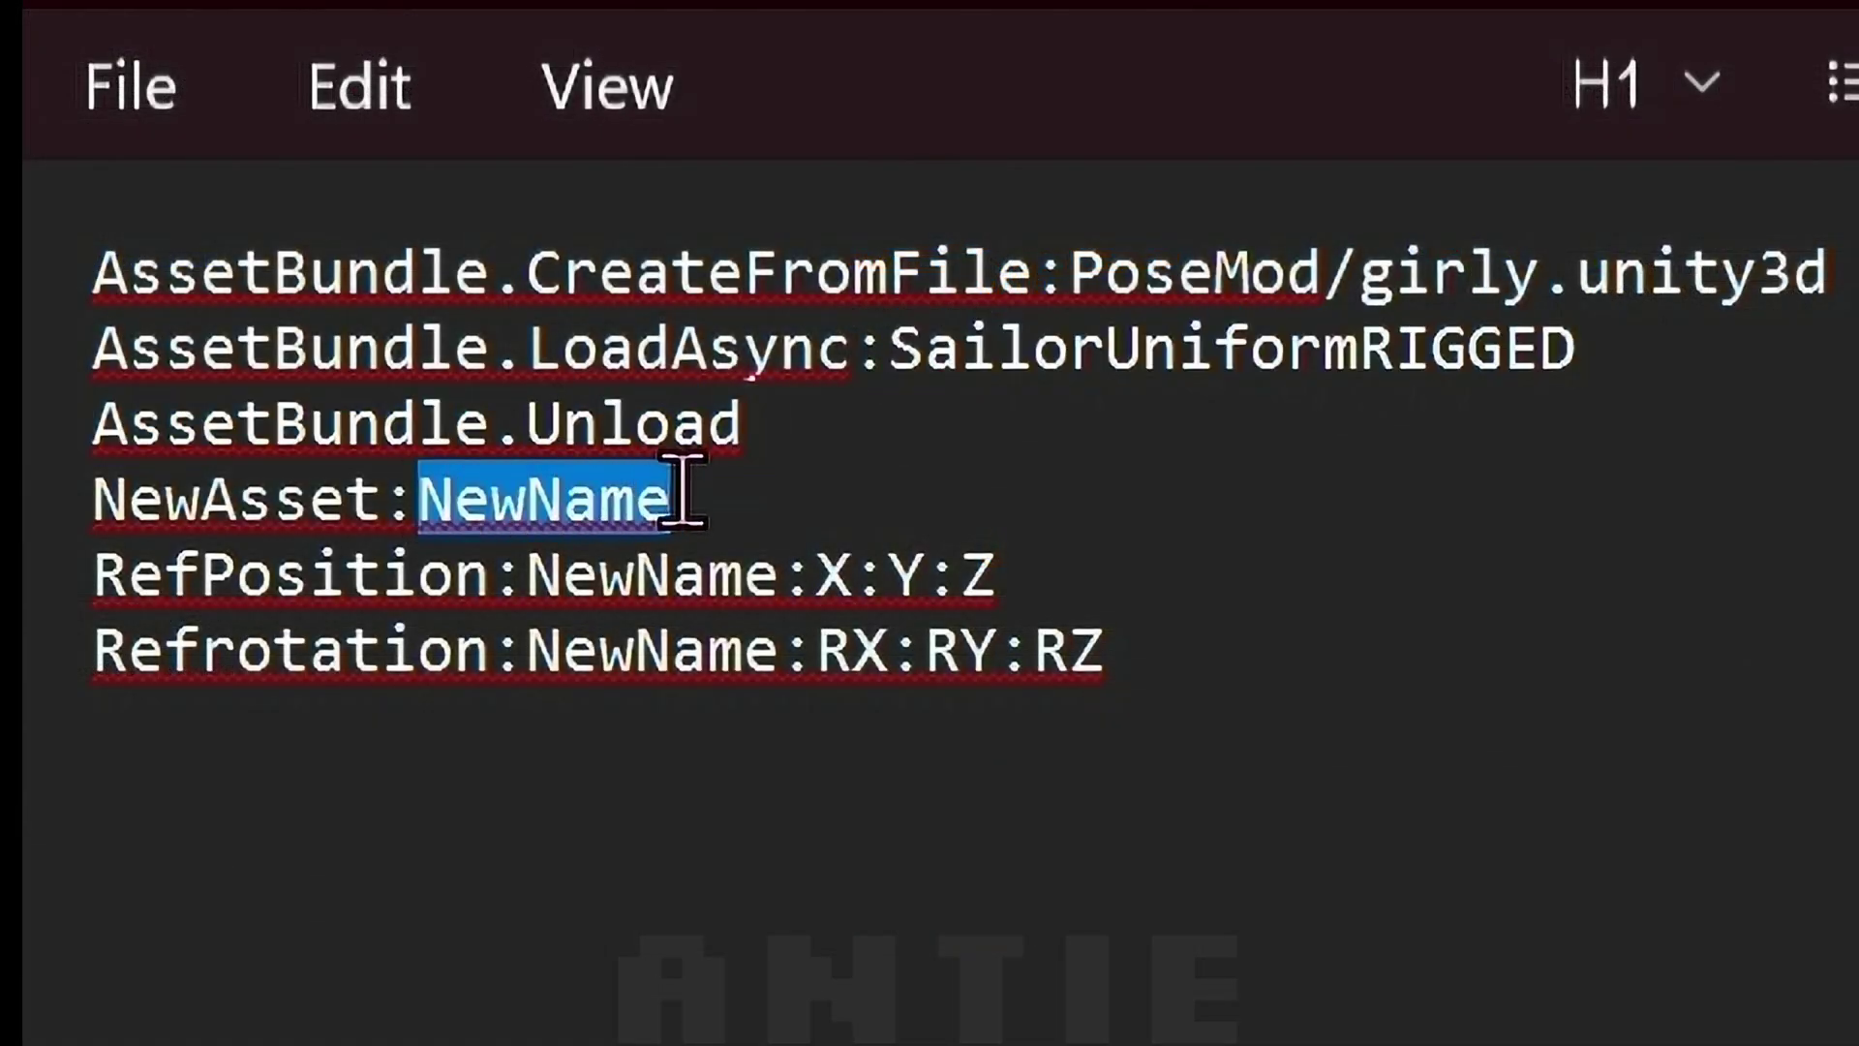
type("RandomGirly")
Put RandomGirly on the RefPosition and Refrotation lines and enter position and 0:180:0 rotation.
double_click(697, 500)
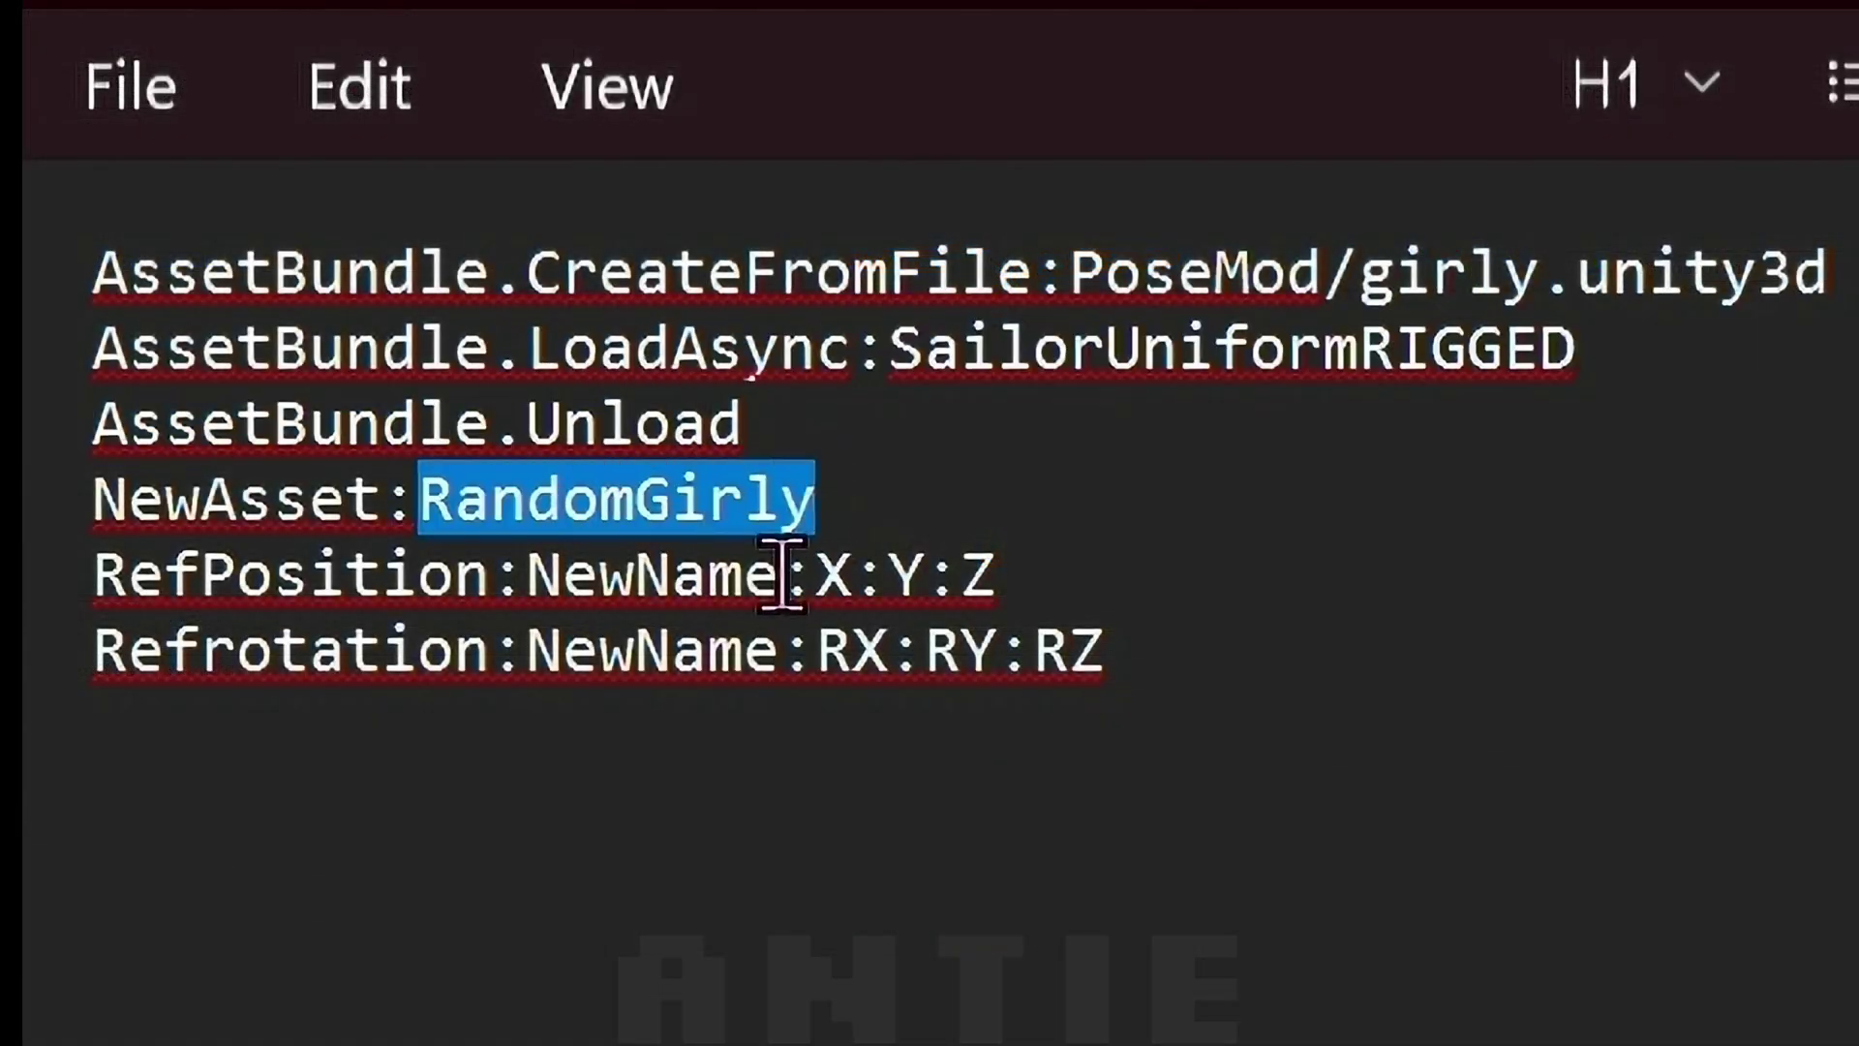
key("ctrl+c")
double_click(542, 574)
key("ctrl+v")
double_click(770, 651)
key("ctrl+v")
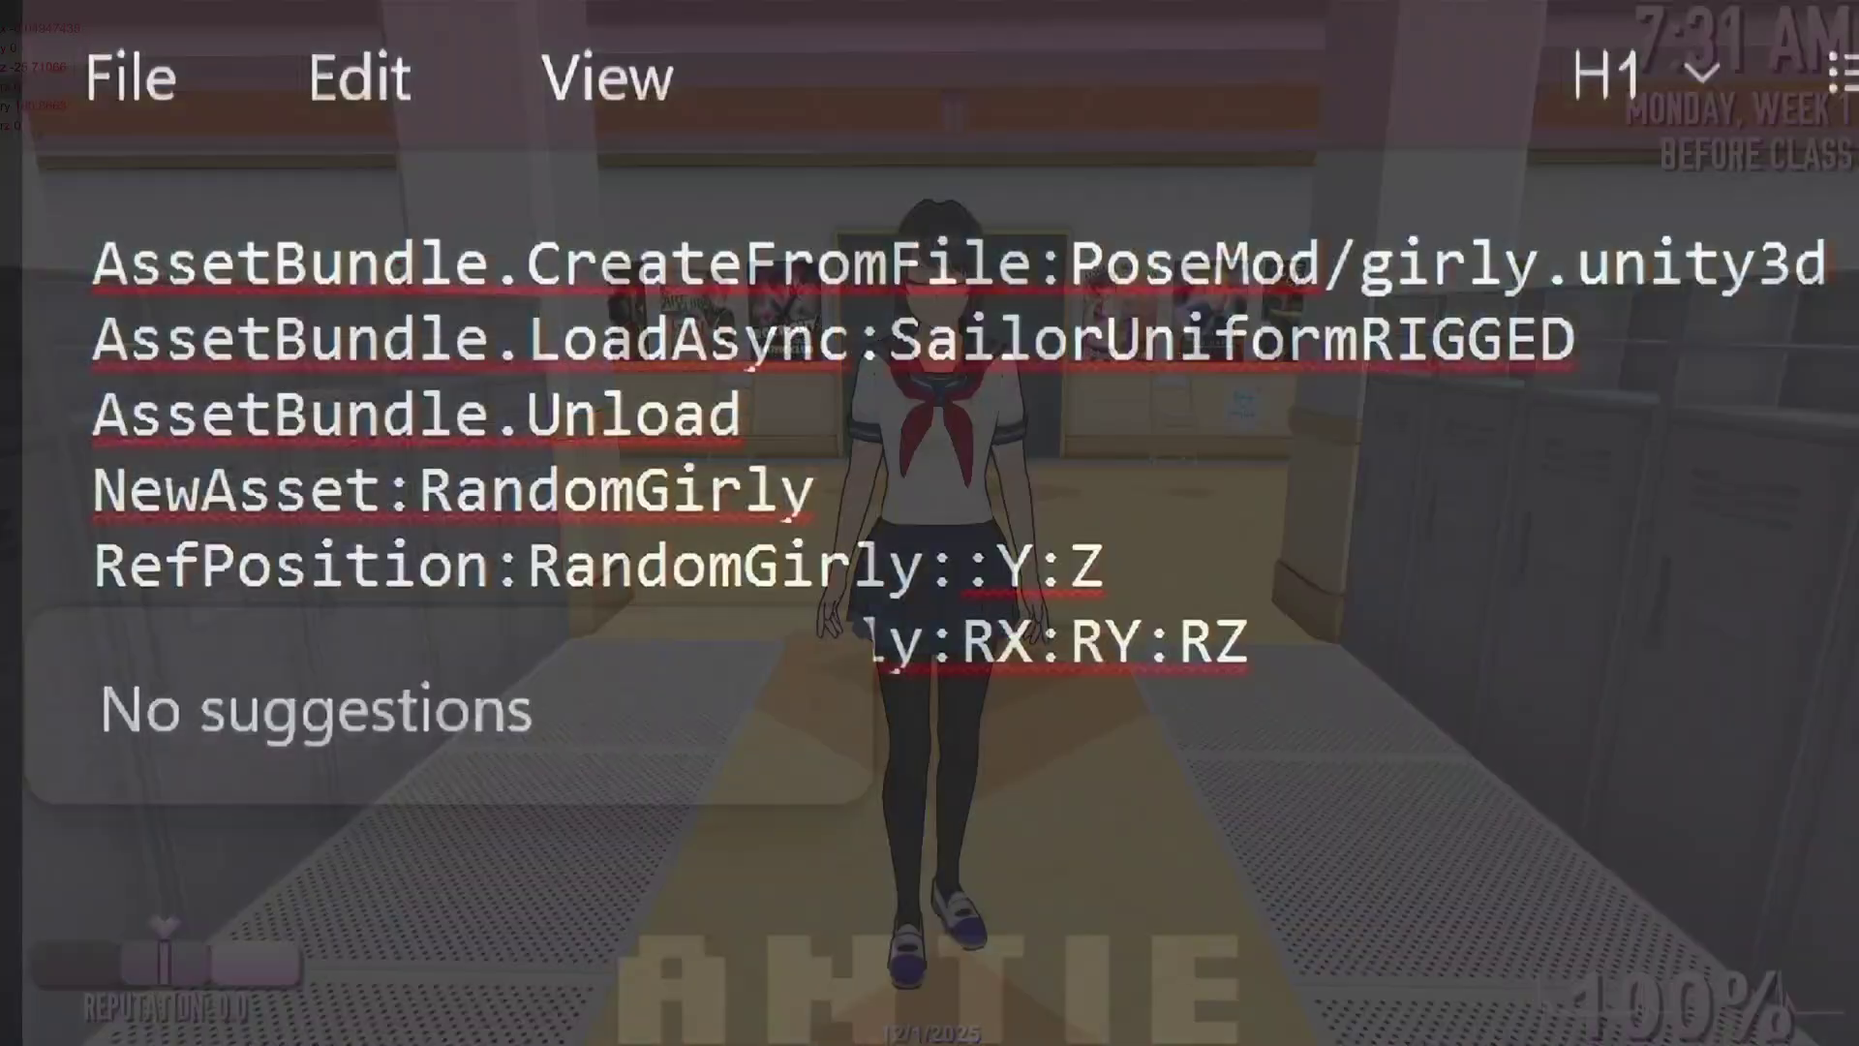
type("-0.06154723:0:-27")
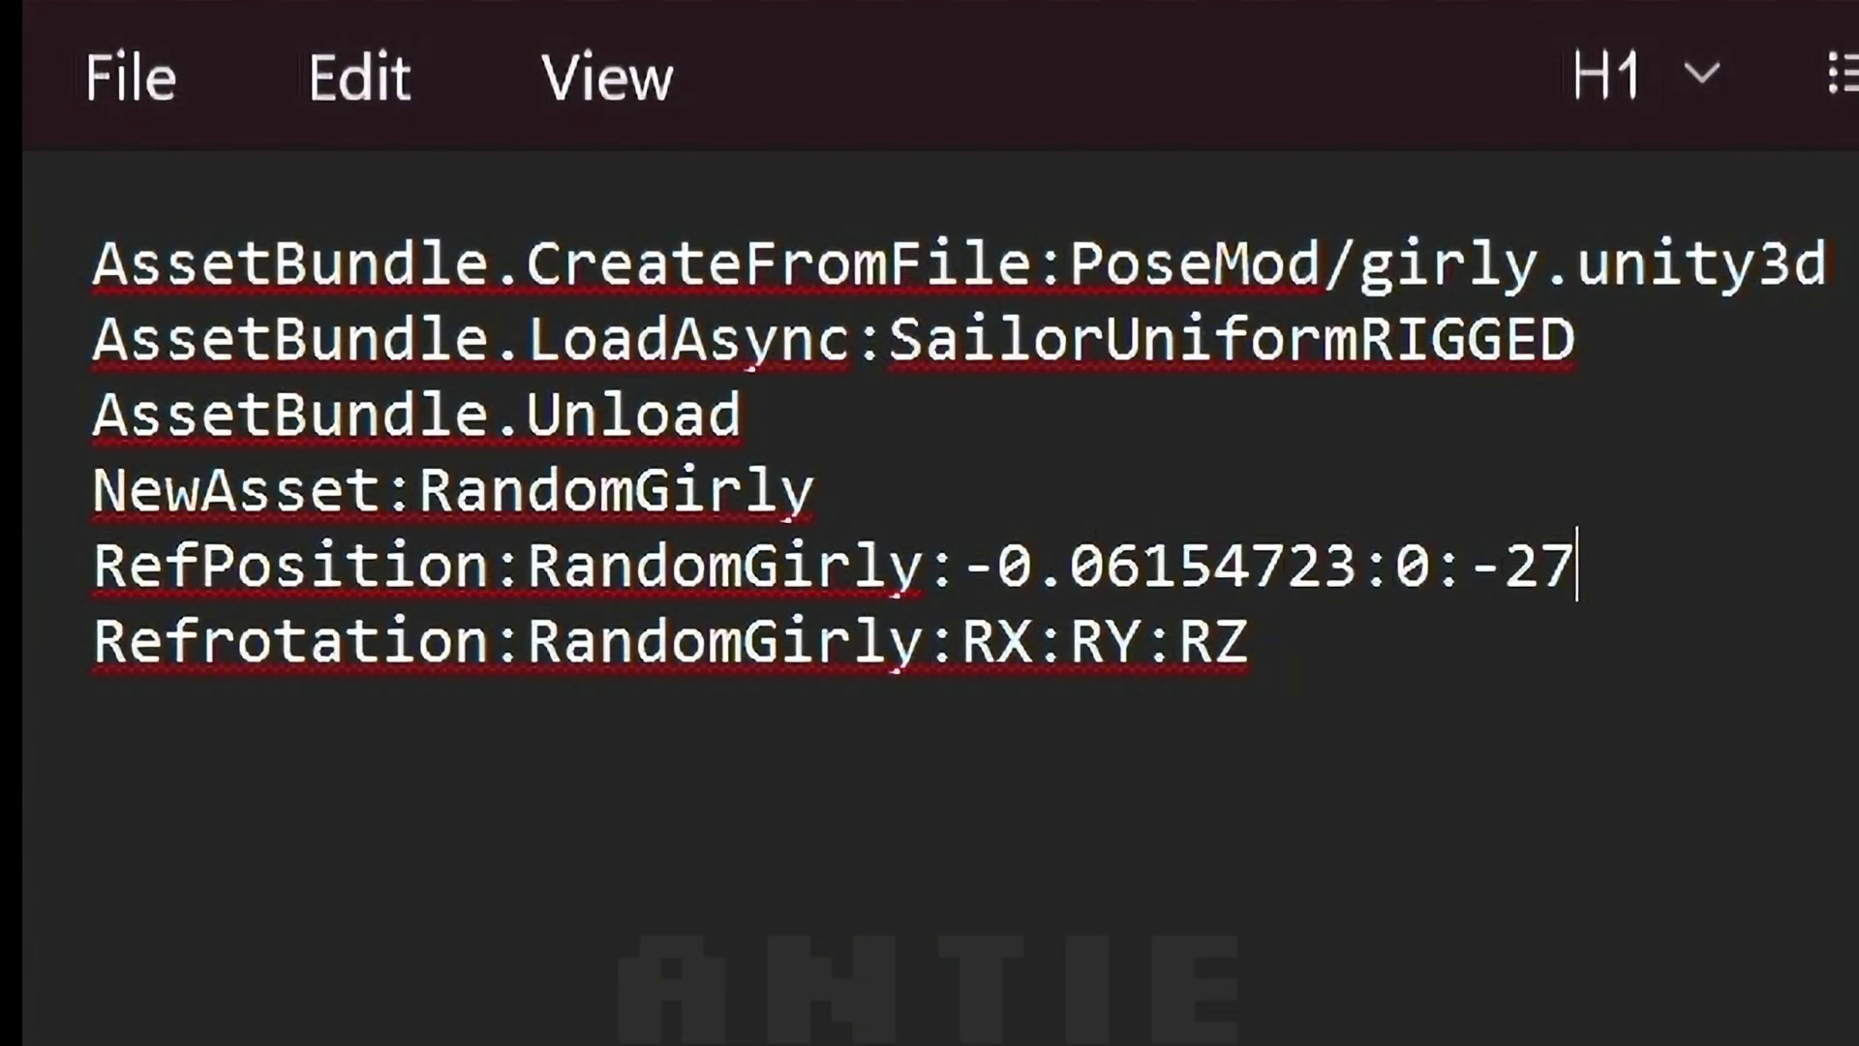
type("0")
key("Delete")
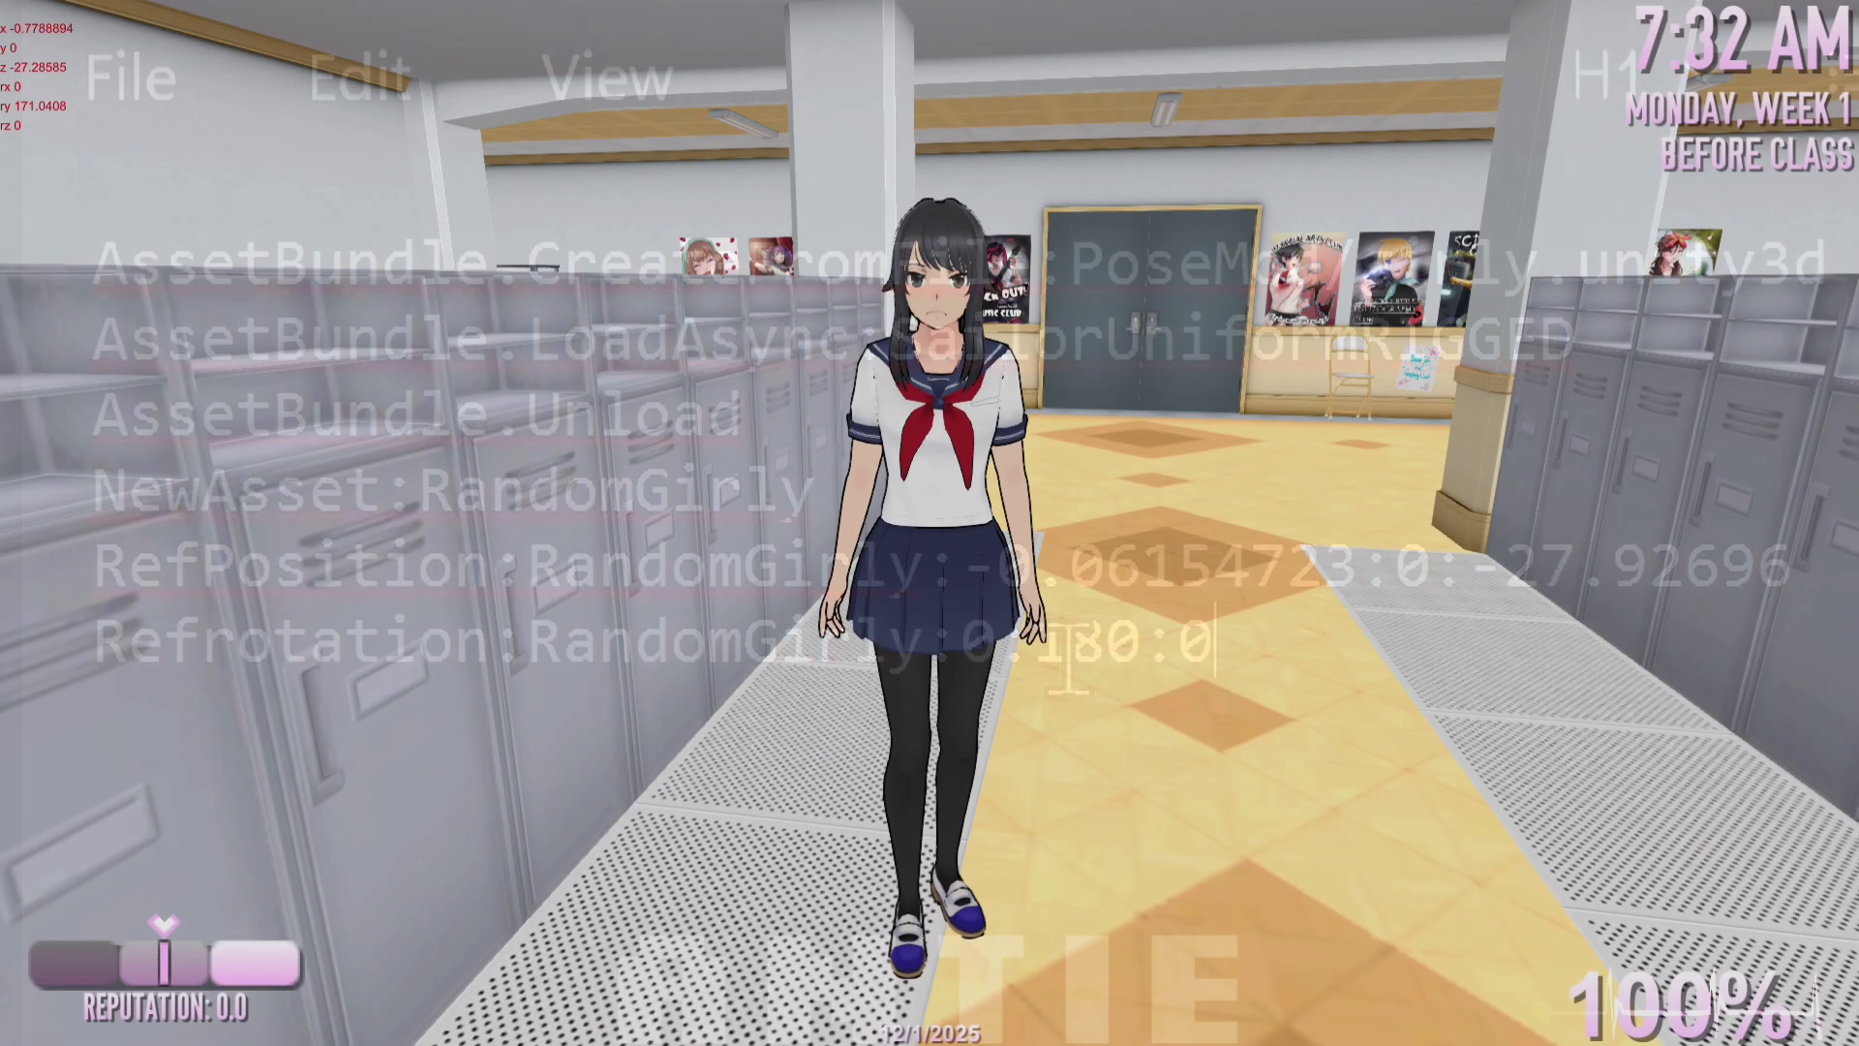
Close the debug menu, photograph the custom girl with the phone, then switch to selfie mode.
key("Escape")
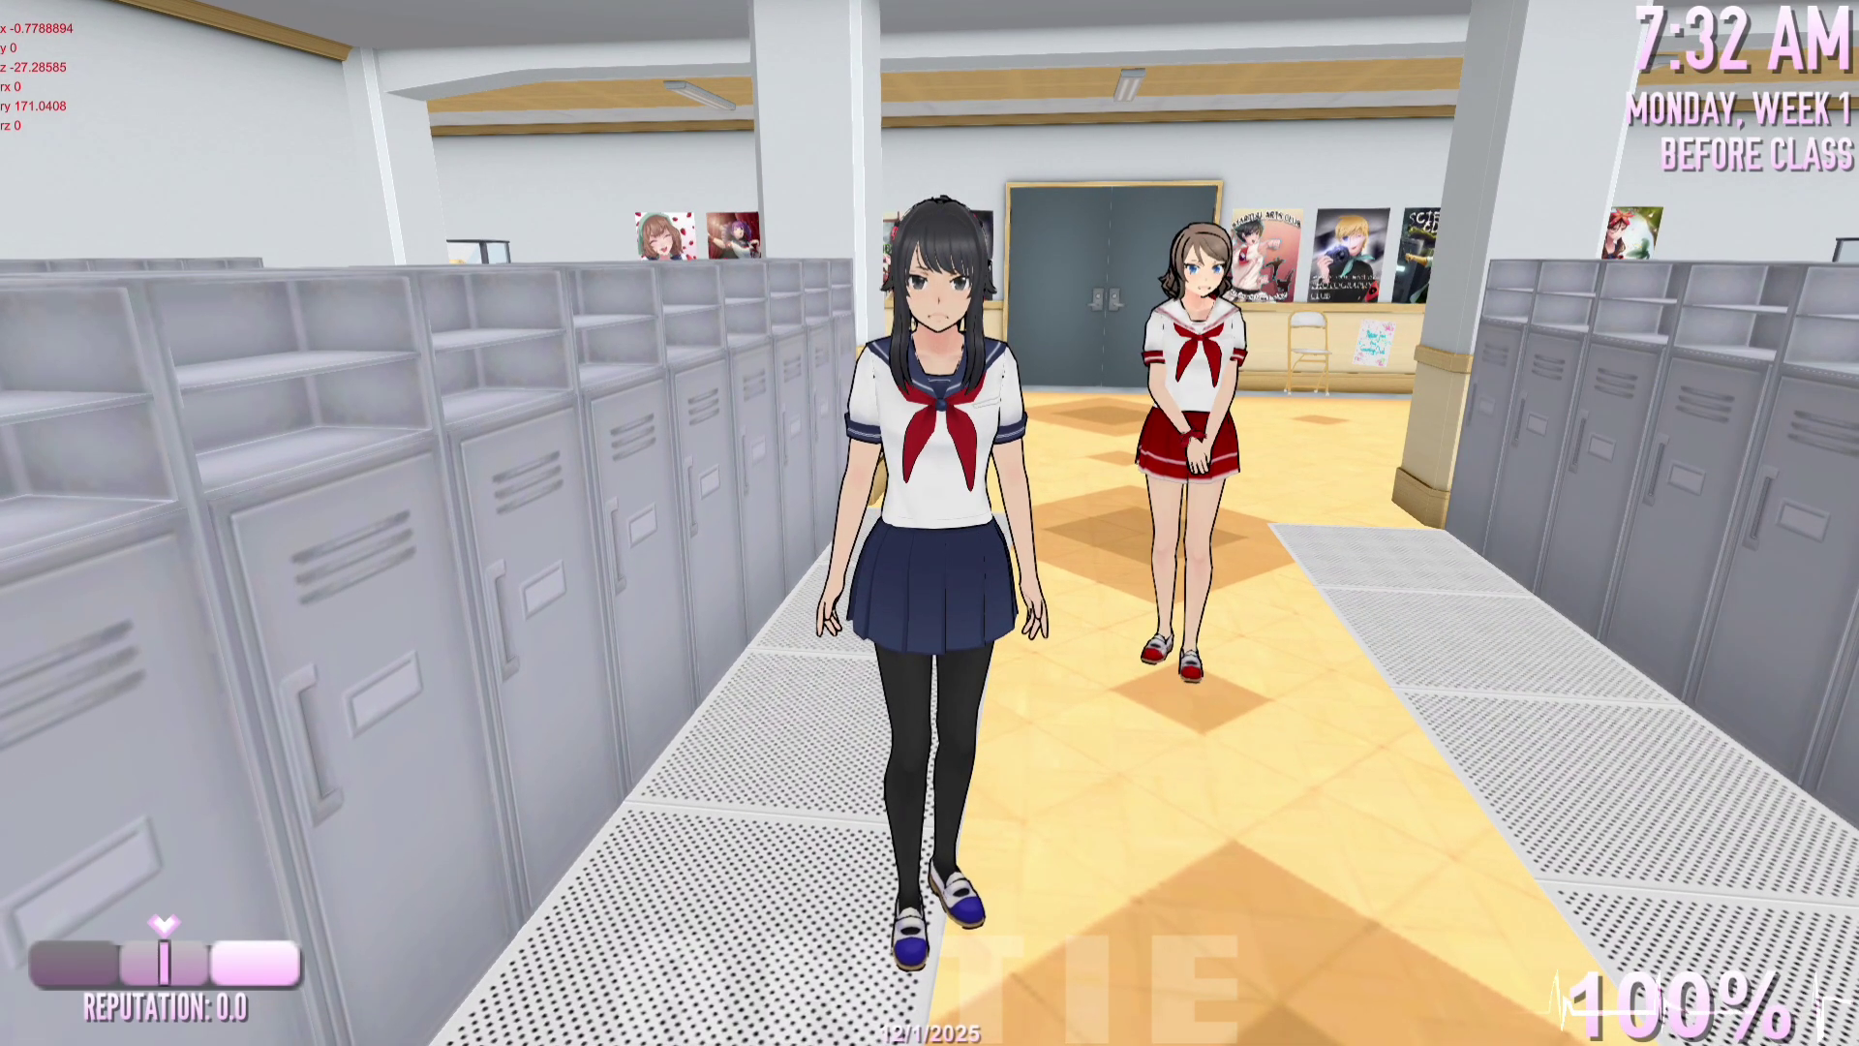
right_click(930, 523)
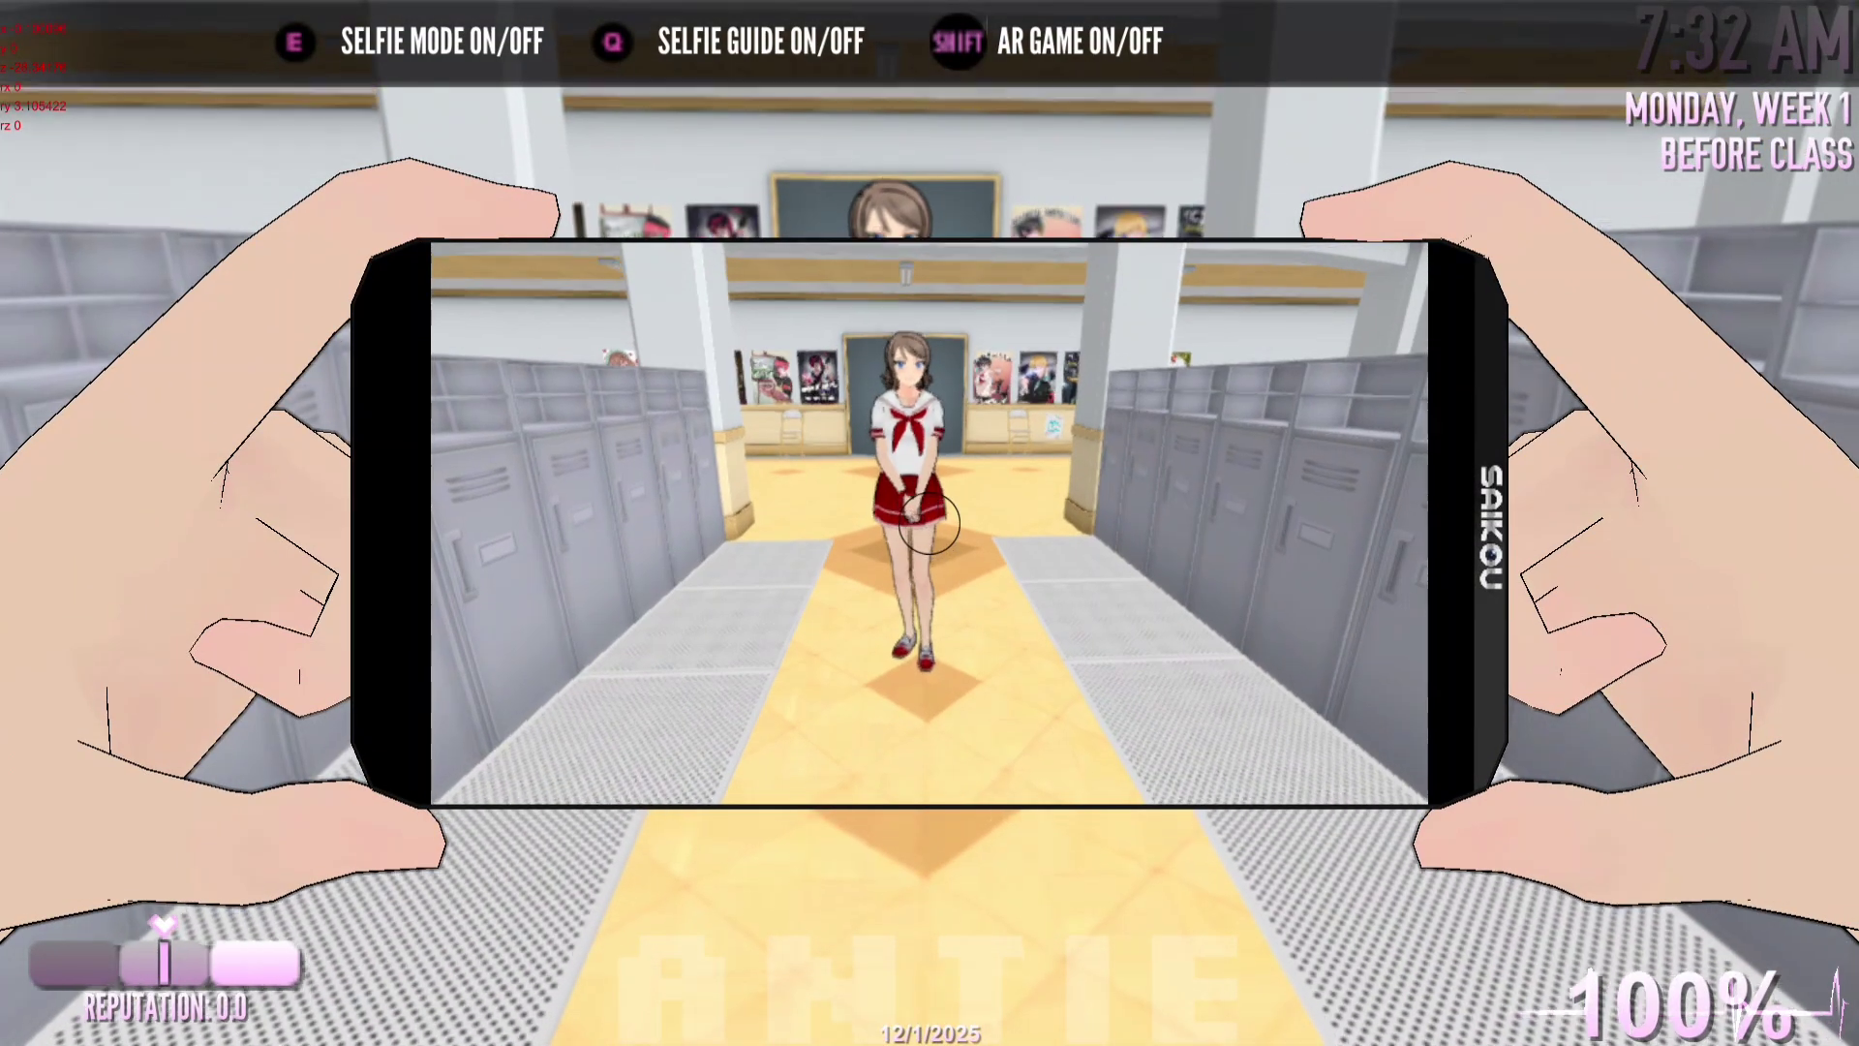
left_click(929, 523)
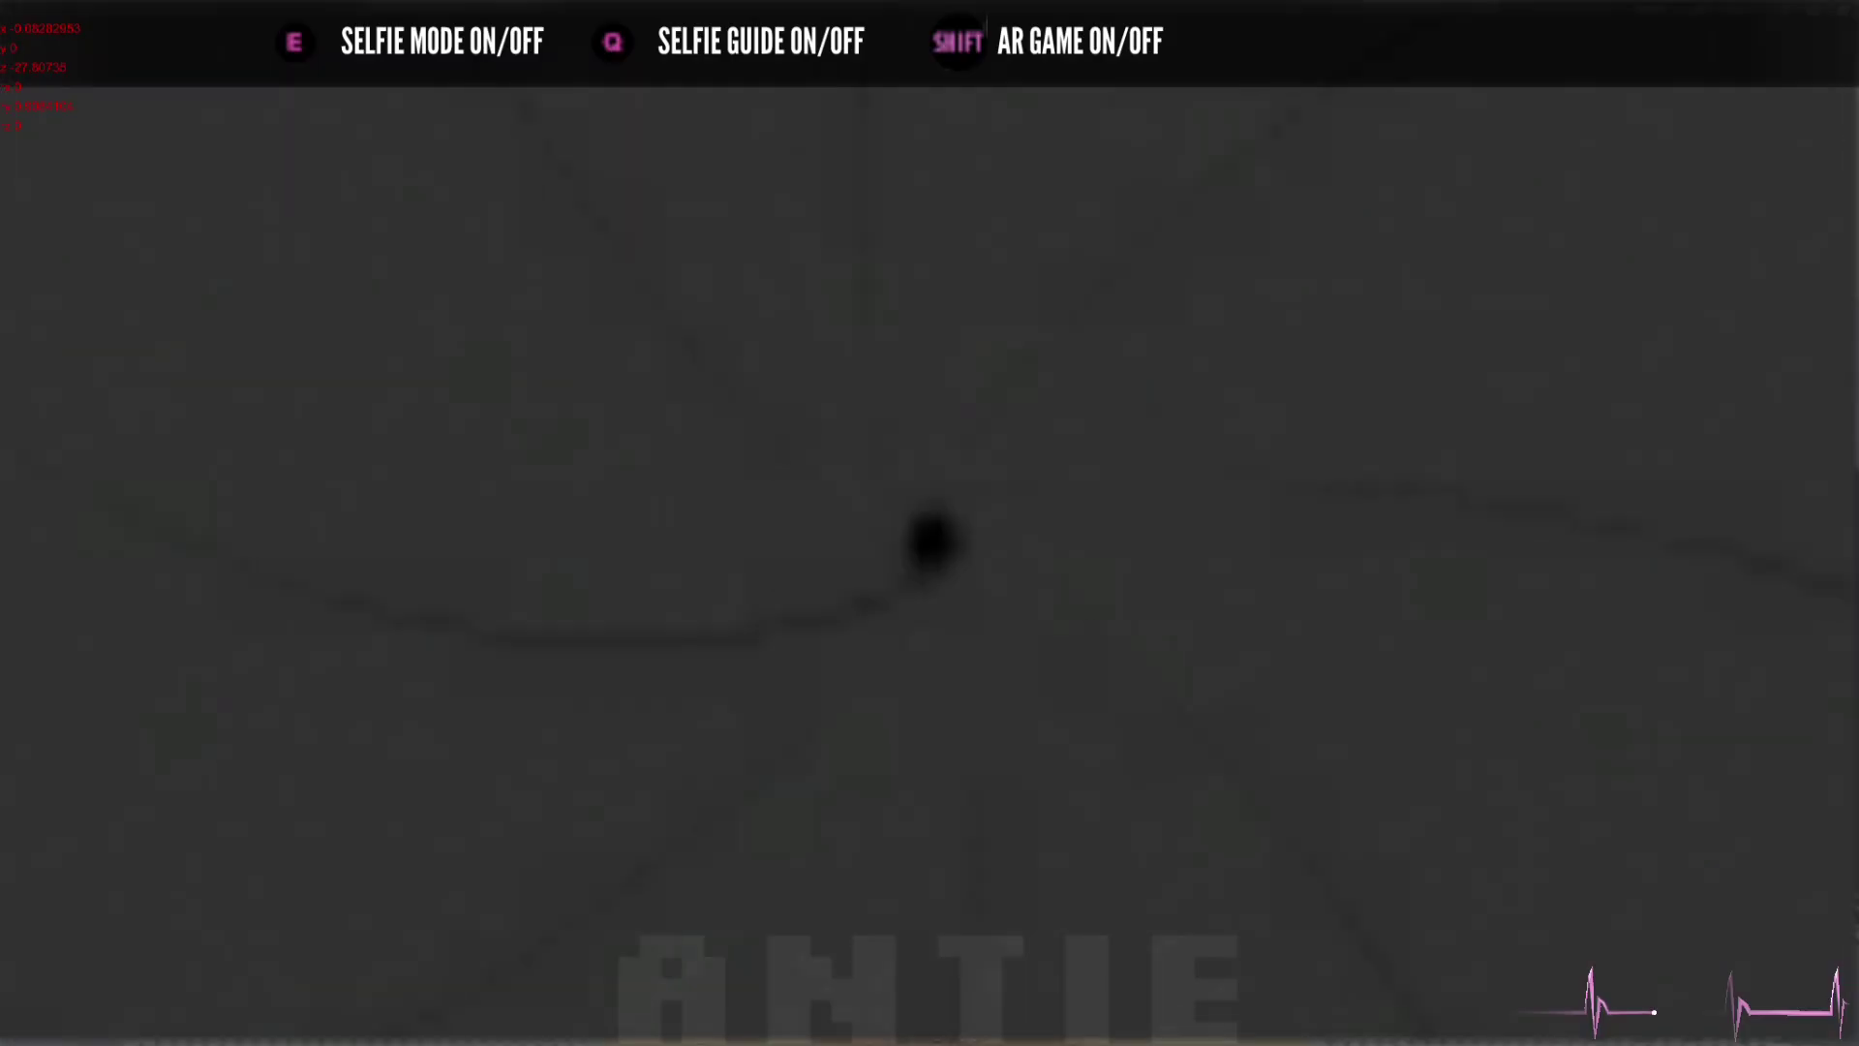
left_click(929, 523)
key("s")
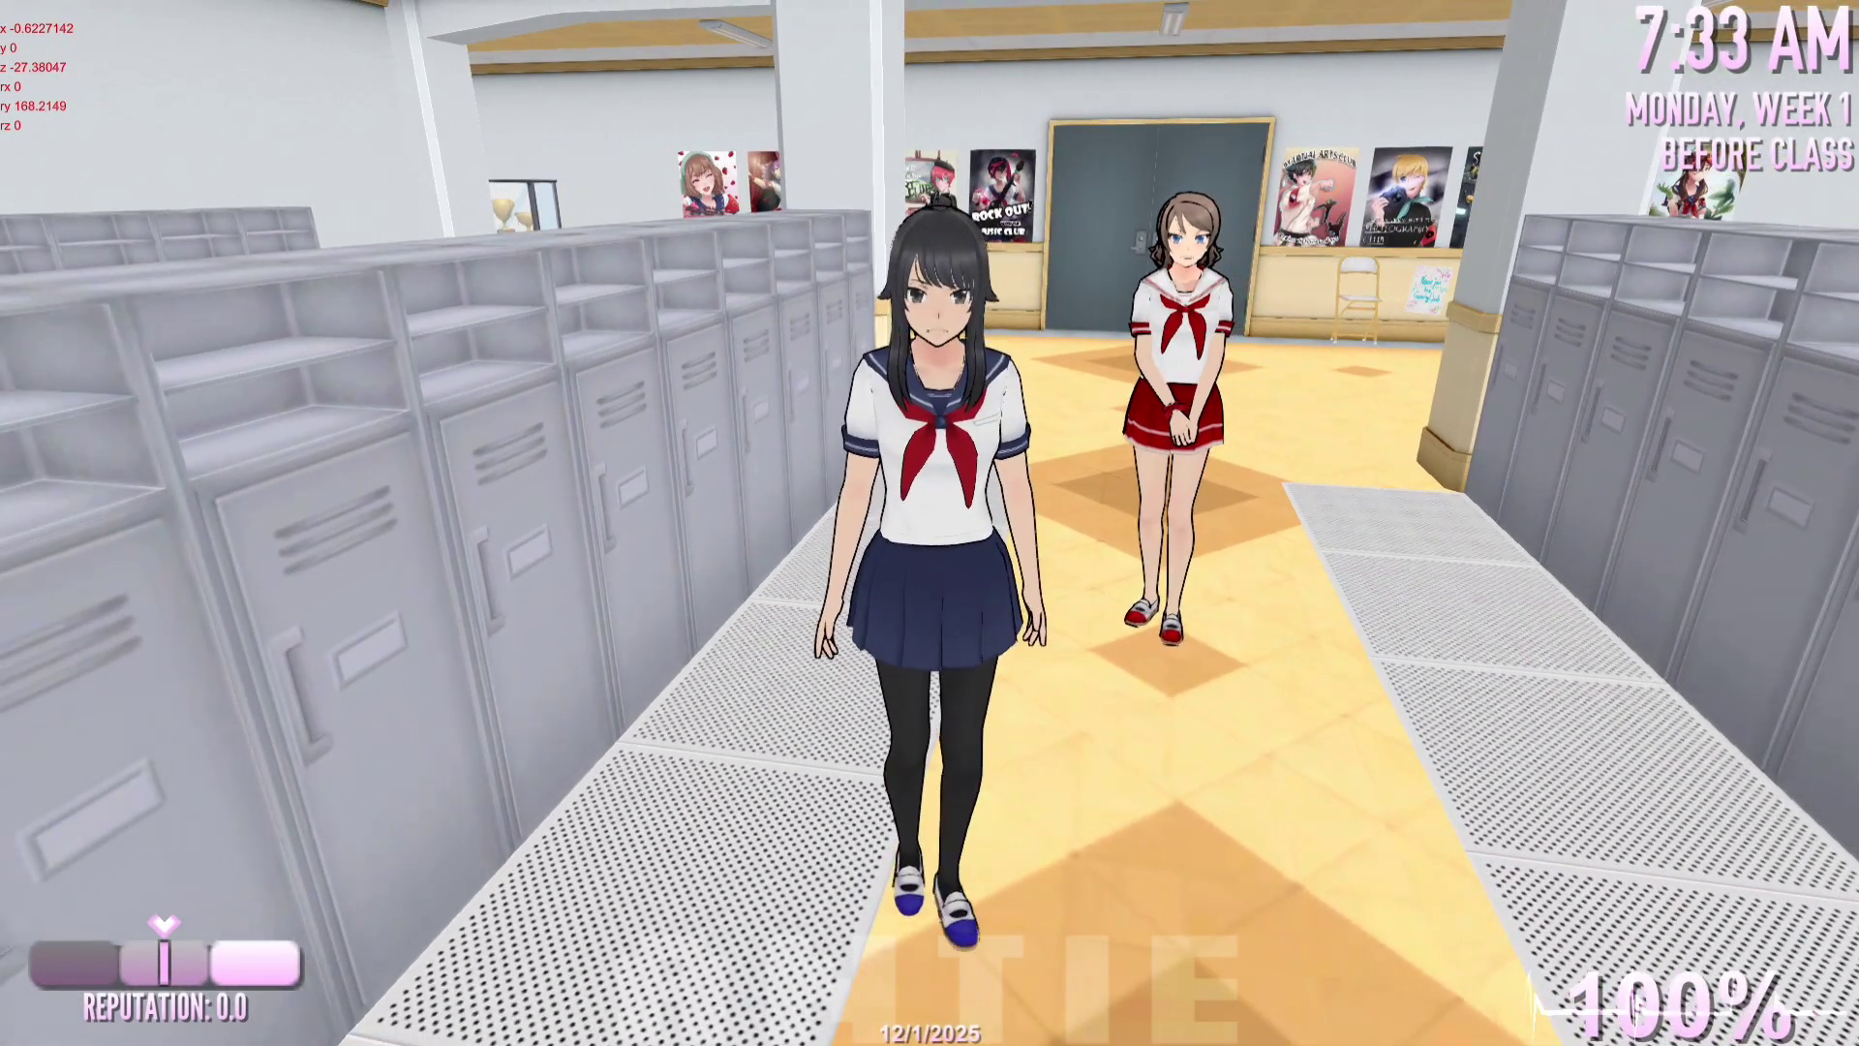
right_click(929, 523)
key("e")
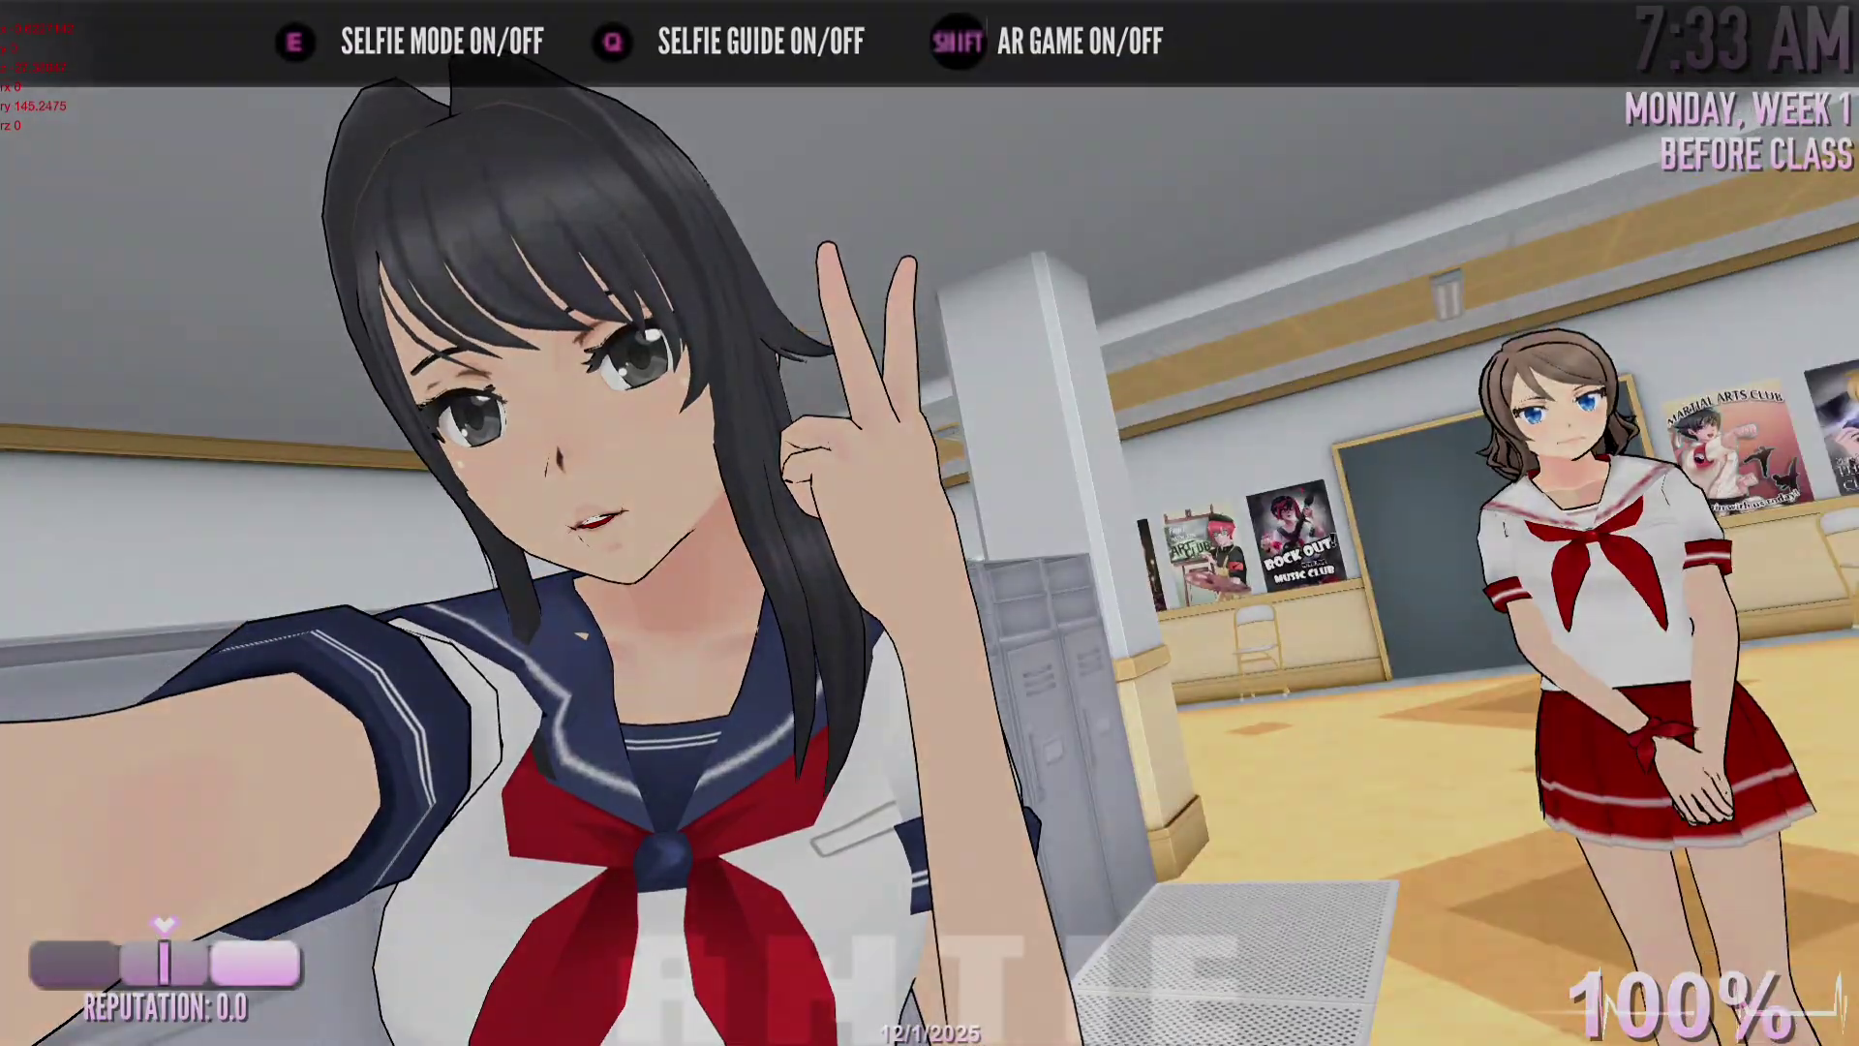